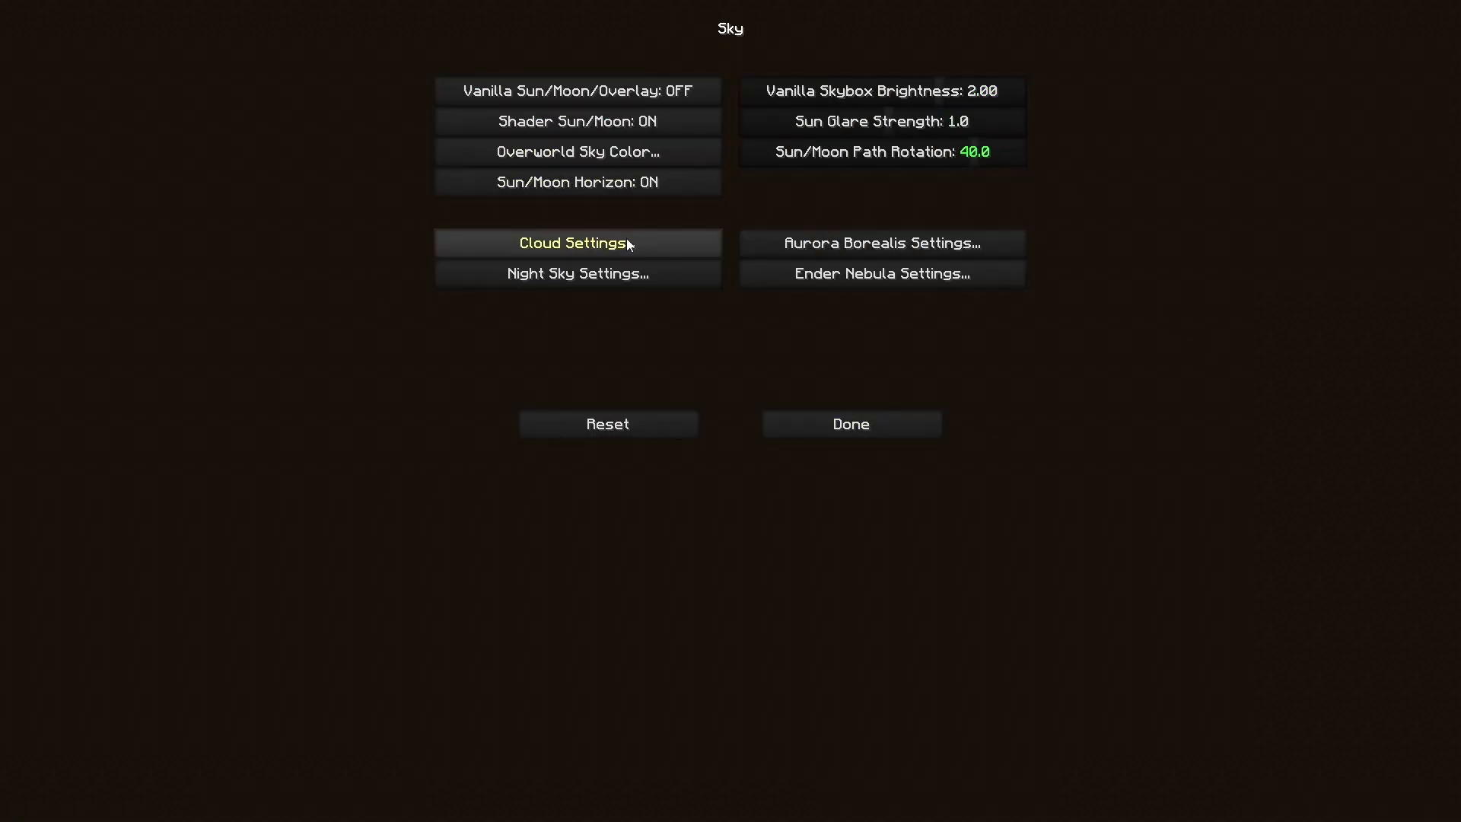
Examine the night sky and aurora borealis settings in the shader's sky options.
{"action": "left_click", "coordinate": [656, 276]}
{"action": "left_click", "coordinate": [851, 424]}
{"action": "left_click", "coordinate": [863, 249]}
{"action": "left_click", "coordinate": [851, 424]}
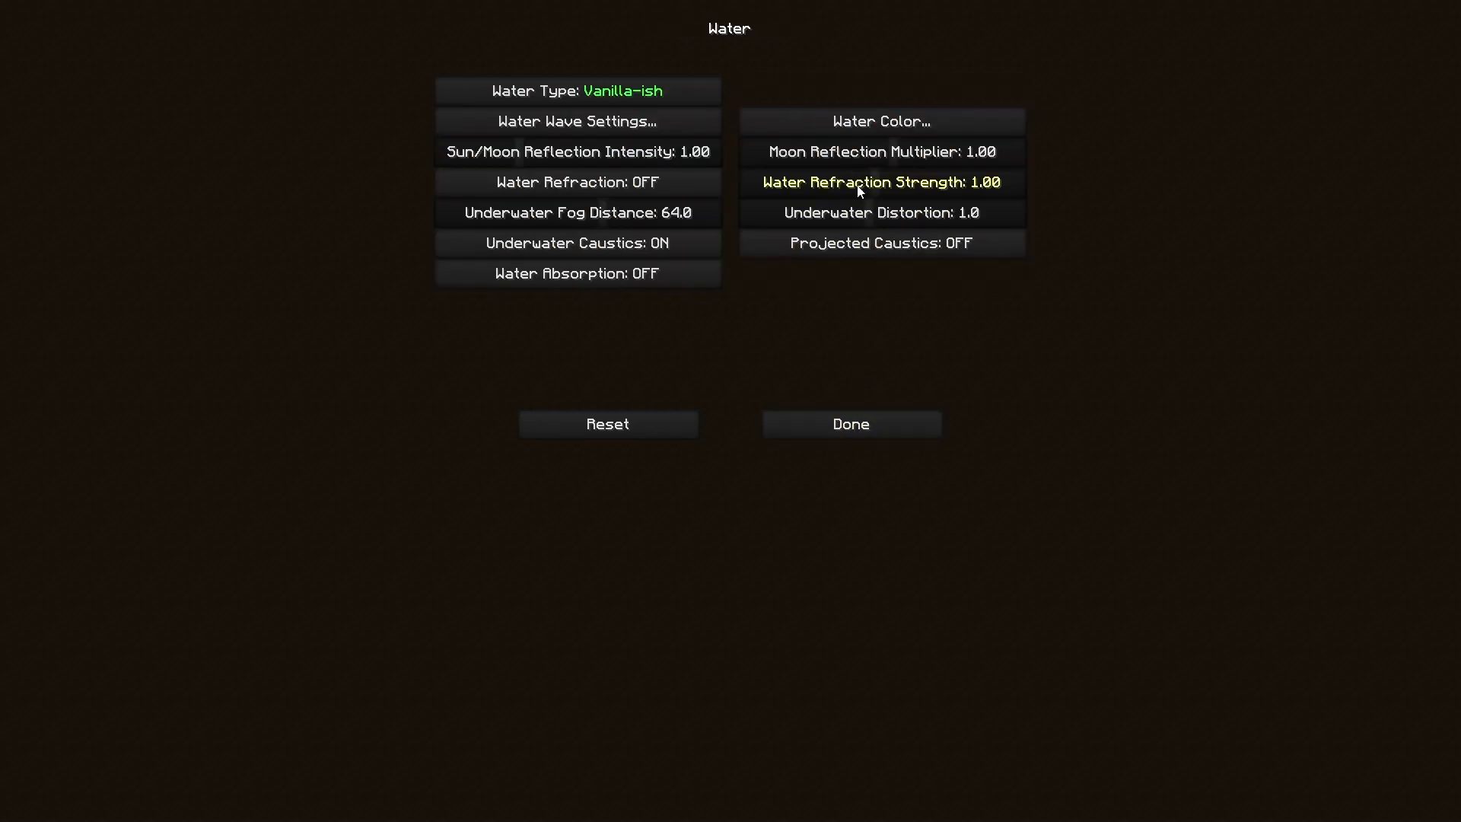
Examine the shader's water color, water wave and subsurface scattering settings.
{"action": "left_click", "coordinate": [883, 119]}
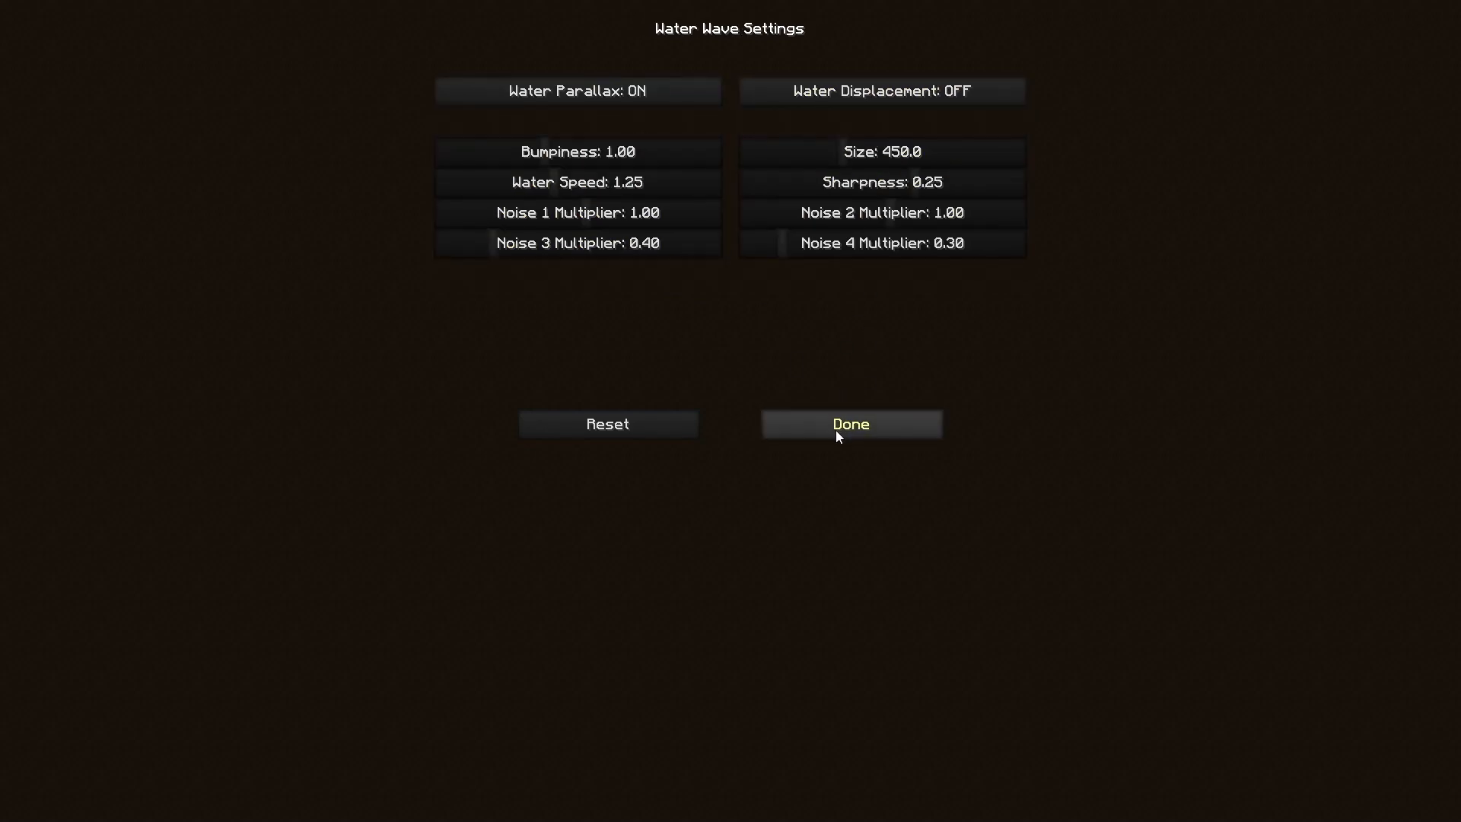
{"action": "left_click", "coordinate": [835, 431]}
{"action": "left_click", "coordinate": [836, 431]}
{"action": "left_click", "coordinate": [835, 221]}
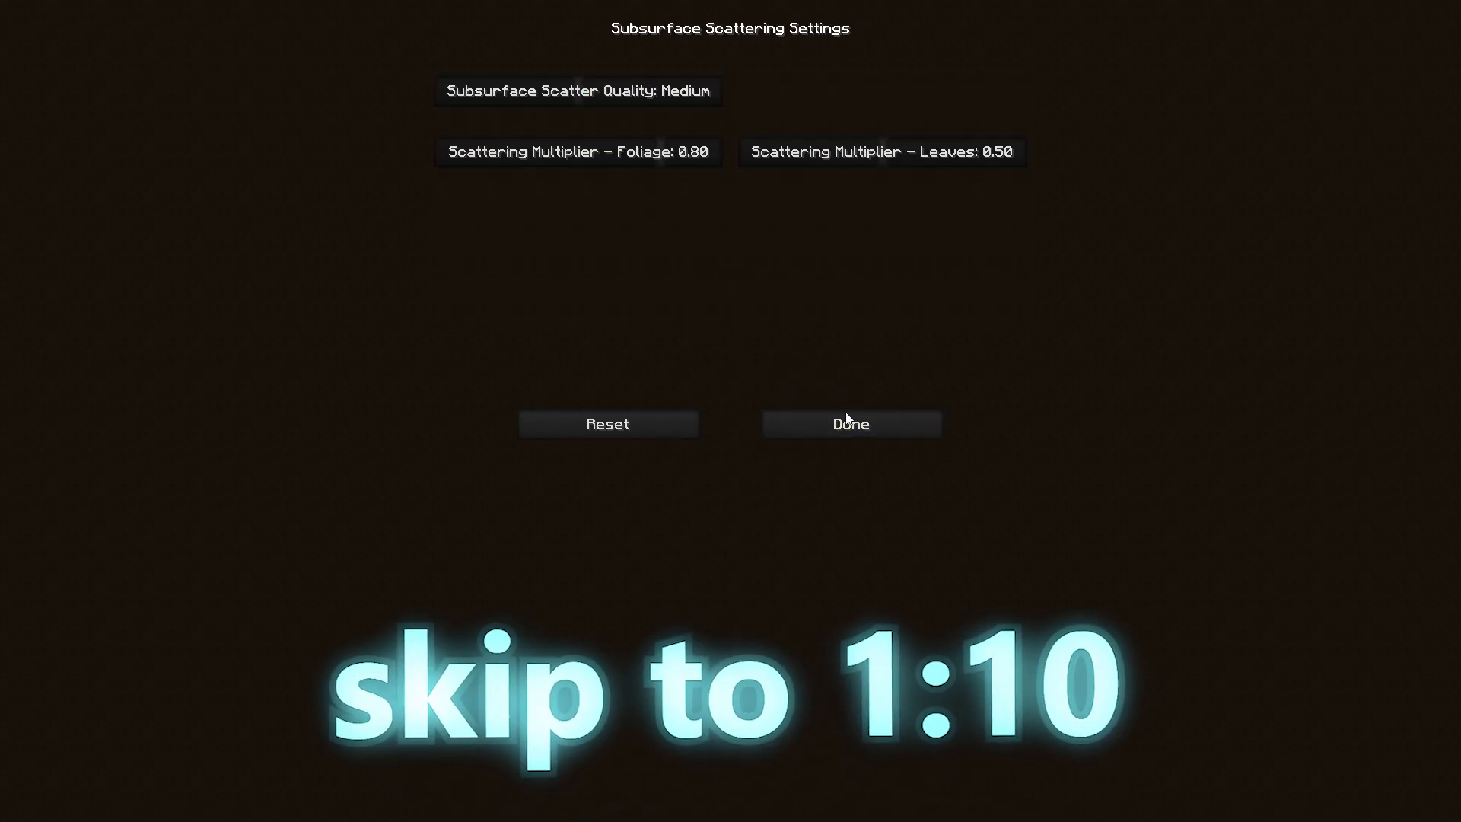
{"action": "left_click", "coordinate": [848, 418]}
{"action": "left_click", "coordinate": [848, 418]}
Examine the overworld sunlight colors for morning, day and evening, and the moonlight color for night.
{"action": "left_click", "coordinate": [695, 212]}
{"action": "left_click", "coordinate": [699, 93]}
{"action": "left_click", "coordinate": [700, 95]}
{"action": "left_click", "coordinate": [851, 423]}
{"action": "left_click", "coordinate": [593, 122]}
{"action": "left_click", "coordinate": [851, 424]}
{"action": "left_click", "coordinate": [594, 152]}
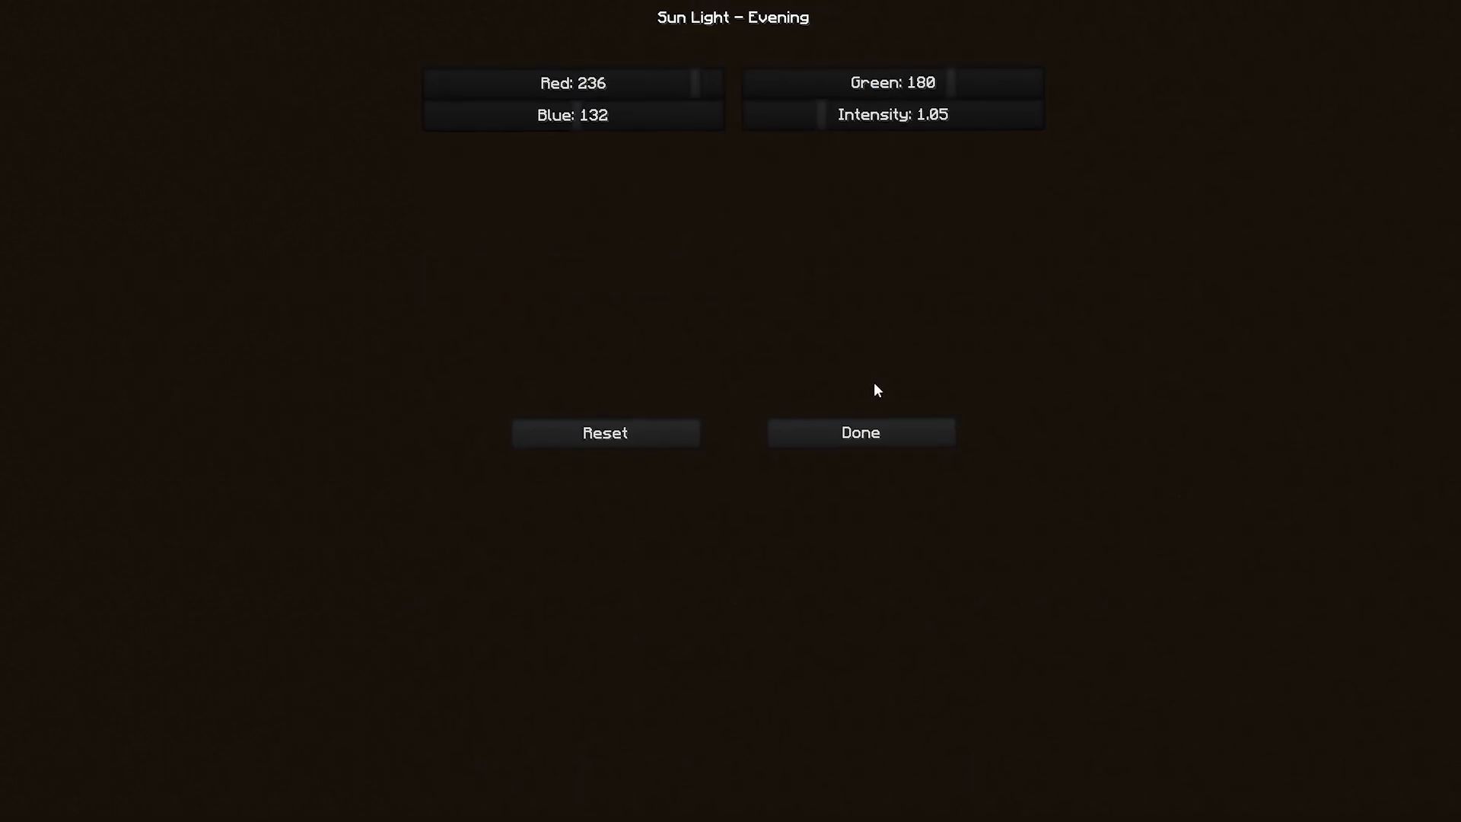
{"action": "left_click", "coordinate": [851, 424]}
{"action": "left_click", "coordinate": [552, 183]}
{"action": "left_click", "coordinate": [851, 424]}
Examine the overworld ambience colors for each time of day and the rain color settings.
{"action": "left_click", "coordinate": [906, 96]}
{"action": "left_click", "coordinate": [898, 537]}
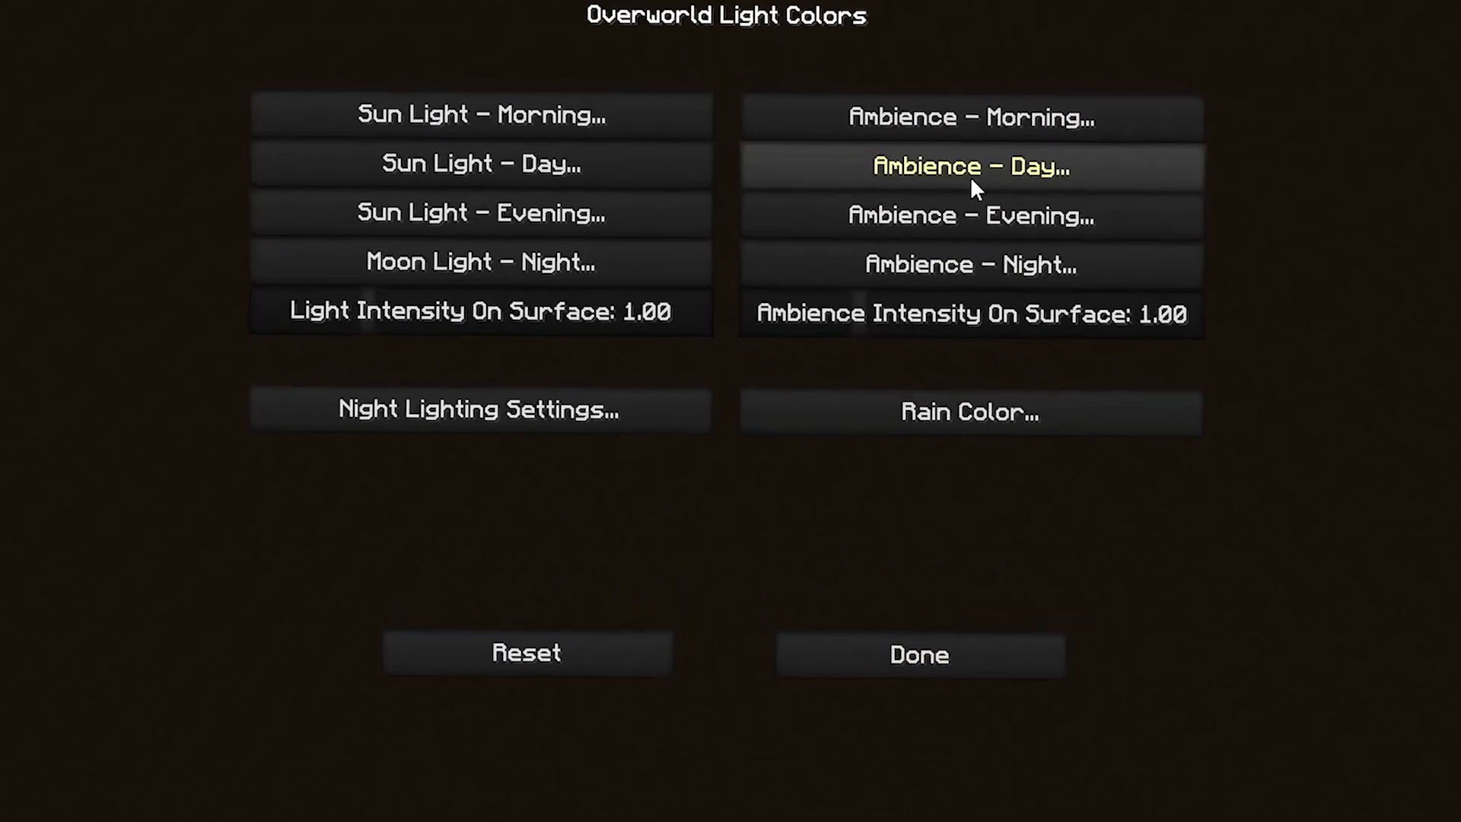
{"action": "left_click", "coordinate": [930, 138]}
{"action": "left_click", "coordinate": [900, 537]}
{"action": "left_click", "coordinate": [944, 178]}
{"action": "left_click", "coordinate": [978, 763]}
{"action": "left_click", "coordinate": [1039, 316]}
{"action": "left_click", "coordinate": [966, 765]}
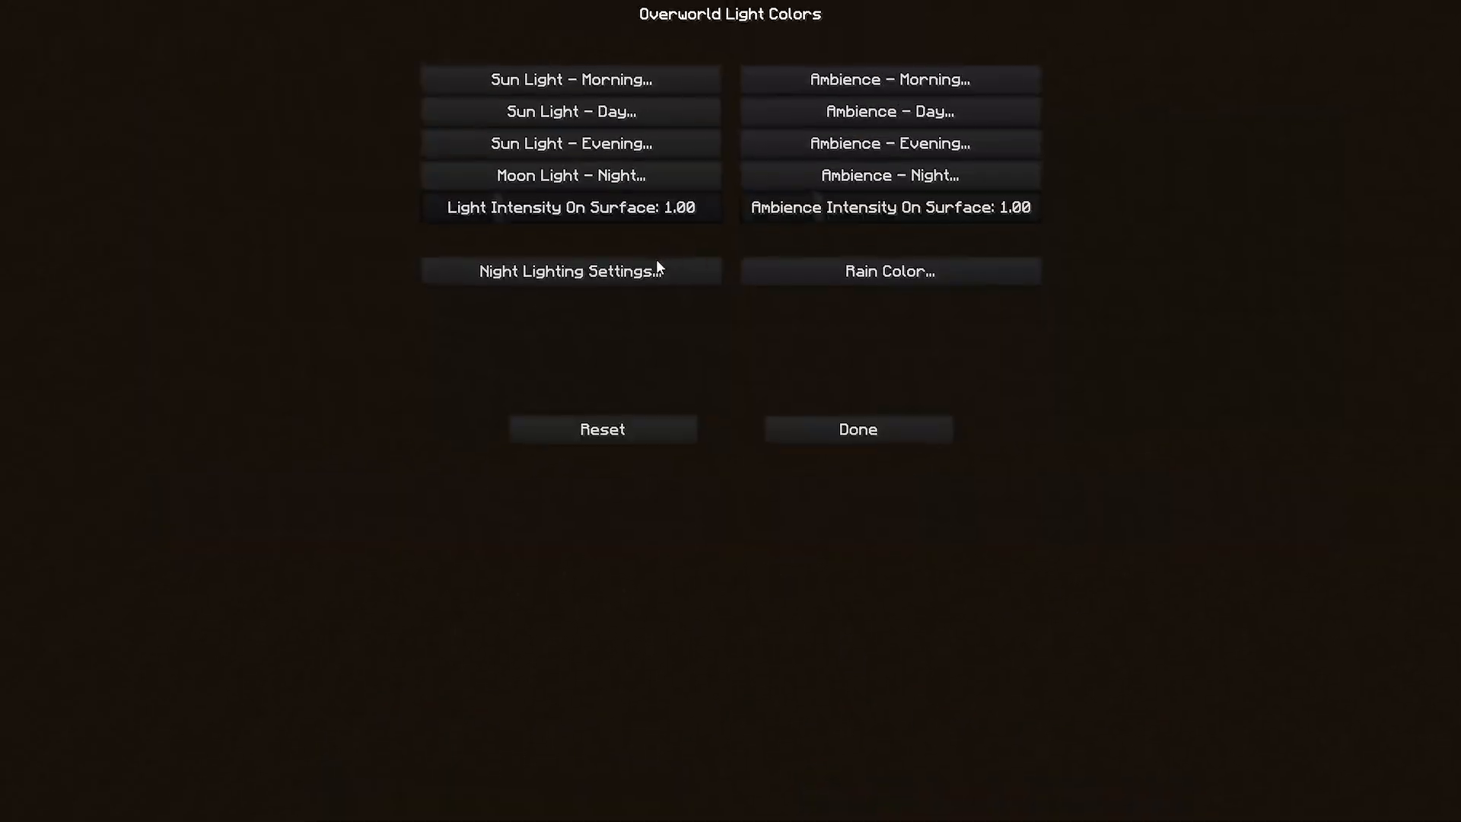
{"action": "left_click", "coordinate": [887, 261]}
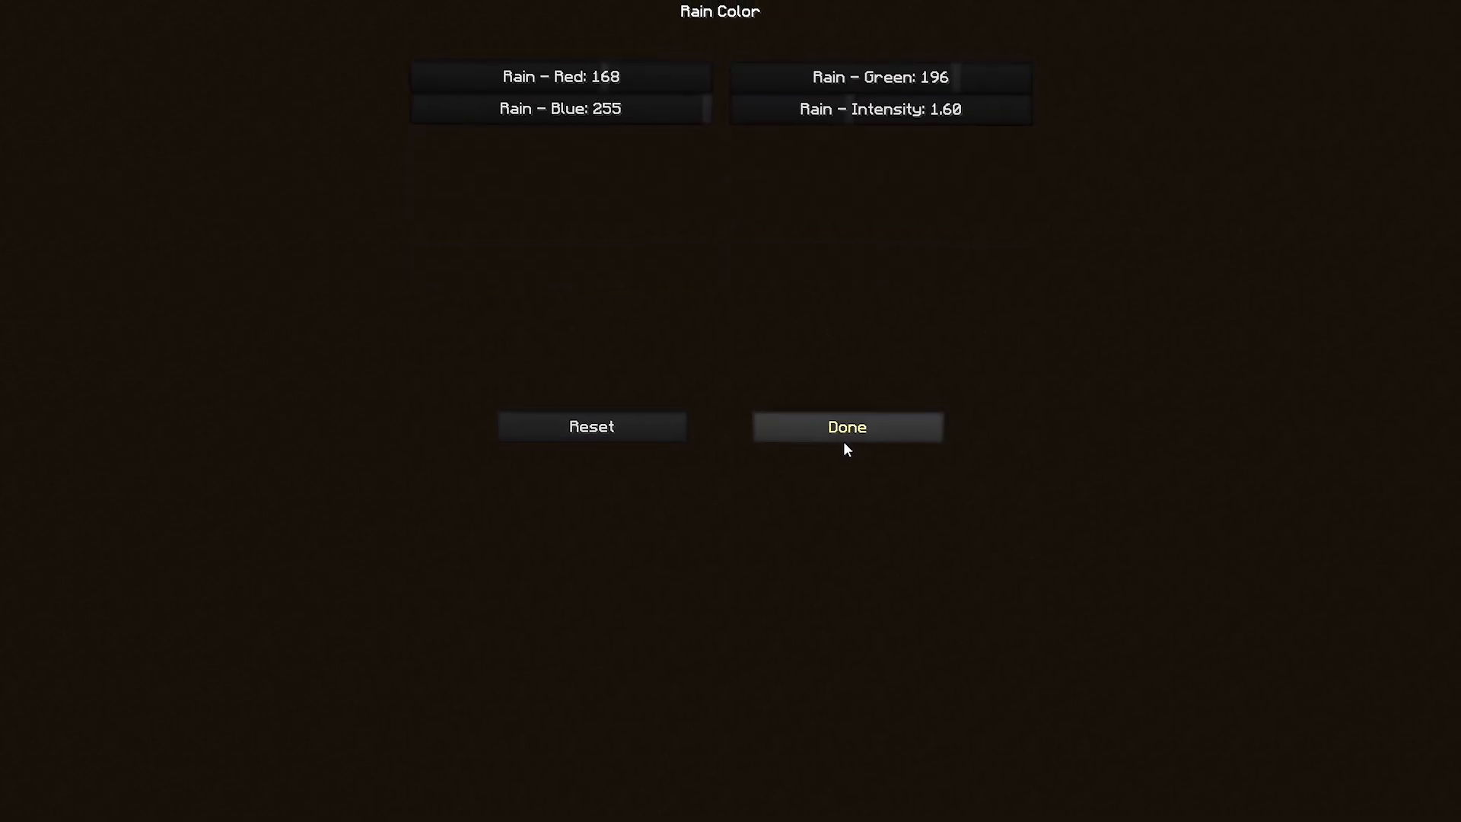
{"action": "left_click", "coordinate": [846, 440]}
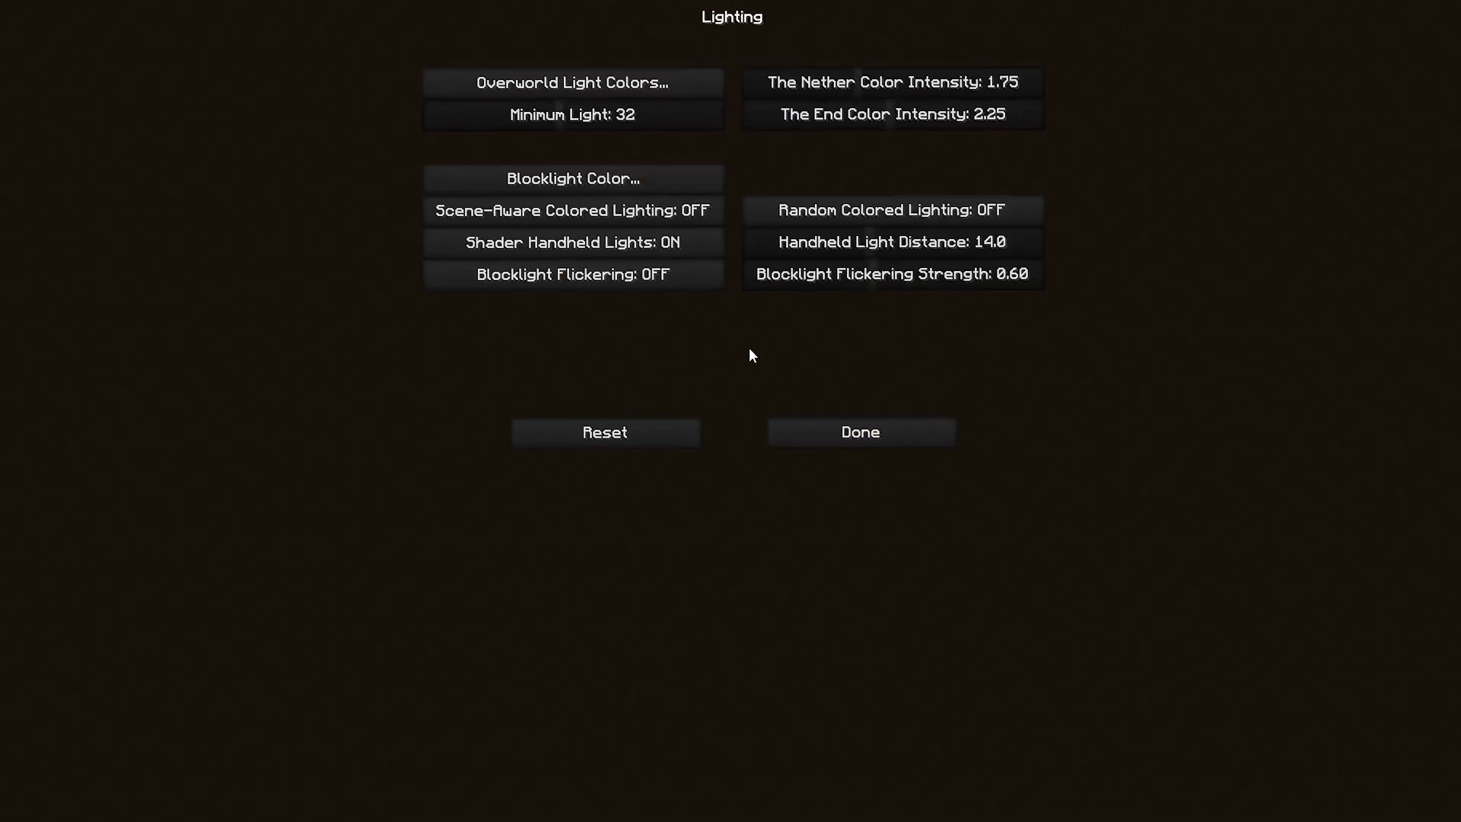
{"action": "left_click", "coordinate": [858, 427]}
Examine the shader's world options, including the atmospheric fog and waving stuff settings.
{"action": "left_click", "coordinate": [670, 114]}
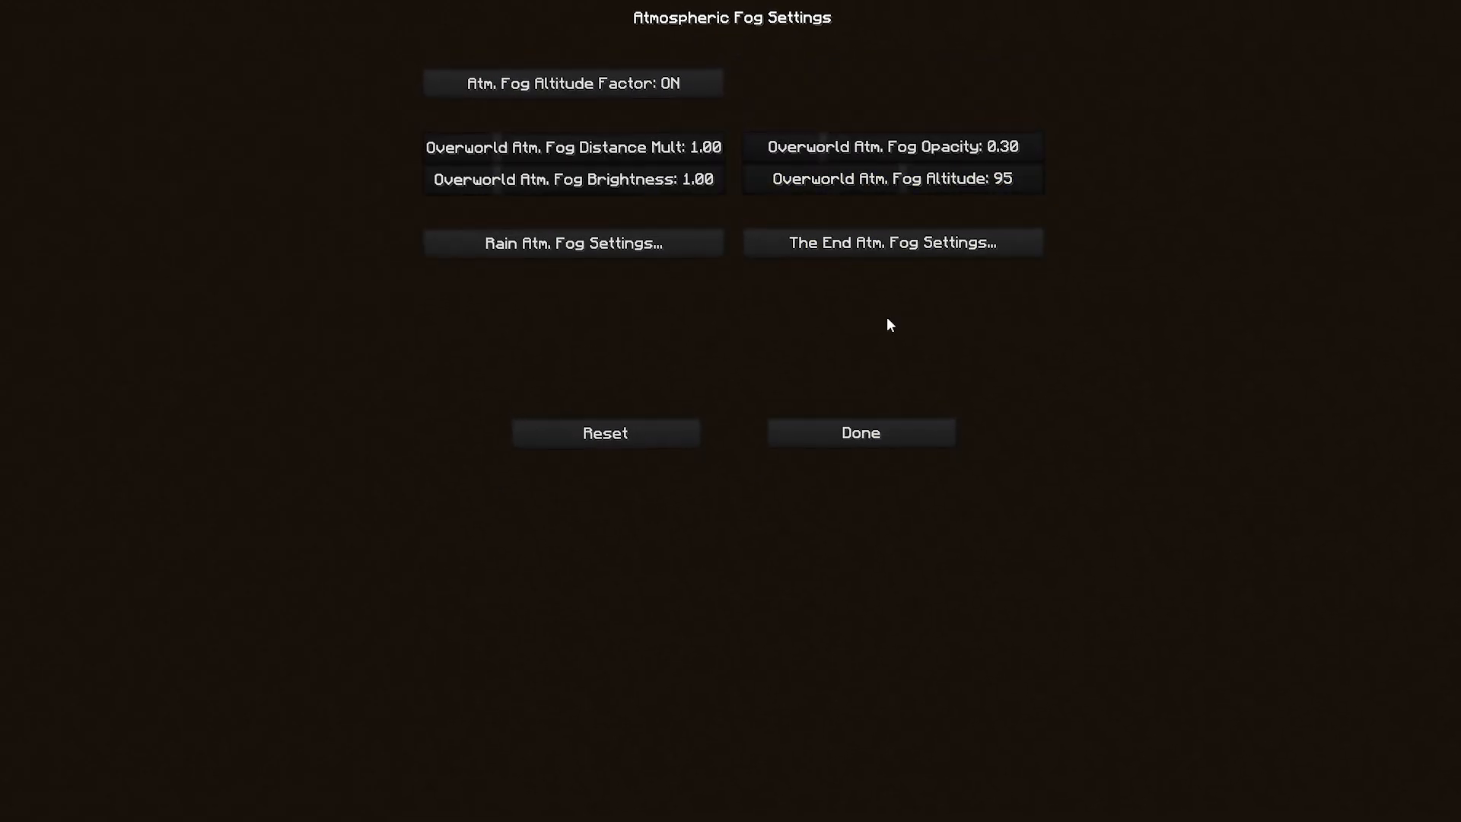
{"action": "left_click", "coordinate": [831, 431]}
{"action": "left_click", "coordinate": [890, 143]}
{"action": "left_click", "coordinate": [856, 425]}
{"action": "left_click", "coordinate": [571, 143]}
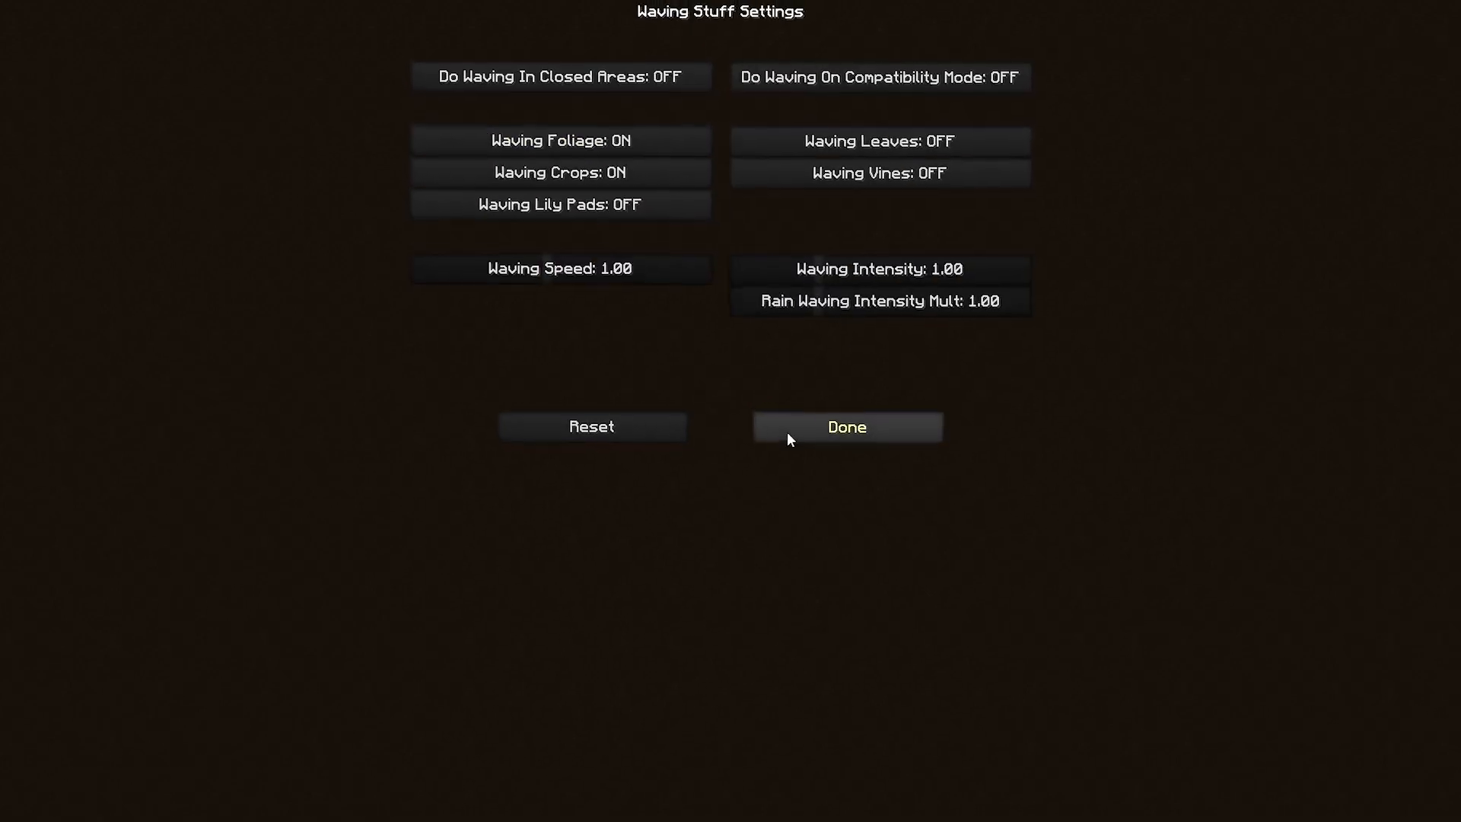
{"action": "left_click", "coordinate": [796, 427]}
{"action": "left_click", "coordinate": [882, 182]}
{"action": "left_click", "coordinate": [822, 438]}
{"action": "left_click", "coordinate": [810, 432]}
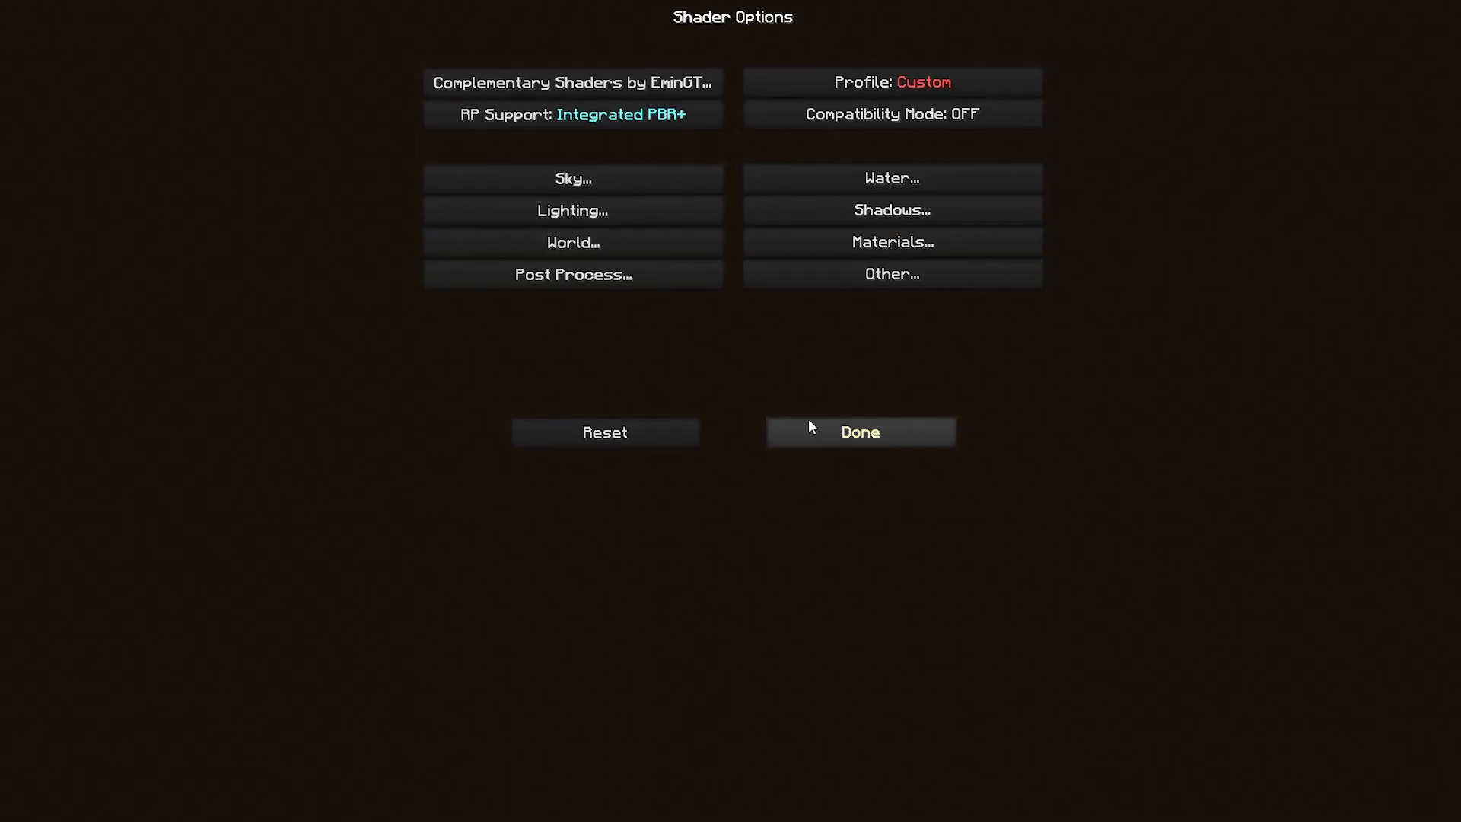
Examine the shader's materials options, including the rain puddle settings.
{"action": "left_click", "coordinate": [848, 238]}
{"action": "left_click", "coordinate": [563, 149]}
{"action": "left_click", "coordinate": [818, 432]}
{"action": "left_click", "coordinate": [562, 197]}
{"action": "left_click", "coordinate": [844, 420]}
{"action": "left_click", "coordinate": [881, 133]}
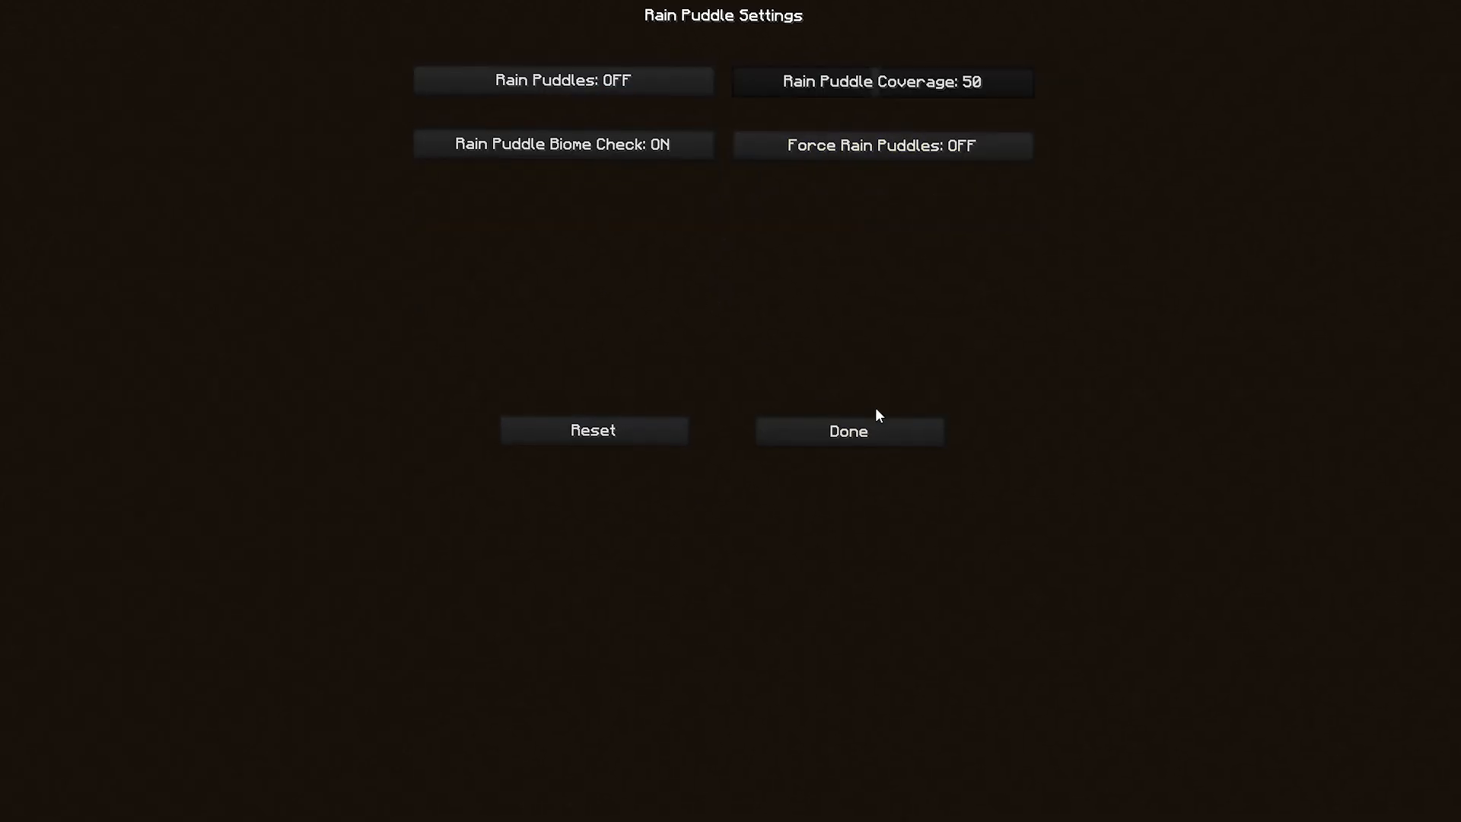
{"action": "left_click", "coordinate": [875, 415]}
{"action": "left_click", "coordinate": [906, 214]}
{"action": "left_click", "coordinate": [848, 427]}
{"action": "left_click", "coordinate": [847, 426]}
Examine the shader's post-process options, including the tonemap settings.
{"action": "left_click", "coordinate": [662, 299]}
{"action": "left_click", "coordinate": [860, 79]}
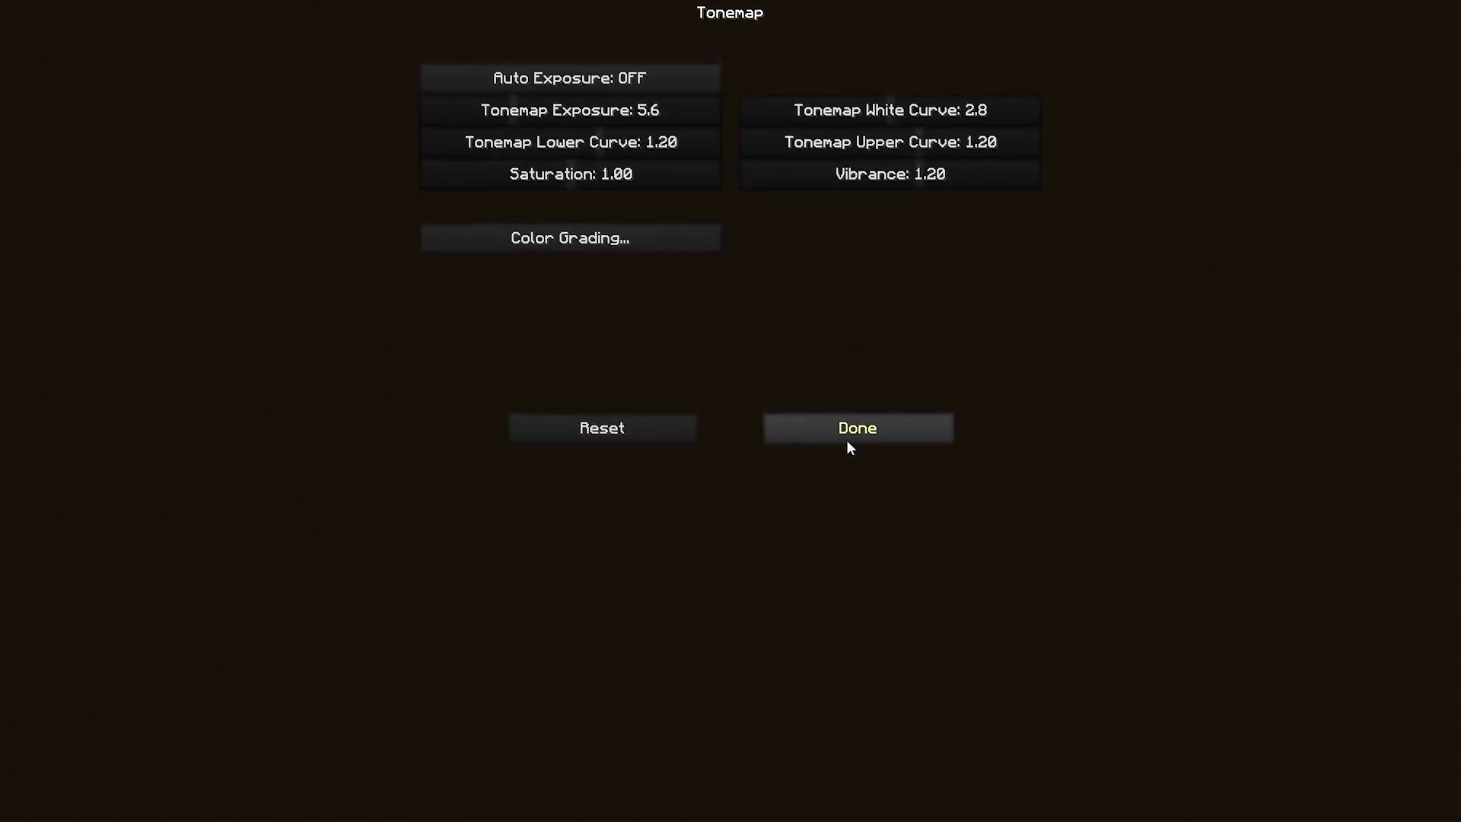
{"action": "left_click", "coordinate": [847, 436]}
{"action": "left_click", "coordinate": [602, 111]}
{"action": "left_click", "coordinate": [818, 423]}
{"action": "left_click", "coordinate": [829, 415]}
Examine the shader's selection outline settings and open the resource packs list from the game options.
{"action": "left_click", "coordinate": [815, 265]}
{"action": "left_click", "coordinate": [578, 243]}
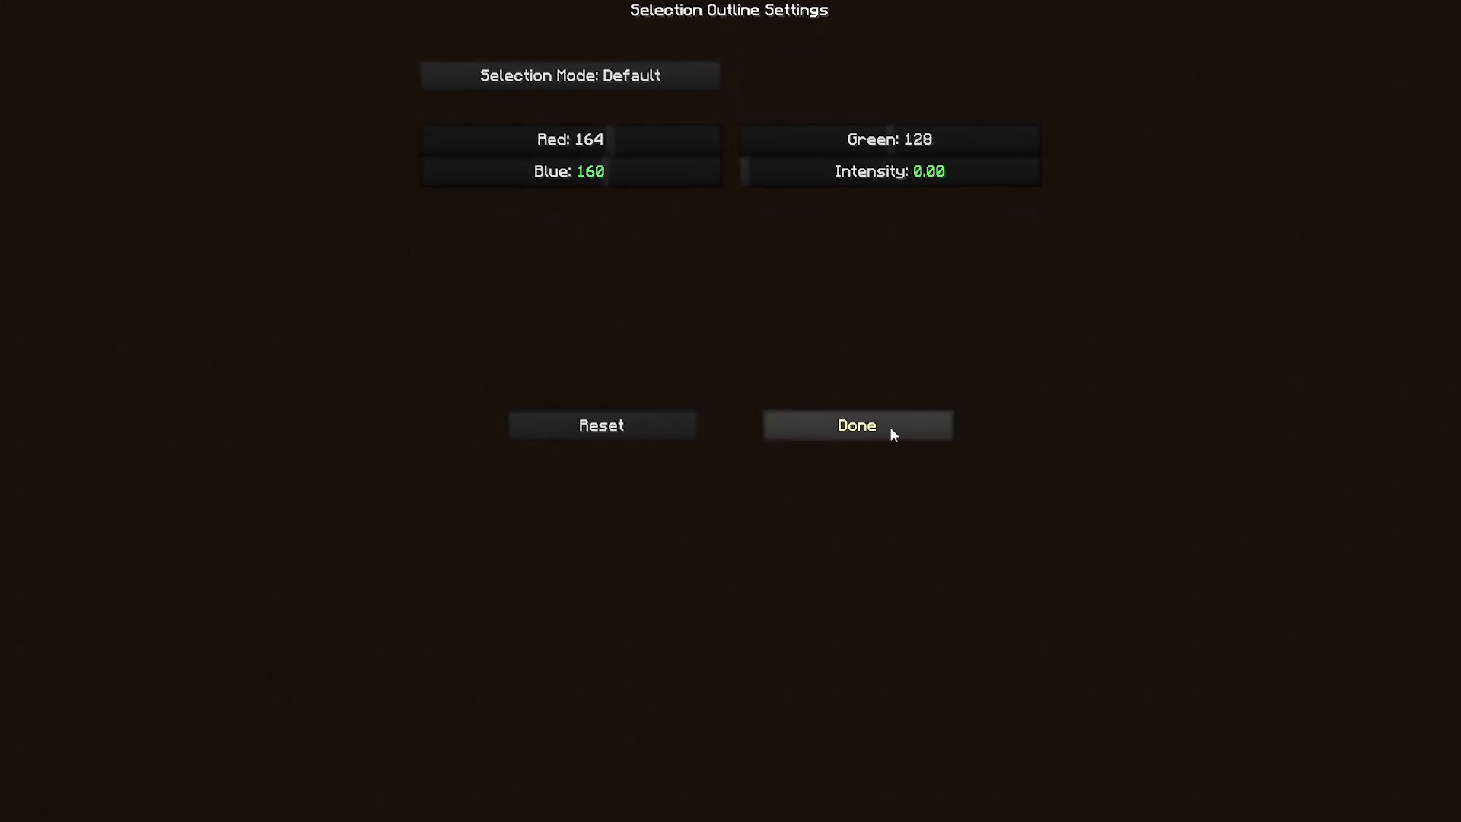
{"action": "left_click", "coordinate": [889, 428]}
{"action": "left_click", "coordinate": [853, 417]}
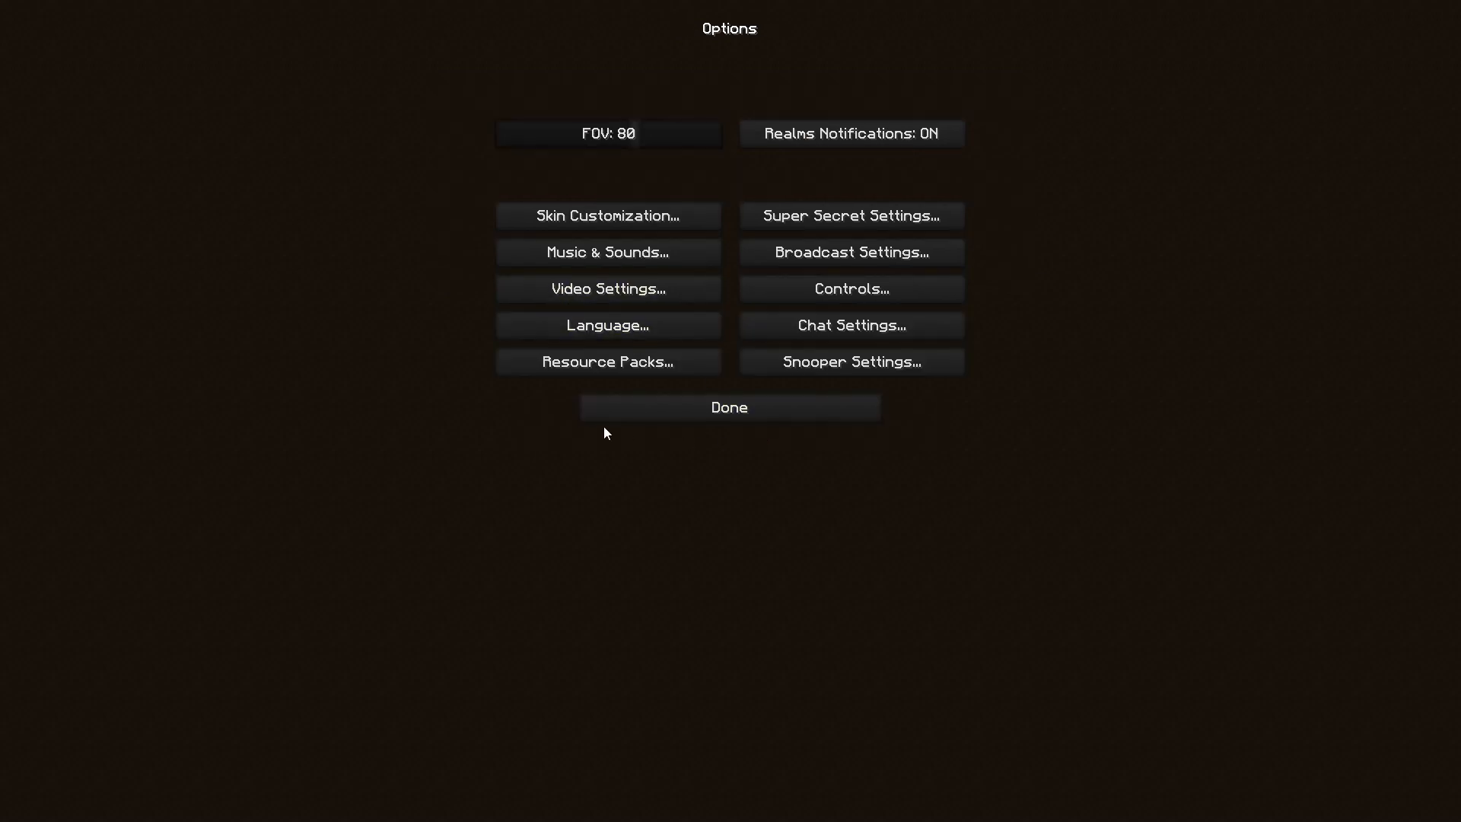
{"action": "left_click", "coordinate": [583, 361]}
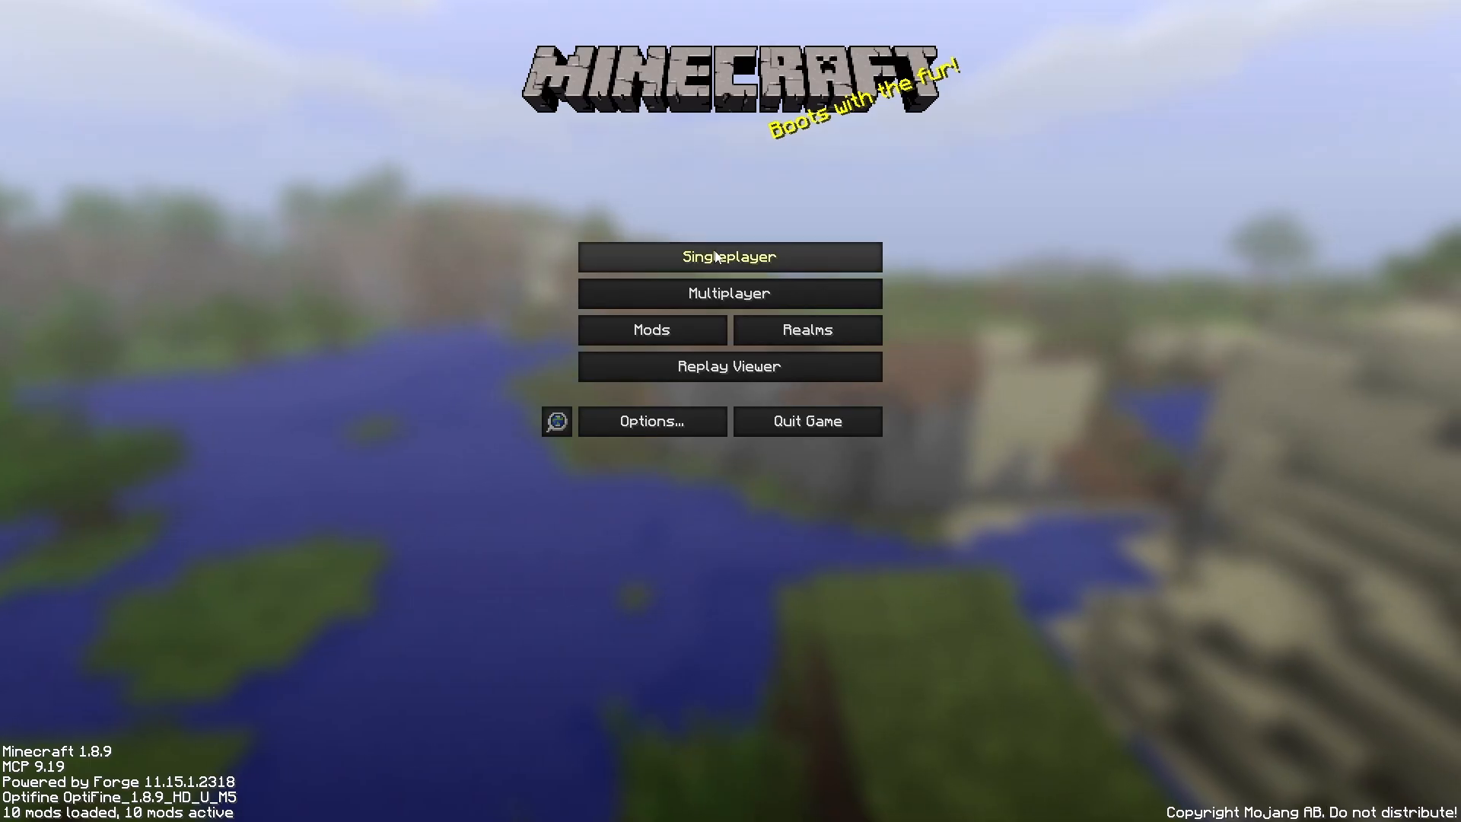
Load the Airshow singleplayer world.
{"action": "left_click", "coordinate": [717, 251]}
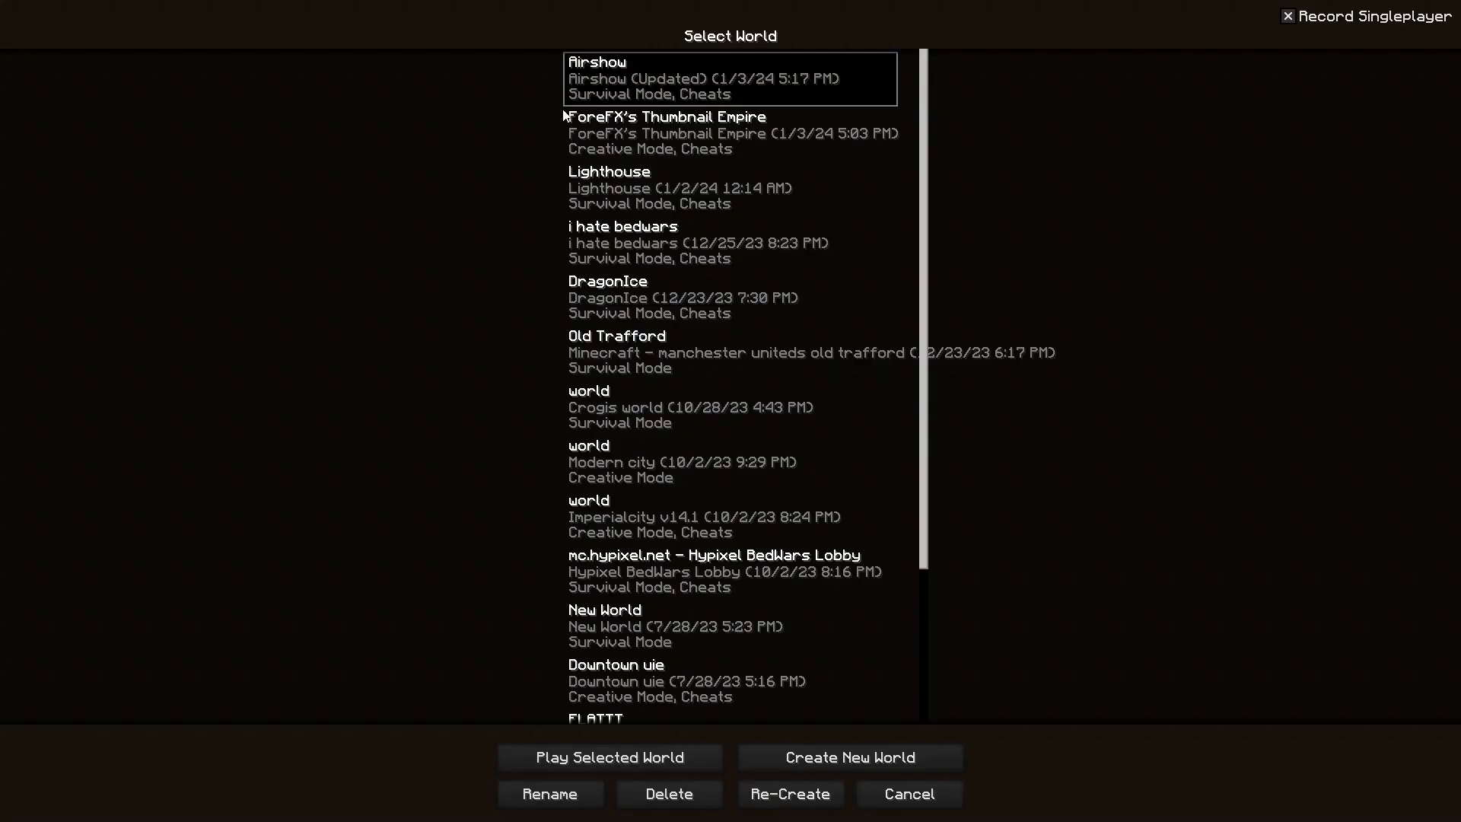
{"action": "left_click", "coordinate": [623, 764]}
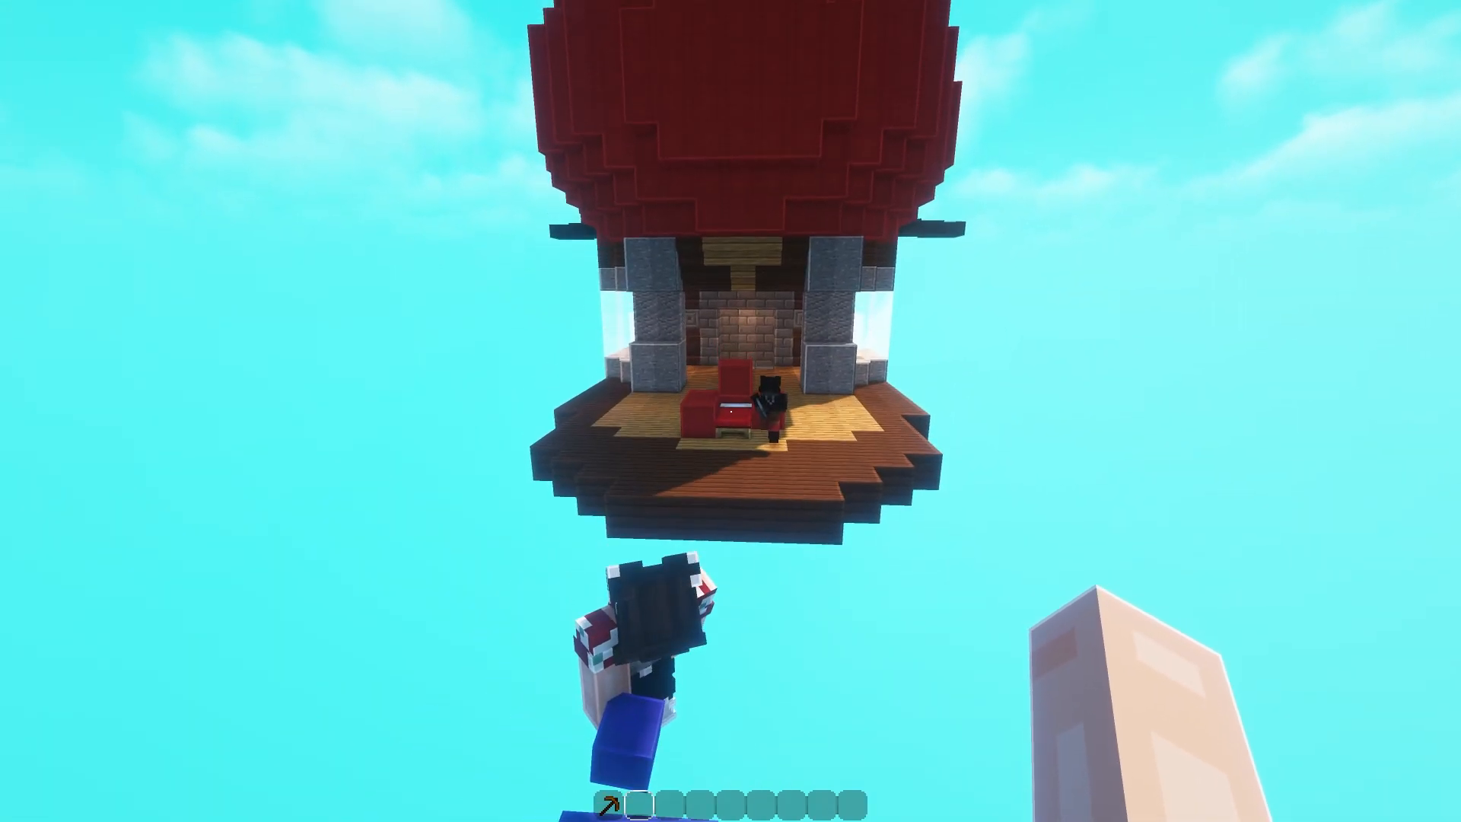
Put the Npc Wand from the CustomNpcs tools category of the creative inventory into the hotbar.
{"action": "key", "text": "e"}
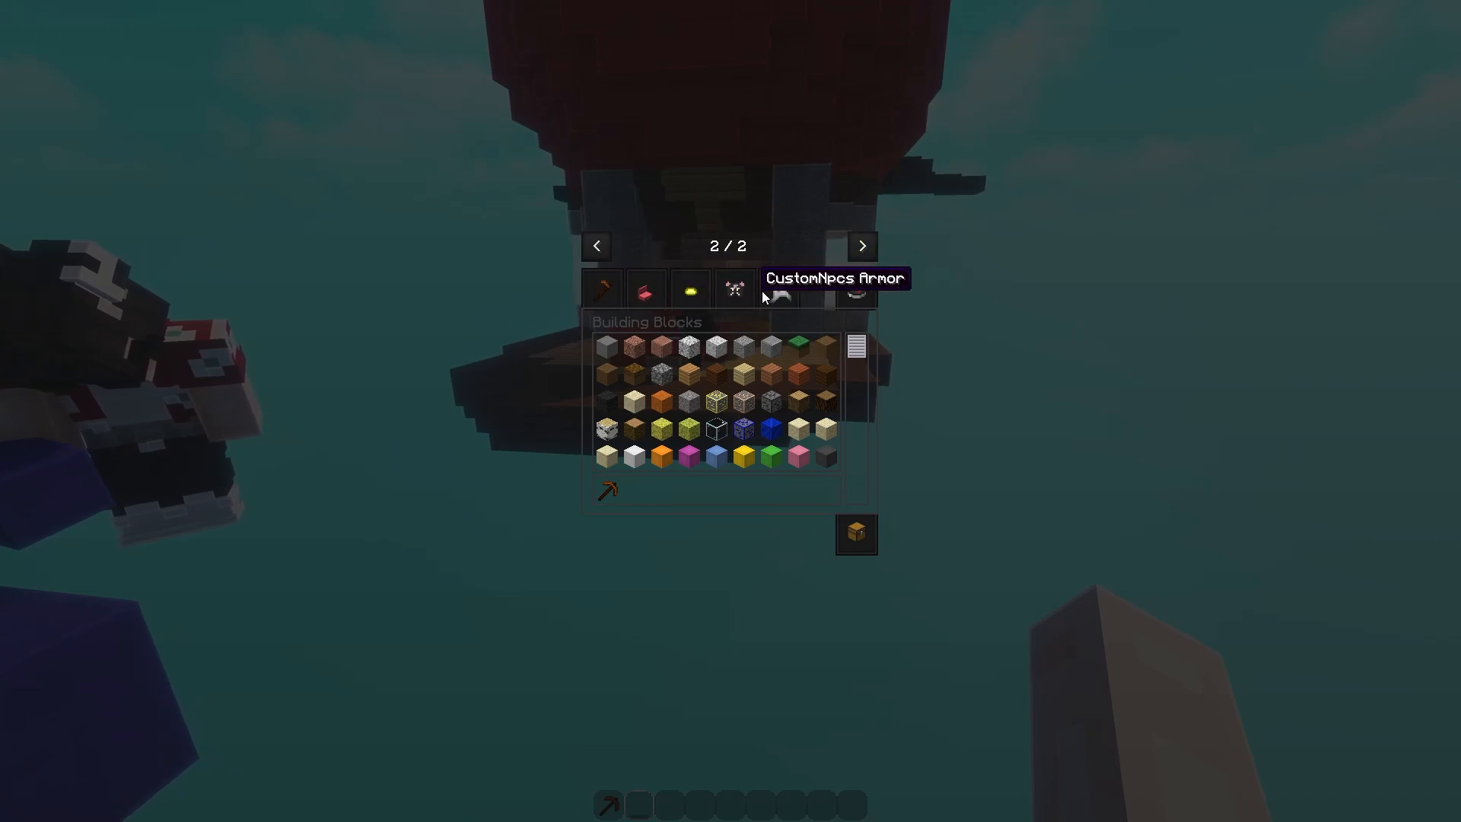
{"action": "left_click", "coordinate": [600, 290]}
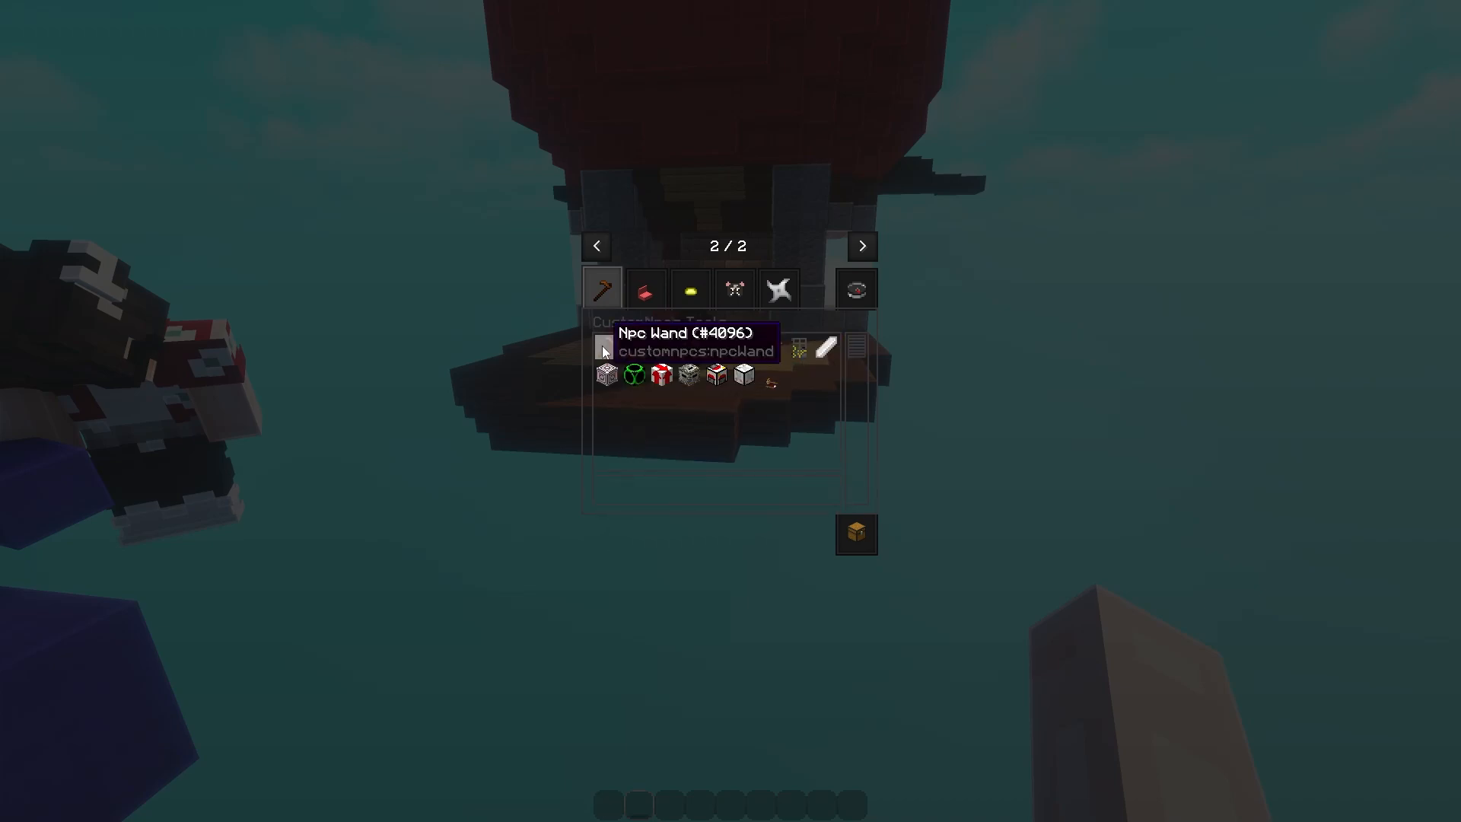
{"action": "left_click", "coordinate": [644, 501]}
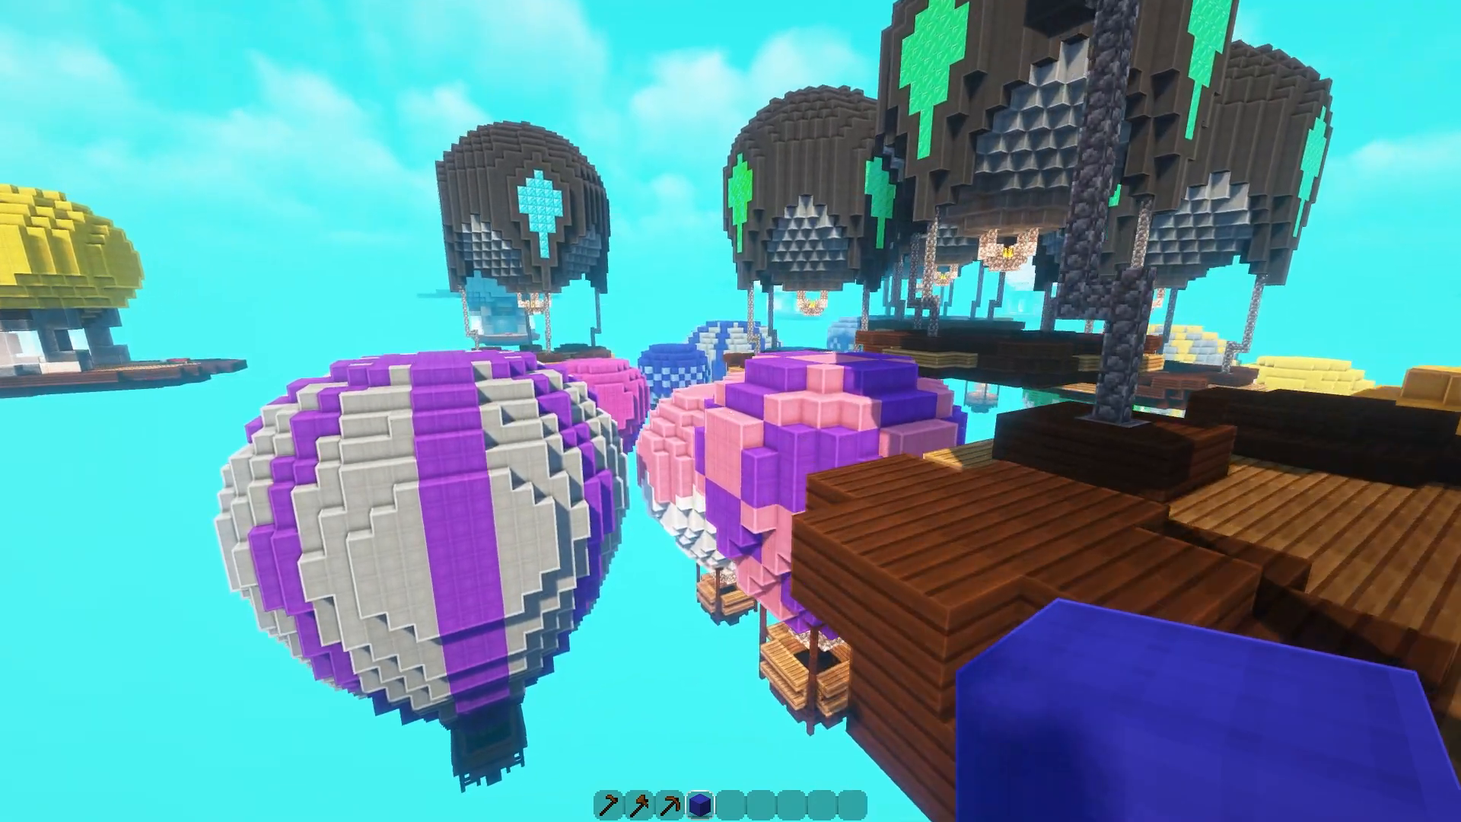
Build a straight bridge of blue blocks extending from the pink and purple balloon.
{"action": "right_click", "coordinate": [731, 411]}
{"action": "right_click", "coordinate": [731, 411]}
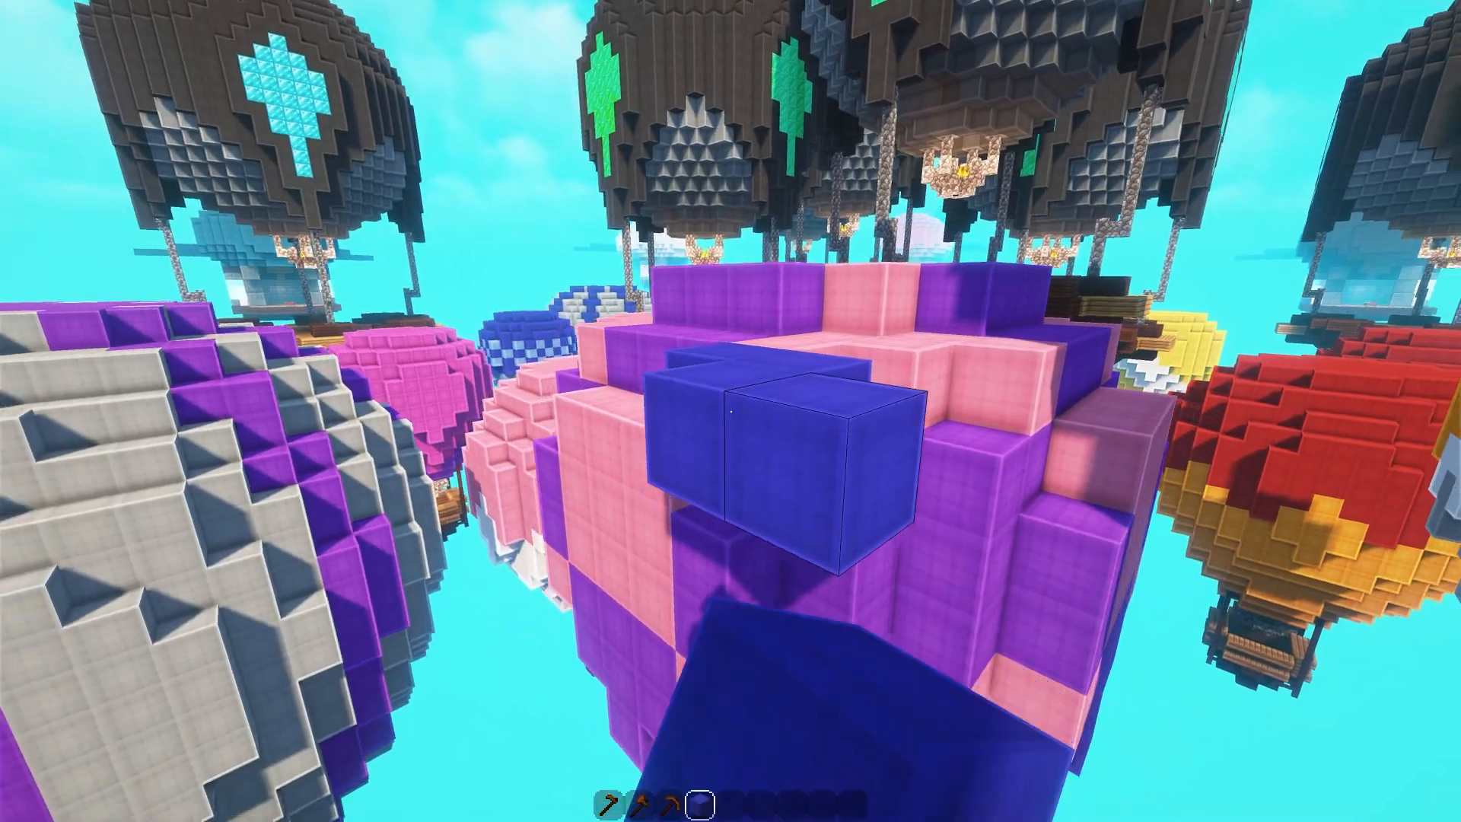
{"action": "right_click", "coordinate": [731, 411]}
{"action": "right_click", "coordinate": [731, 411]}
{"action": "right_click", "coordinate": [730, 411]}
{"action": "left_click", "coordinate": [731, 411]}
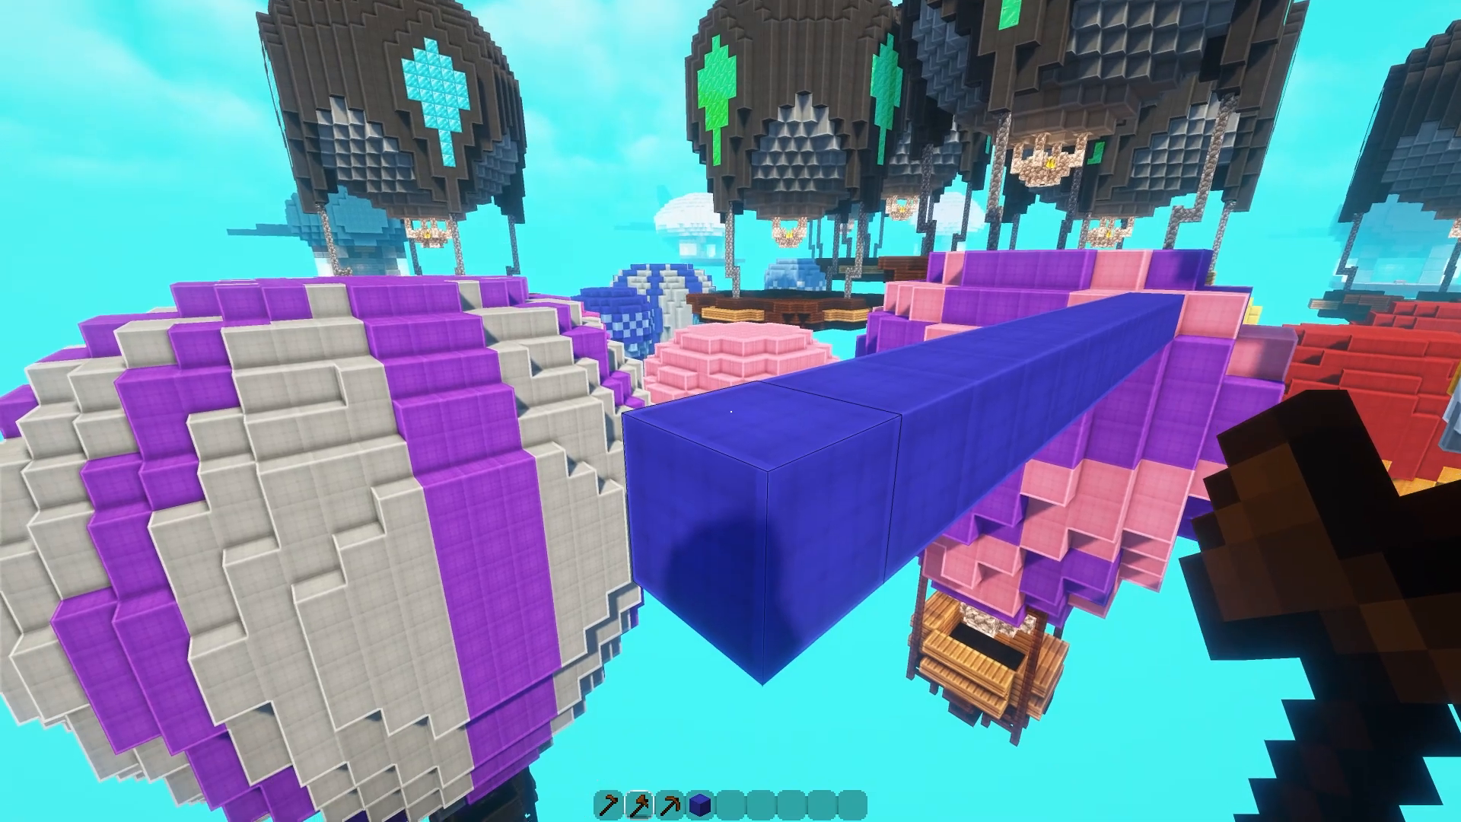
Spawn the saved "Sneak Birdging 1" pose clone on the end of the blue bridge.
{"action": "right_click", "coordinate": [731, 411]}
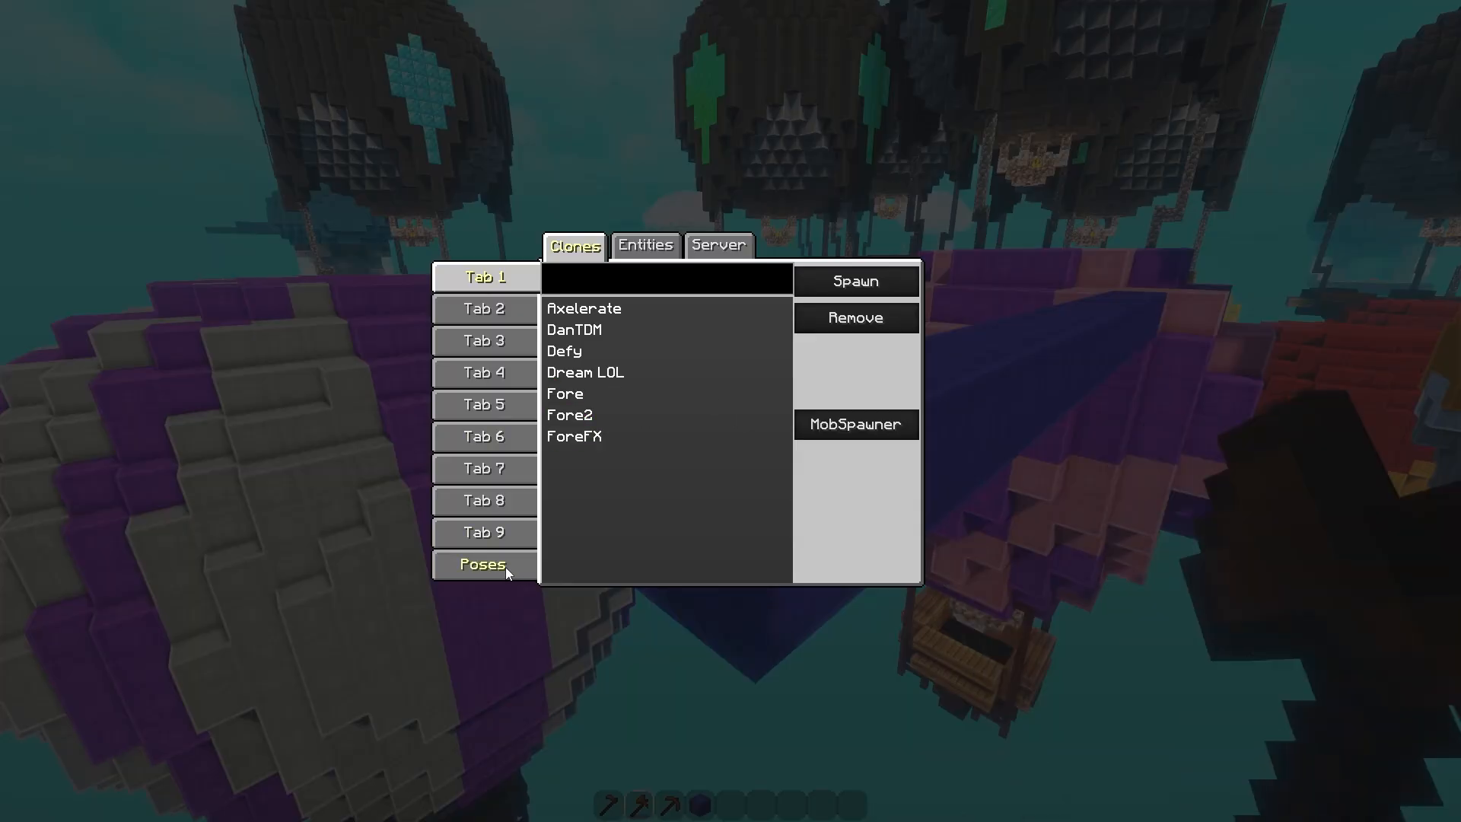
{"action": "left_click", "coordinate": [484, 277]}
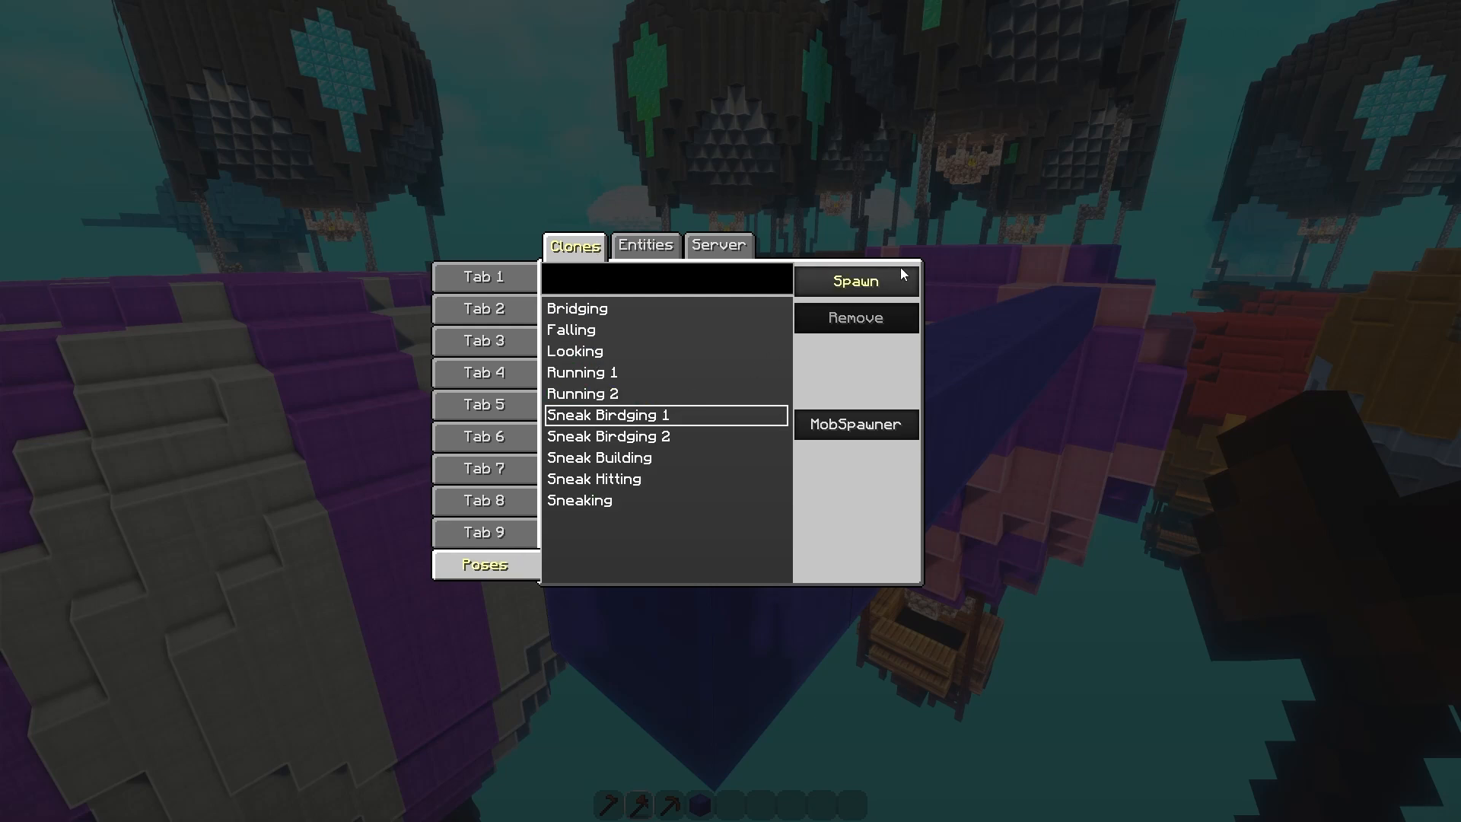
{"action": "left_click", "coordinate": [856, 281]}
{"action": "scroll", "coordinate": [731, 411], "scroll_direction": "down", "scroll_amount": 3}
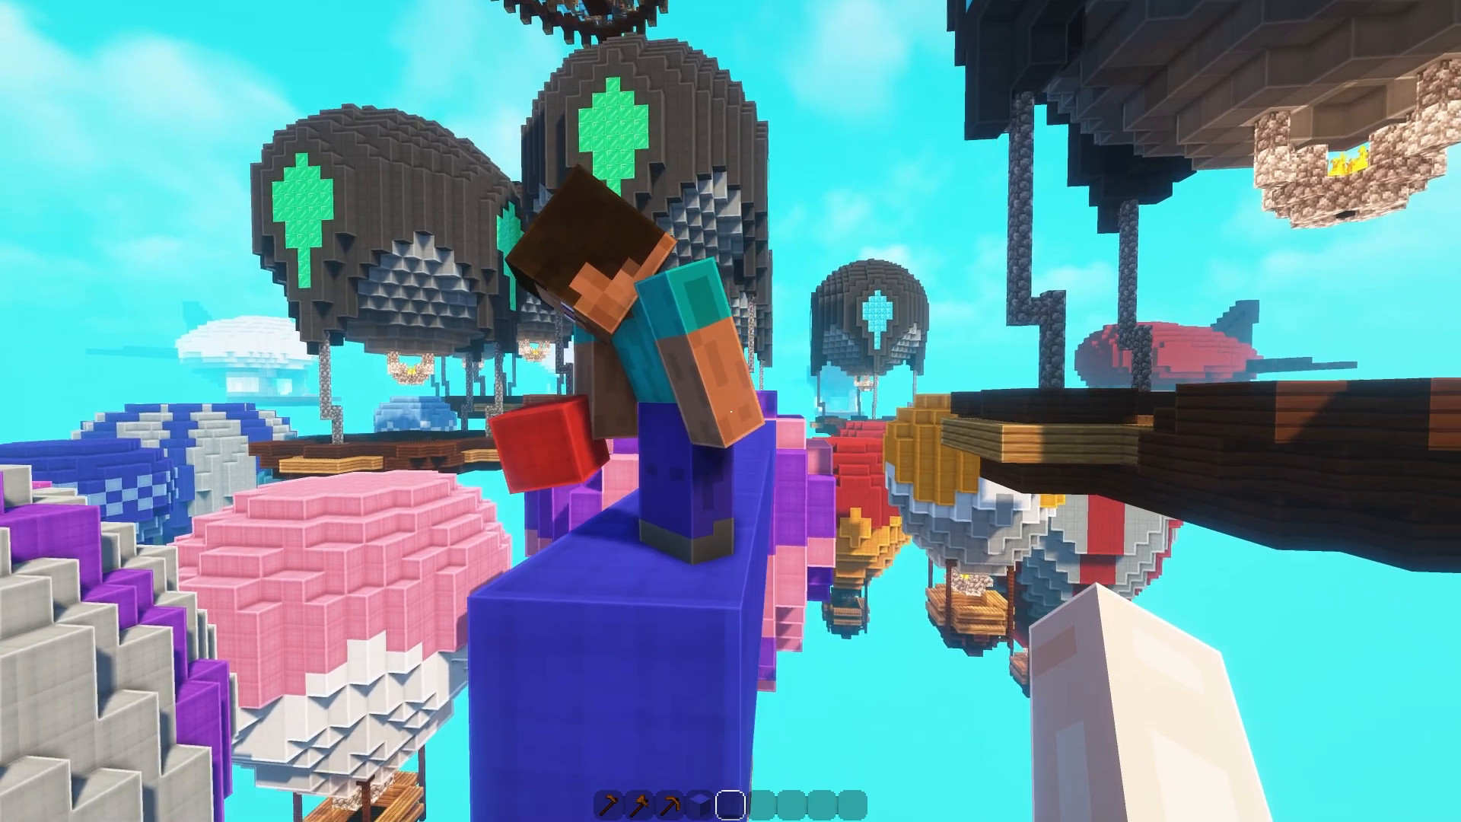
Set the spawned NPC's manual rotation to 315 in its AI movement settings and check its pose from the side.
{"action": "scroll", "coordinate": [731, 411], "scroll_direction": "up", "scroll_amount": 1}
{"action": "right_click", "coordinate": [731, 411]}
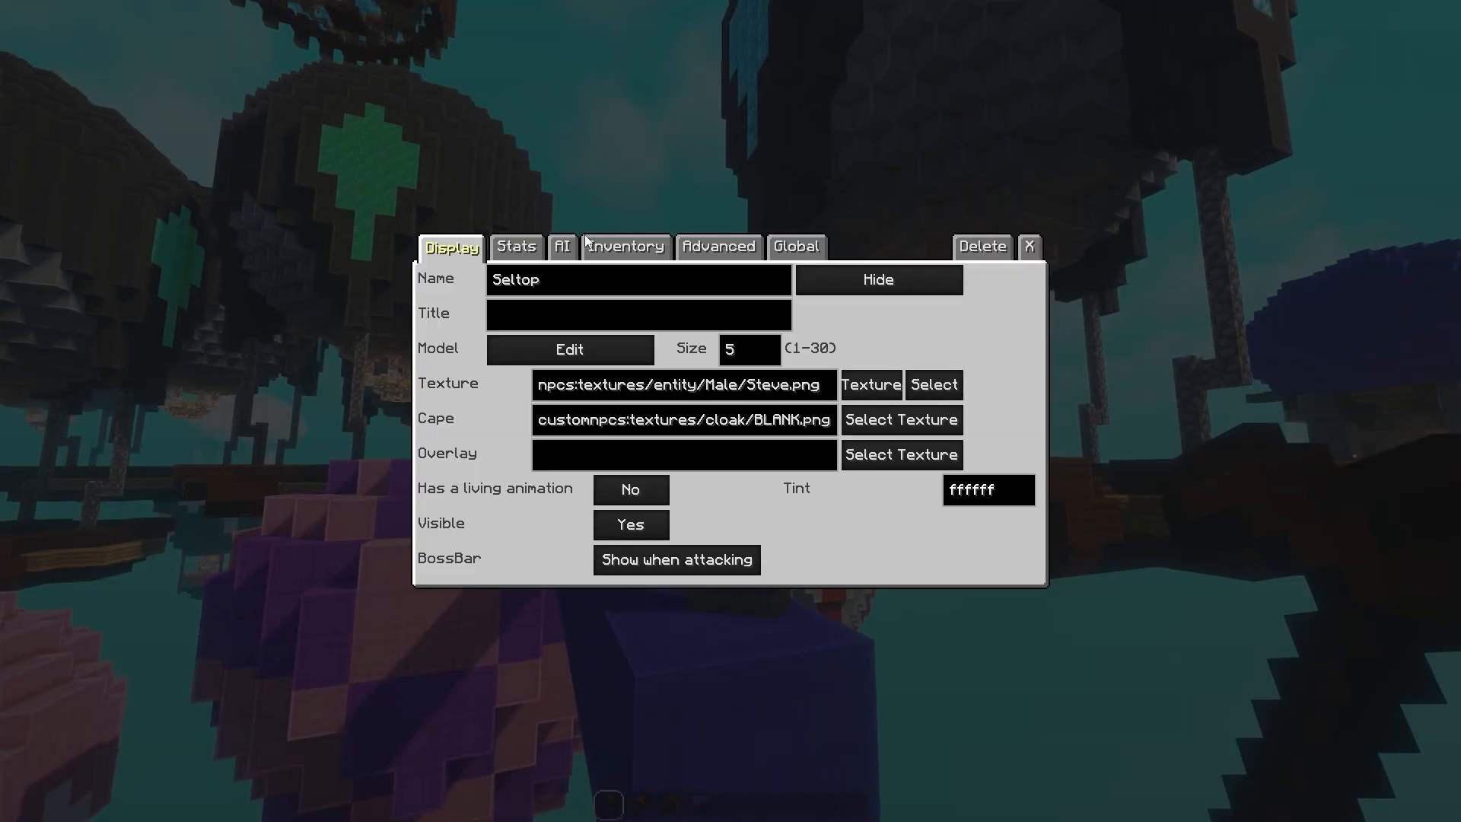
{"action": "left_click", "coordinate": [564, 247]}
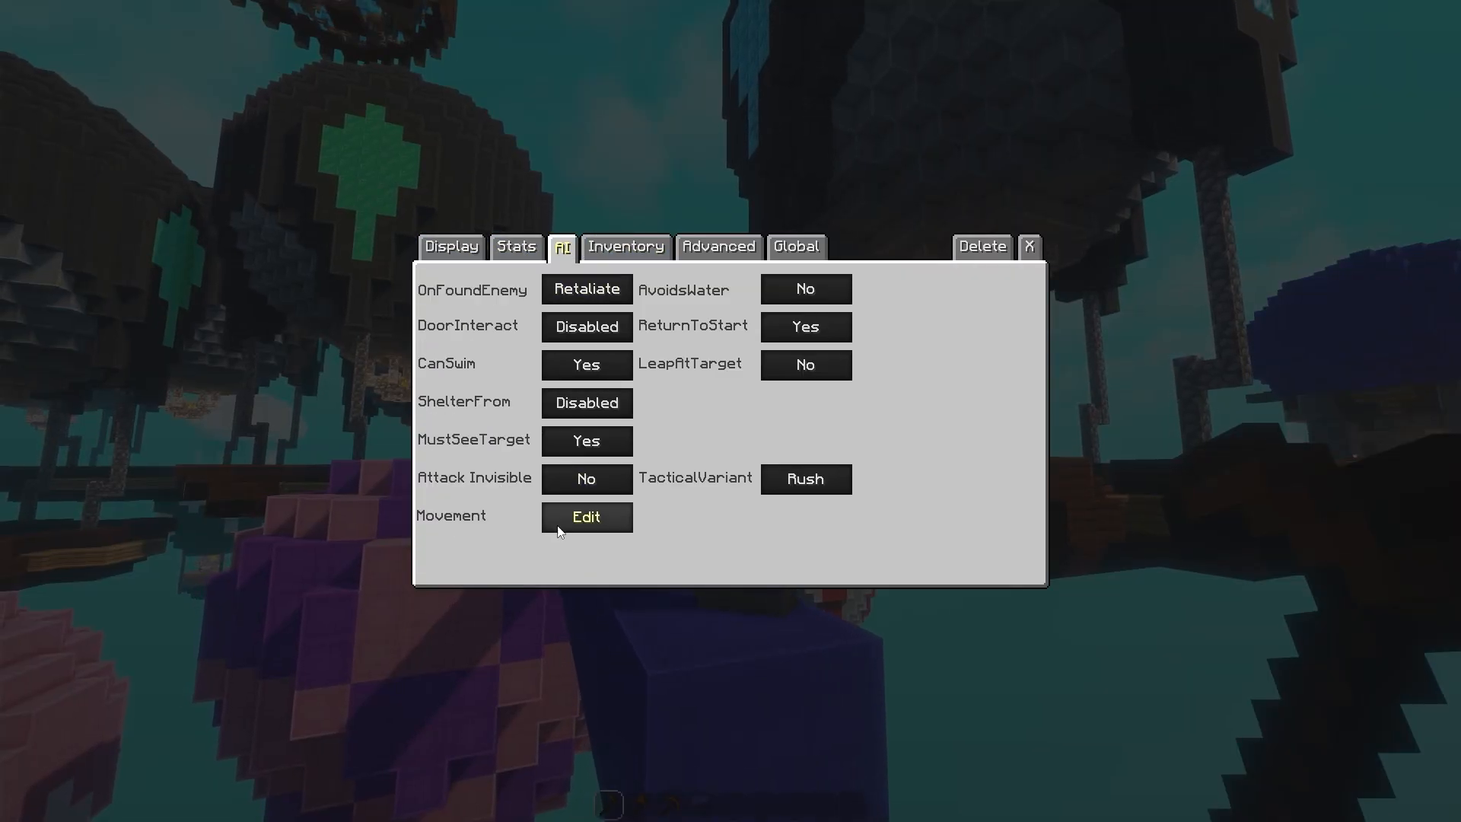
{"action": "left_click", "coordinate": [586, 520]}
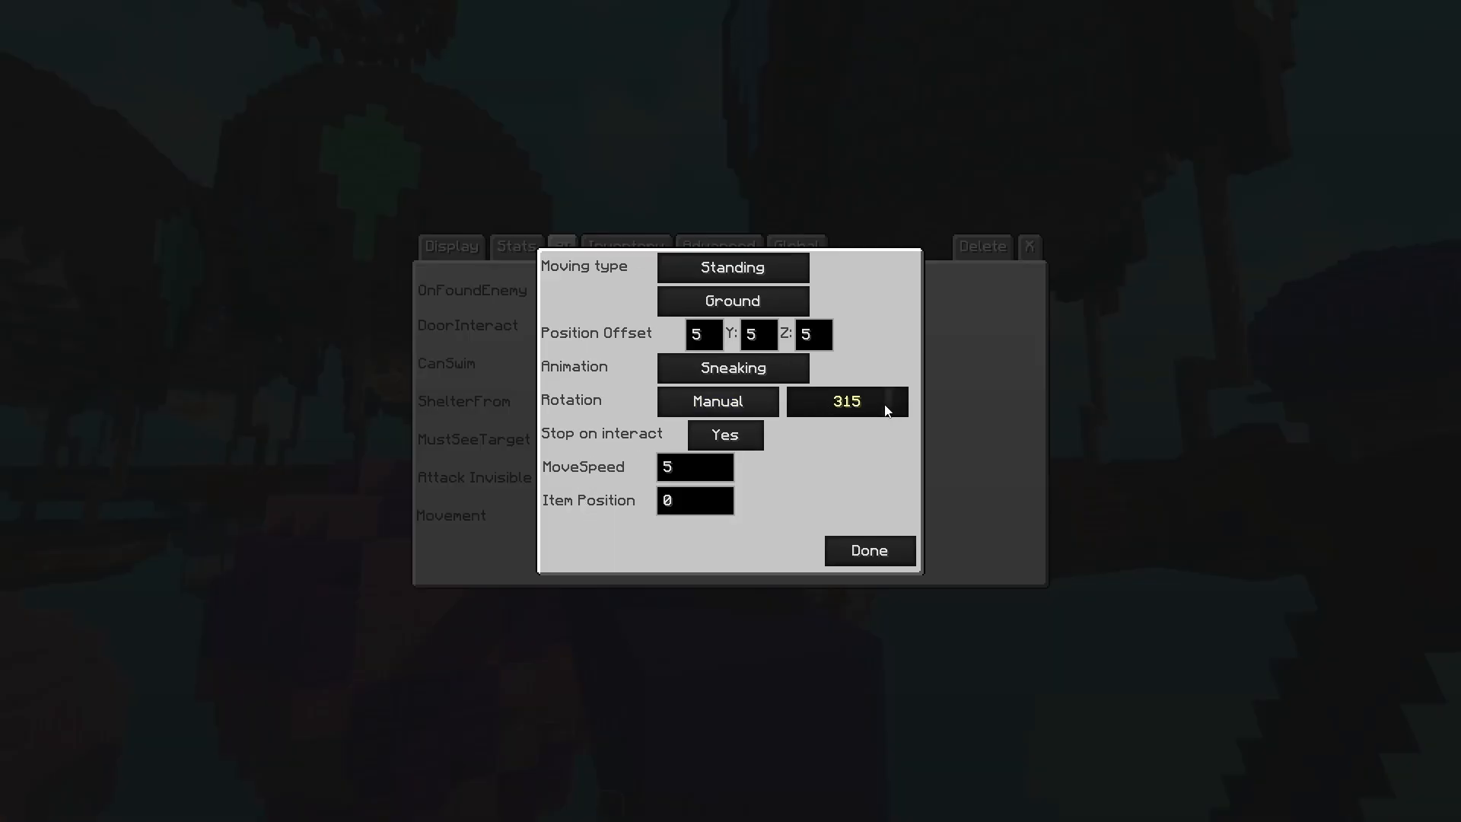
{"action": "left_click", "coordinate": [883, 554]}
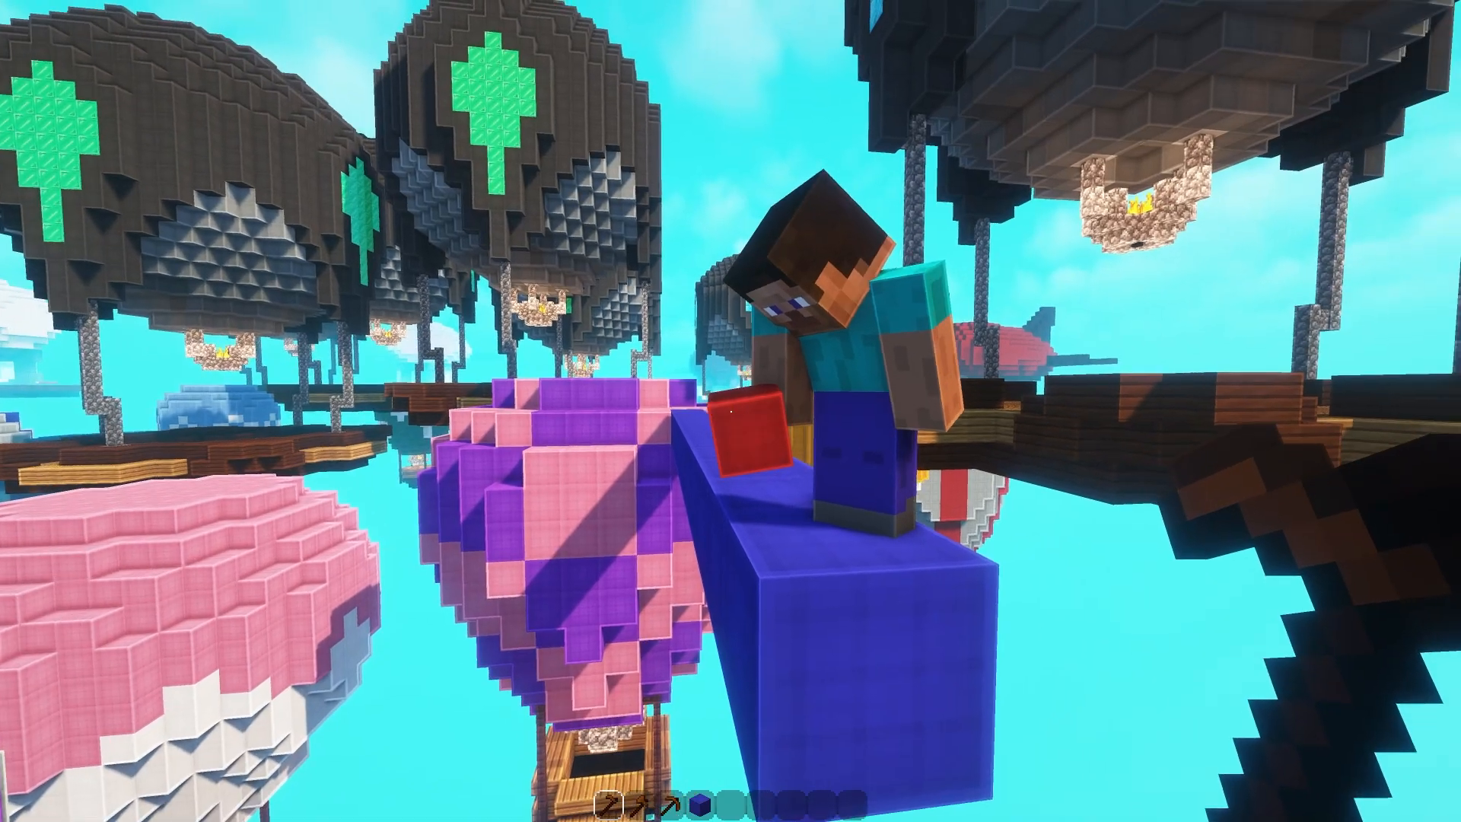
{"action": "key", "text": "a"}
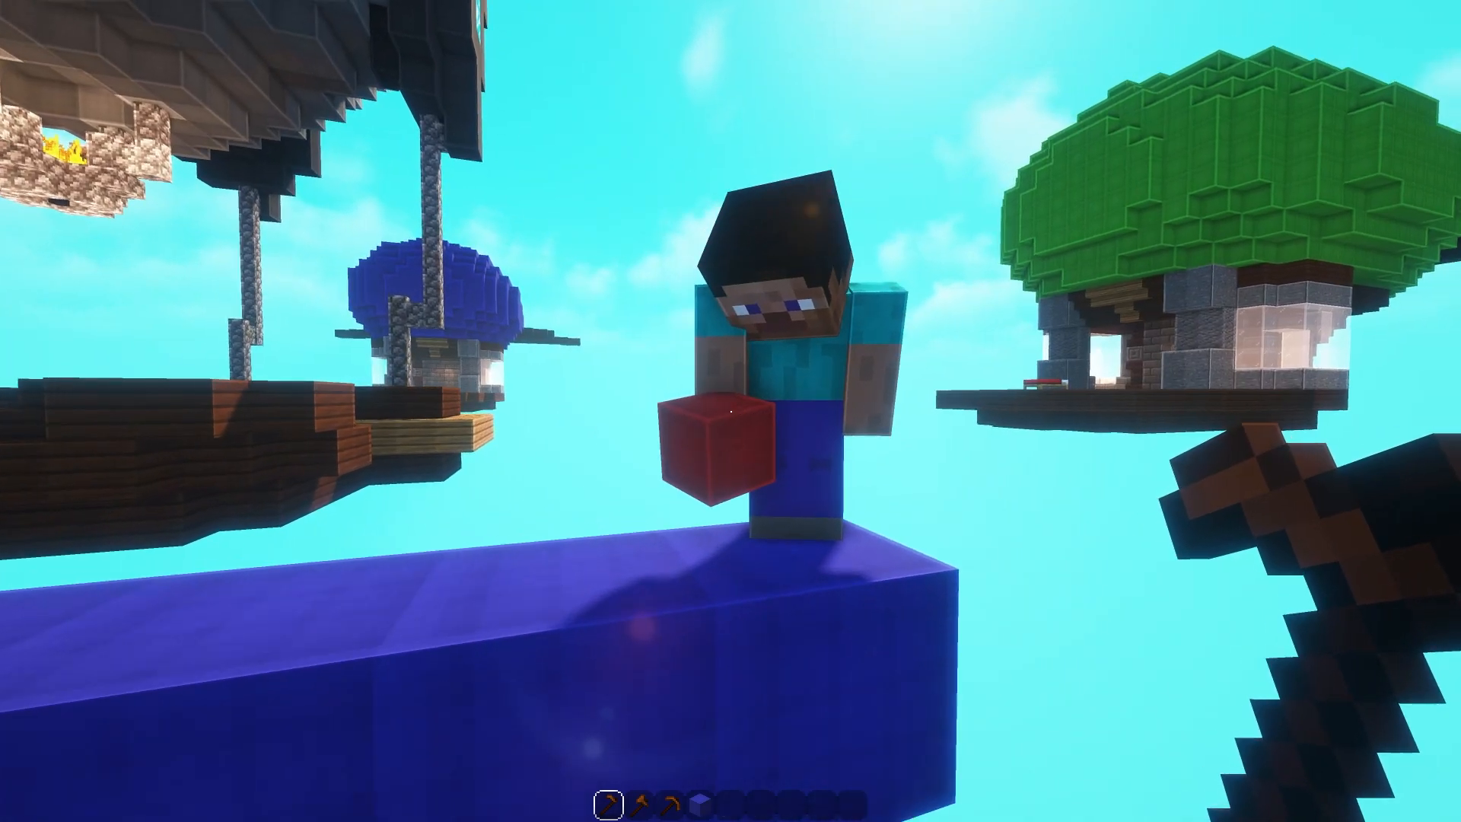
{"action": "key", "text": "d"}
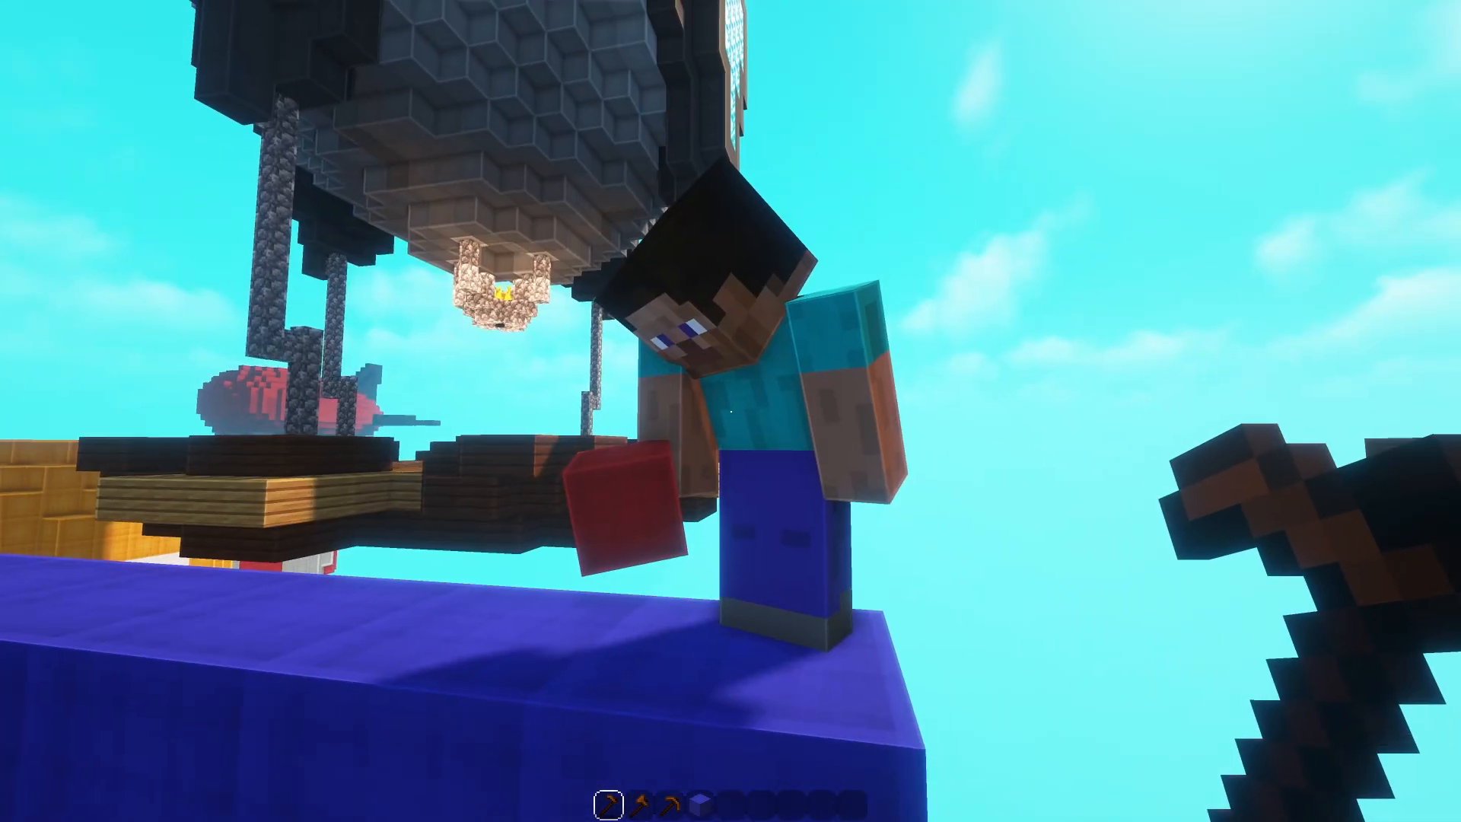
Switch the NPC's texture type to Player and enter the player name whose skin it should wear.
{"action": "right_click", "coordinate": [731, 411]}
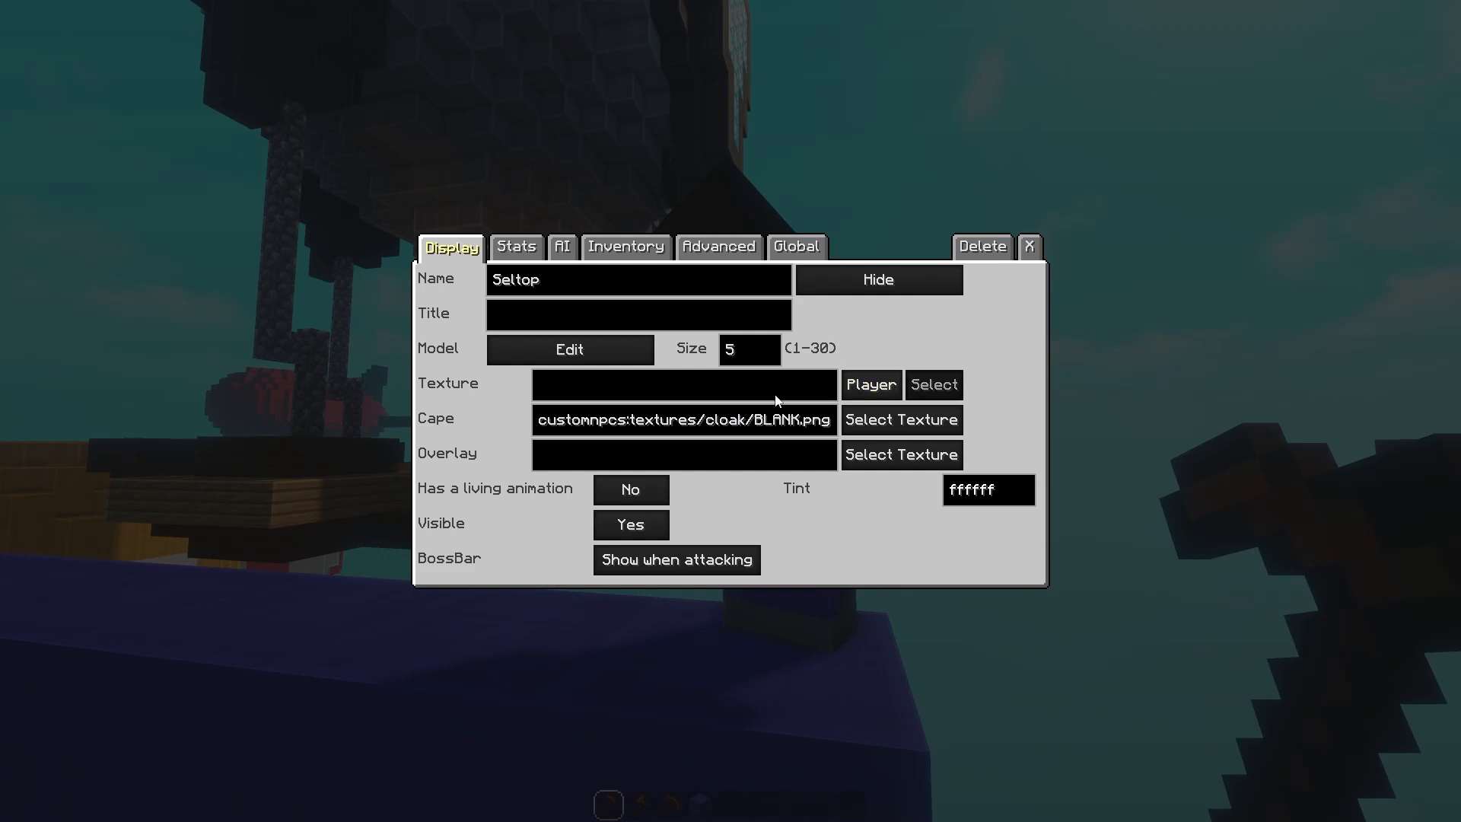
{"action": "key", "text": "Escape"}
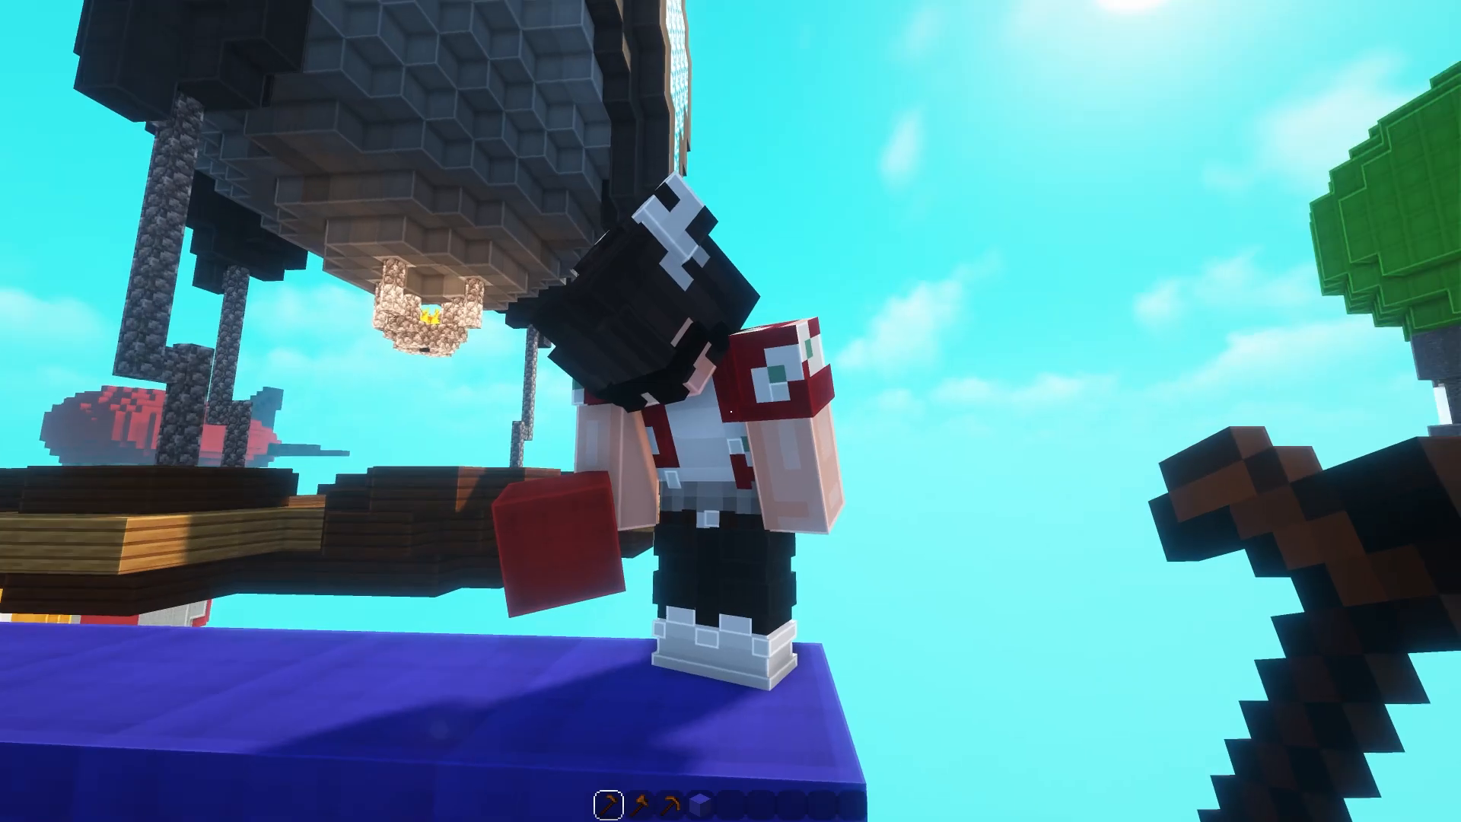
{"action": "key", "text": "a"}
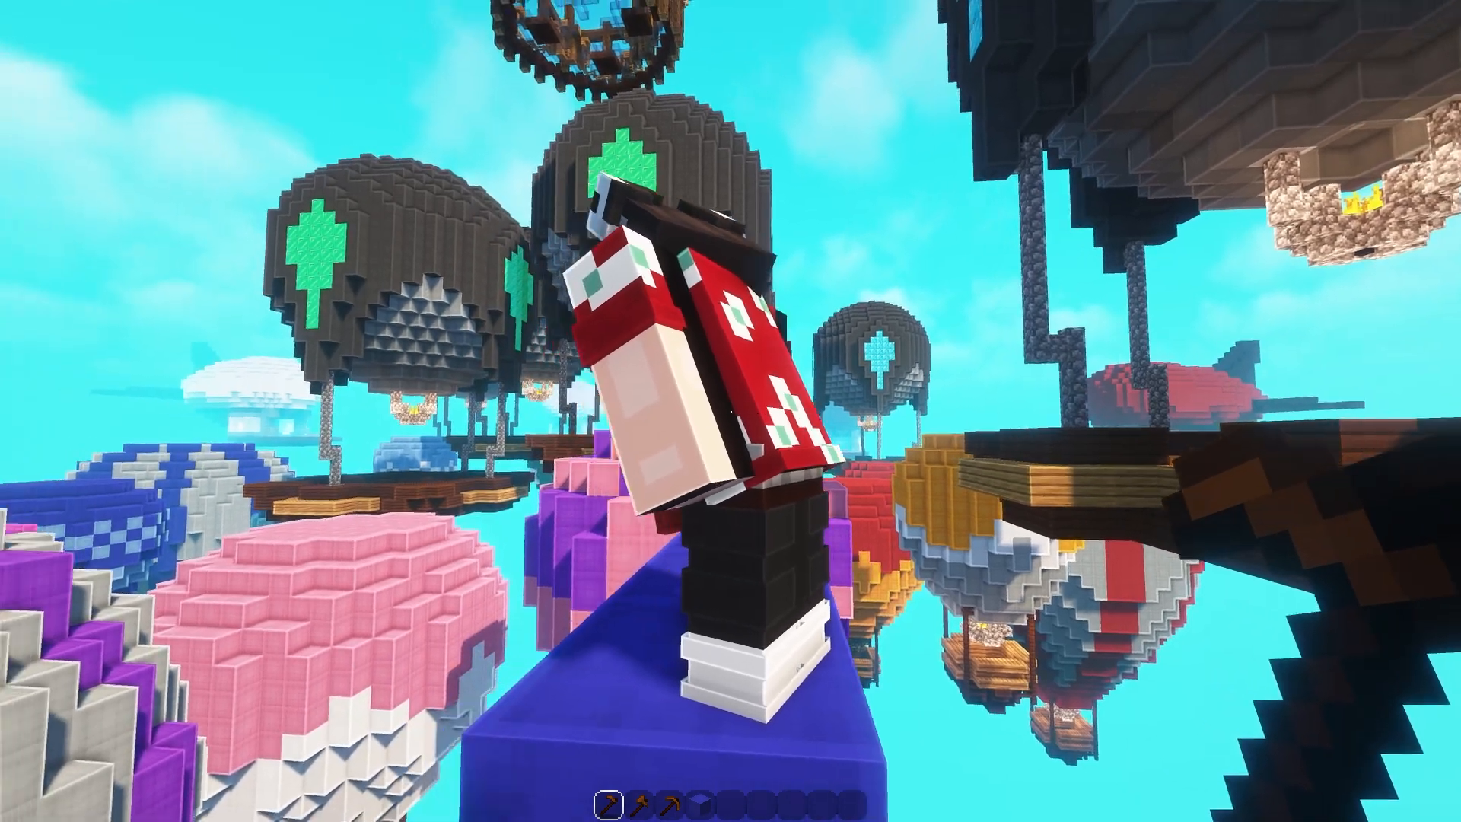
Open the sneaking NPC's model editor and show its entity types.
{"action": "right_click", "coordinate": [730, 411]}
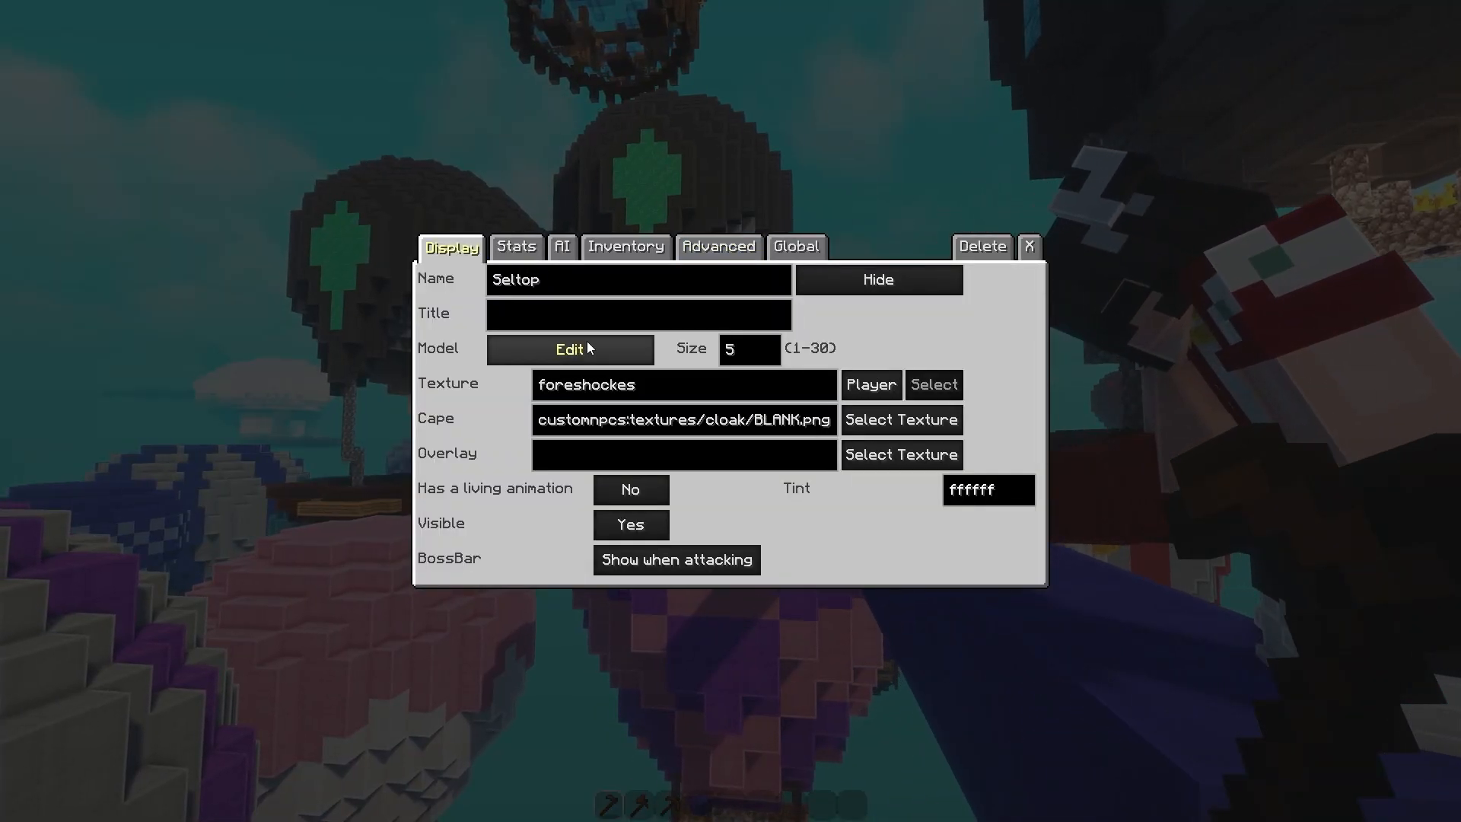
{"action": "left_click", "coordinate": [544, 353]}
{"action": "left_click", "coordinate": [579, 243]}
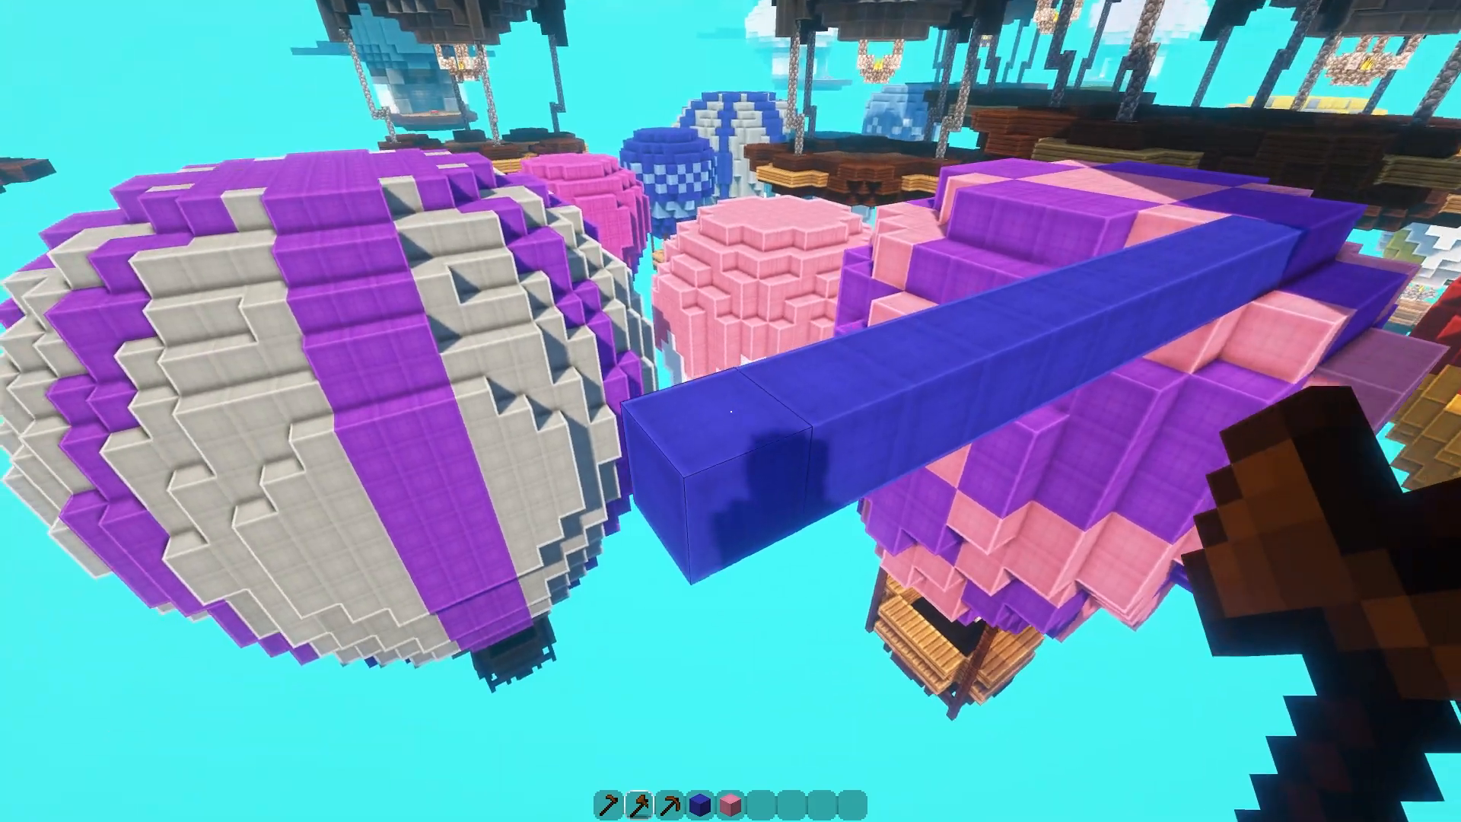
Spawn a saved running pose clone on the free end of the blue bridge.
{"action": "right_click", "coordinate": [730, 411]}
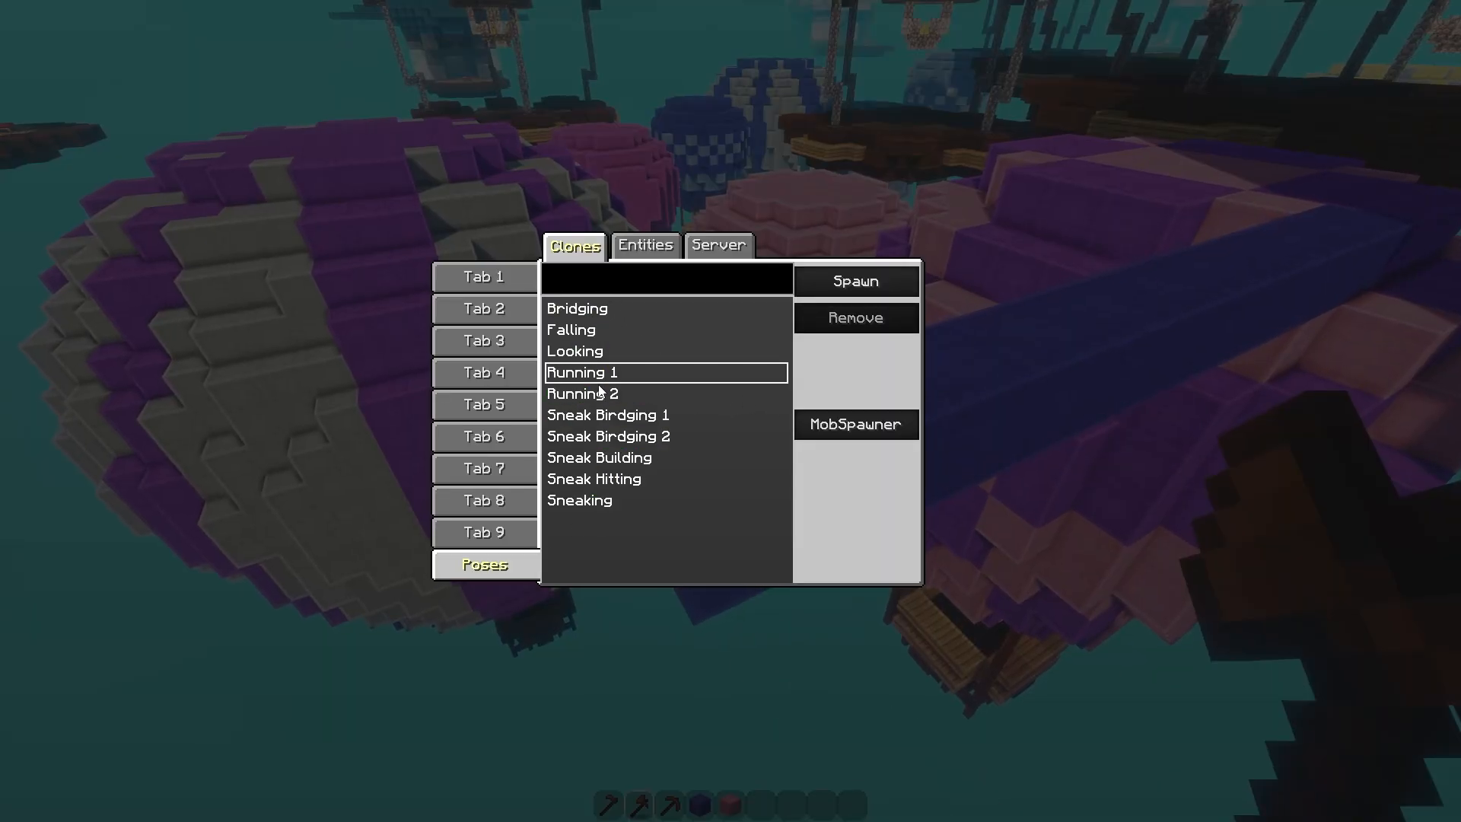
{"action": "left_click", "coordinate": [837, 285]}
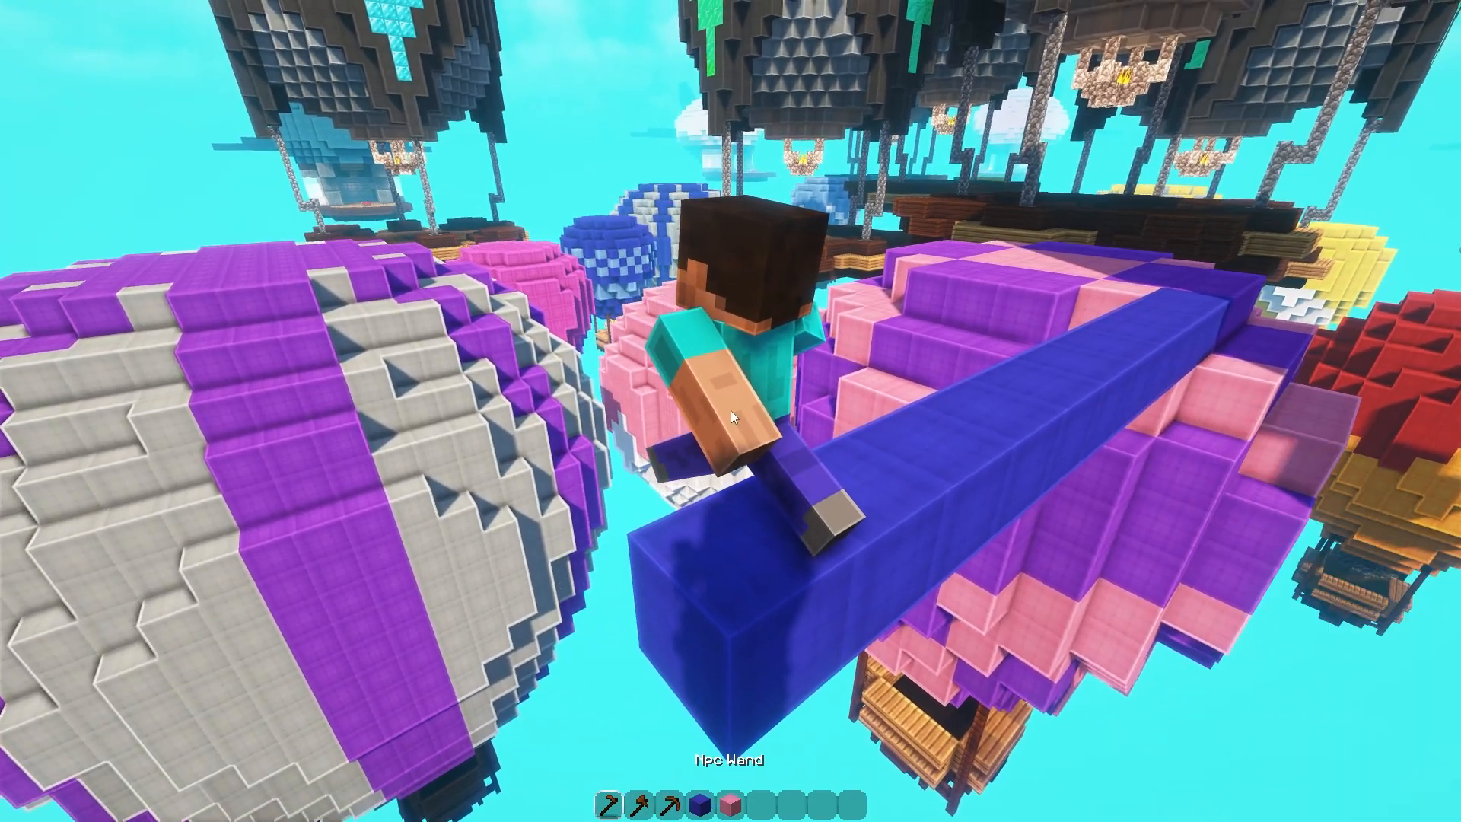
Set the running NPC's texture type to Player and enter the player name whose skin it should wear.
{"action": "right_click", "coordinate": [731, 411]}
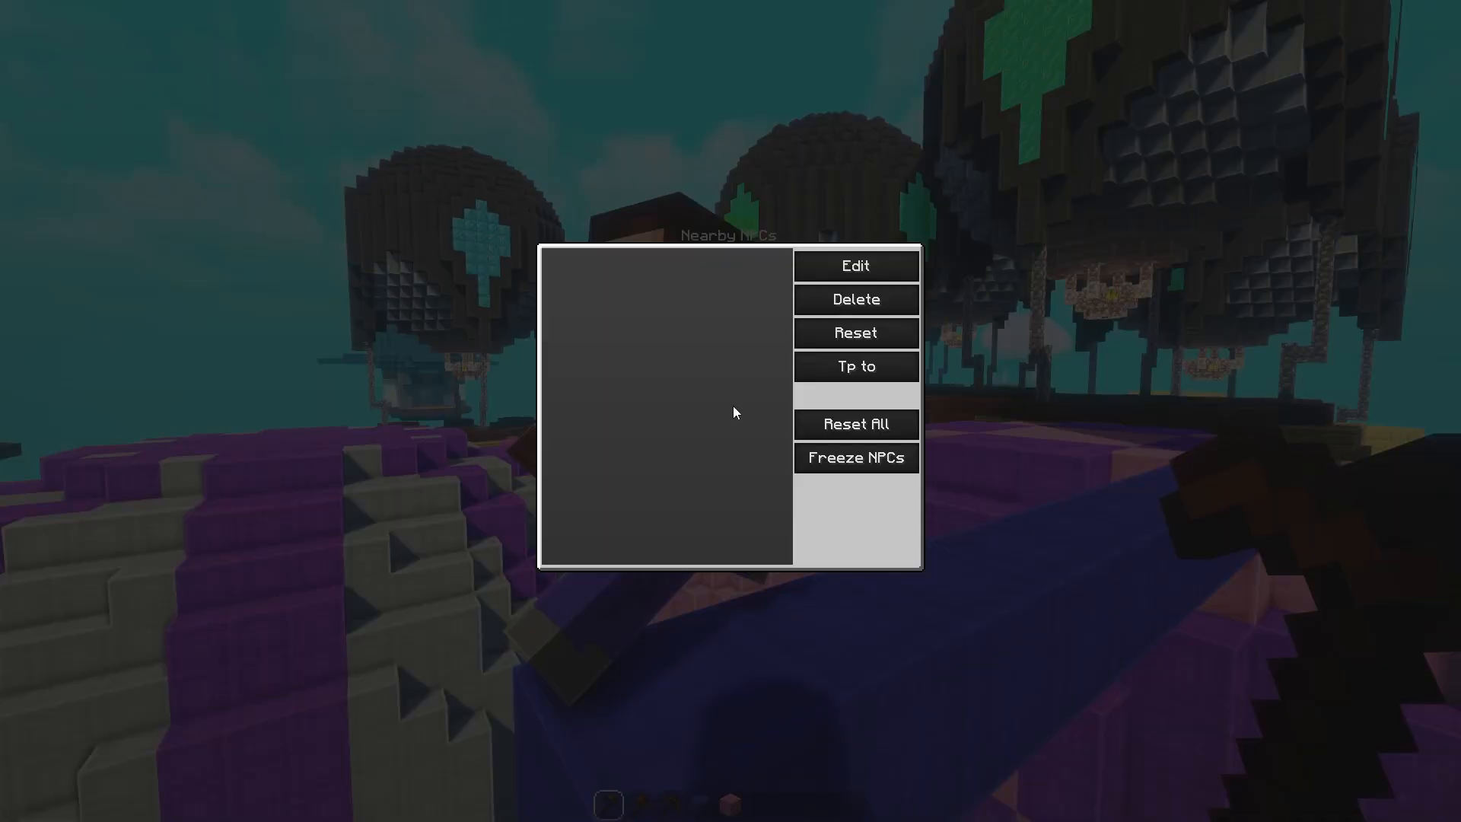
{"action": "left_click", "coordinate": [855, 264]}
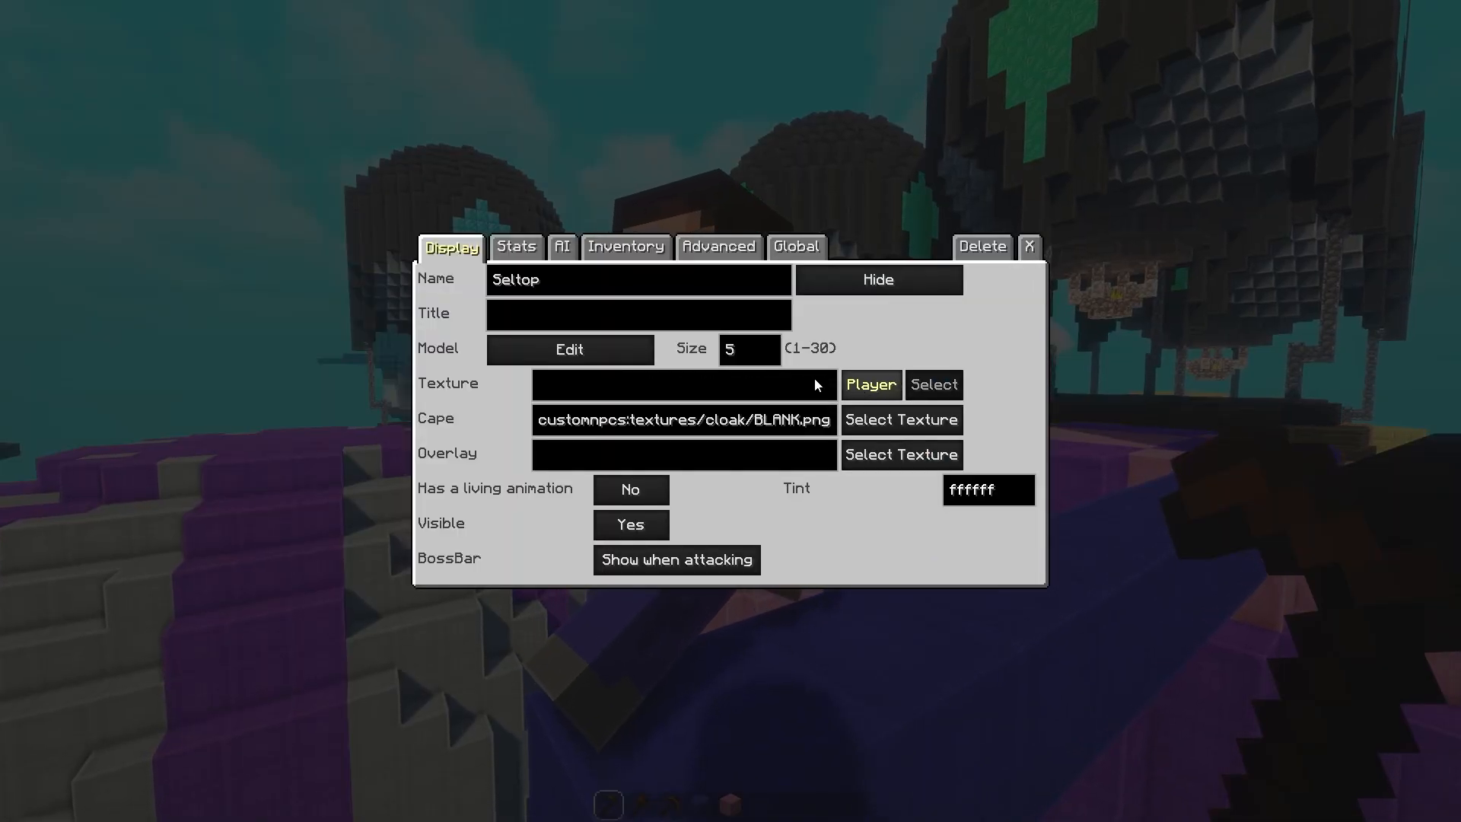
{"action": "left_click", "coordinate": [765, 376]}
{"action": "type", "text": "foreshockes"}
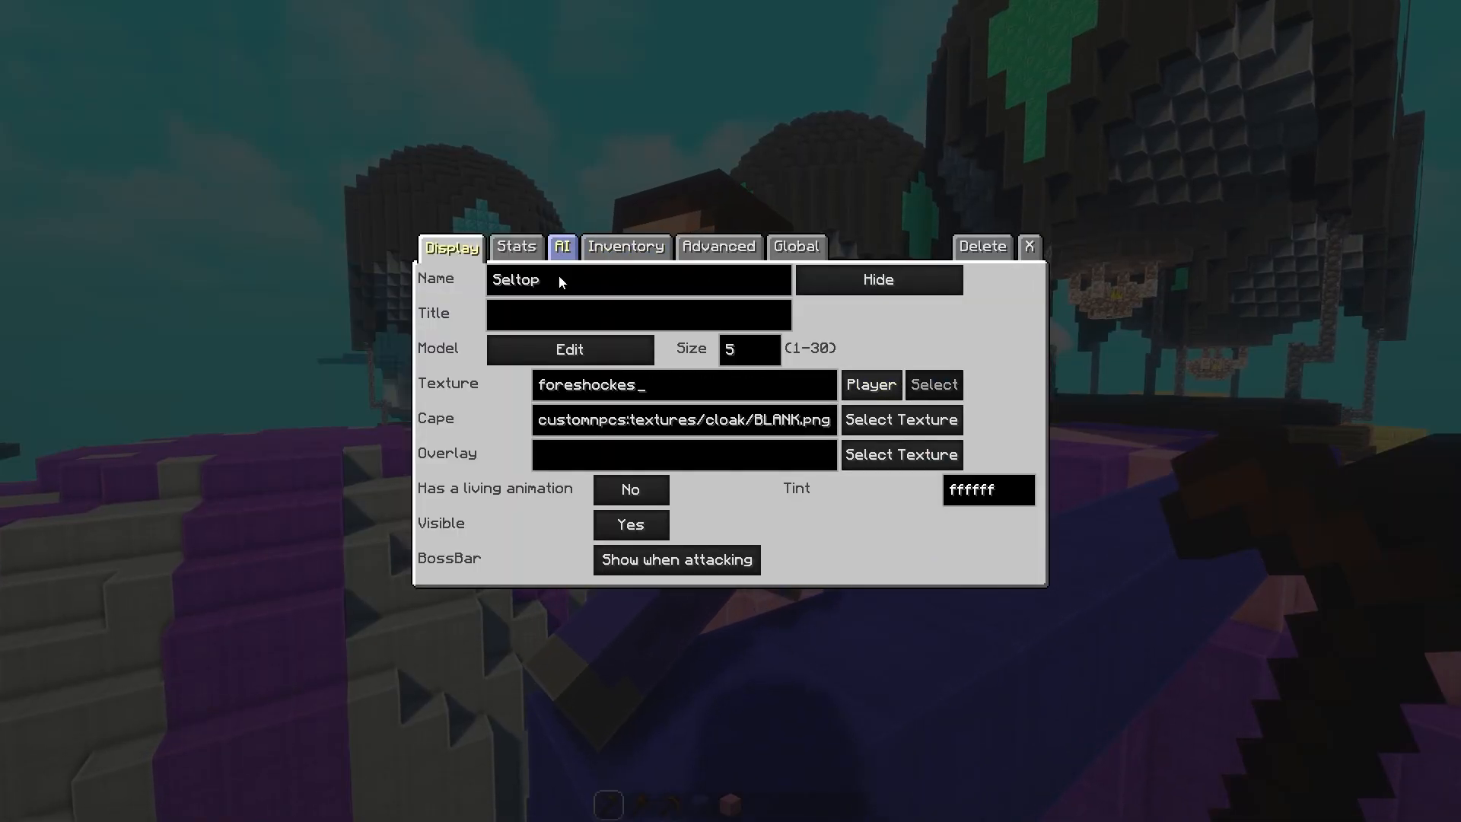
Change the running NPC's model entity to NPC Alex Arms and leave the model editor.
{"action": "left_click", "coordinate": [569, 354]}
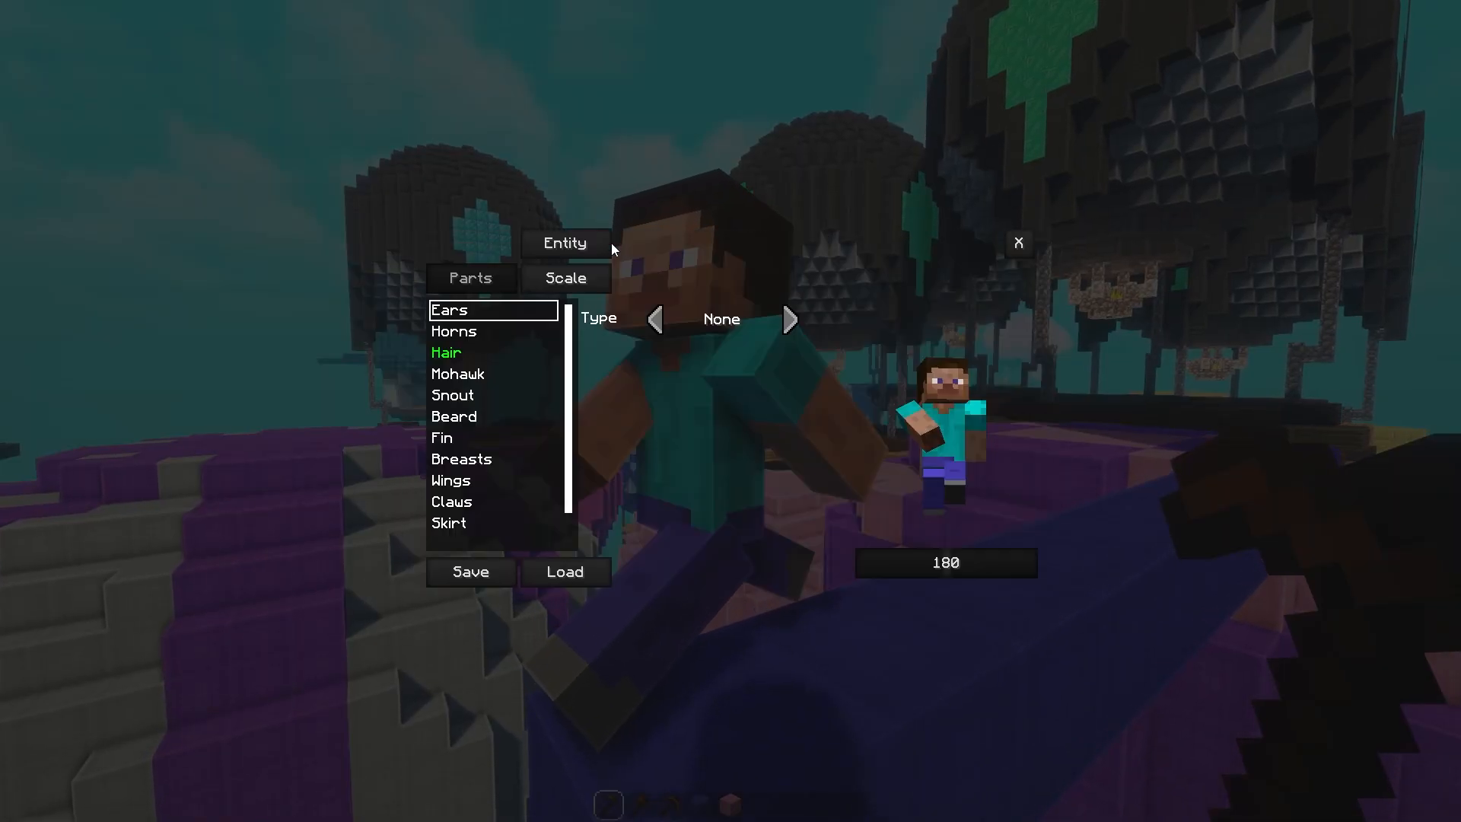
{"action": "left_click", "coordinate": [592, 245]}
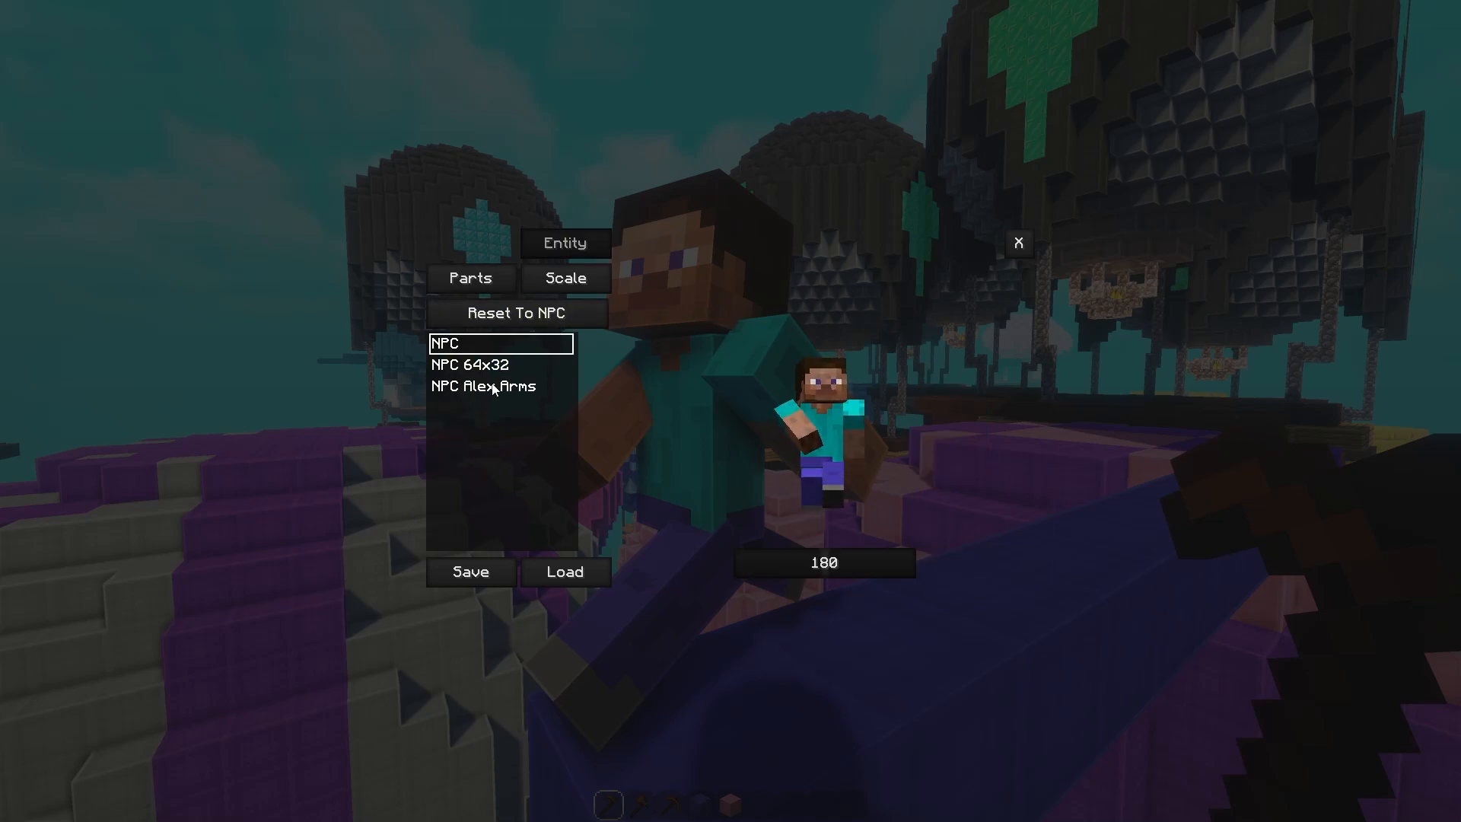
{"action": "left_click", "coordinate": [1019, 242]}
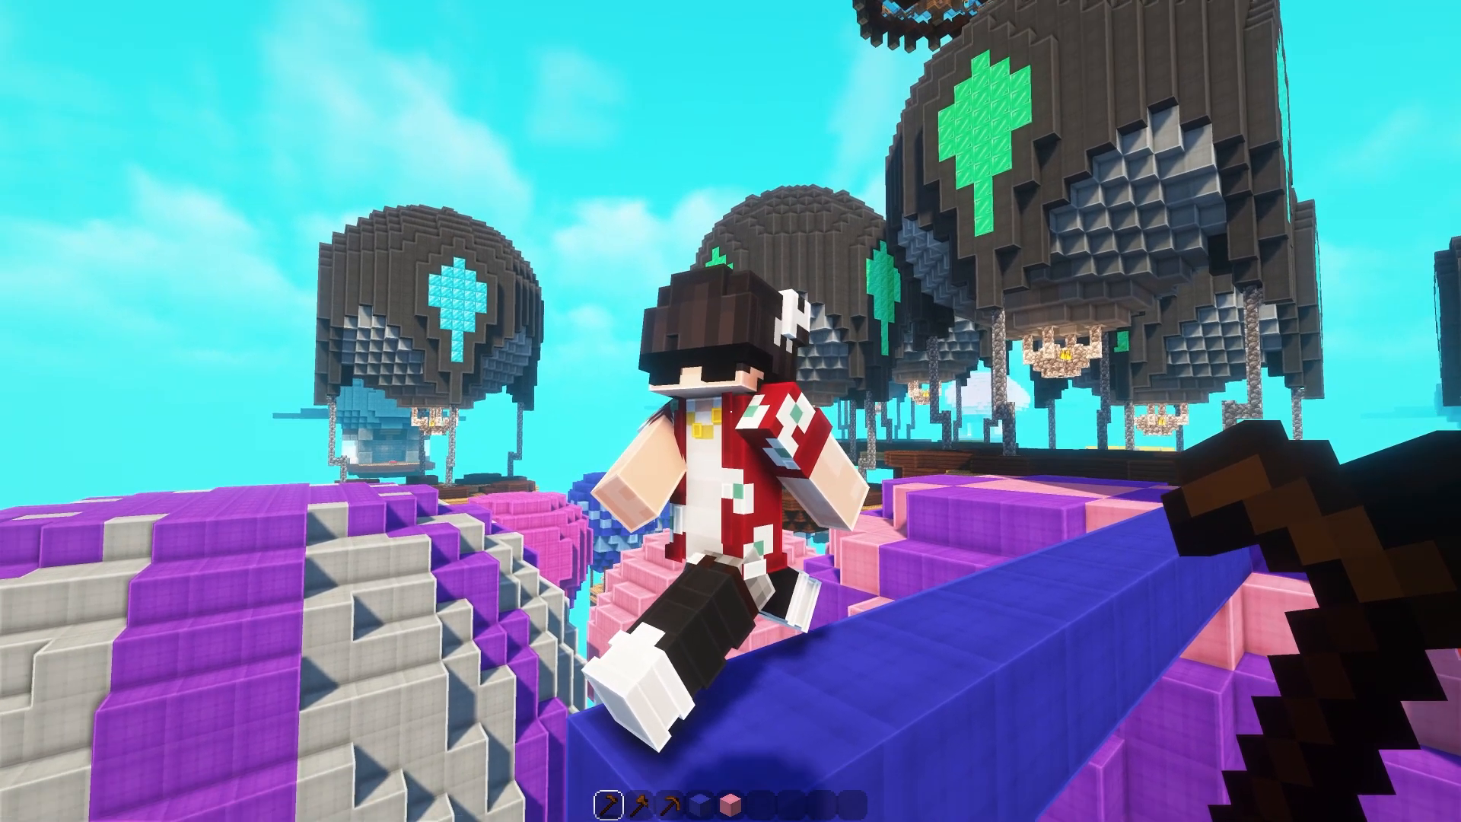
In the NPC's Puppet job, set the head rotation to X 172% and Y 162%.
{"action": "right_click", "coordinate": [730, 411]}
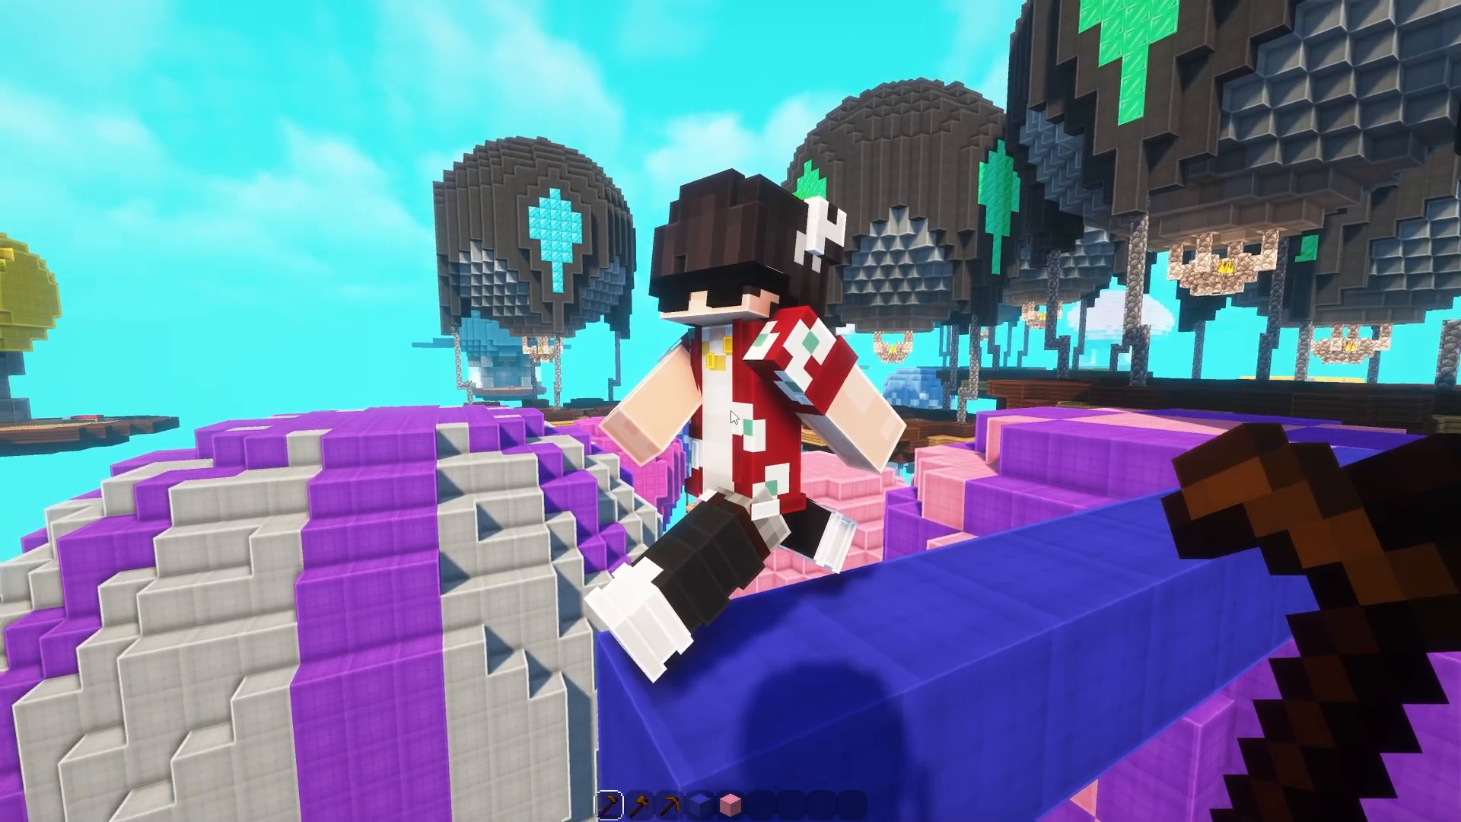
{"action": "left_click", "coordinate": [716, 247]}
{"action": "left_click", "coordinate": [767, 319]}
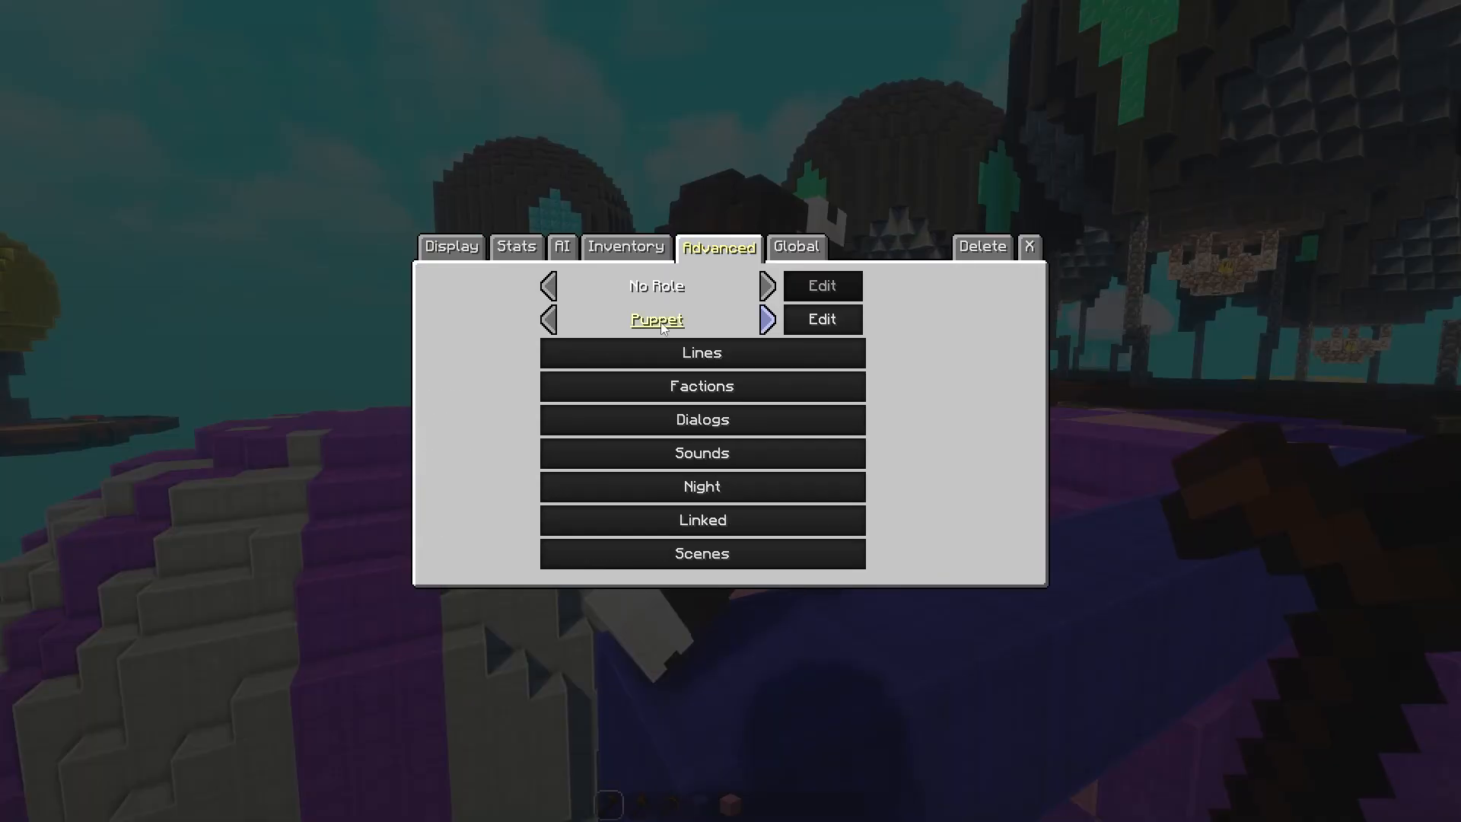
{"action": "left_click", "coordinate": [822, 319]}
{"action": "left_click", "coordinate": [644, 381]}
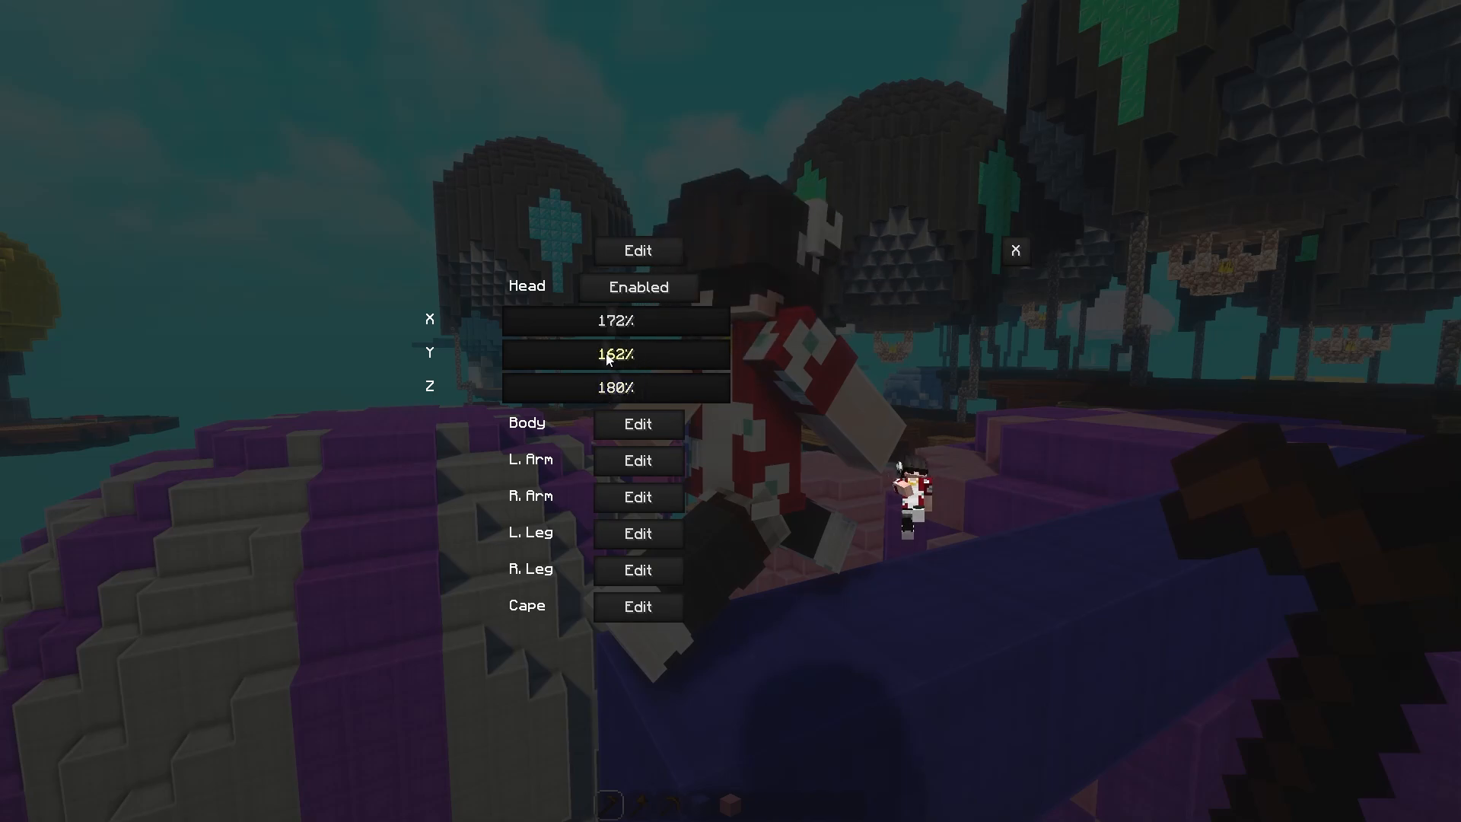
{"action": "key", "text": "Escape"}
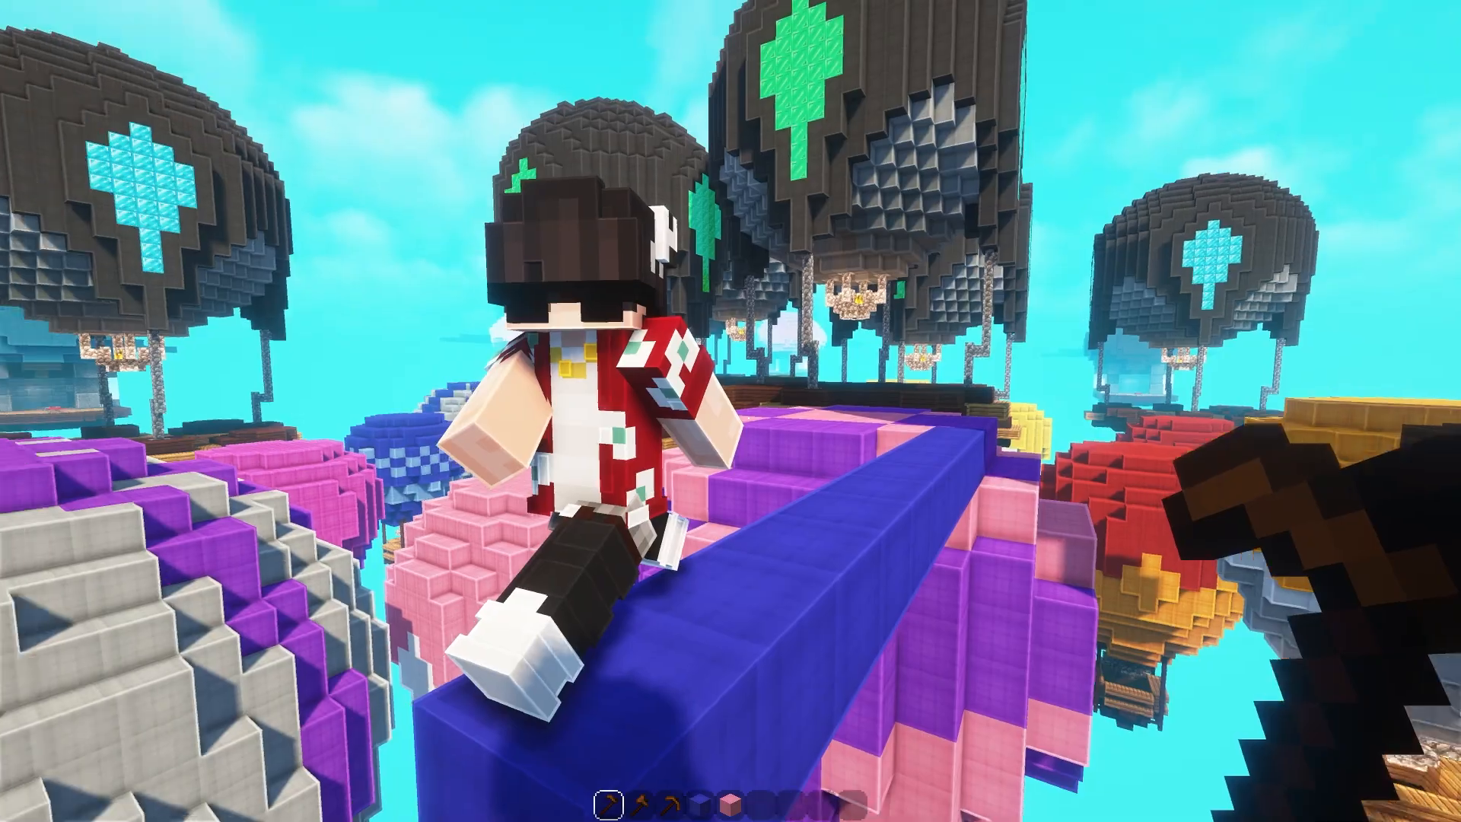
Take a sword from the creative inventory and equip it as the running NPC's held weapon.
{"action": "key", "text": "e"}
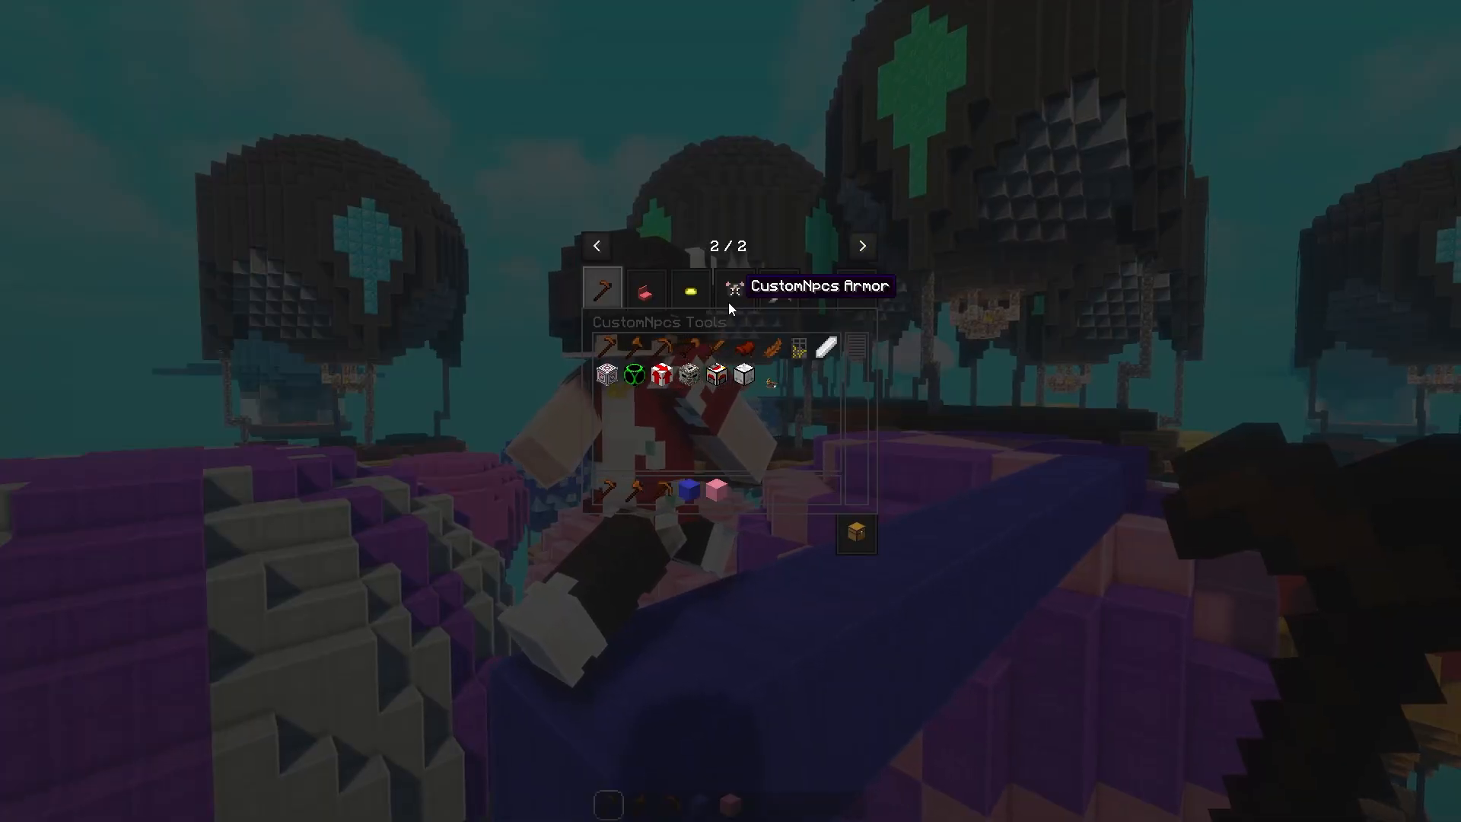
{"action": "key", "text": "Escape"}
{"action": "right_click", "coordinate": [730, 411]}
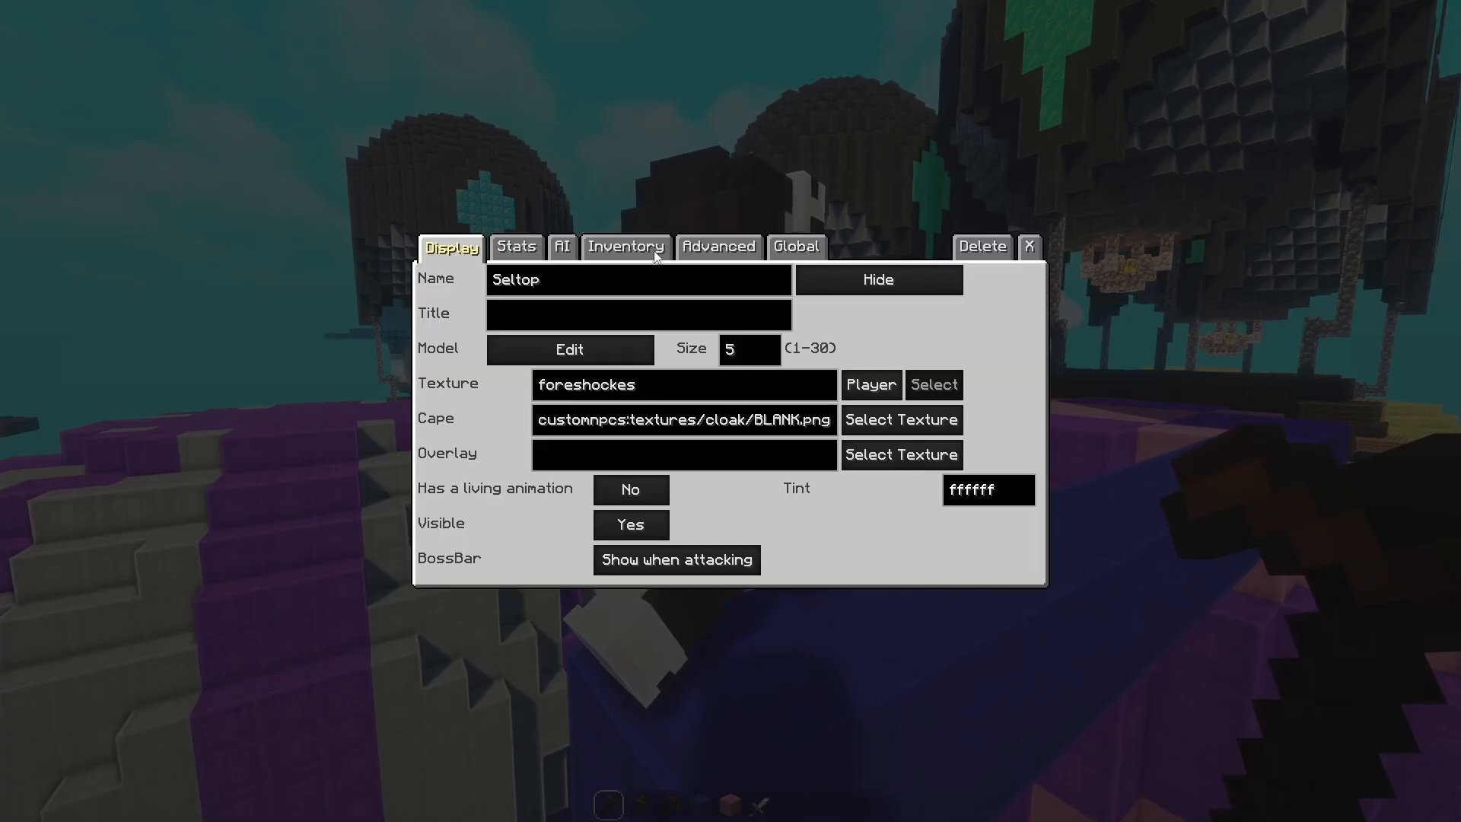
{"action": "left_click", "coordinate": [627, 247]}
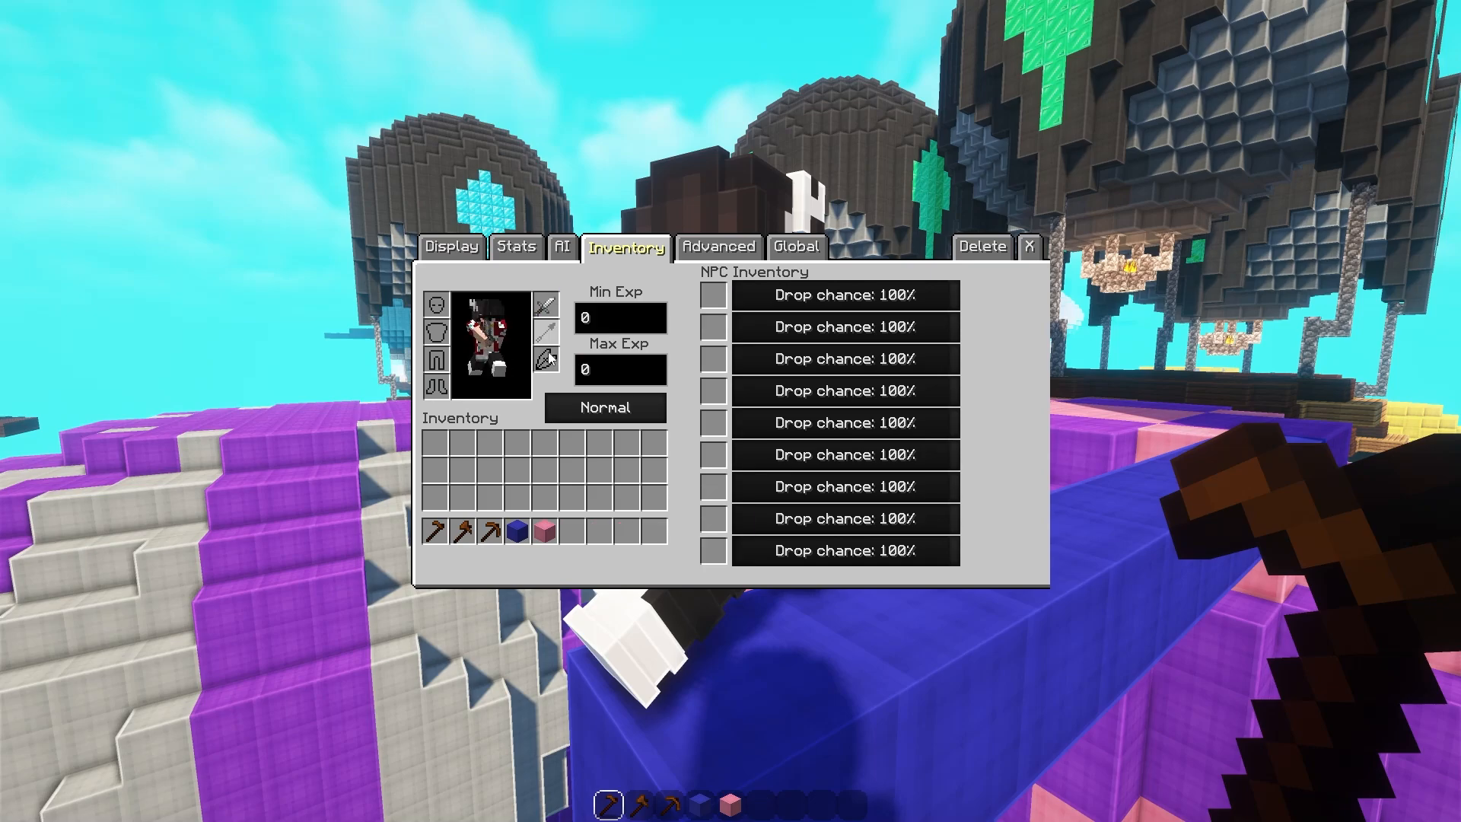
{"action": "key", "text": "Escape"}
Switch to an empty hand and inspect the sword-holding NPC from several angles around the bridge end.
{"action": "key", "text": "6"}
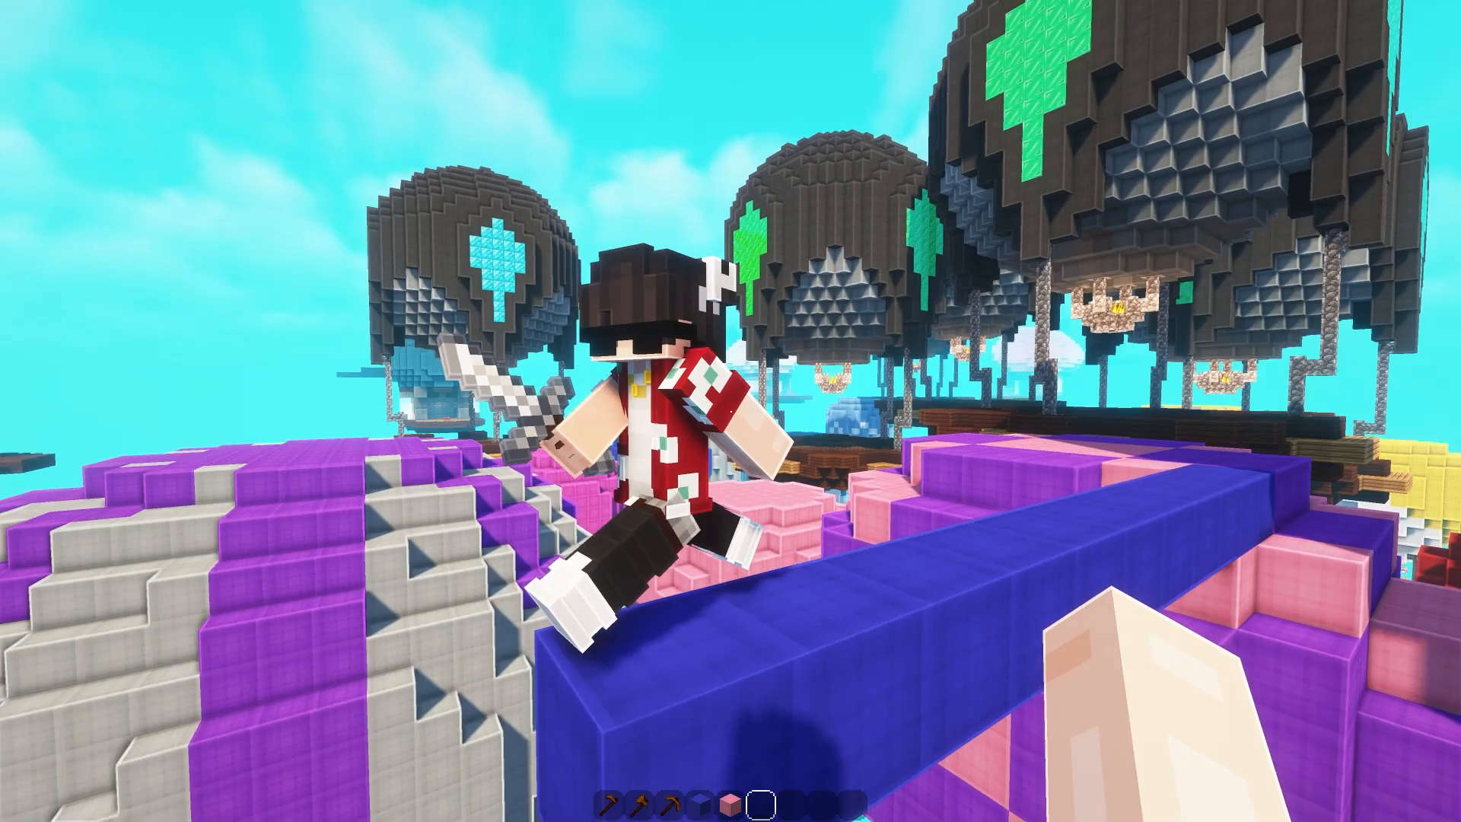
{"action": "key", "text": "d"}
{"action": "key", "text": "a"}
{"action": "key", "text": "w"}
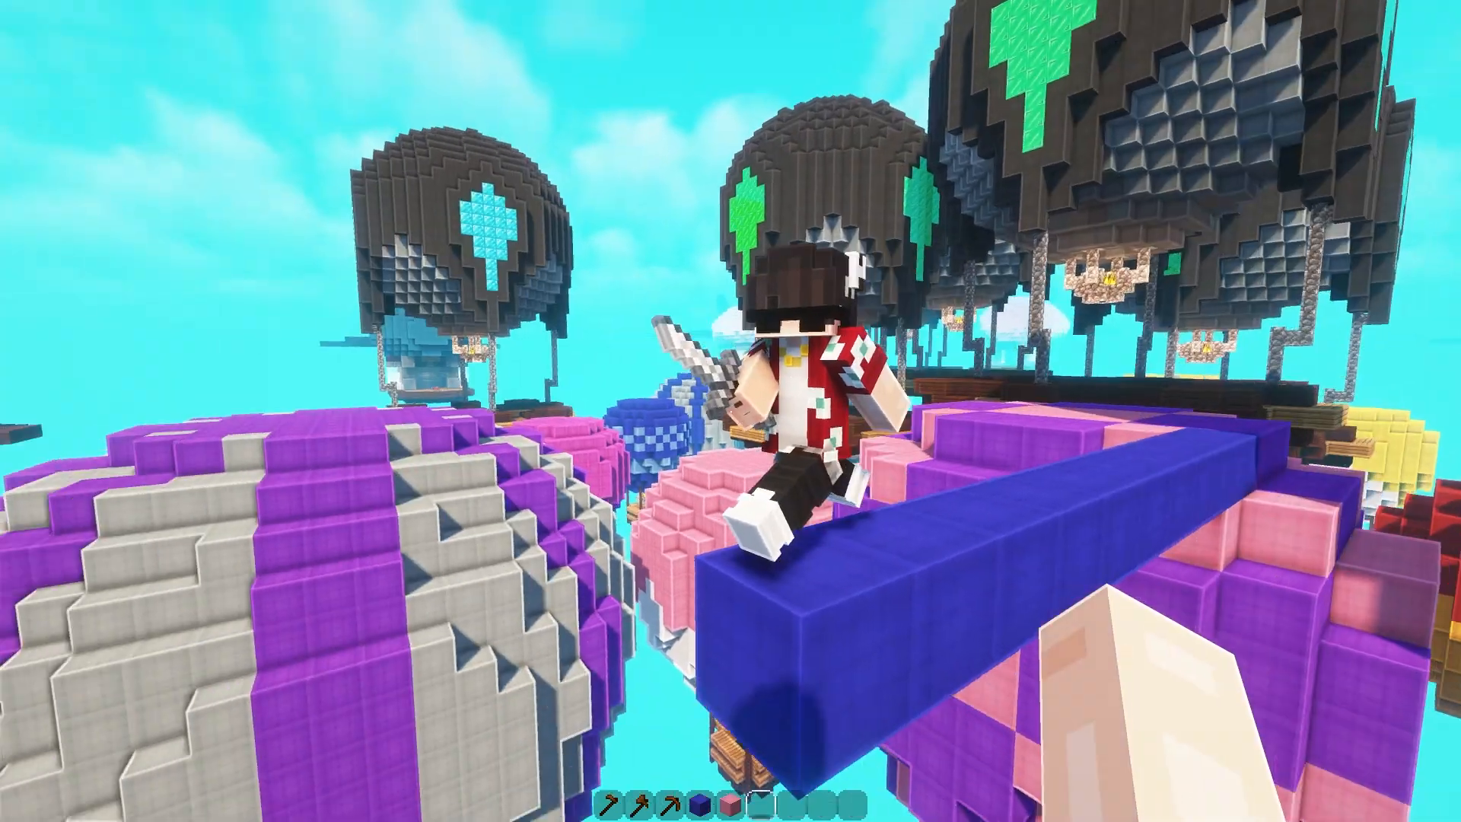
{"action": "key", "text": "d"}
{"action": "key", "text": "a"}
{"action": "key", "text": "d"}
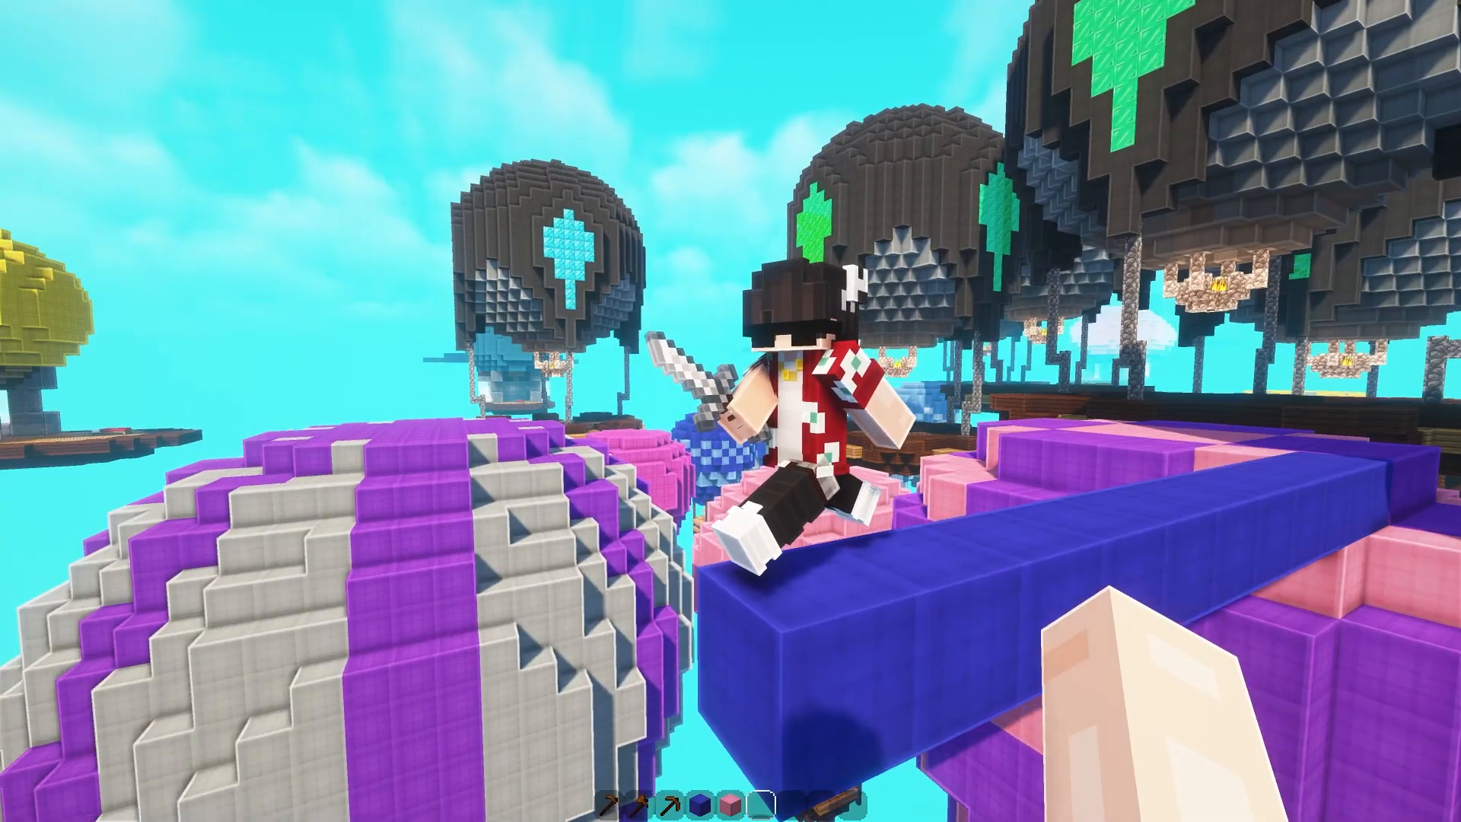
Lower the field of view for a close-up of the NPC and back the camera away slightly.
{"action": "key", "text": "Escape"}
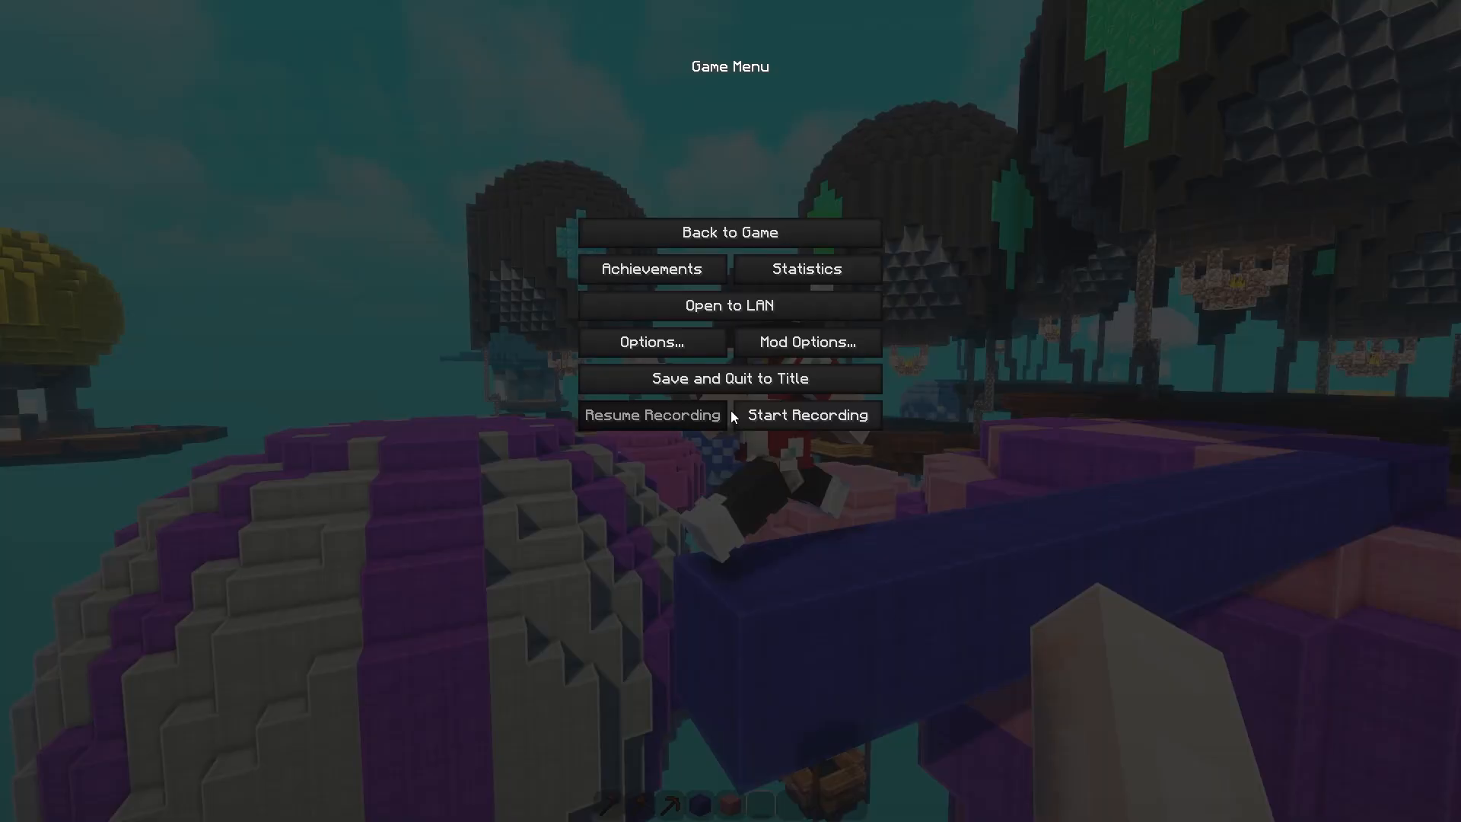
{"action": "left_click", "coordinate": [678, 349]}
{"action": "left_click_drag", "start_coordinate": [609, 133], "coordinate": [414, 153]}
{"action": "key", "text": "Escape"}
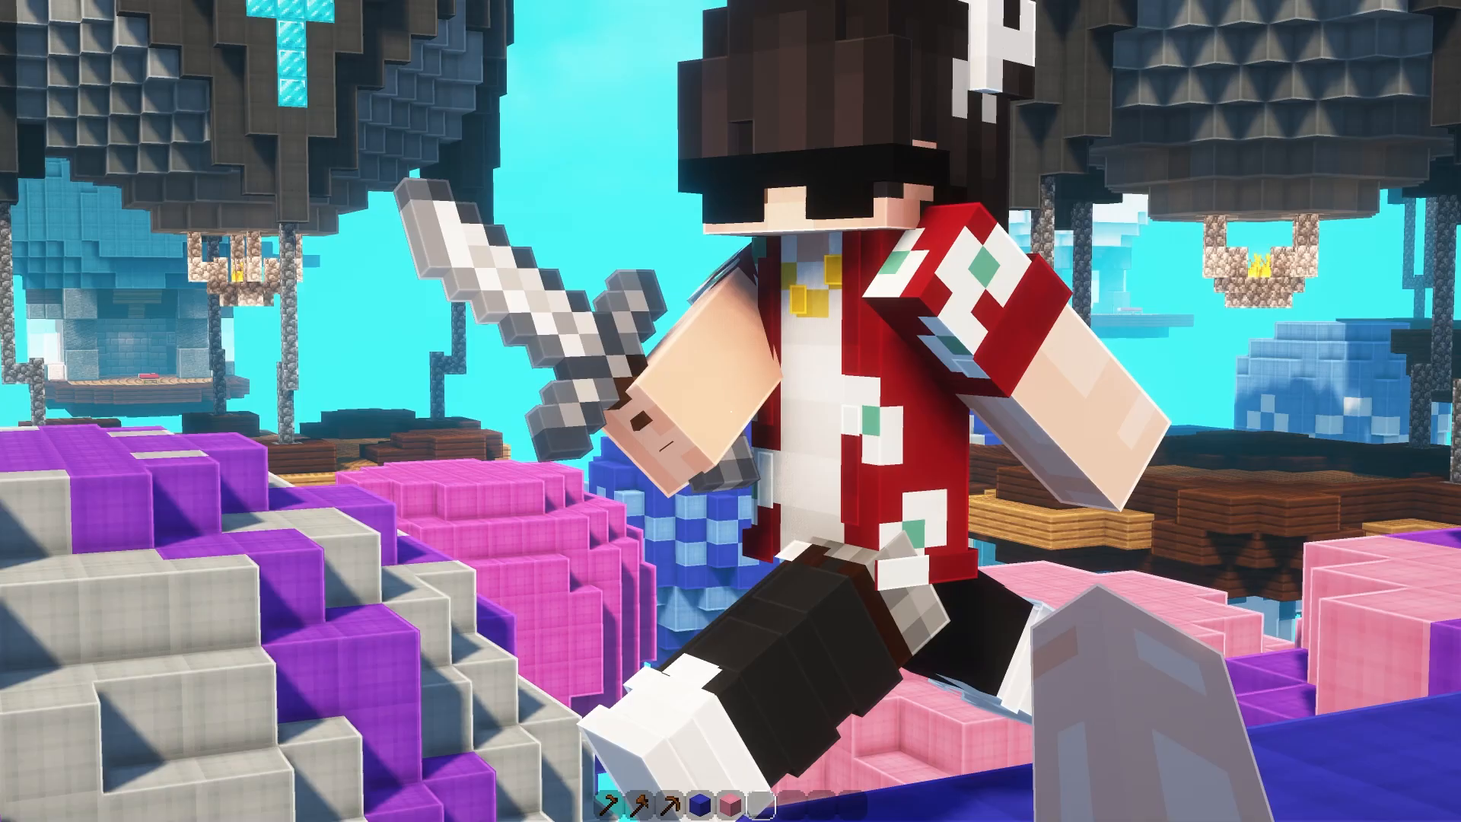
{"action": "key", "text": "s"}
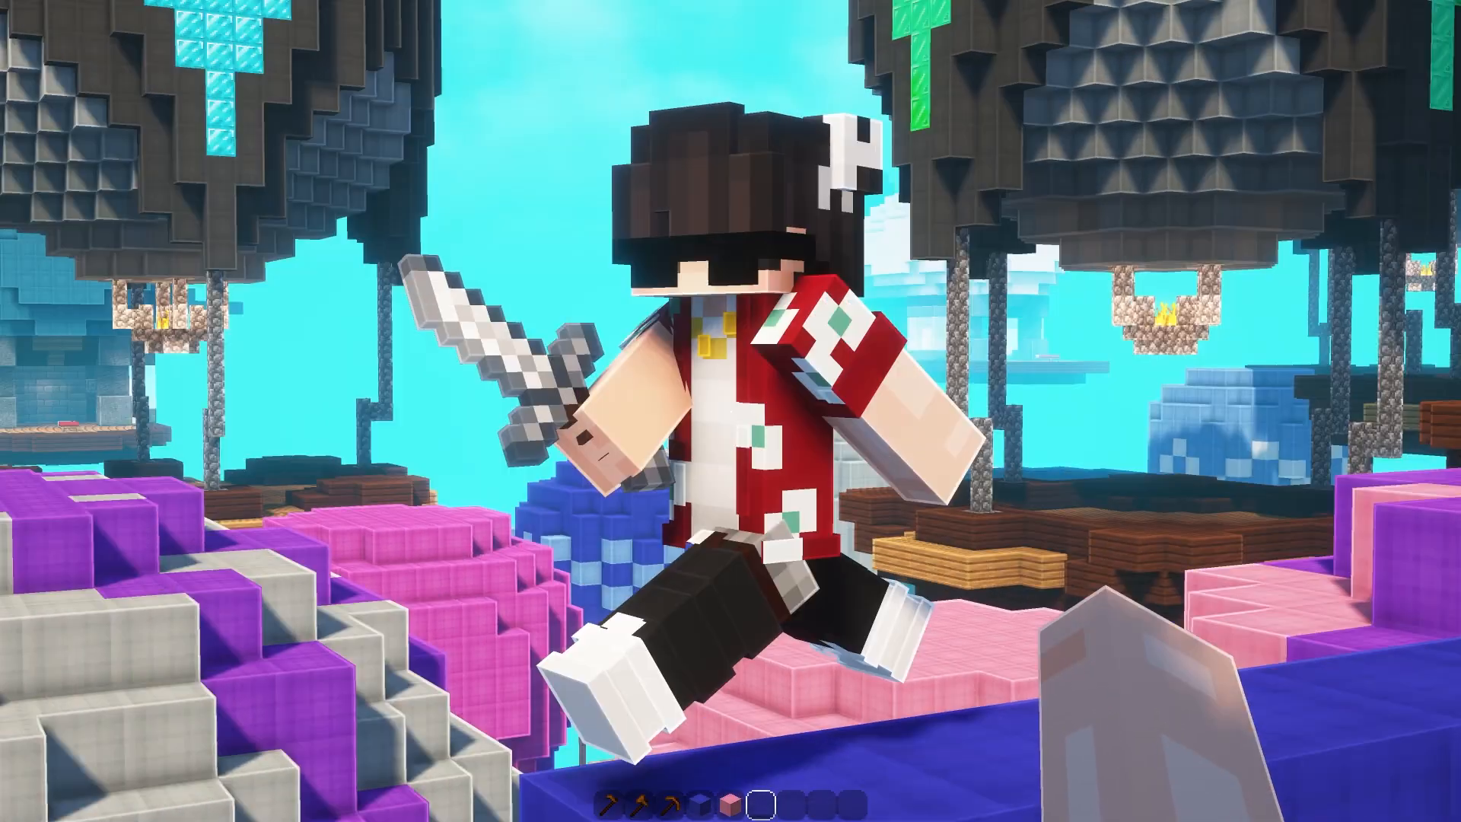
Reposition the camera and lower the field of view to frame the NPC, the bridge end and the surrounding balloons.
{"action": "key", "text": "Escape"}
{"action": "left_click", "coordinate": [655, 346]}
{"action": "left_click", "coordinate": [639, 136]}
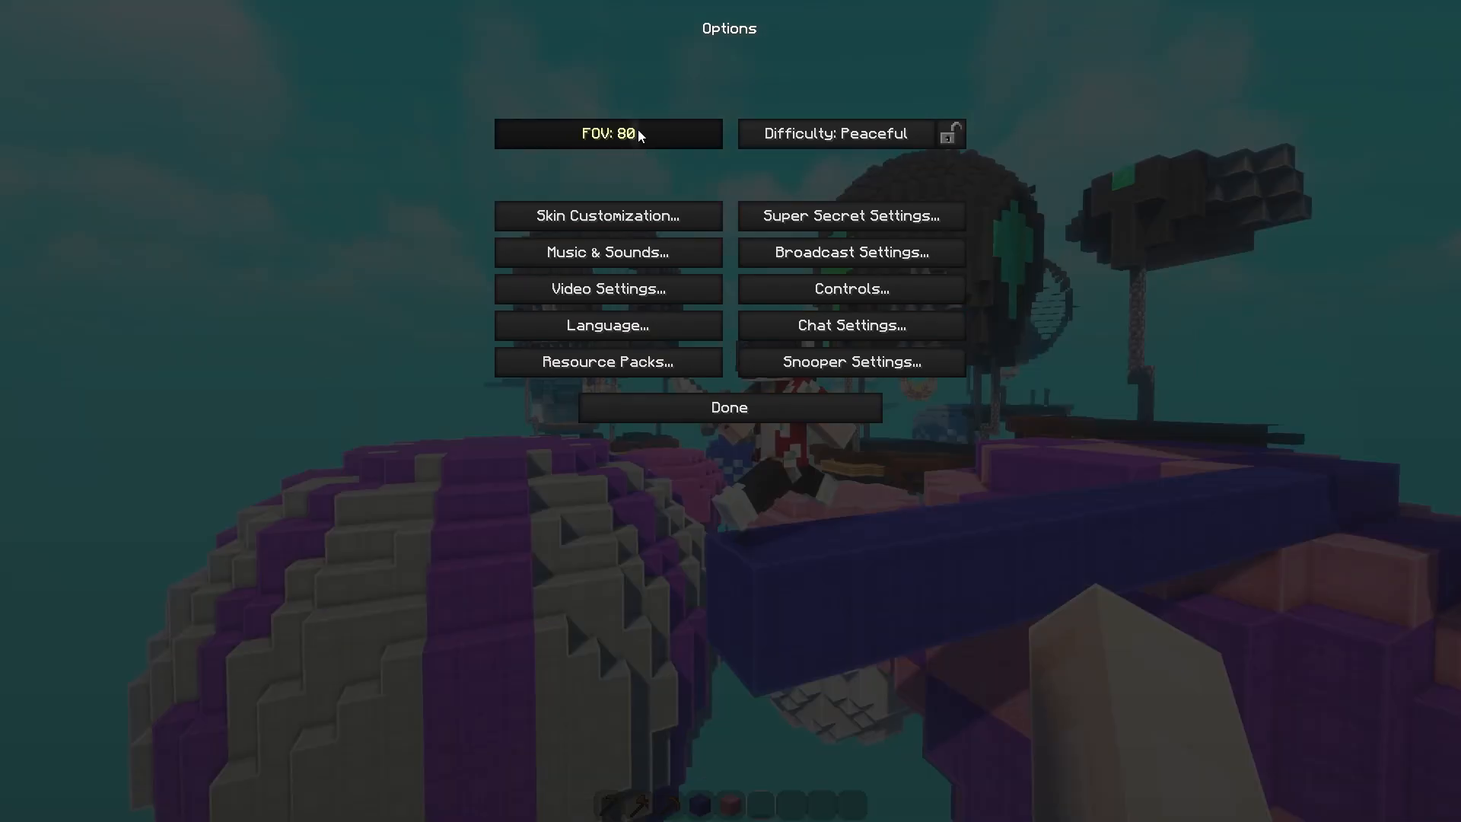
{"action": "key", "text": "Escape"}
{"action": "key", "text": "w"}
{"action": "key", "text": "1"}
{"action": "key", "text": "F1"}
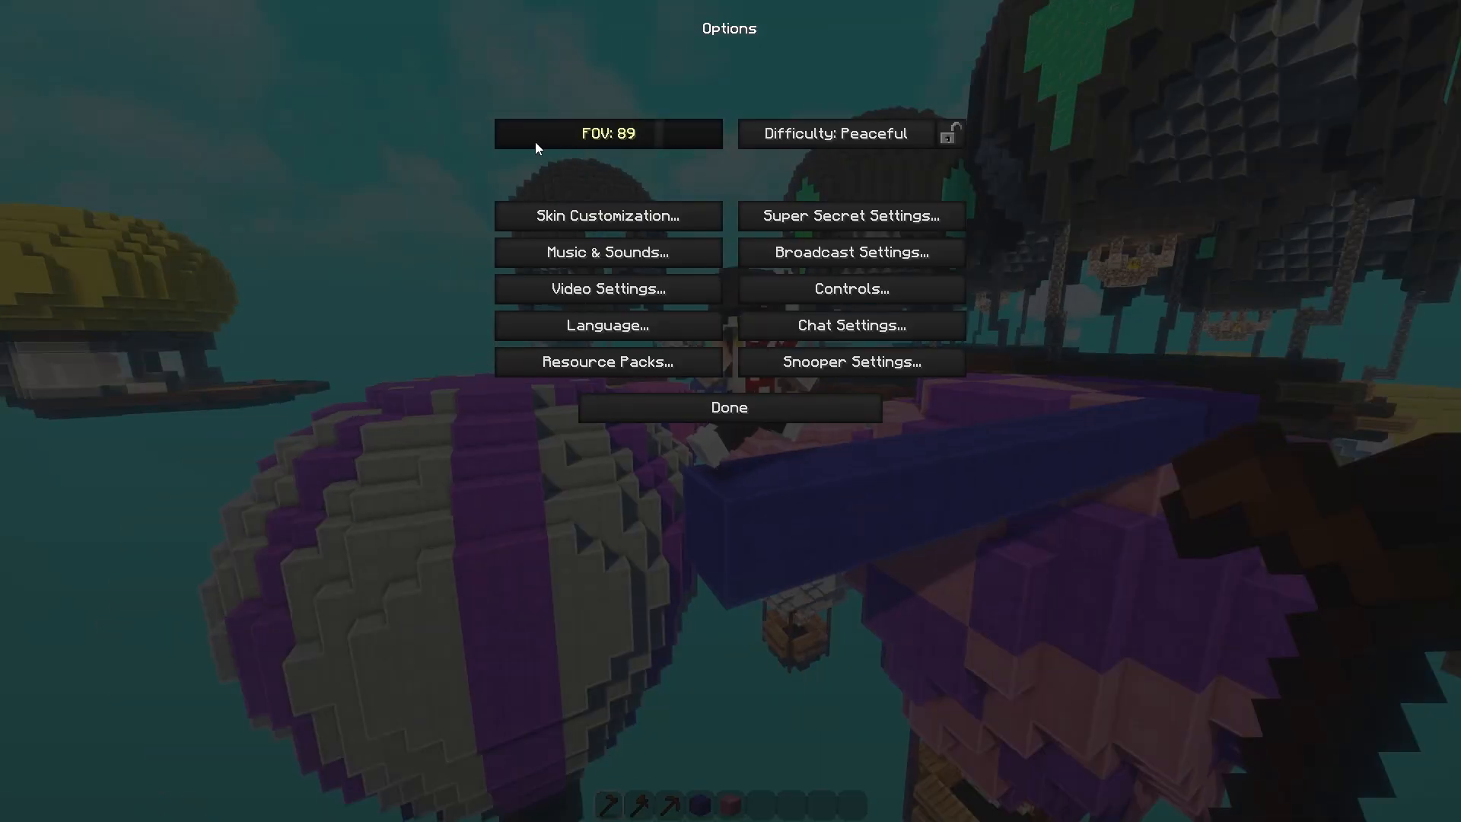
{"action": "left_click_drag", "start_coordinate": [639, 135], "coordinate": [499, 135]}
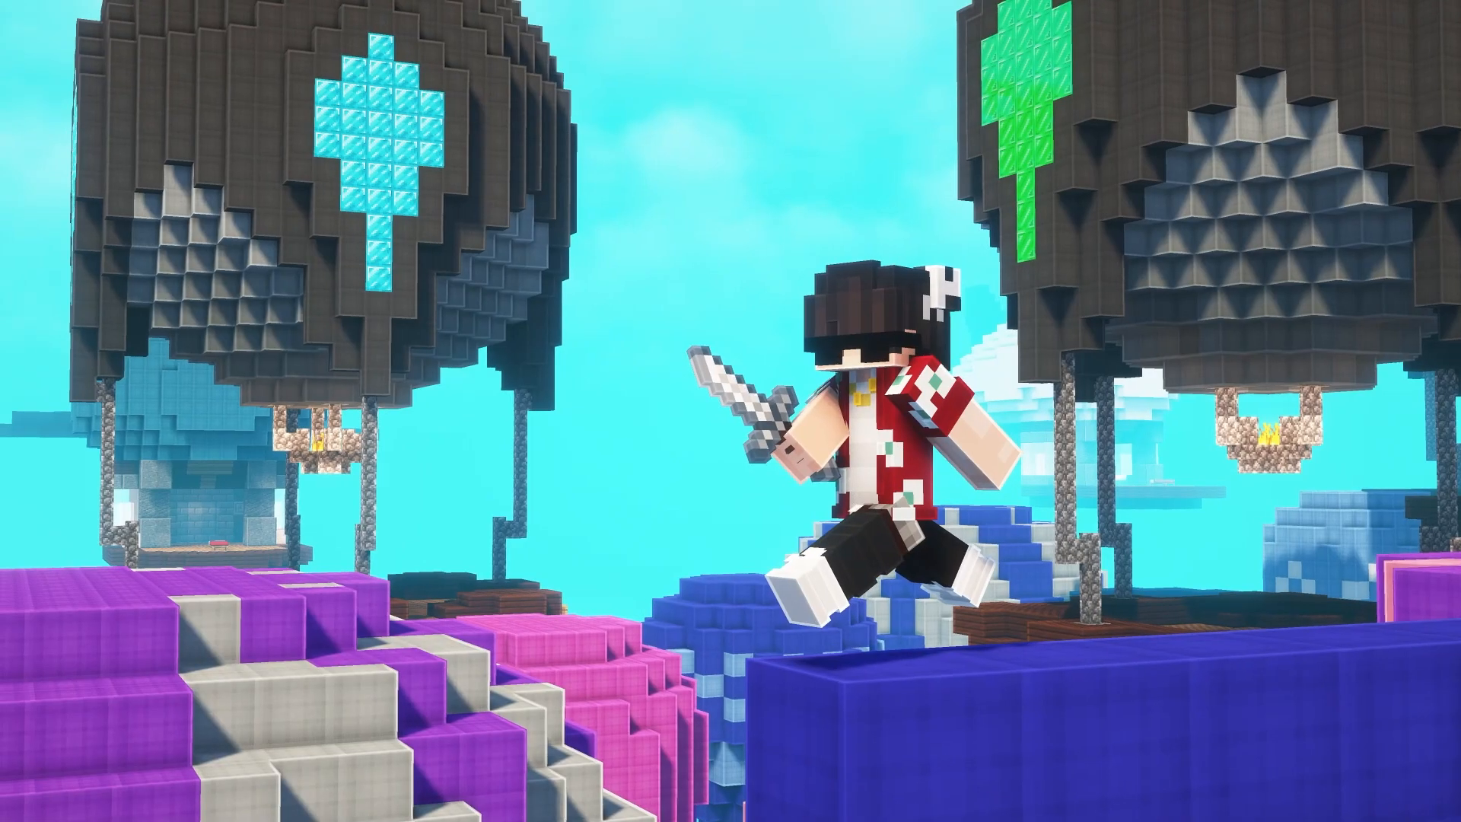
Hold the Npc Deactivator and check its item name in the creative inventory.
{"action": "key", "text": "F1"}
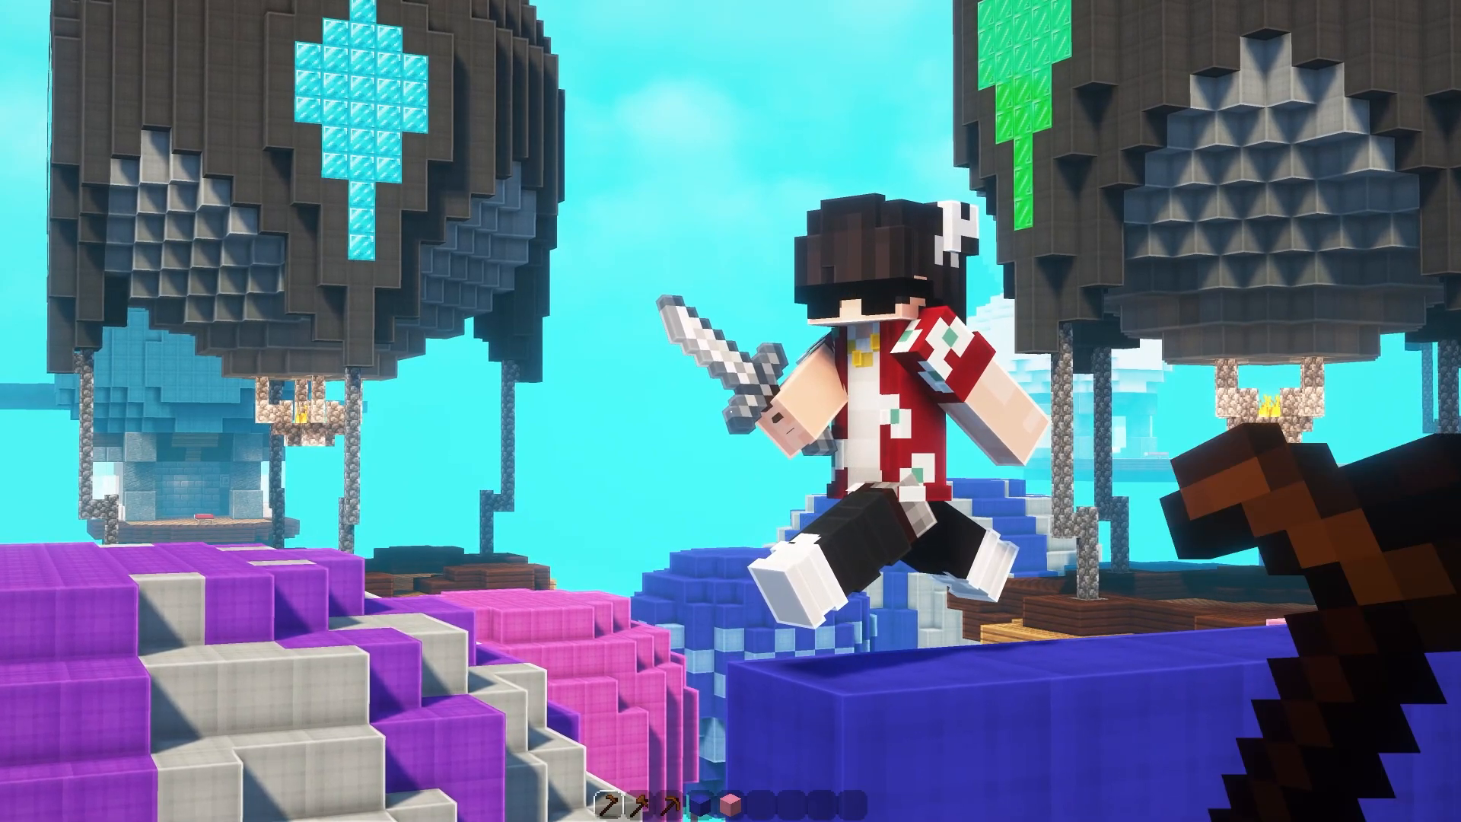
{"action": "key", "text": "3"}
{"action": "key", "text": "e"}
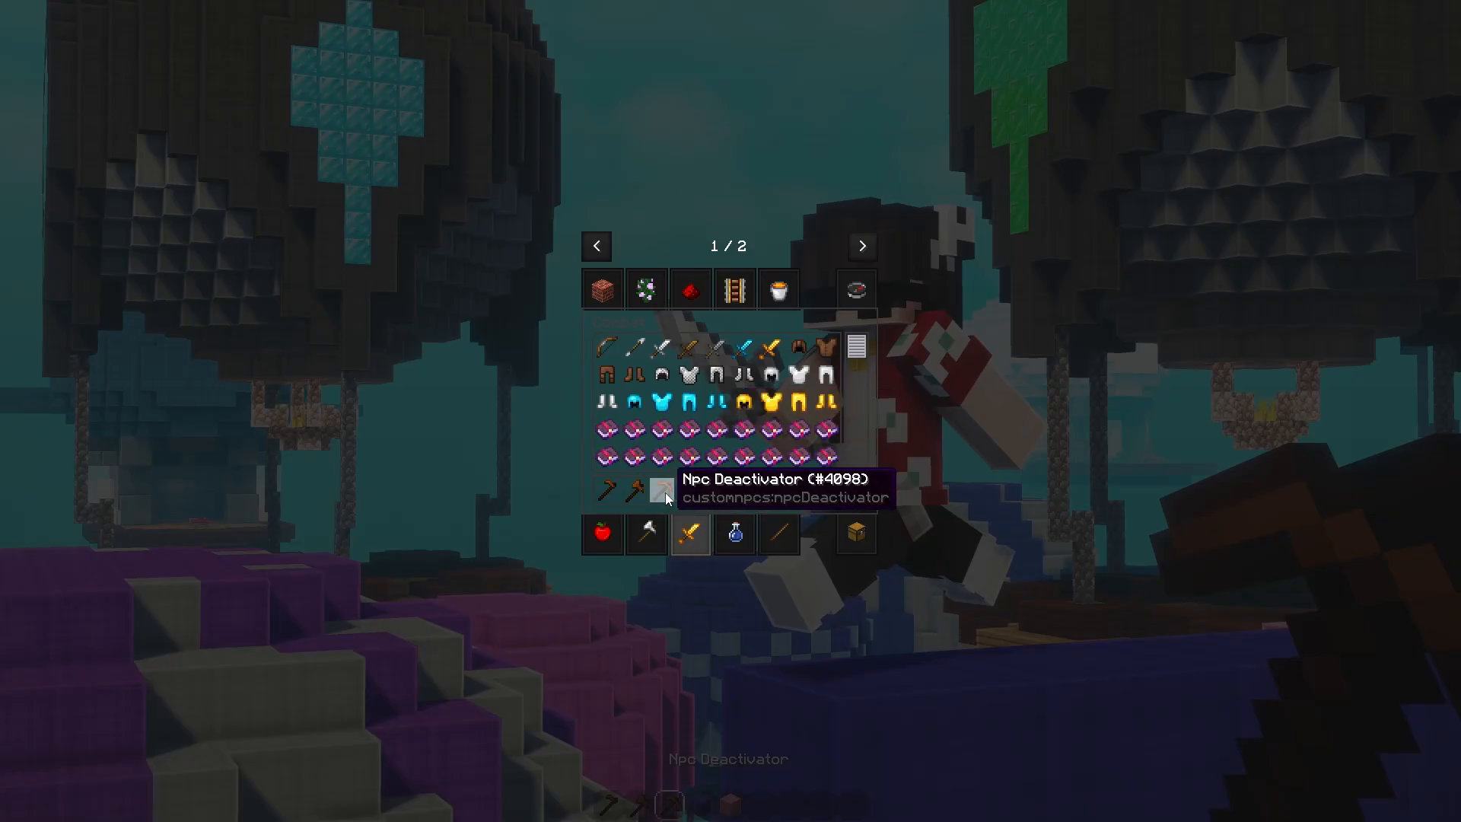
{"action": "key", "text": "e"}
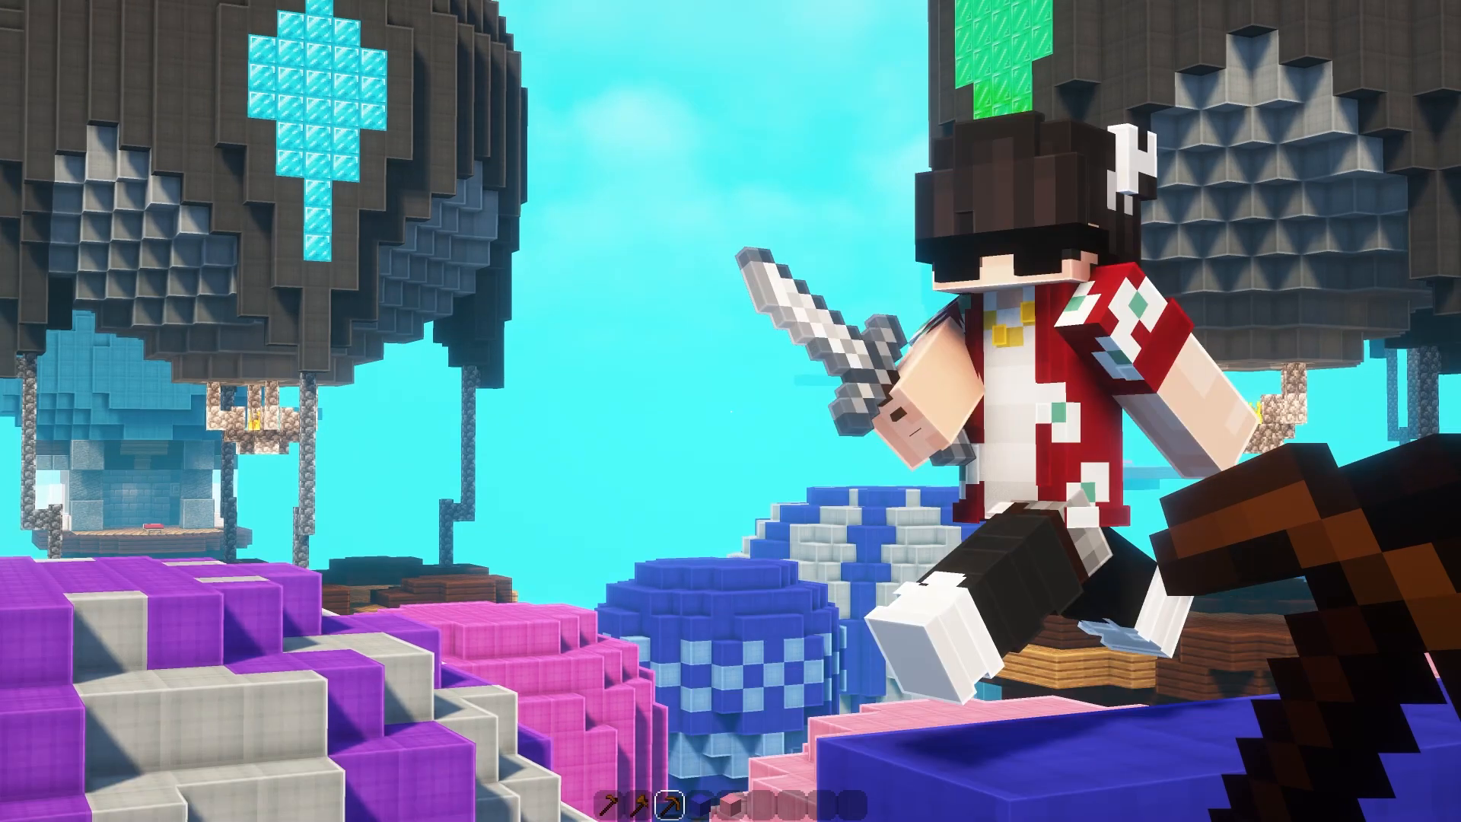
Capture a screenshot of the framed NPC with the HUD hidden.
{"action": "key", "text": "F1"}
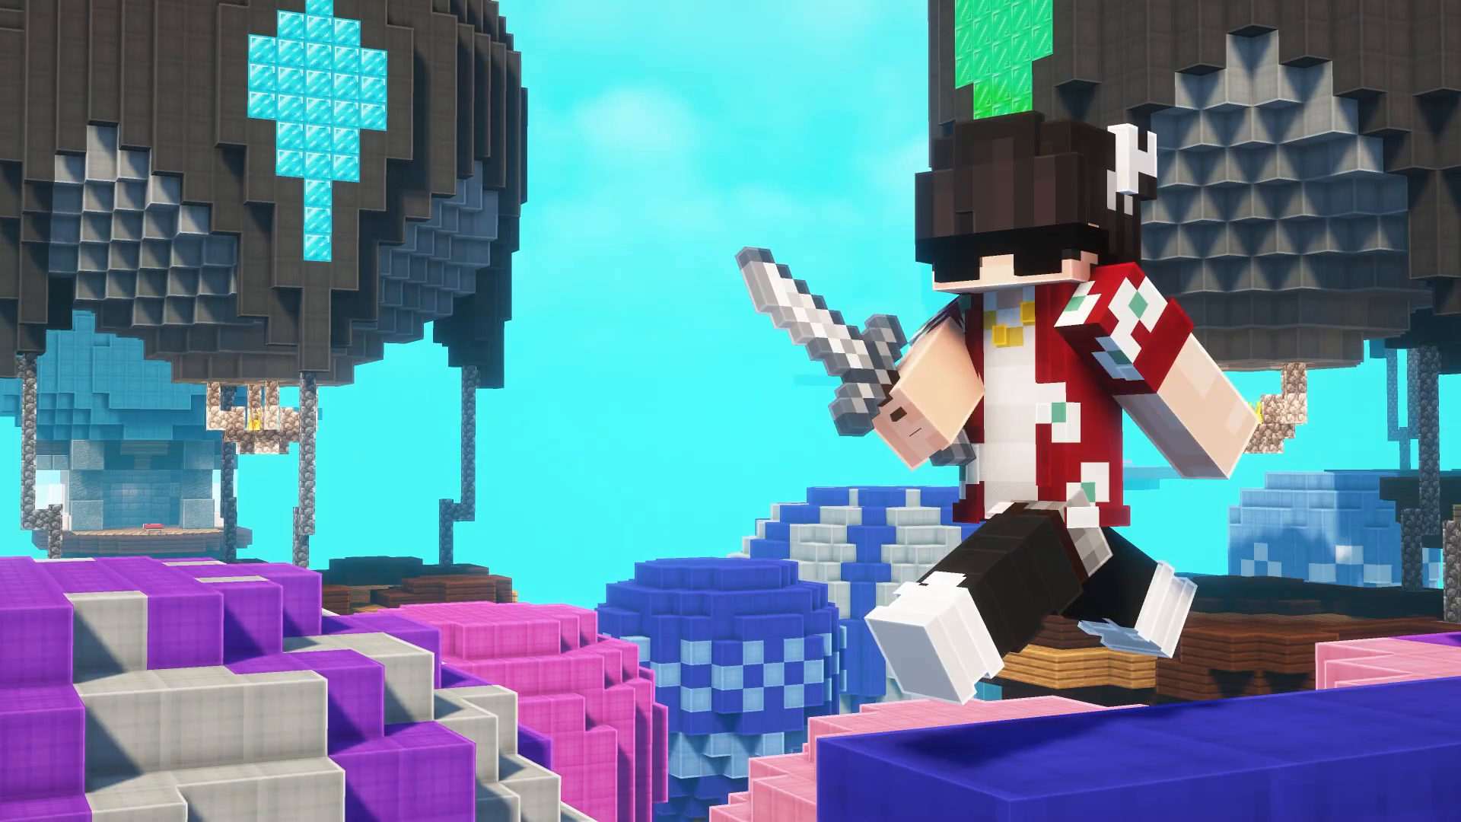
{"action": "key", "text": "F2"}
{"action": "key", "text": "F1"}
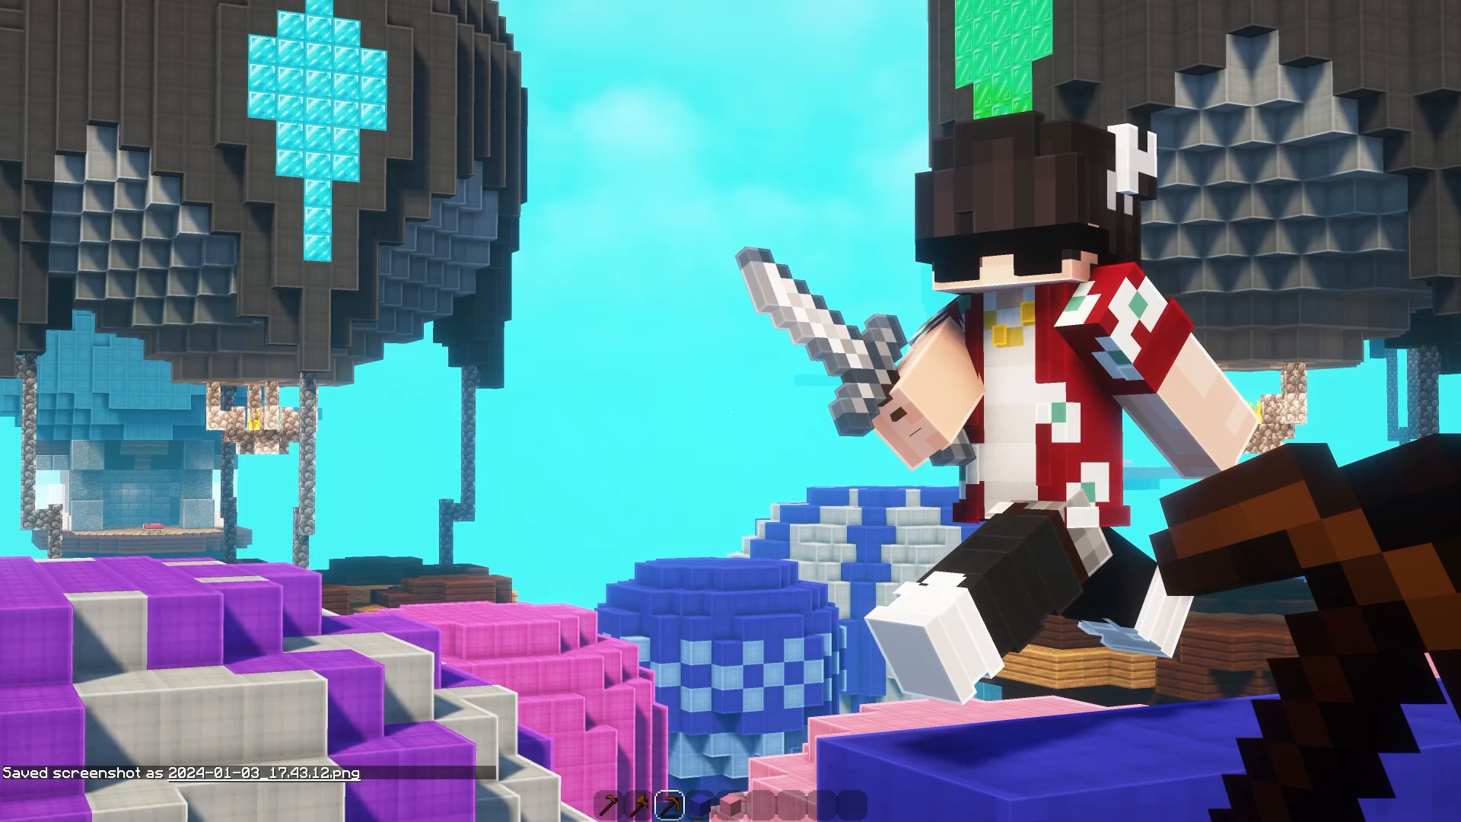
Hide the NPCs with the Npc Deactivator and capture a HUD-free screenshot of the same view.
{"action": "key", "text": "F1"}
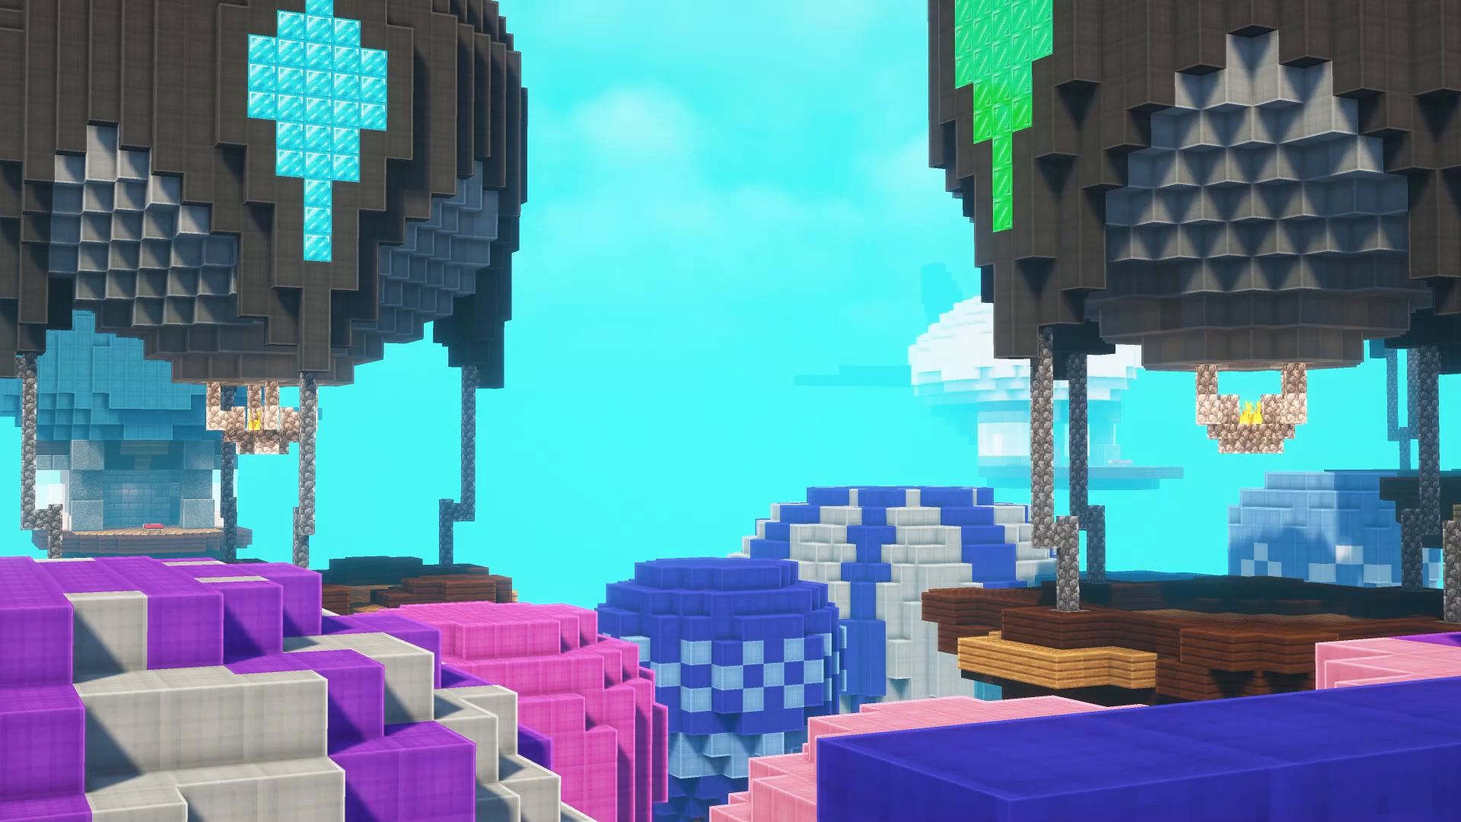
{"action": "key", "text": "F2"}
{"action": "key", "text": "F1"}
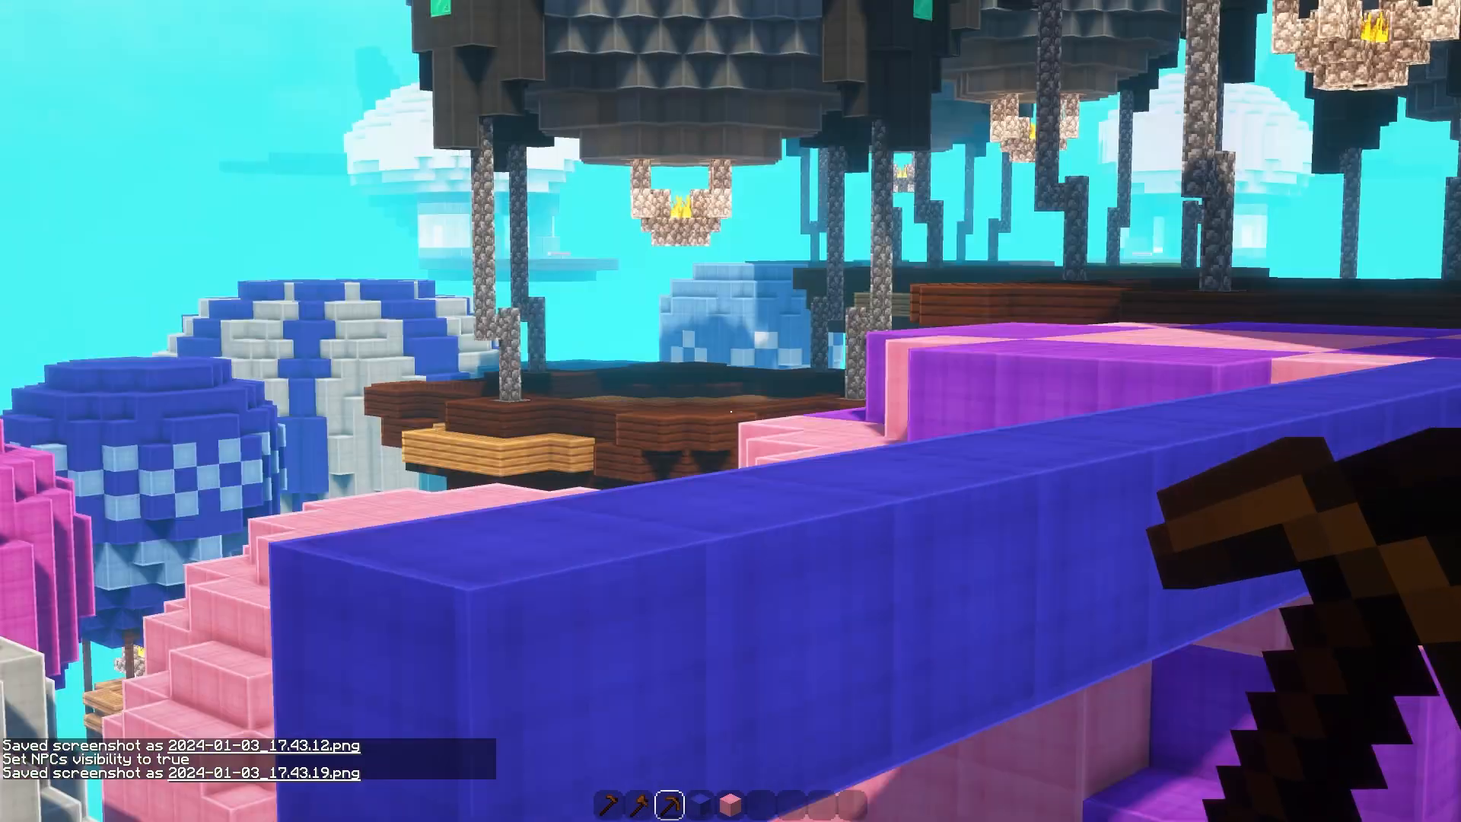
Pause the game and open its options.
{"action": "key", "text": "Escape"}
{"action": "left_click", "coordinate": [652, 339]}
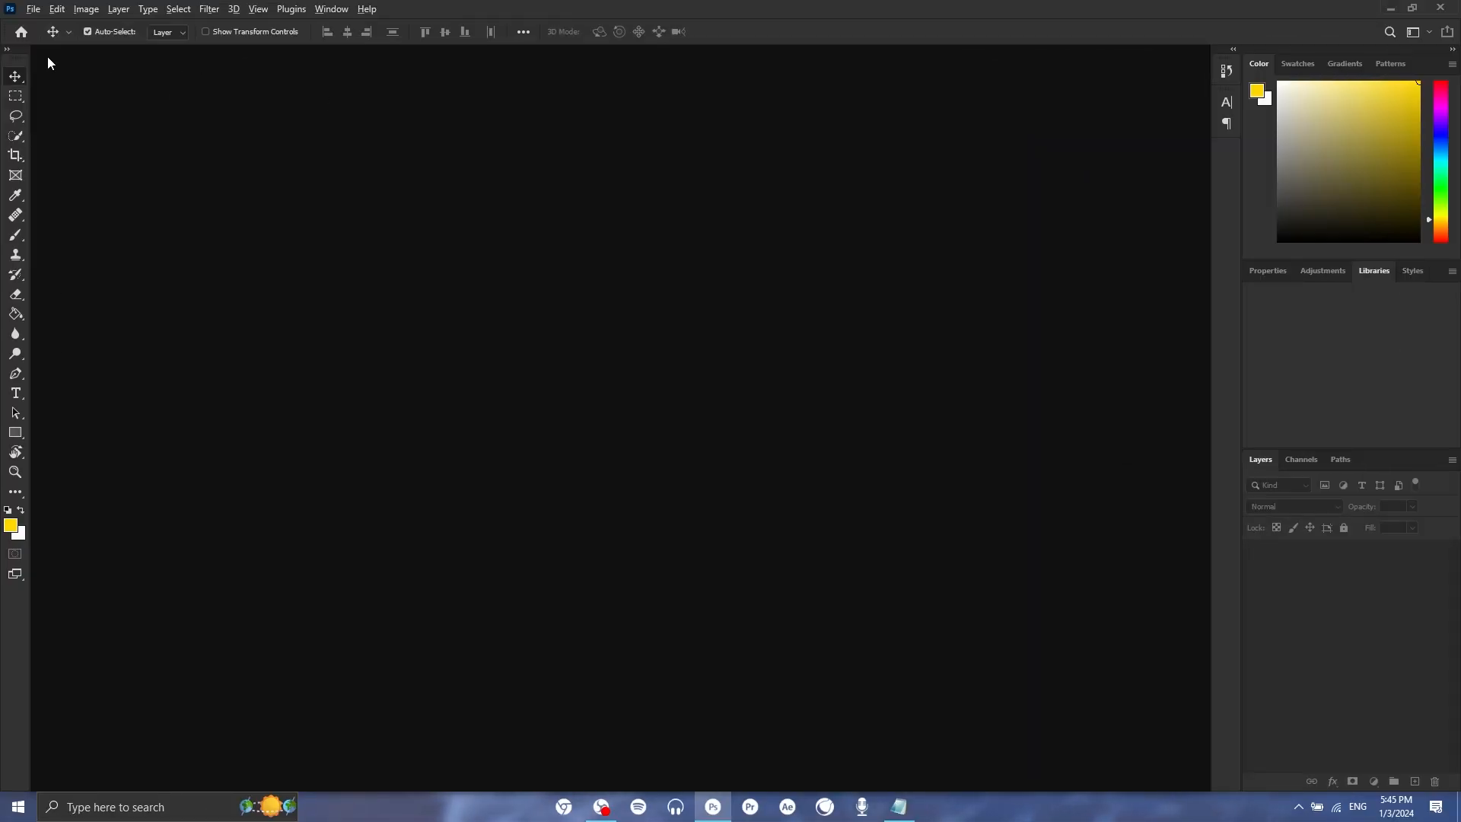
Create a new 1920 x 1080 pixel document with a transparent background, named blabalbalba.
{"action": "left_click", "coordinate": [33, 9]}
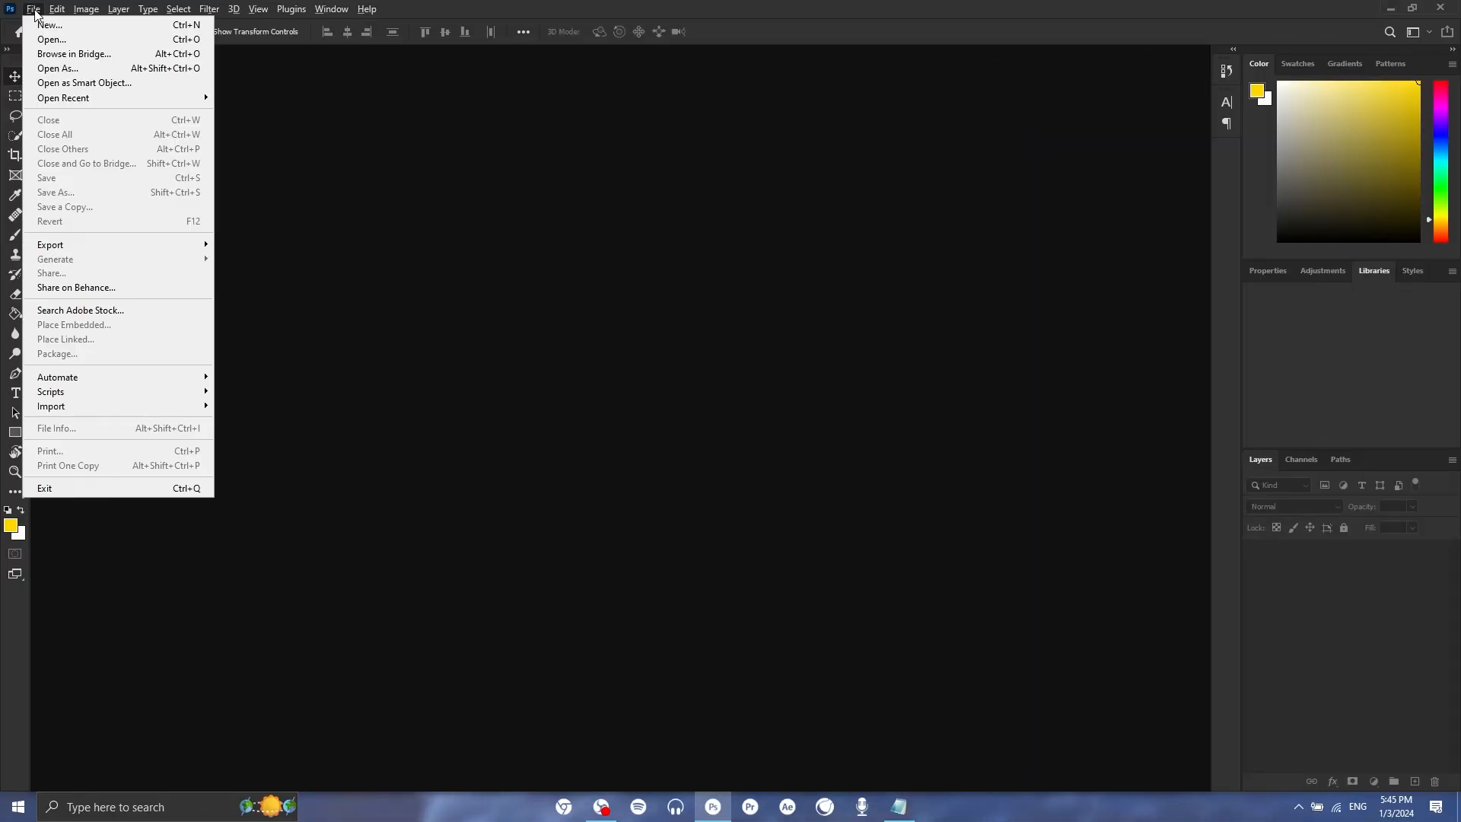
{"action": "left_click", "coordinate": [47, 25]}
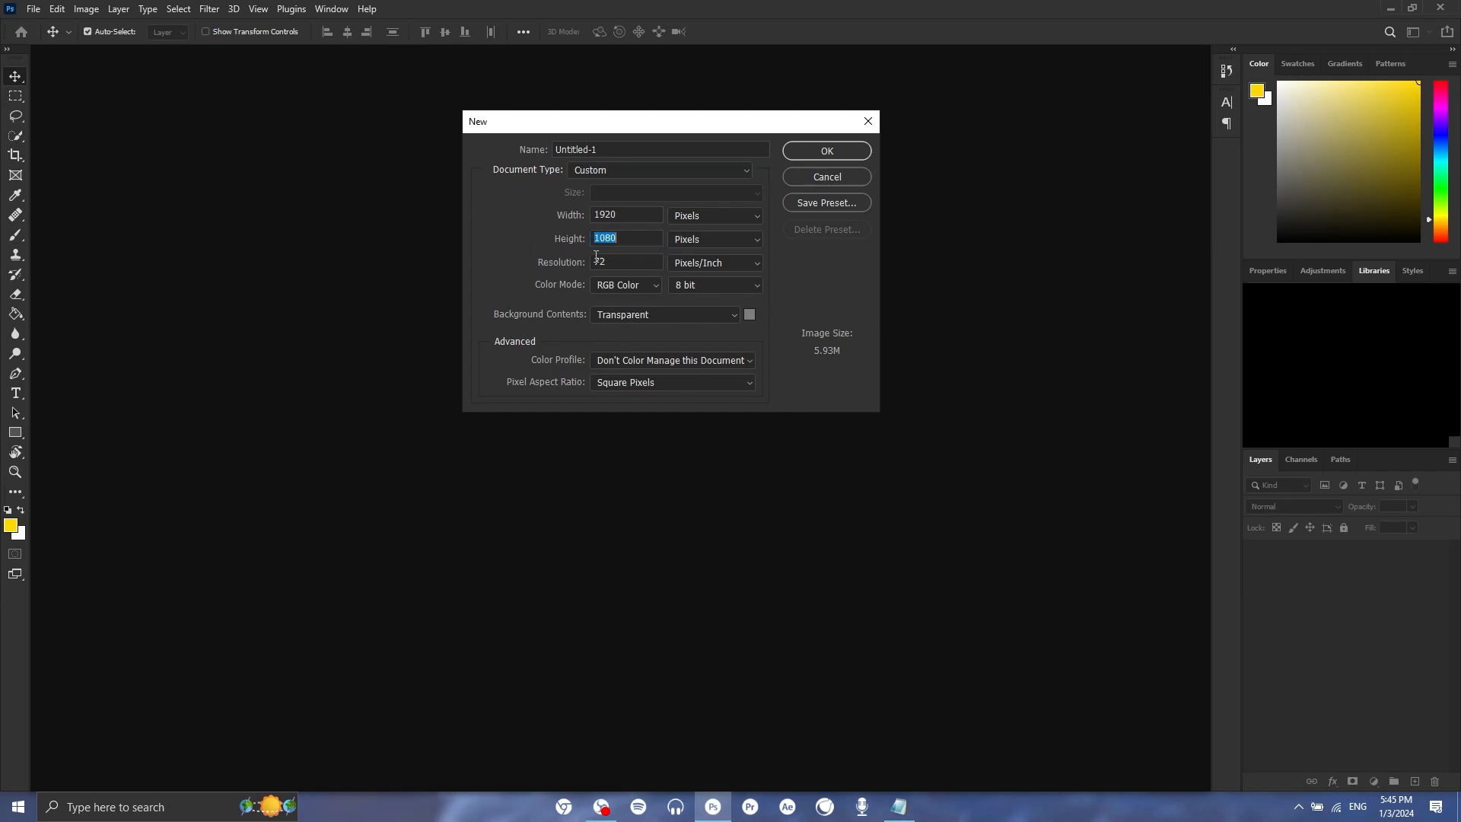
{"action": "left_click_drag", "start_coordinate": [618, 150], "coordinate": [431, 142]}
{"action": "type", "text": "blabalbalba"}
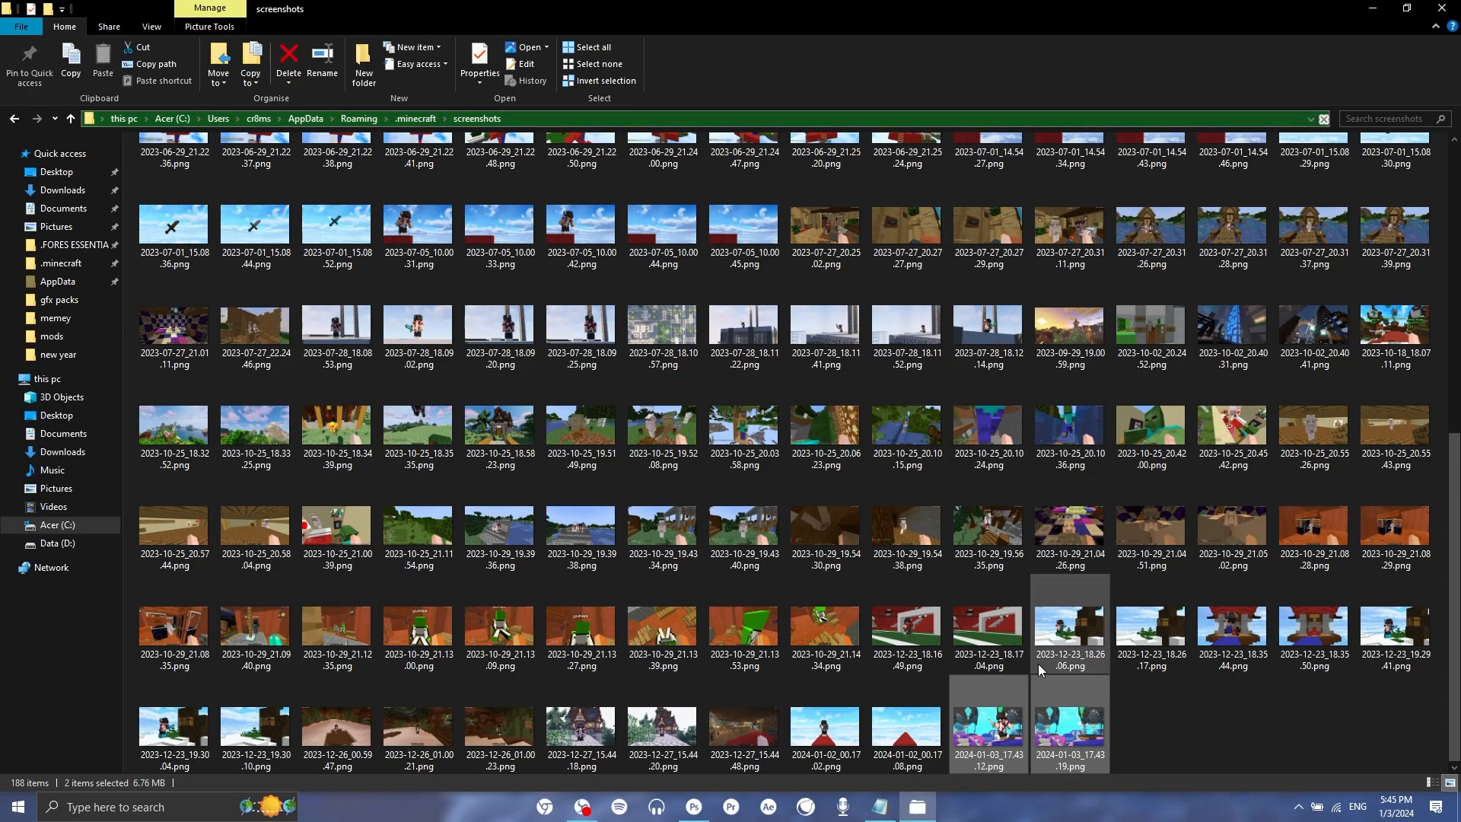
Place both selected Minecraft screenshots into the document and rasterize their layers.
{"action": "left_click", "coordinate": [1407, 8]}
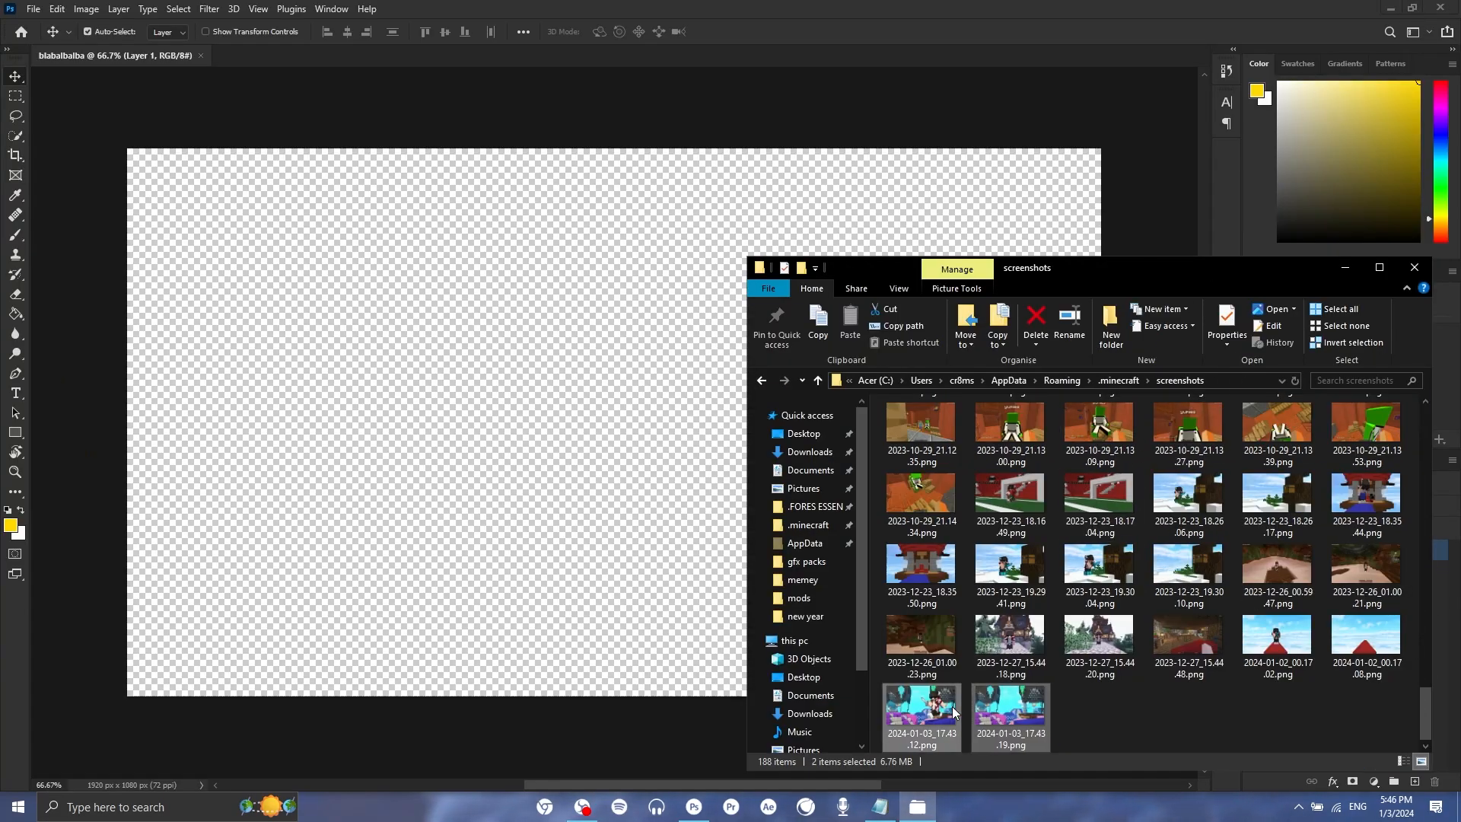
{"action": "left_click_drag", "start_coordinate": [925, 712], "coordinate": [590, 417]}
{"action": "right_click", "coordinate": [1333, 576]}
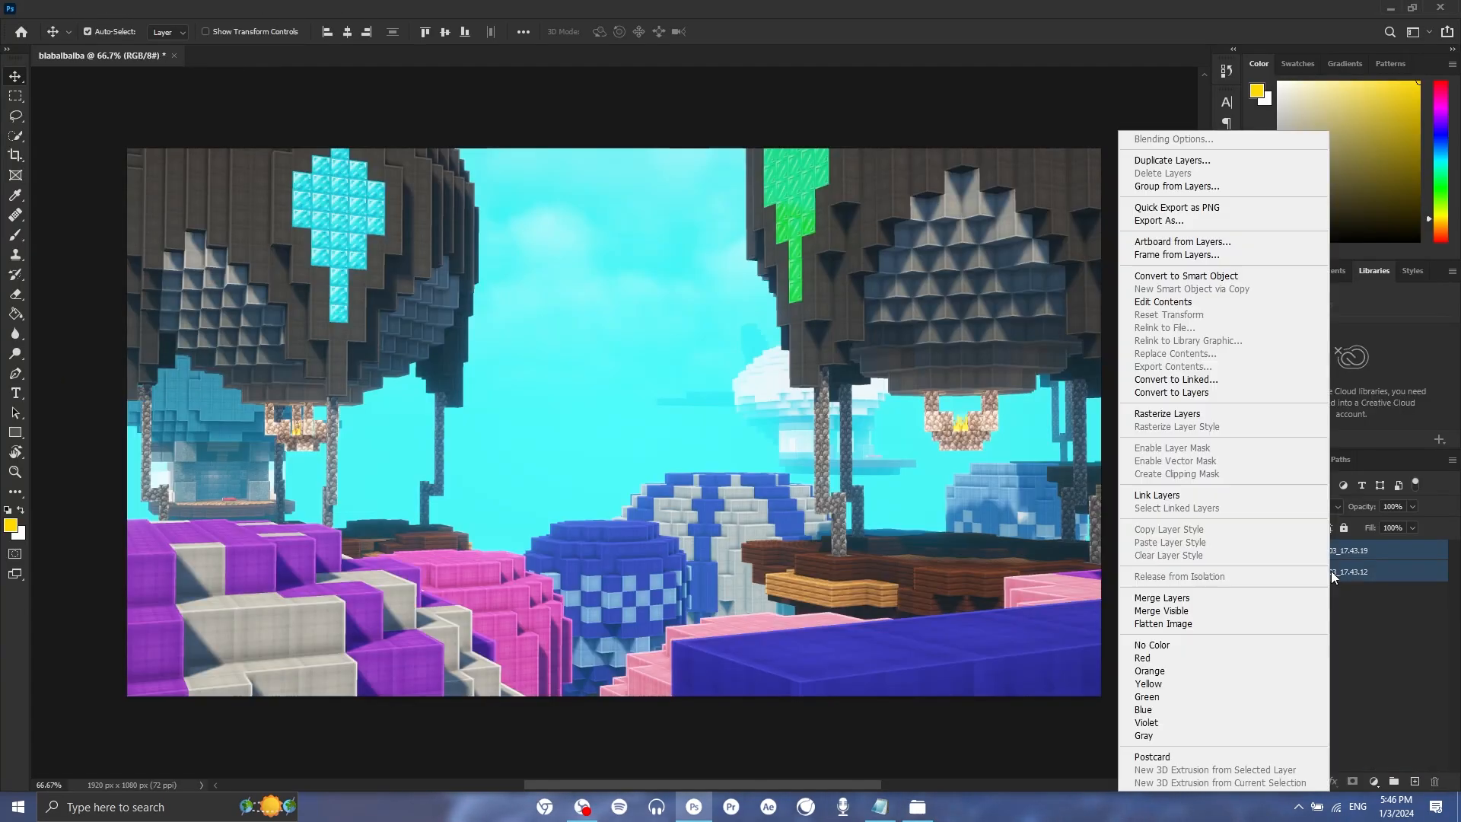
{"action": "left_click", "coordinate": [1193, 415]}
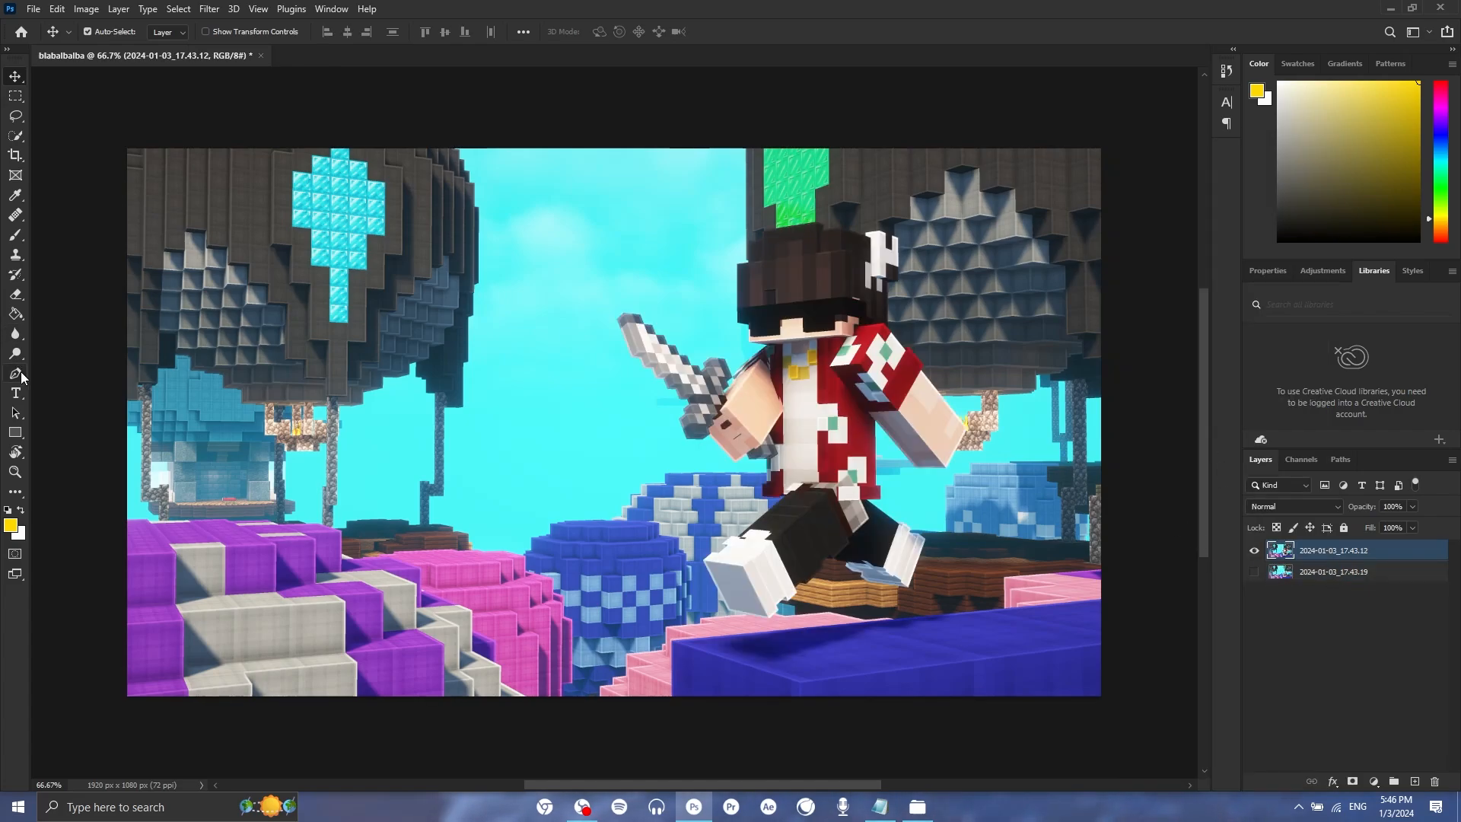
Start a Pen tool path at the lowest corner of the character's front shoe and trace along its edge.
{"action": "right_click", "coordinate": [21, 377]}
{"action": "scroll", "coordinate": [845, 529], "scroll_direction": "up", "scroll_amount": 4}
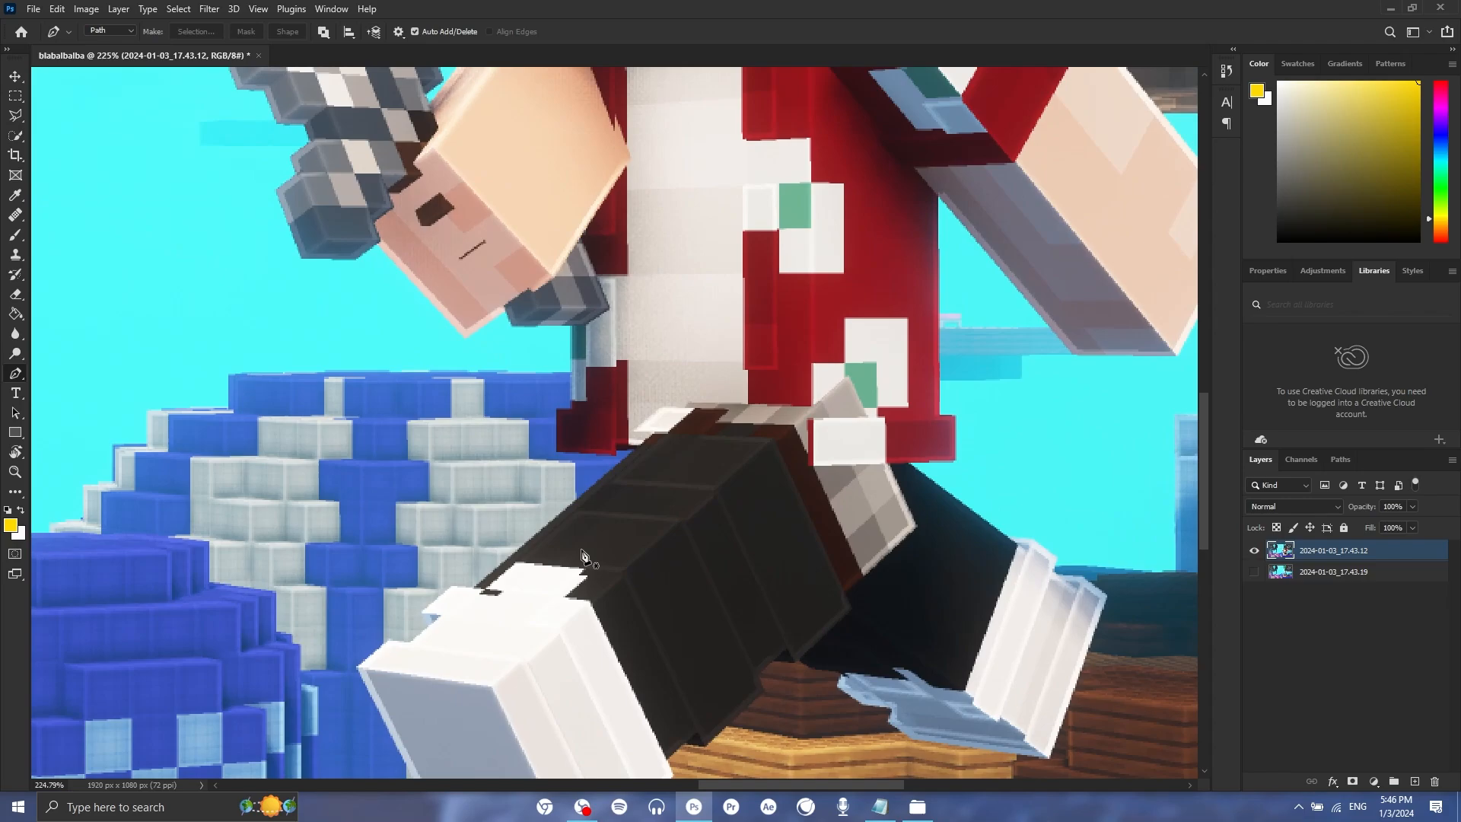
{"action": "left_click_drag", "start_coordinate": [587, 677], "coordinate": [687, 388]}
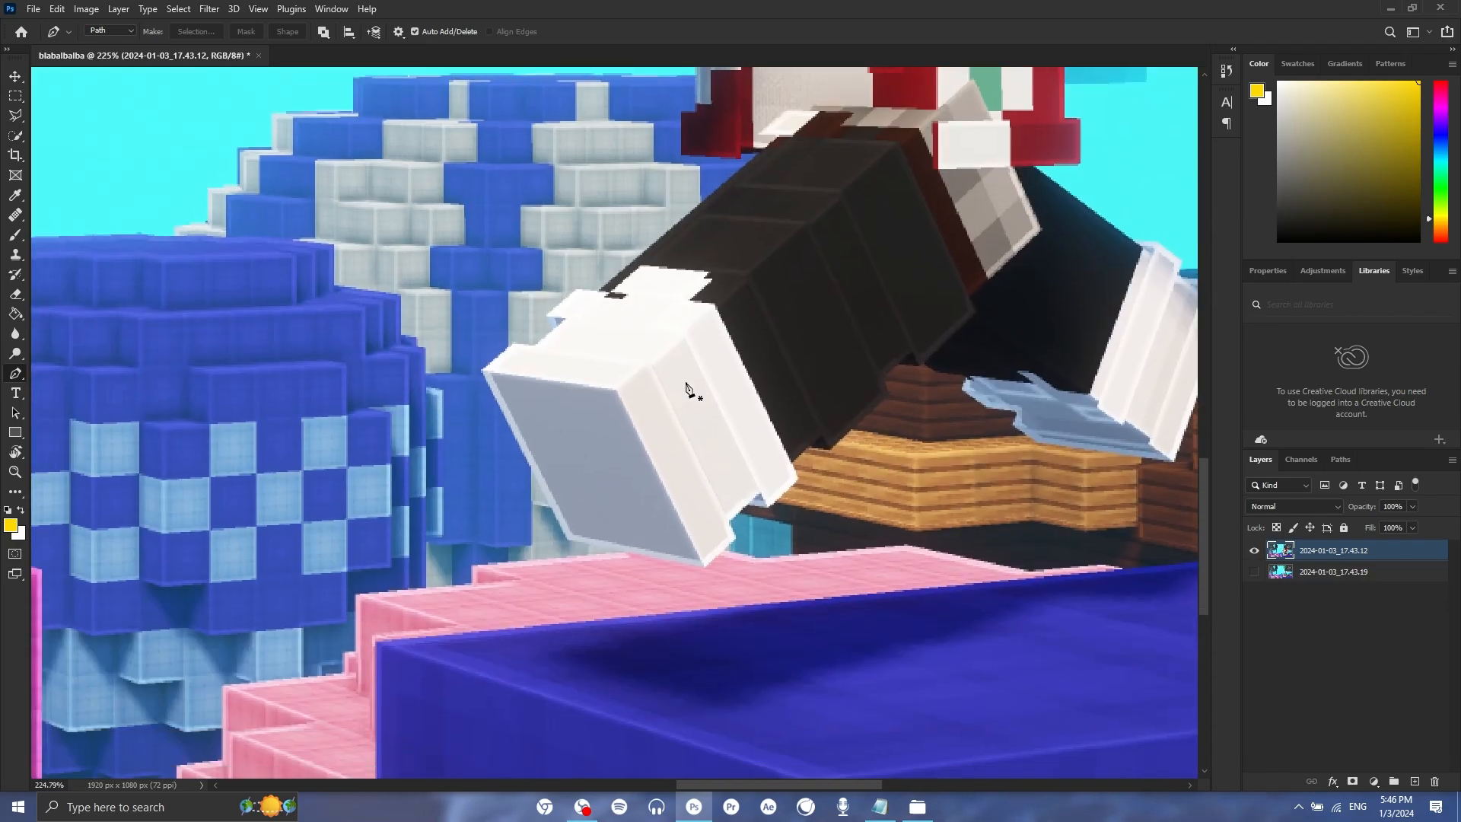
{"action": "scroll", "coordinate": [671, 570], "scroll_direction": "up", "scroll_amount": 3}
{"action": "left_click", "coordinate": [718, 580]}
{"action": "scroll", "coordinate": [562, 557], "scroll_direction": "up", "scroll_amount": 2}
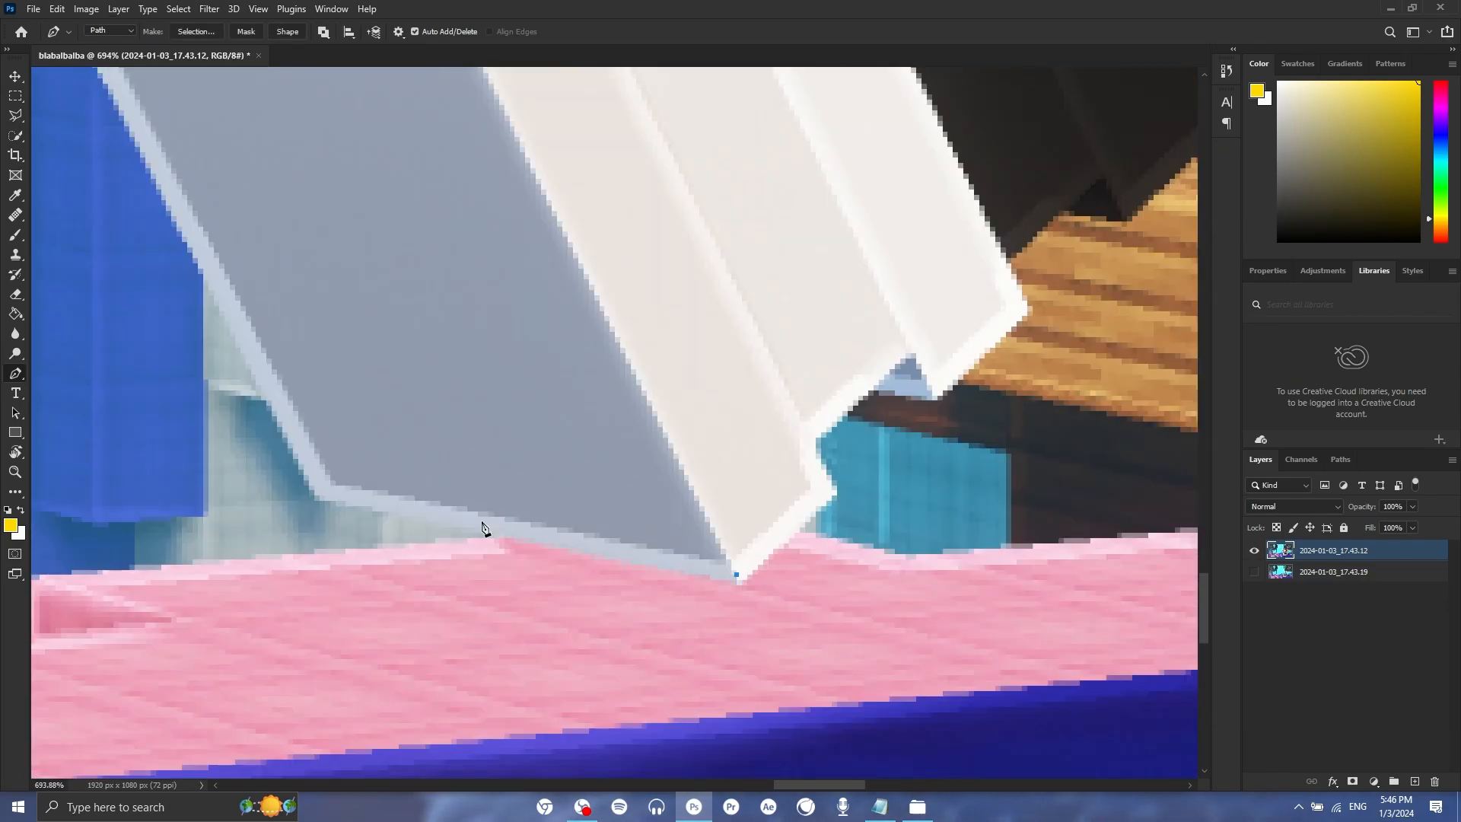
{"action": "left_click", "coordinate": [325, 489]}
{"action": "left_click_drag", "start_coordinate": [306, 263], "coordinate": [656, 628]}
{"action": "left_click", "coordinate": [413, 339]}
{"action": "left_click", "coordinate": [502, 258]}
{"action": "left_click", "coordinate": [512, 530]}
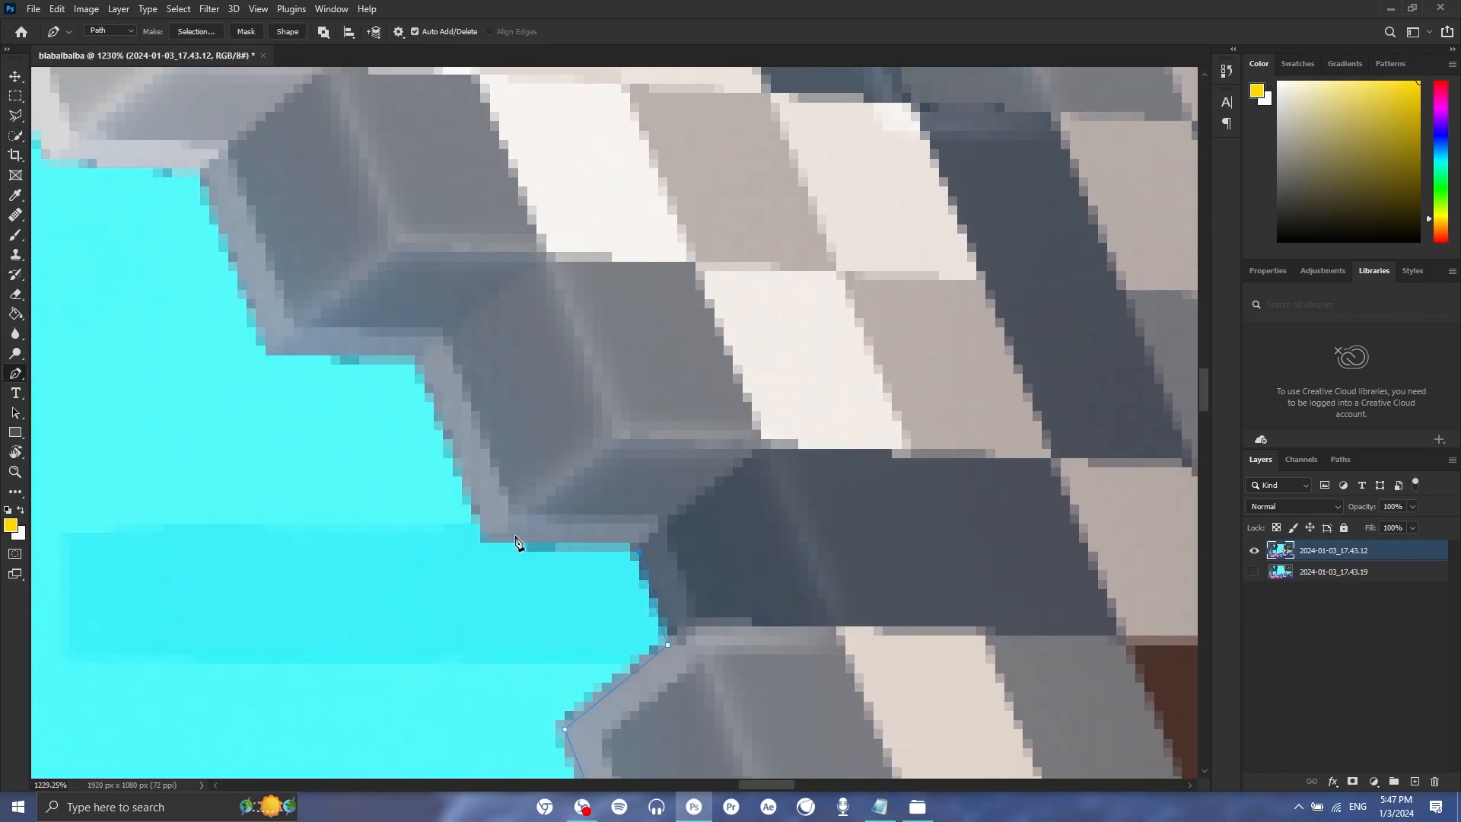
Continue the path around the stepped pixel edges of the character's sword.
{"action": "left_click_drag", "start_coordinate": [429, 356], "coordinate": [505, 492]}
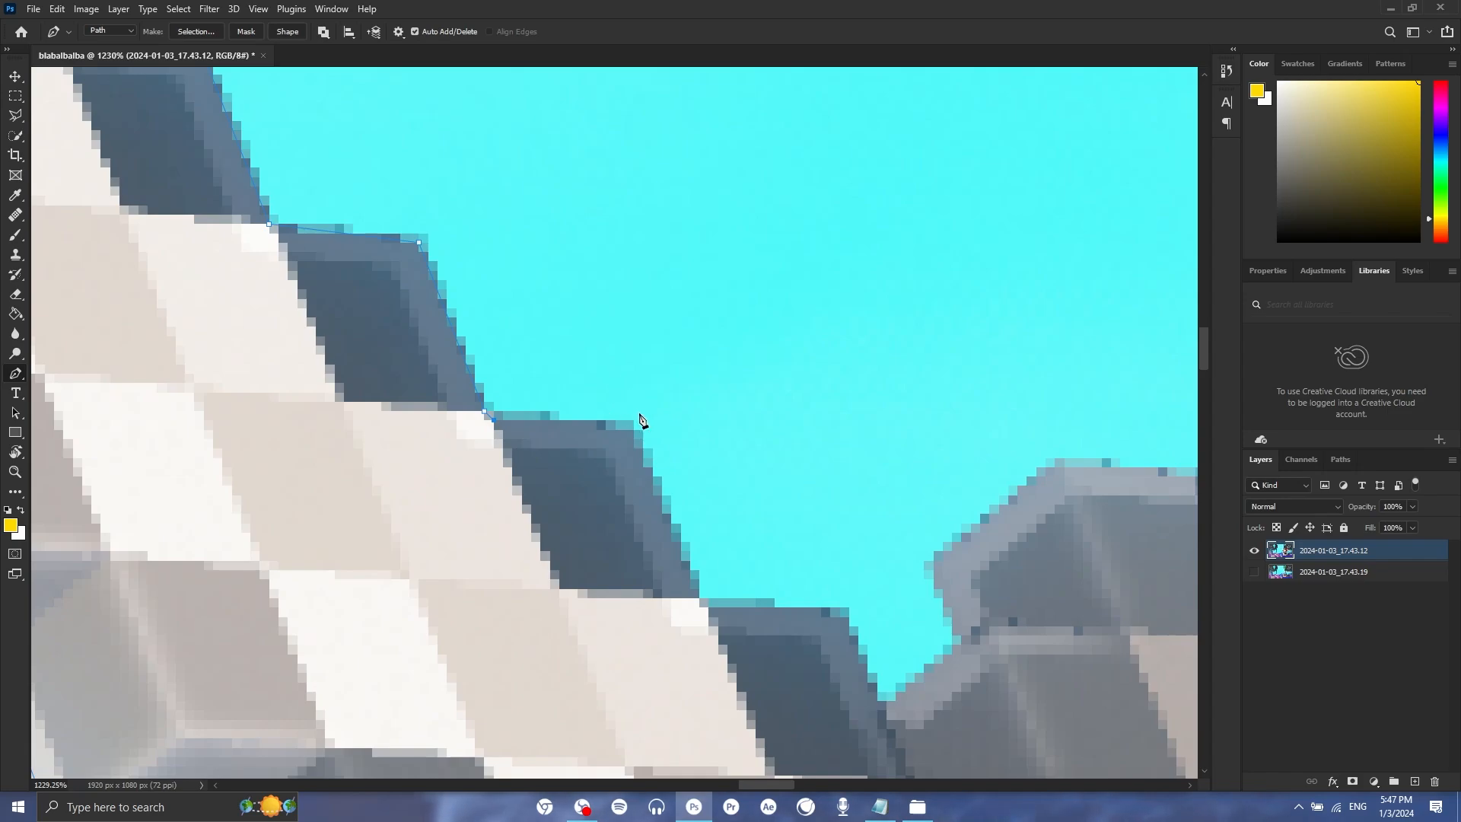
{"action": "left_click_drag", "start_coordinate": [609, 430], "coordinate": [436, 480]}
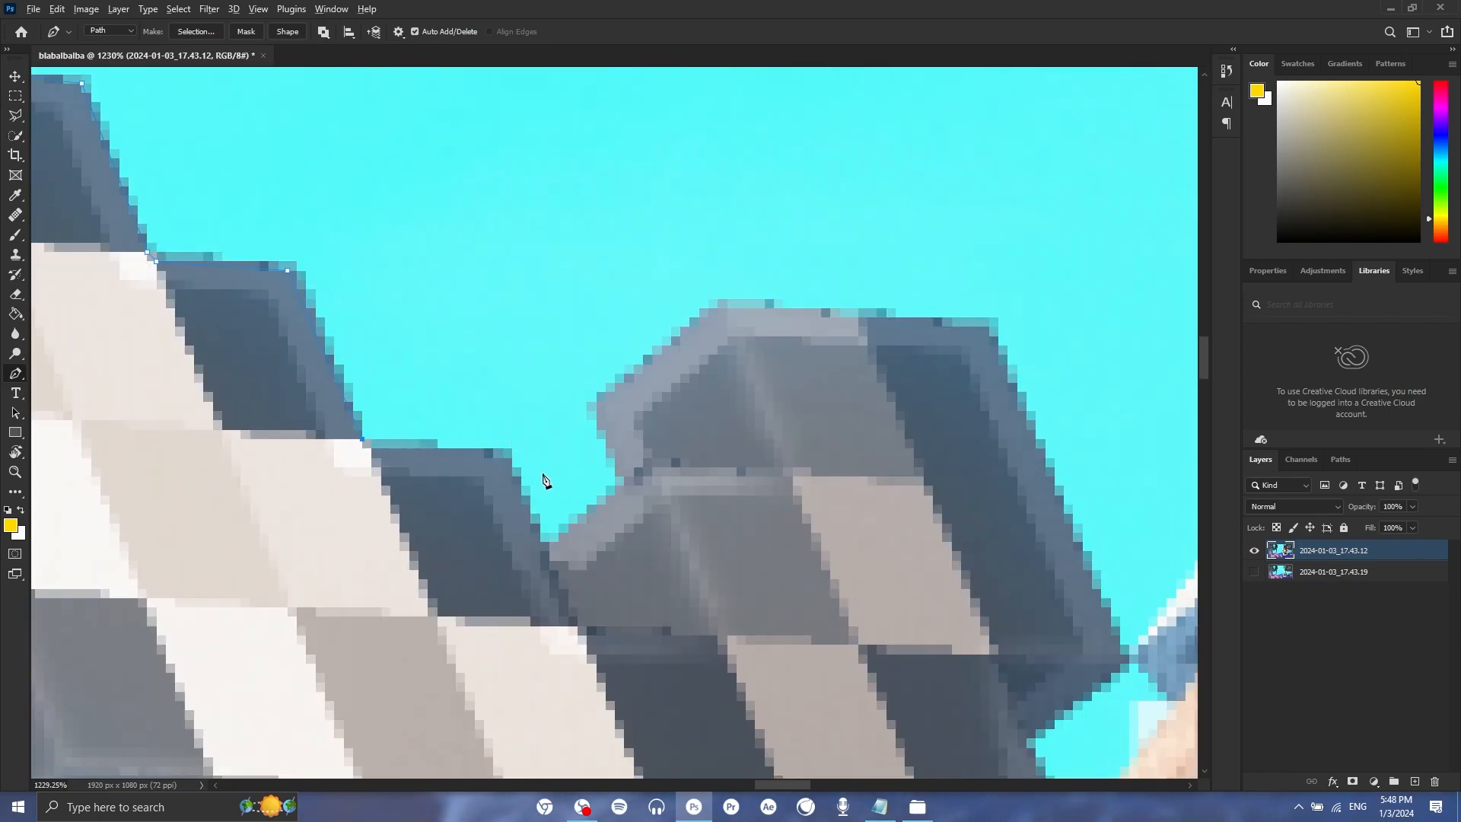
{"action": "scroll", "coordinate": [546, 480], "scroll_direction": "down", "scroll_amount": 5}
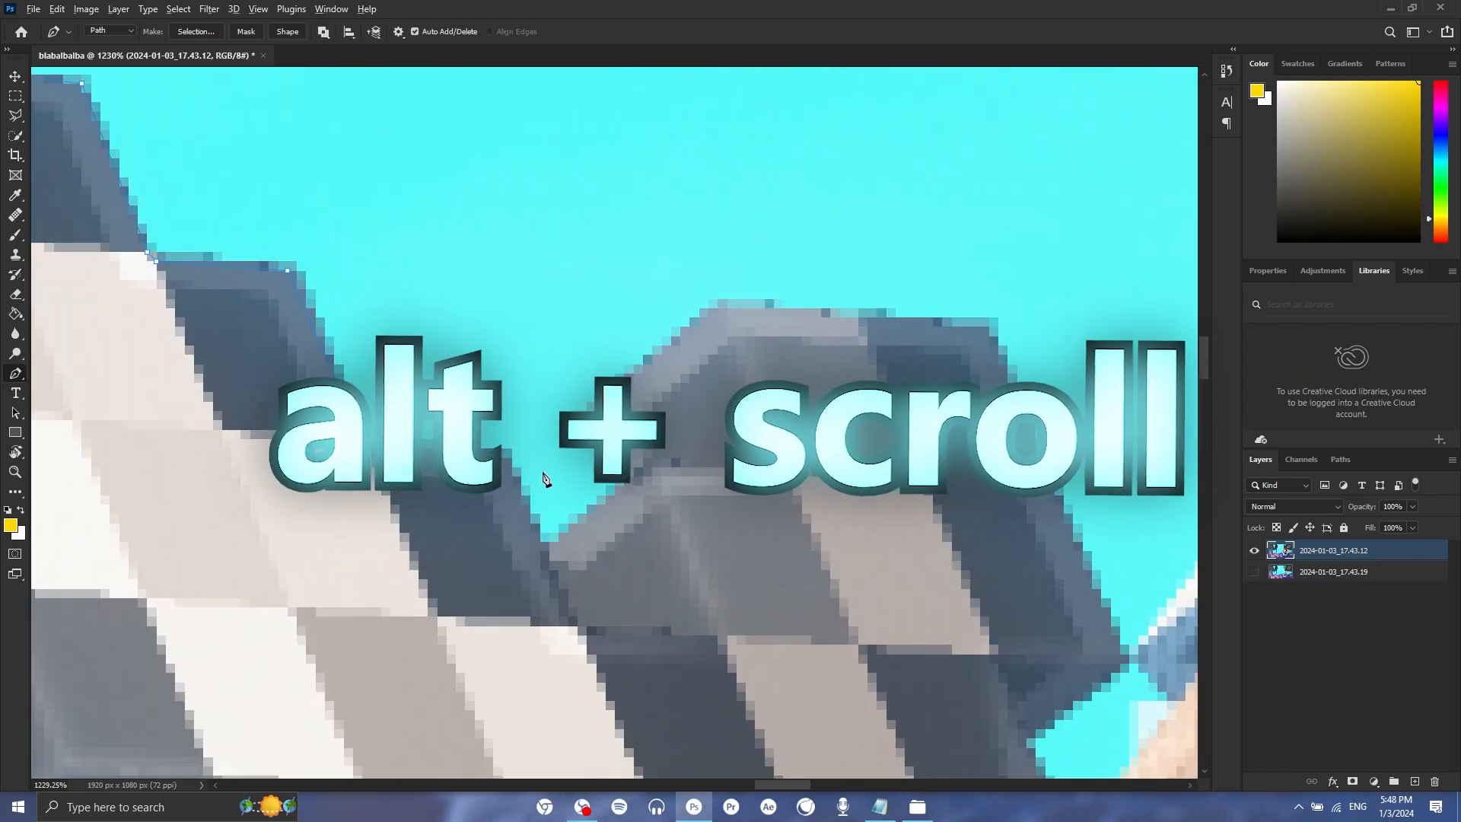
{"action": "scroll", "coordinate": [525, 464], "scroll_direction": "up", "scroll_amount": 4}
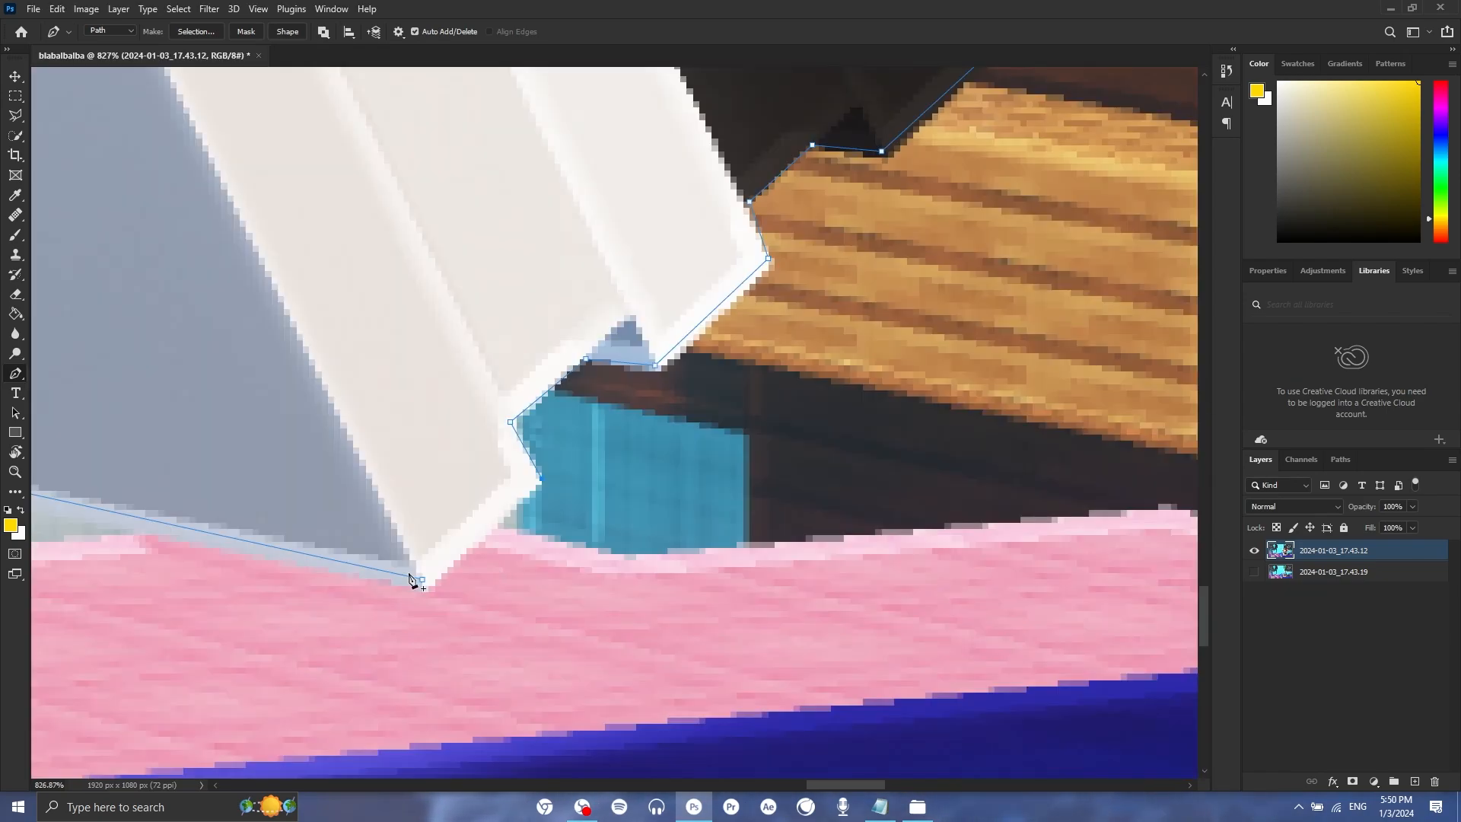
Close the path around the character at the shoe, convert it to a selection and copy it to a new layer.
{"action": "scroll", "coordinate": [411, 581], "scroll_direction": "up", "scroll_amount": 2}
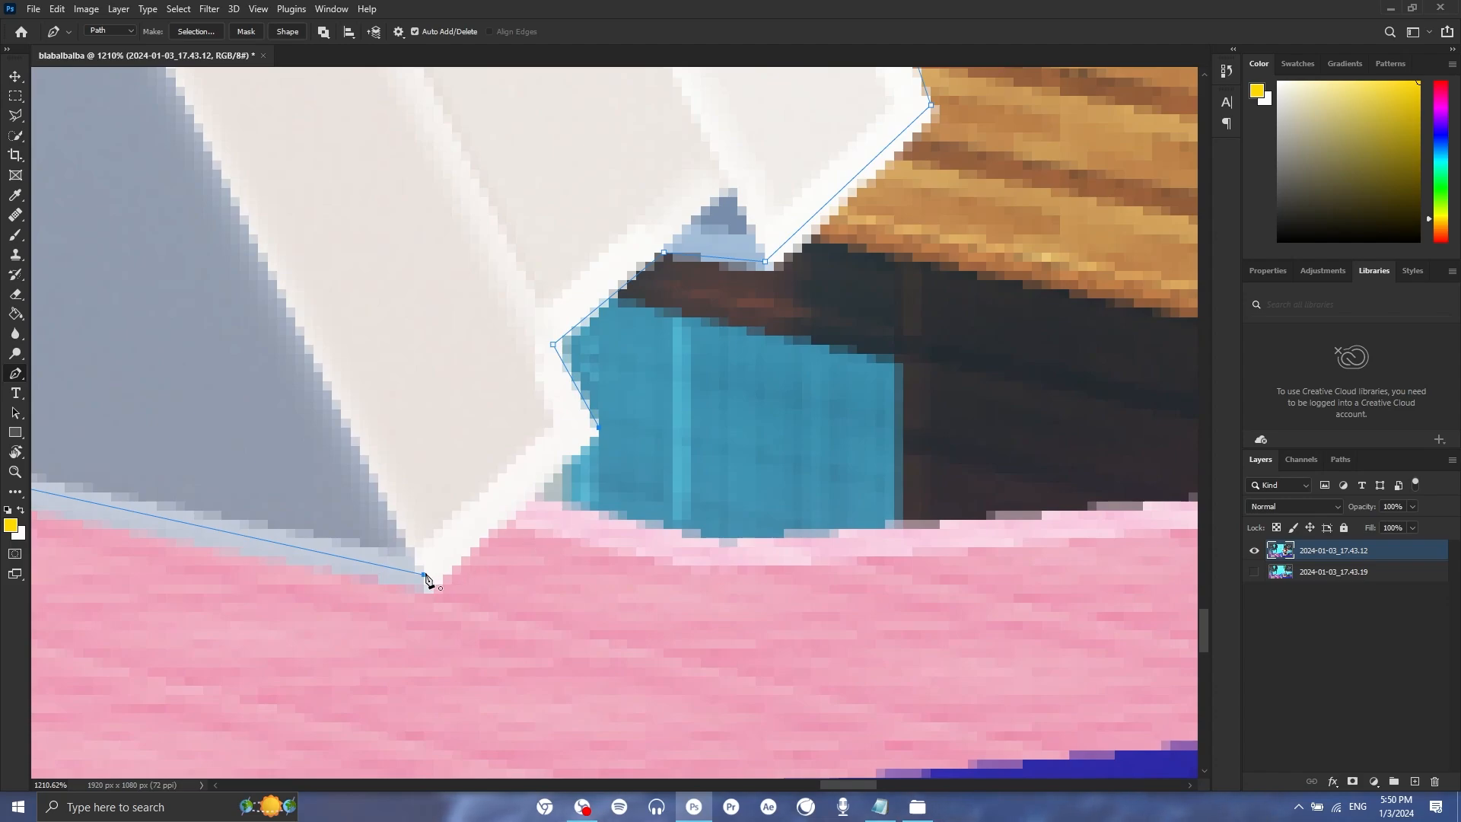
{"action": "scroll", "coordinate": [346, 587], "scroll_direction": "down", "scroll_amount": 15}
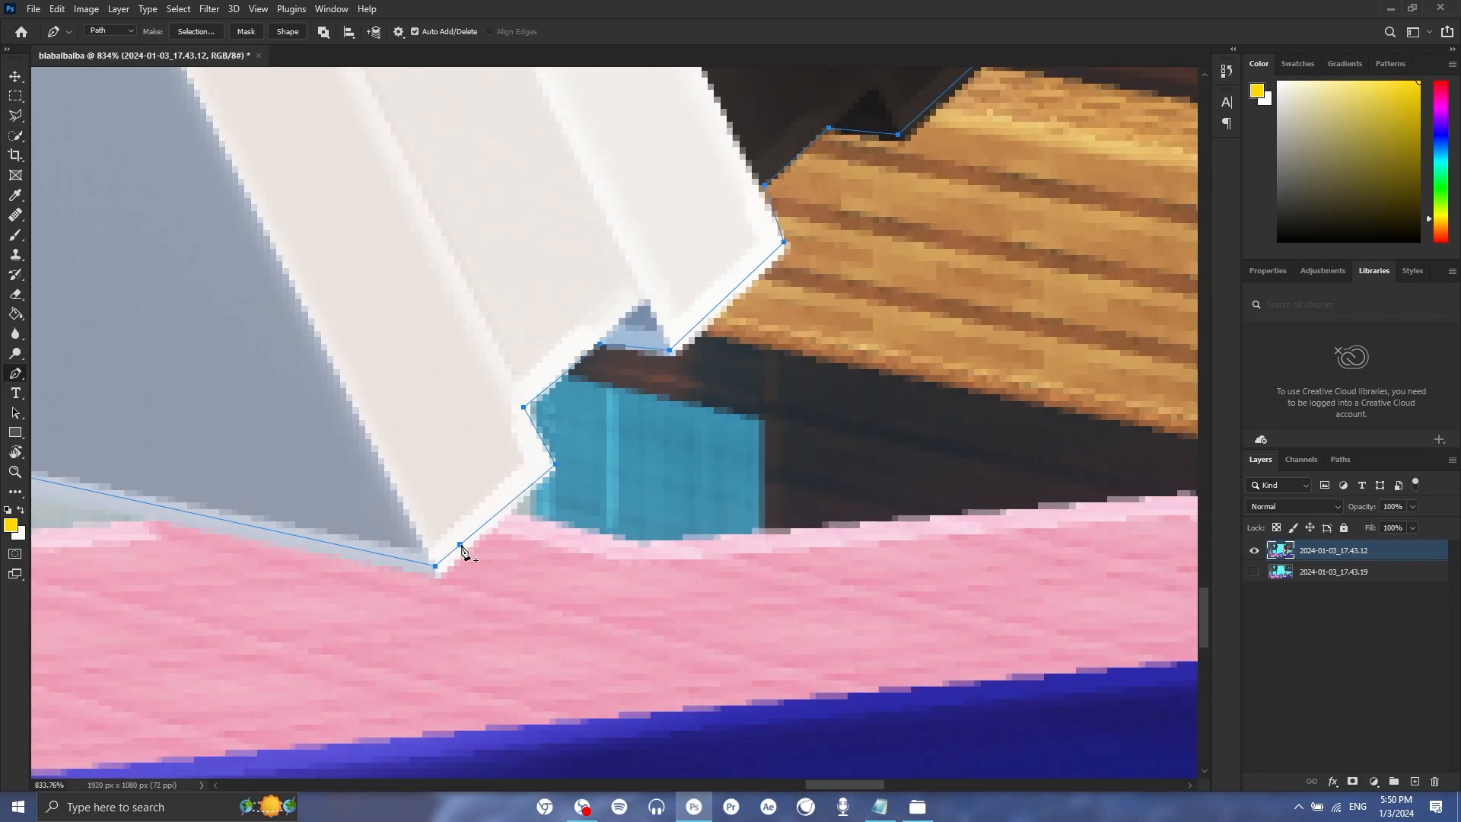
{"action": "key", "text": "ctrl+Return"}
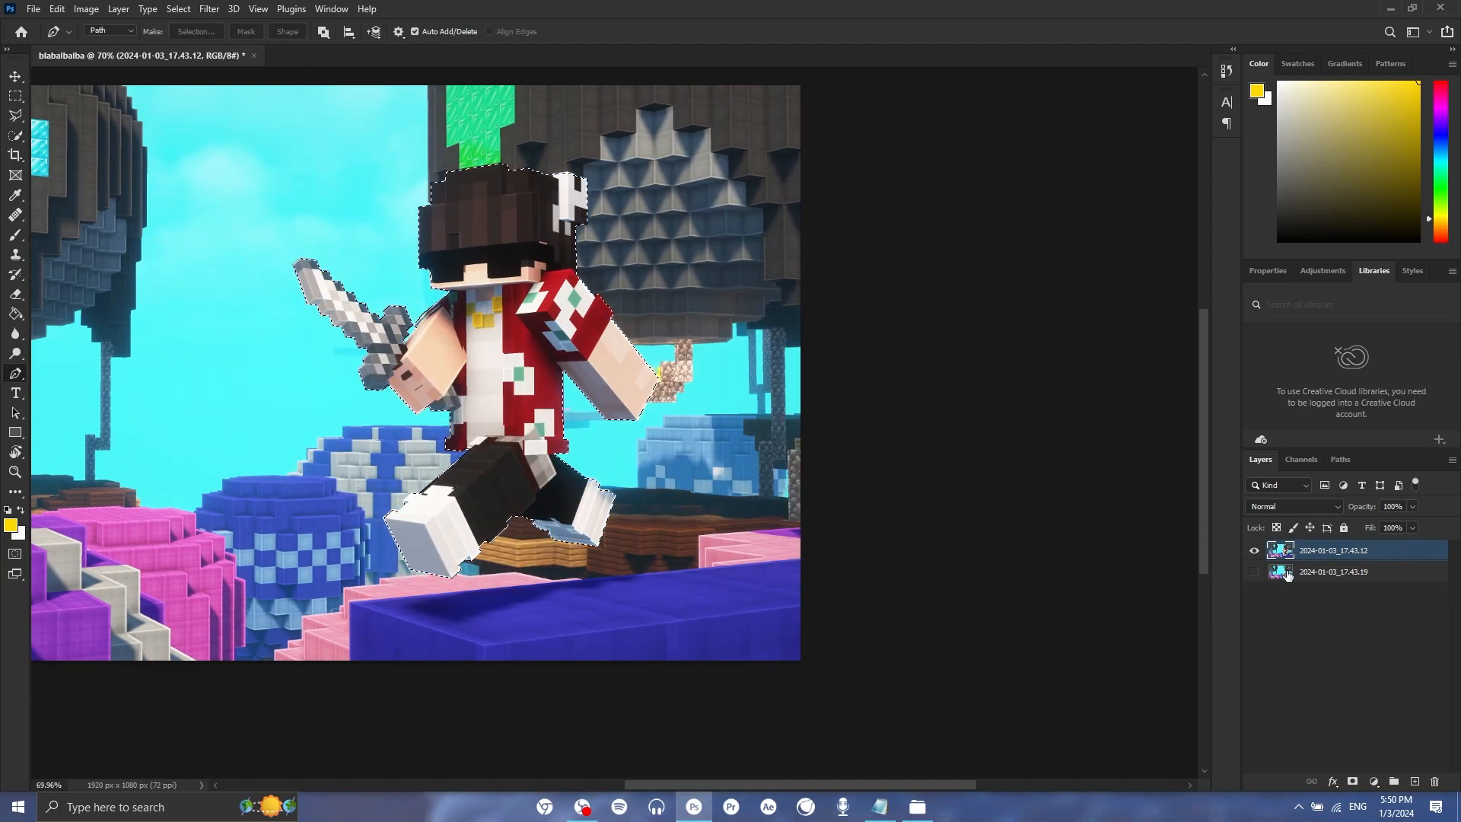
{"action": "key", "text": "ctrl+j"}
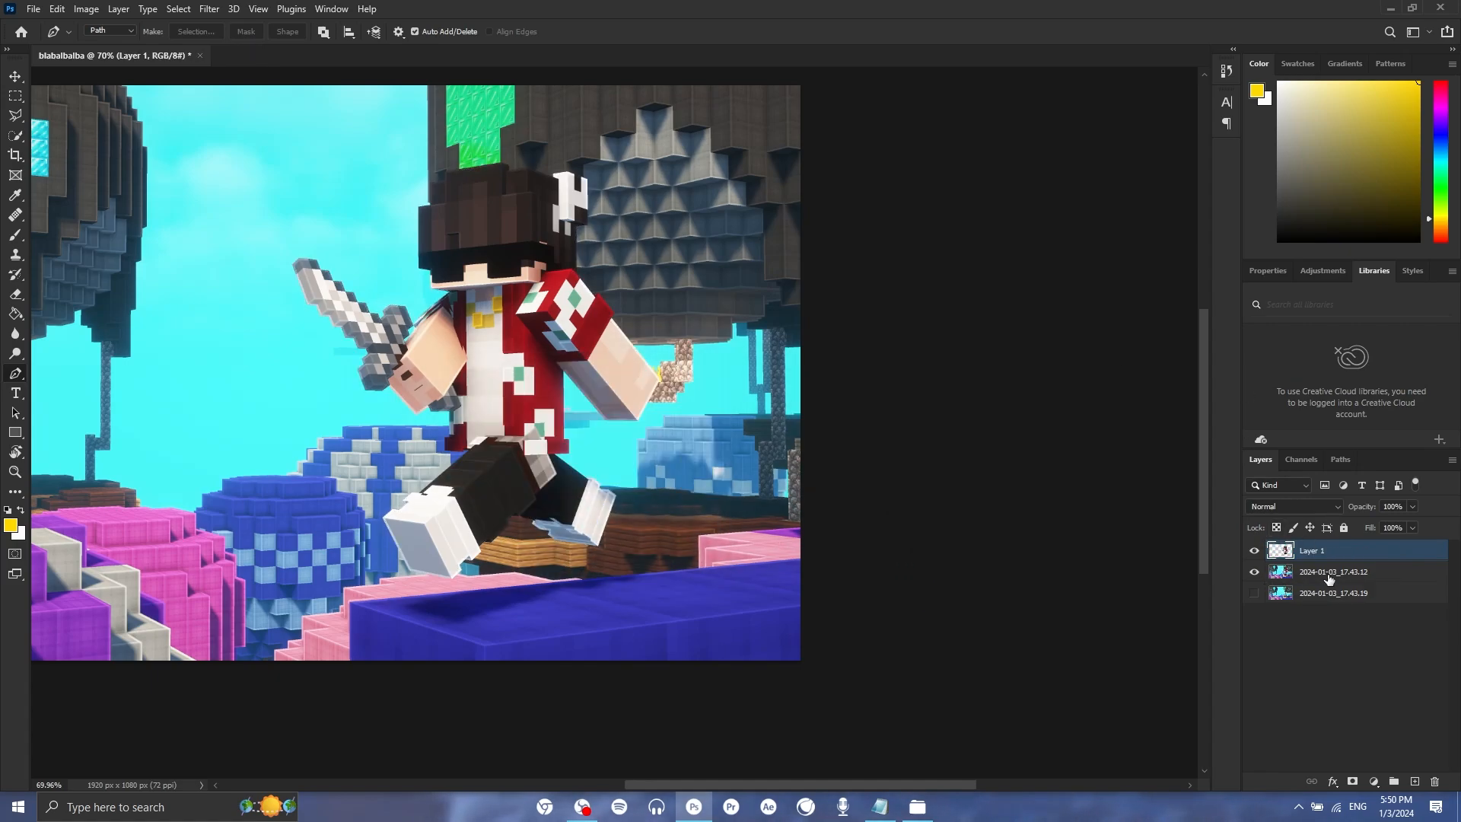
Delete the 2024-01-03_17.43.12 screenshot layer and show the 2024-01-03_17.43.19 background beneath the character cutout.
{"action": "left_click", "coordinate": [1329, 580]}
{"action": "key", "text": "Delete"}
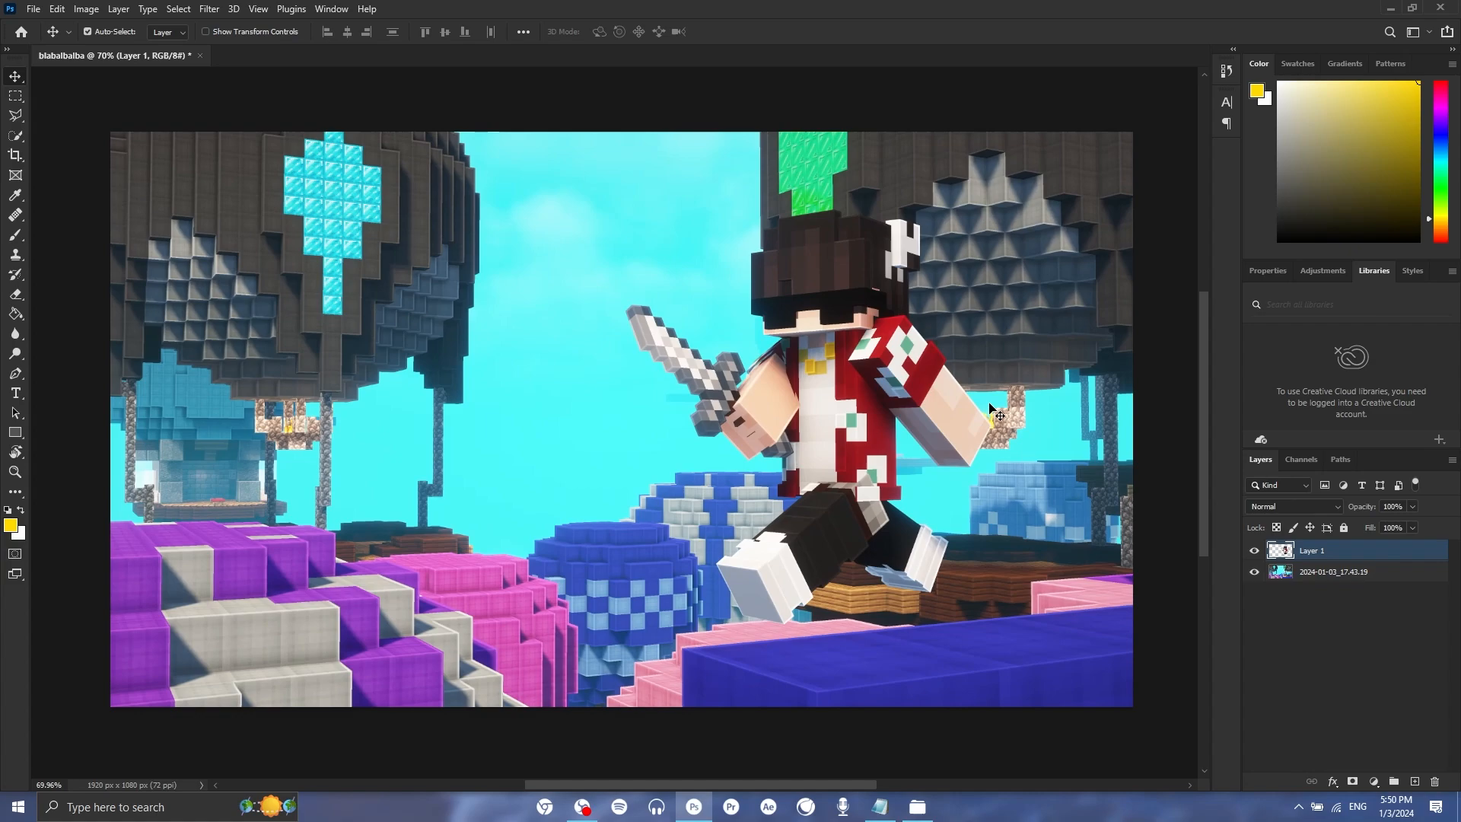
{"action": "mouse_move", "coordinate": [883, 417]}
{"action": "left_mouse_down"}
{"action": "mouse_move", "coordinate": [650, 404]}
{"action": "mouse_move", "coordinate": [886, 419]}
{"action": "left_mouse_up"}
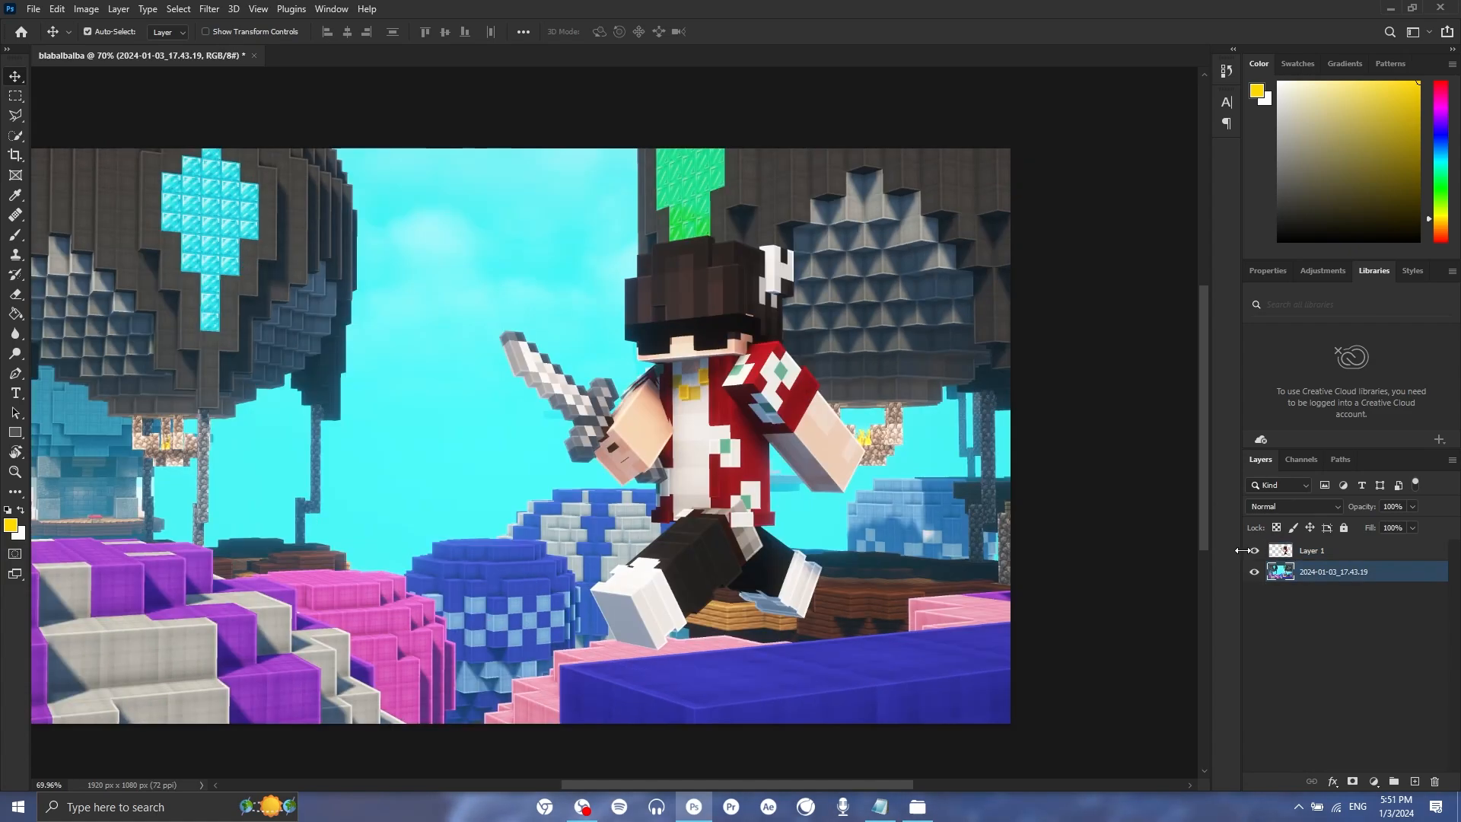
Hide the character layer, outline the blue foreground platform with the Pen tool and copy it from the background to a new layer.
{"action": "left_click", "coordinate": [1254, 551]}
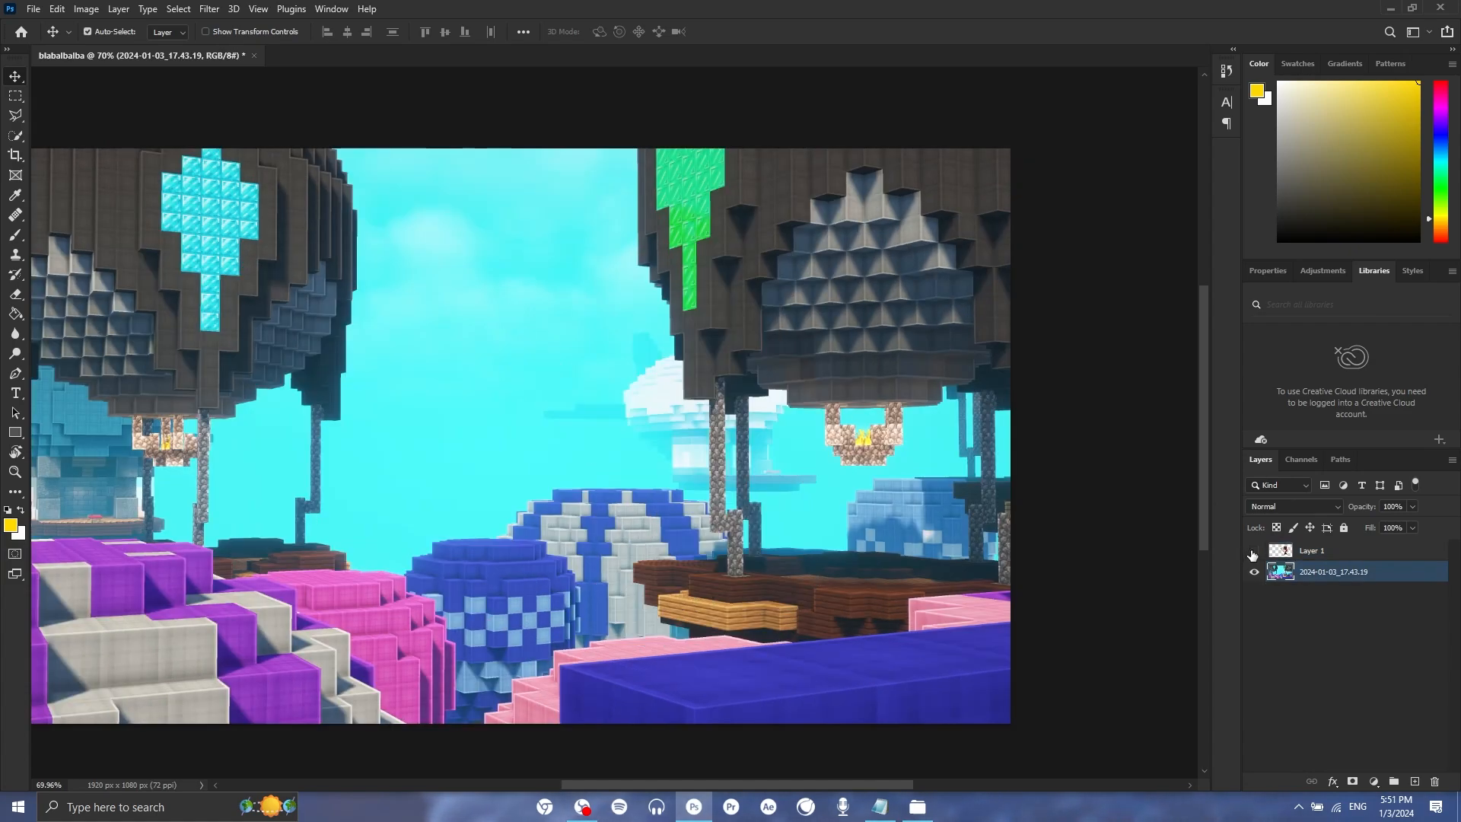
{"action": "left_click", "coordinate": [16, 373]}
{"action": "scroll", "coordinate": [484, 487], "scroll_direction": "up", "scroll_amount": 5}
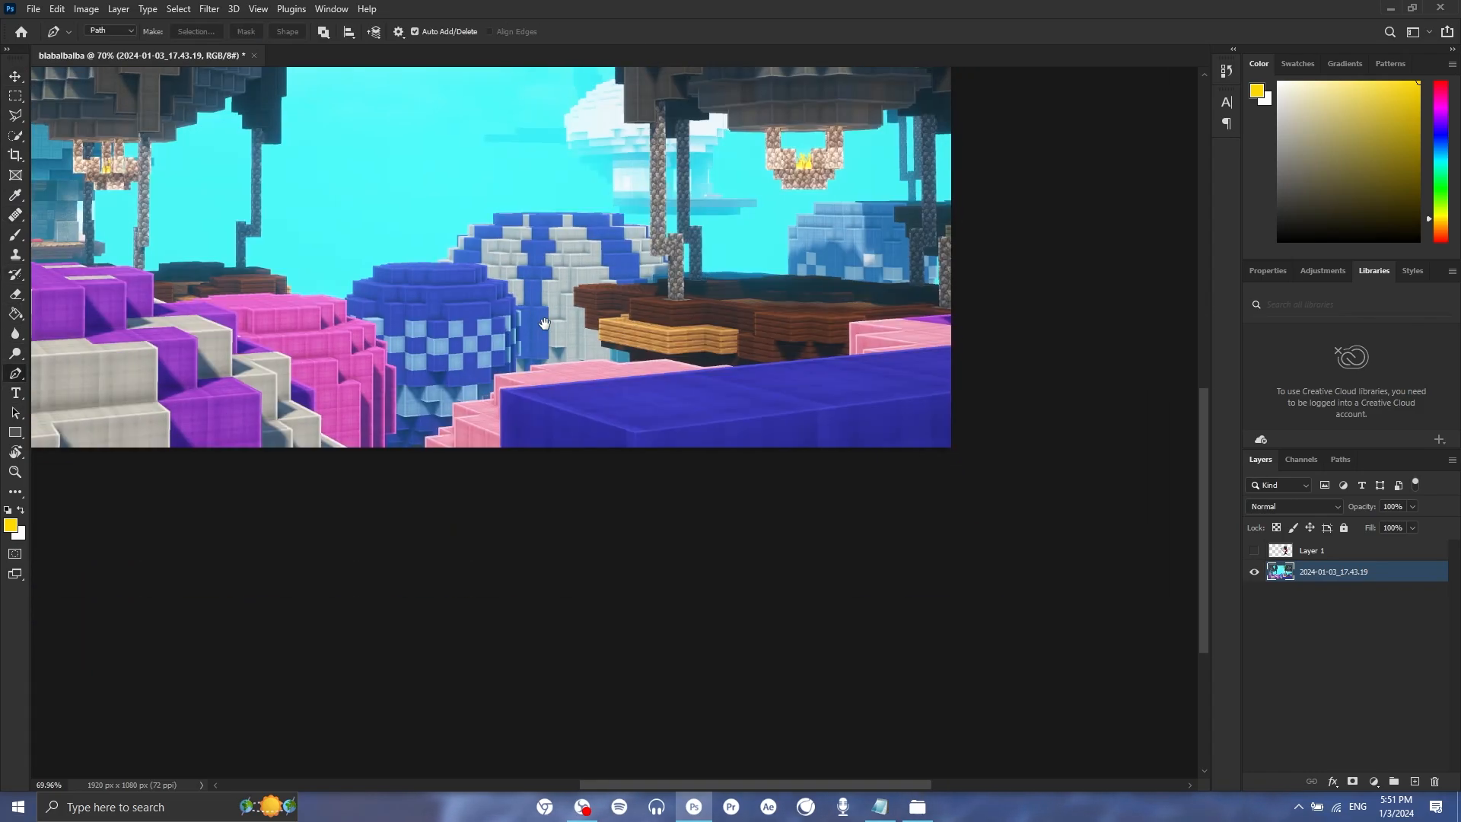
{"action": "left_click", "coordinate": [484, 485]}
{"action": "left_click", "coordinate": [480, 159]}
{"action": "left_click_drag", "start_coordinate": [566, 163], "coordinate": [114, 366]}
{"action": "left_click_drag", "start_coordinate": [828, 277], "coordinate": [173, 378]}
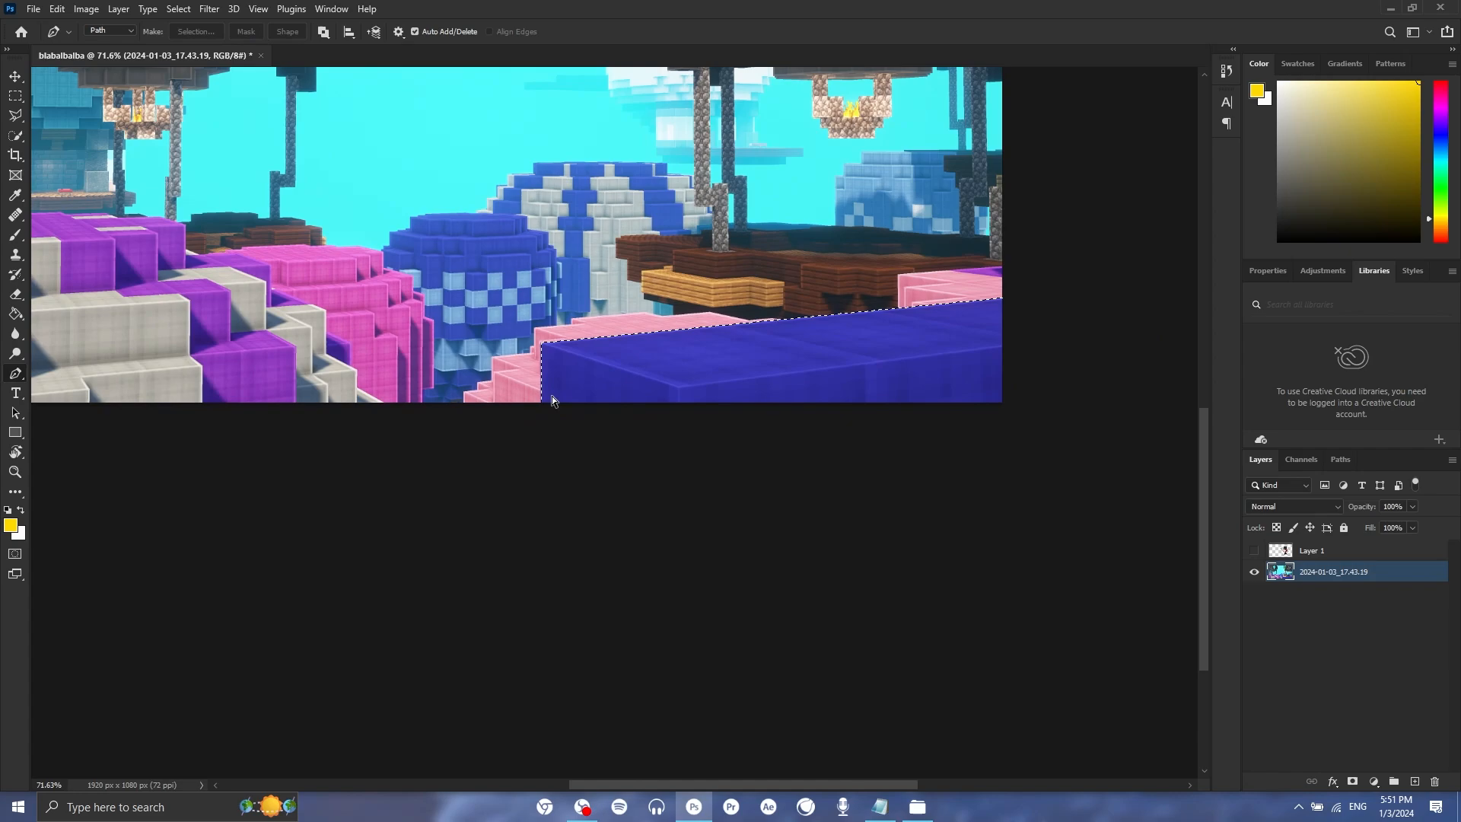
{"action": "key", "text": "ctrl+j"}
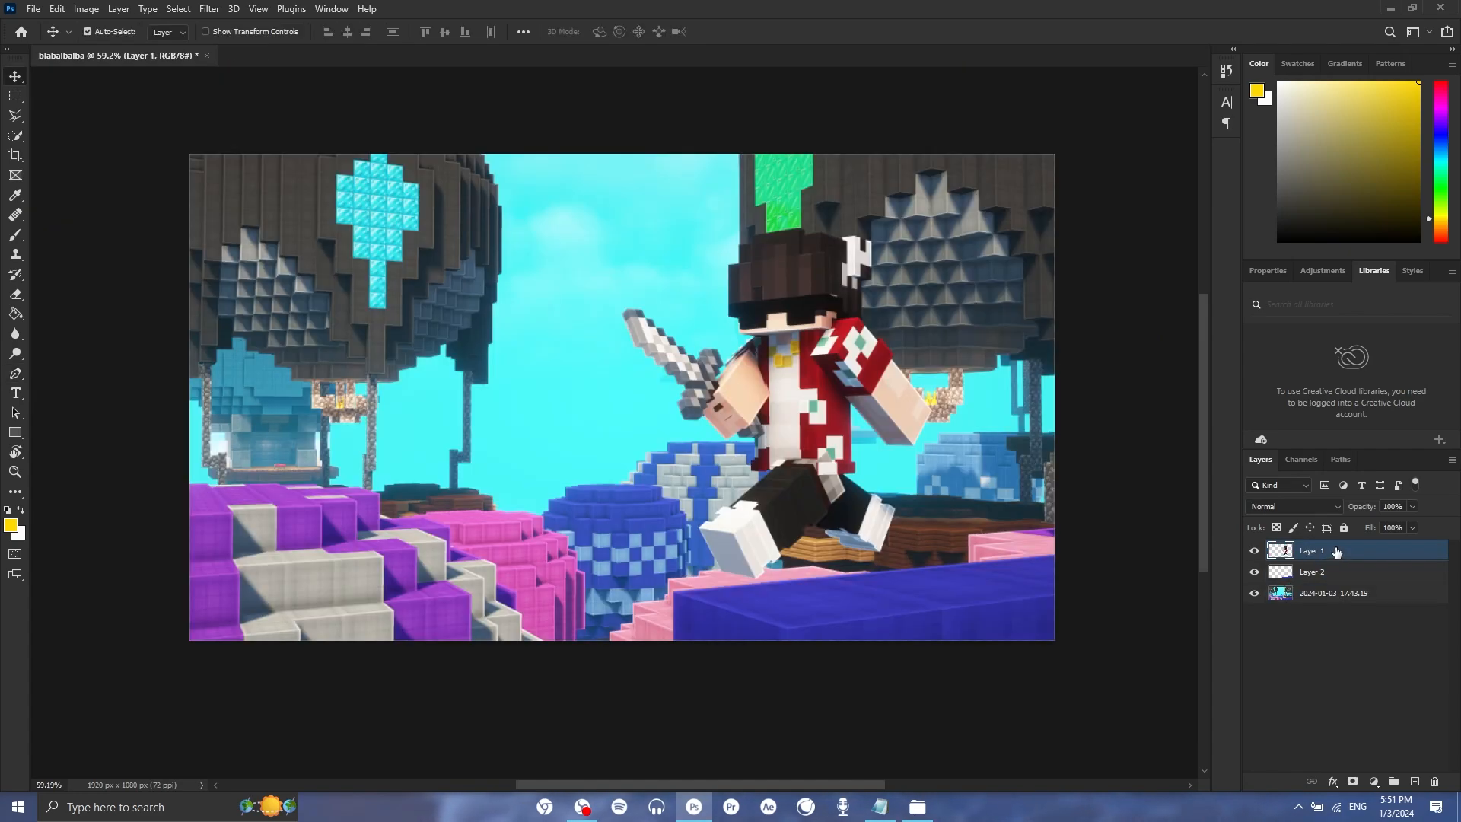
Add an Inner Glow (Overlay, 50% opacity, 75 px) and a Gradient Overlay to the character layer, then compare it without the effects.
{"action": "right_click", "coordinate": [1337, 552]}
{"action": "left_click", "coordinate": [1217, 172]}
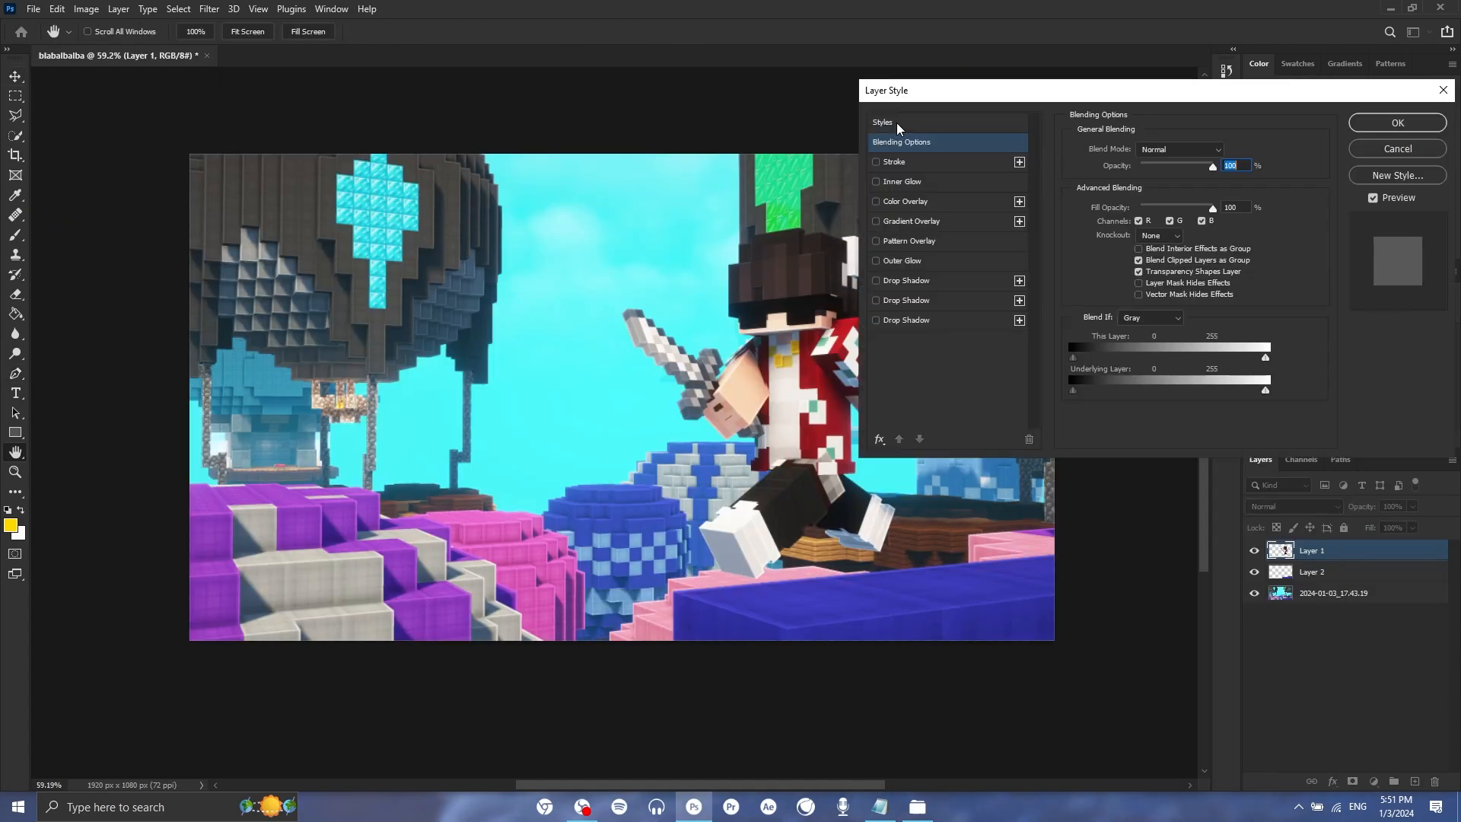
{"action": "left_click", "coordinate": [885, 169]}
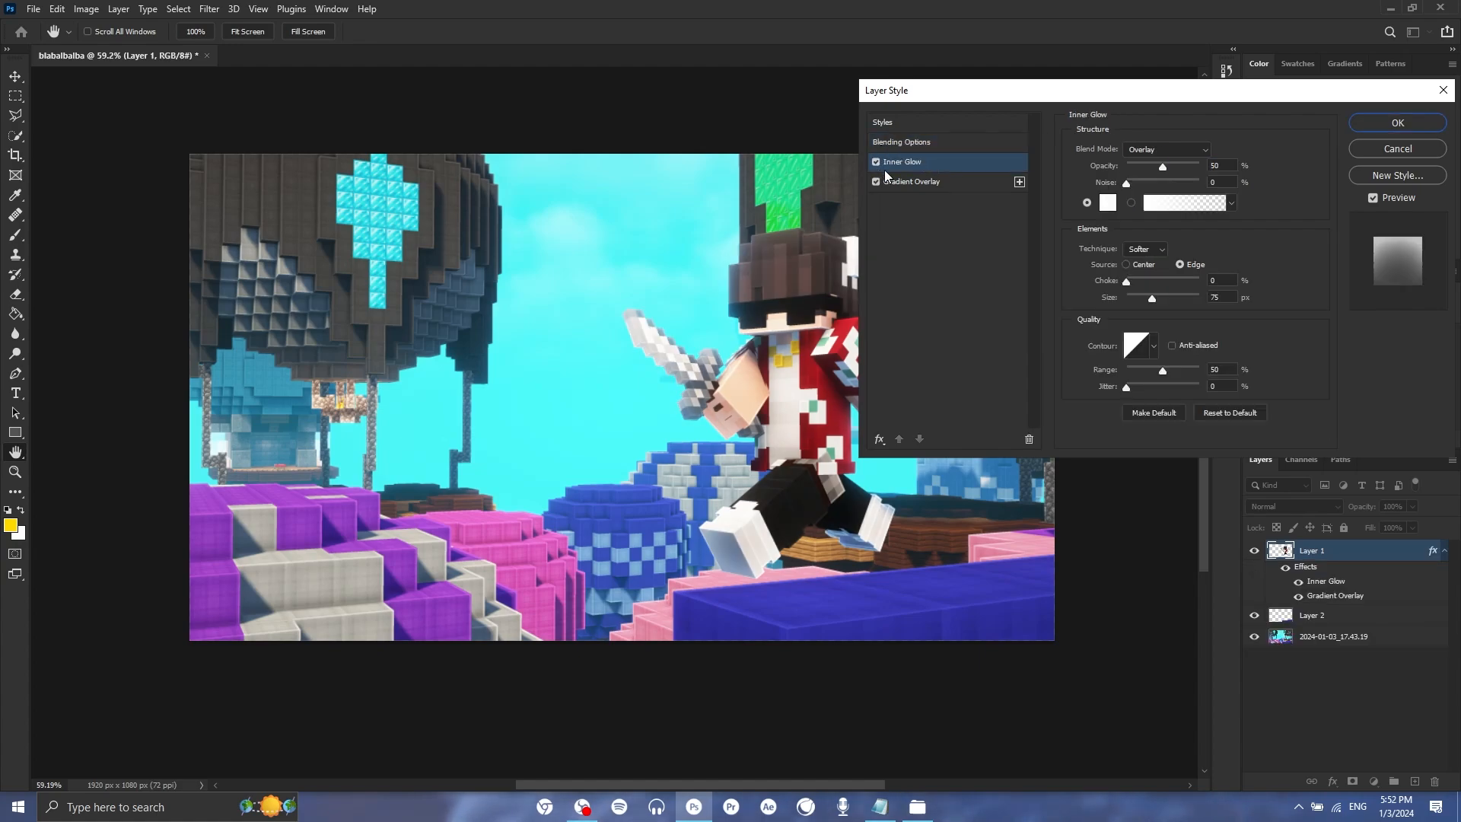
{"action": "left_click", "coordinate": [933, 181]}
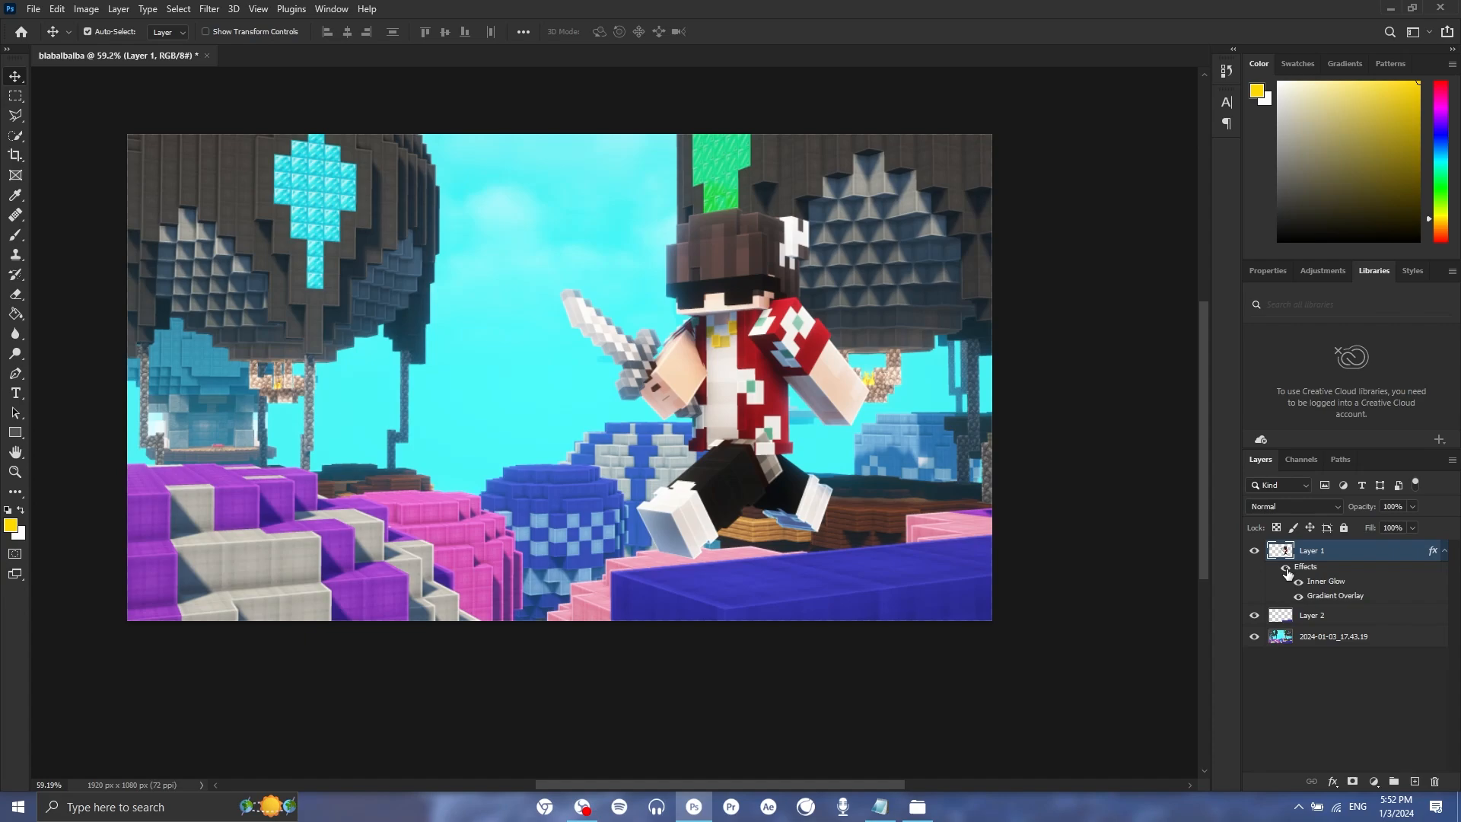
{"action": "left_click", "coordinate": [1287, 568]}
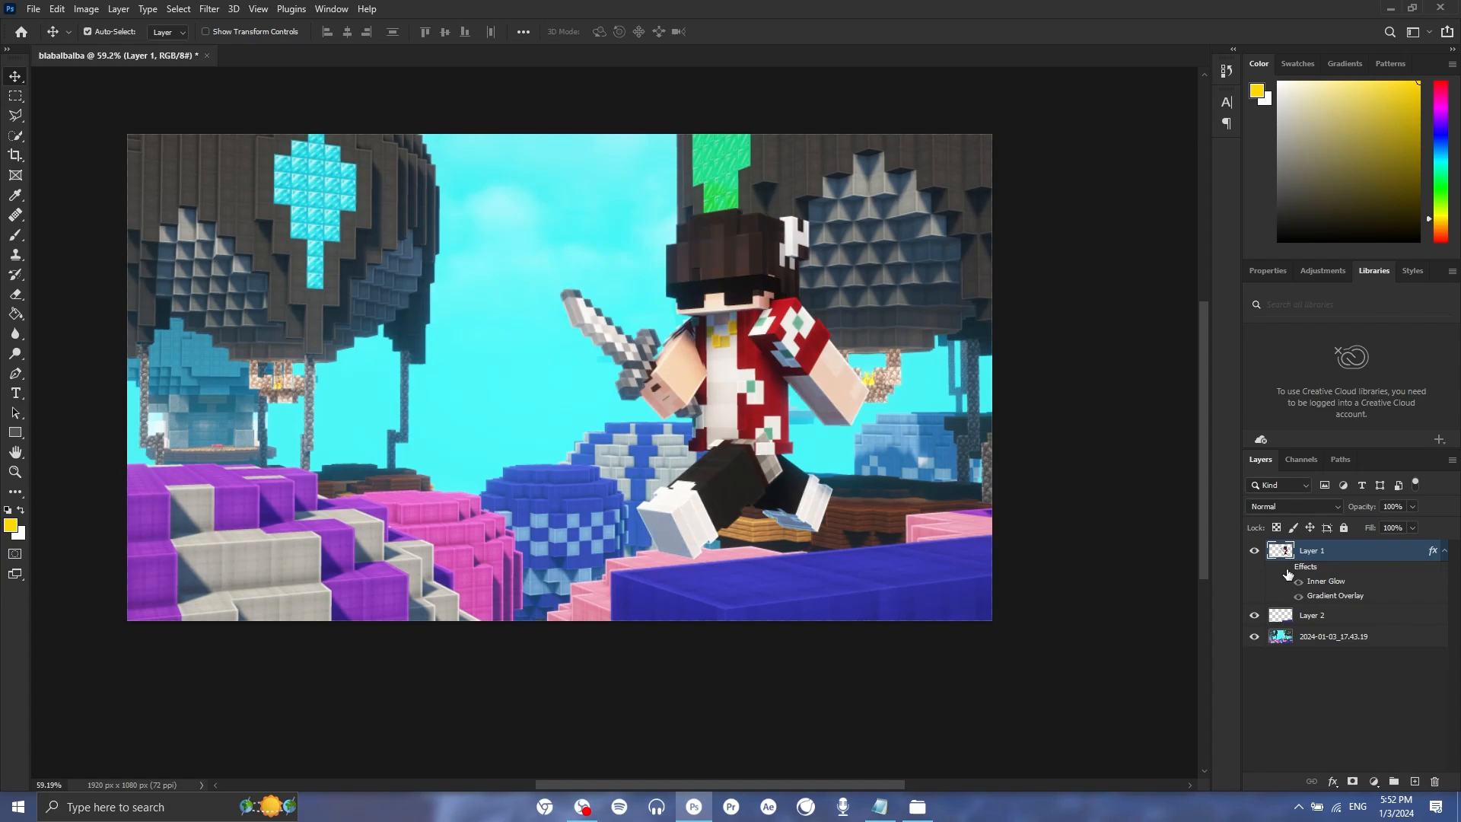
{"action": "left_click", "coordinate": [1287, 569]}
Add Inner Glow and Gradient Overlay effects to the blue platform layer.
{"action": "right_click", "coordinate": [1335, 616]}
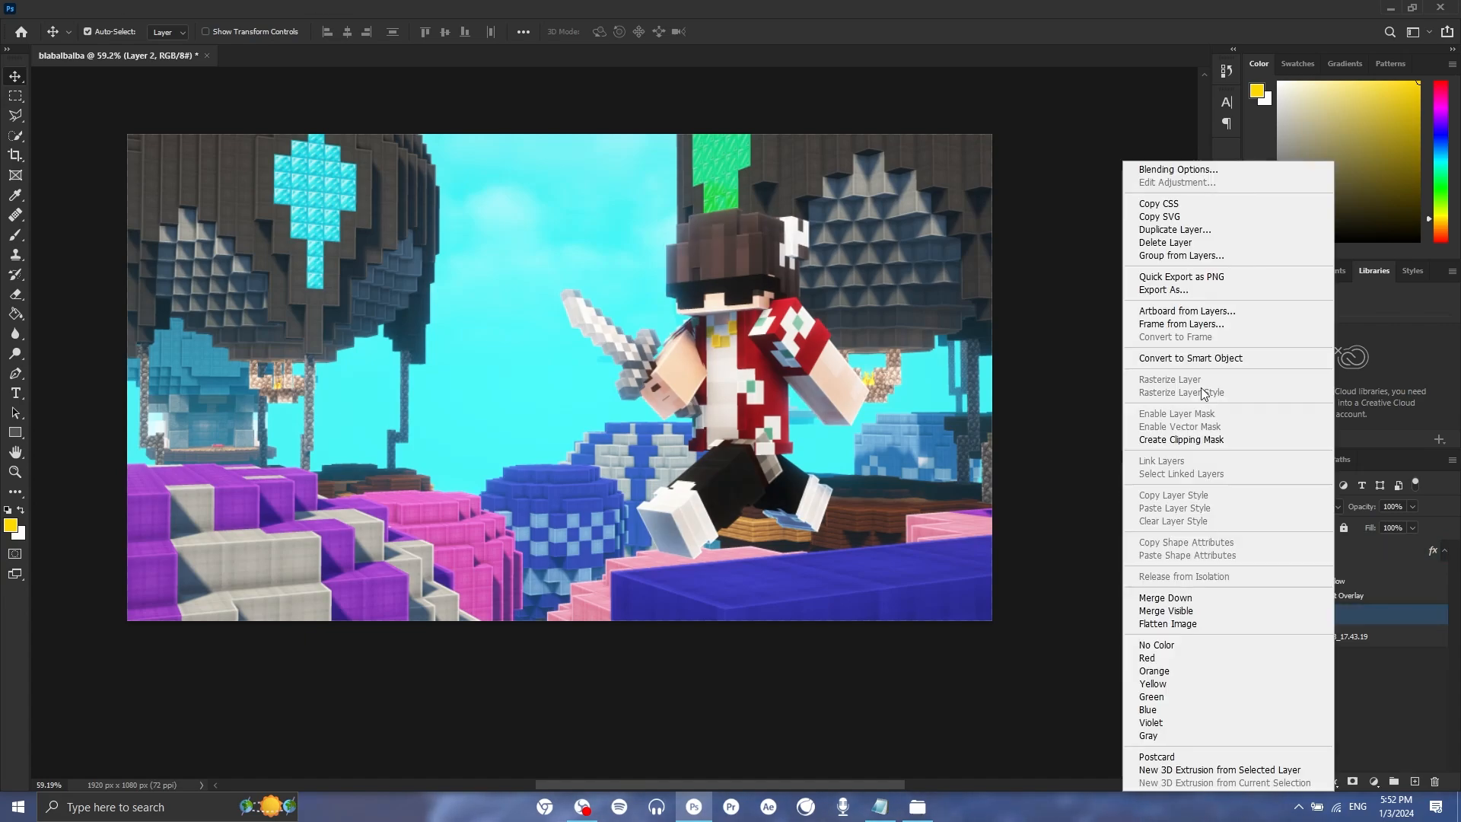
{"action": "left_click", "coordinate": [1167, 167]}
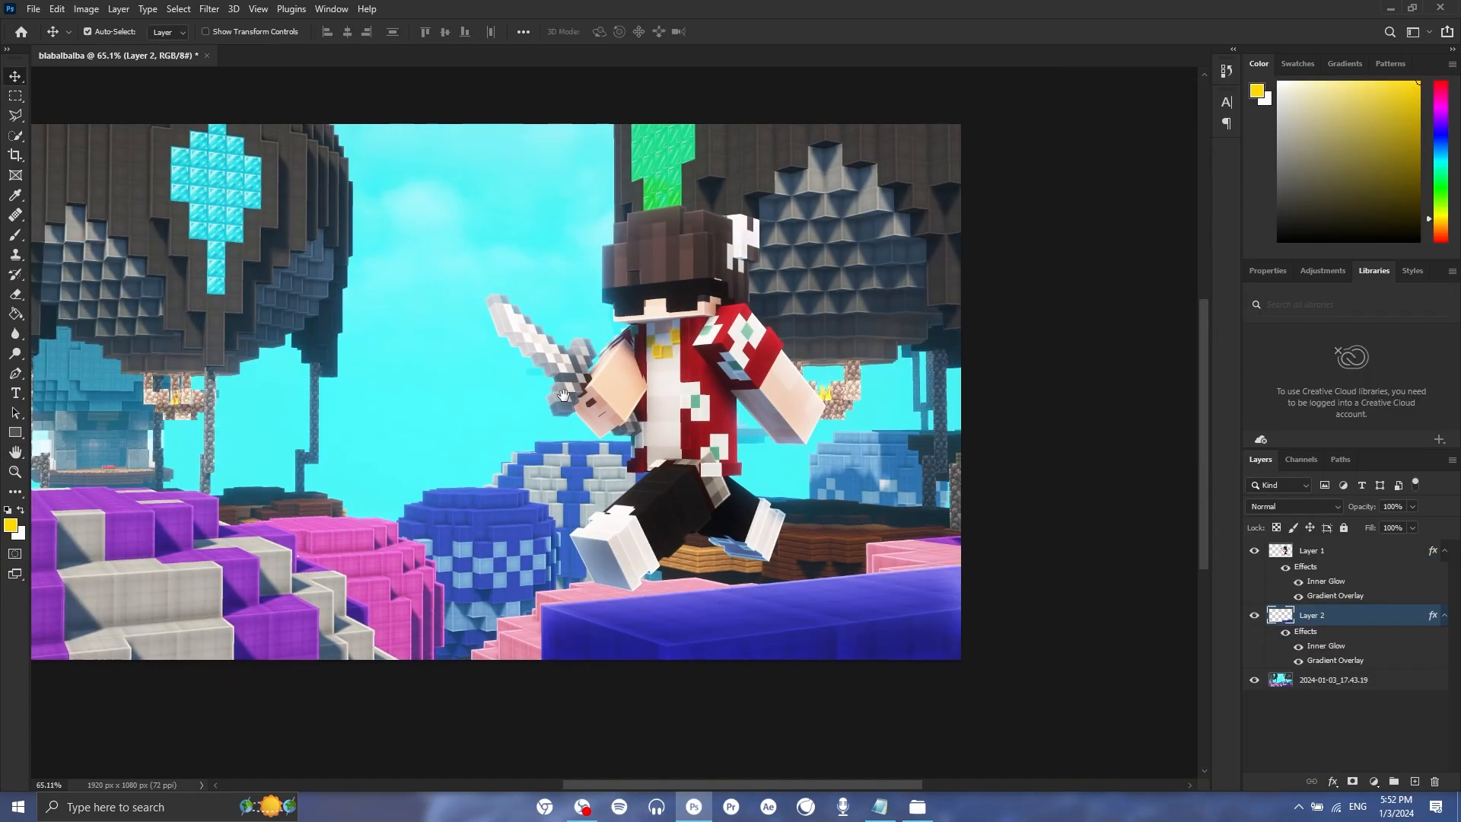
{"action": "left_click_drag", "start_coordinate": [564, 395], "coordinate": [612, 409]}
Apply a Gaussian Blur with a 3.0 pixel radius to the background screenshot layer and select the character layer again.
{"action": "left_click", "coordinate": [1332, 683]}
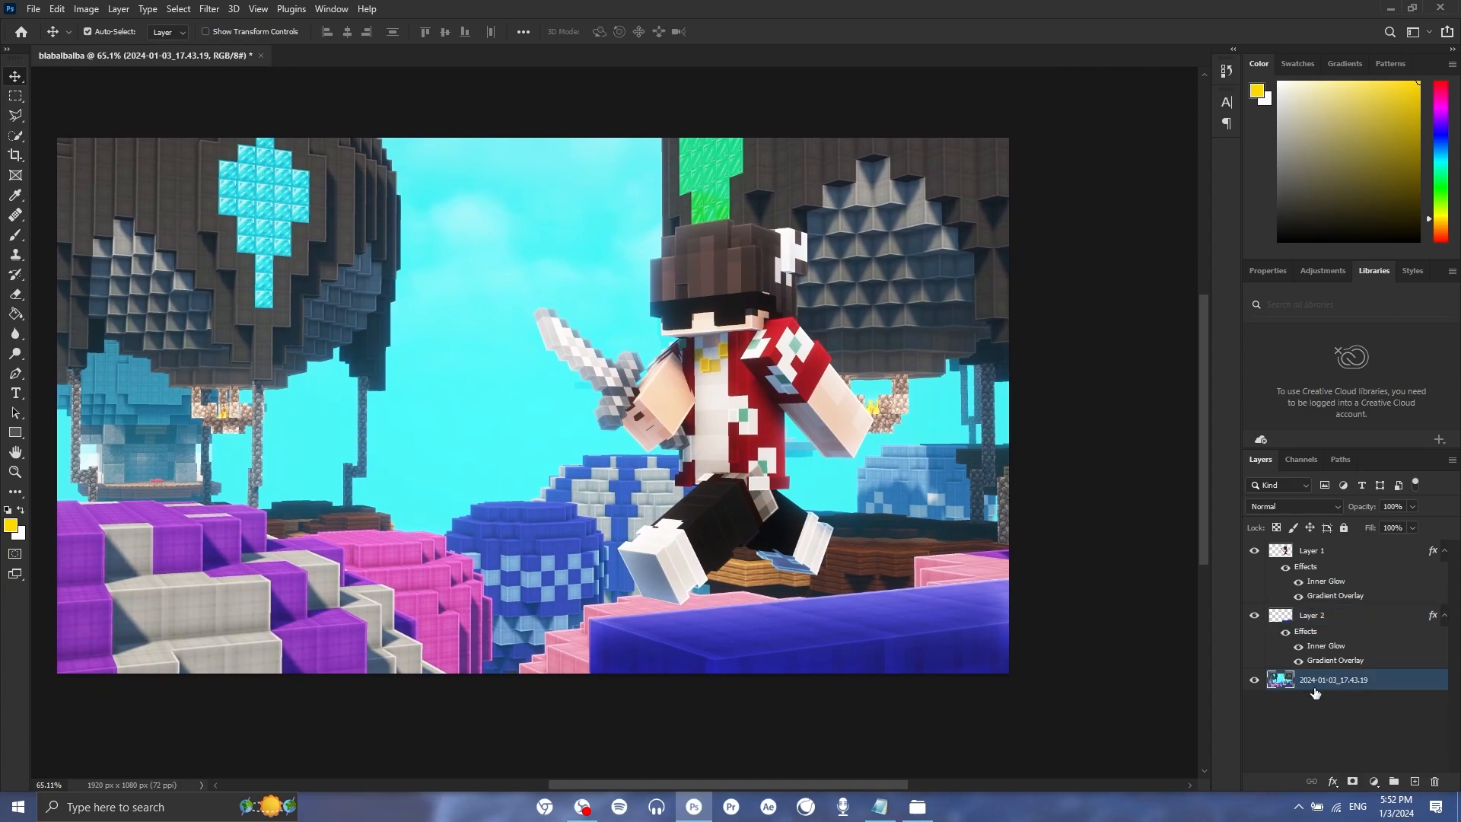
{"action": "left_click", "coordinate": [210, 9]}
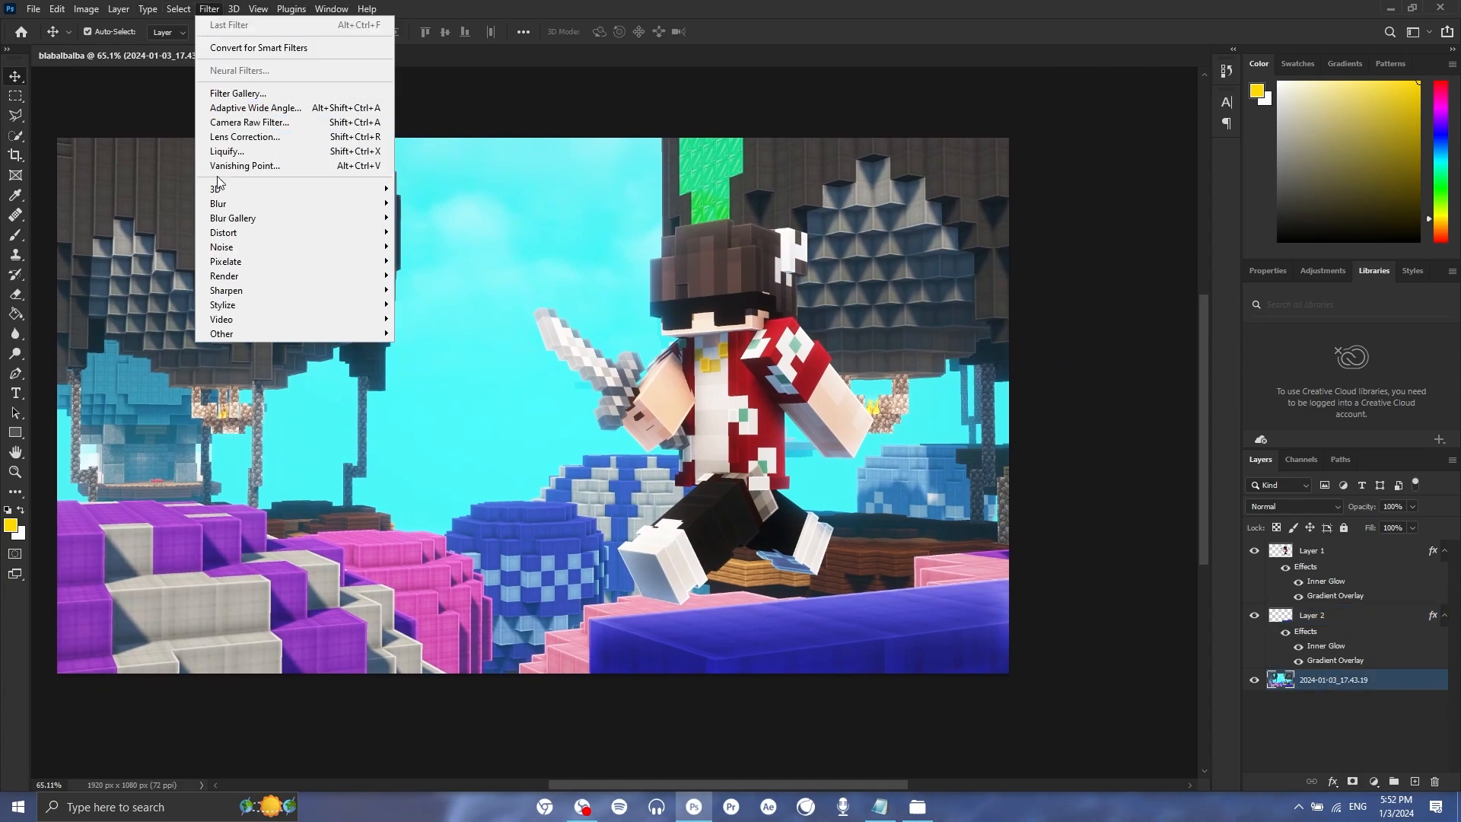
{"action": "mouse_move", "coordinate": [235, 201]}
{"action": "left_click", "coordinate": [449, 261]}
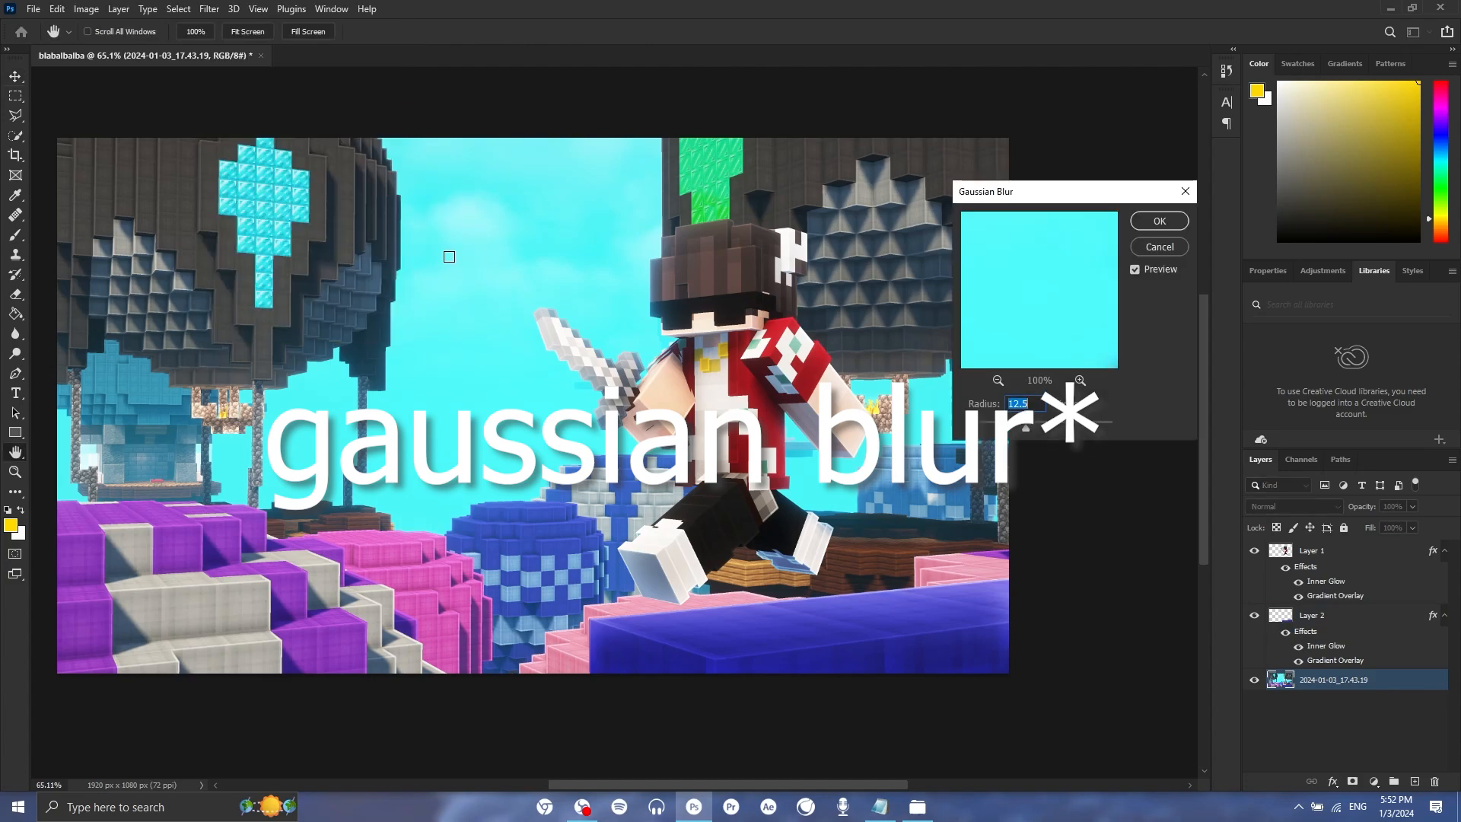
{"action": "left_click_drag", "start_coordinate": [1027, 428], "coordinate": [990, 431]}
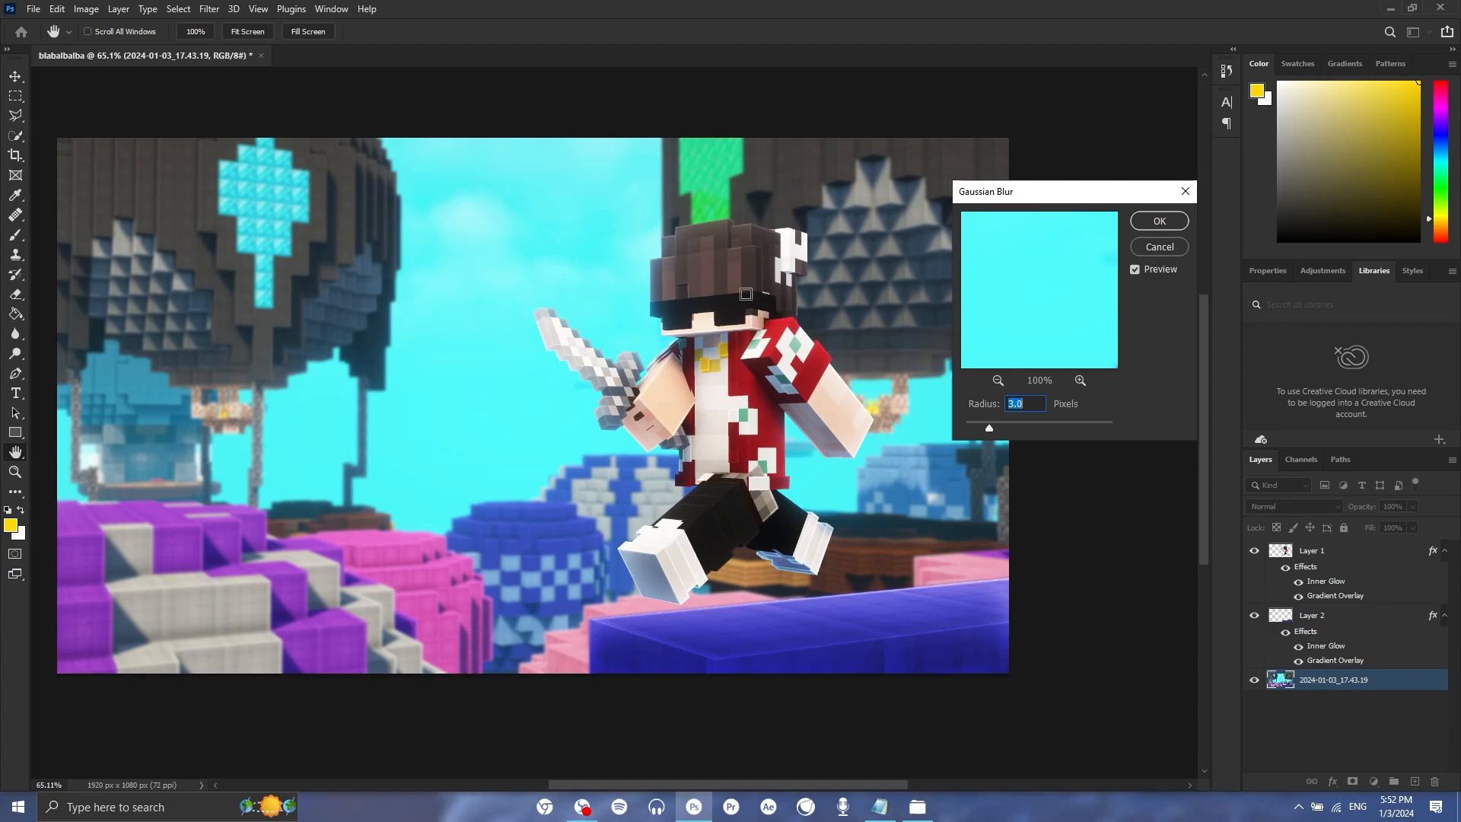
{"action": "left_click", "coordinate": [1180, 220]}
{"action": "left_click", "coordinate": [1365, 551]}
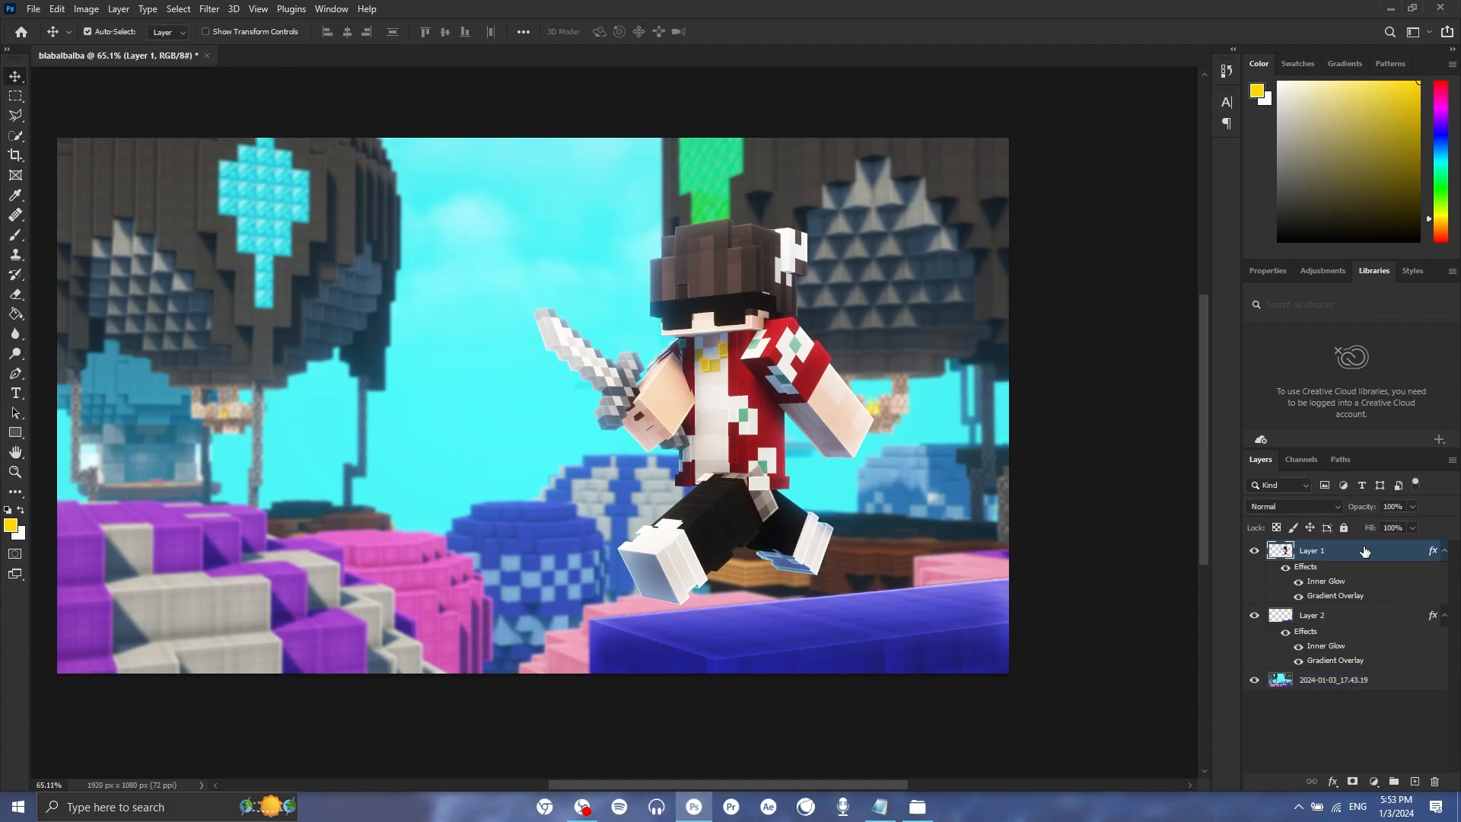
Duplicate the character layer, clear the layer style from the original beneath the copy, and convert that original to a smart object.
{"action": "key", "text": "ctrl+j"}
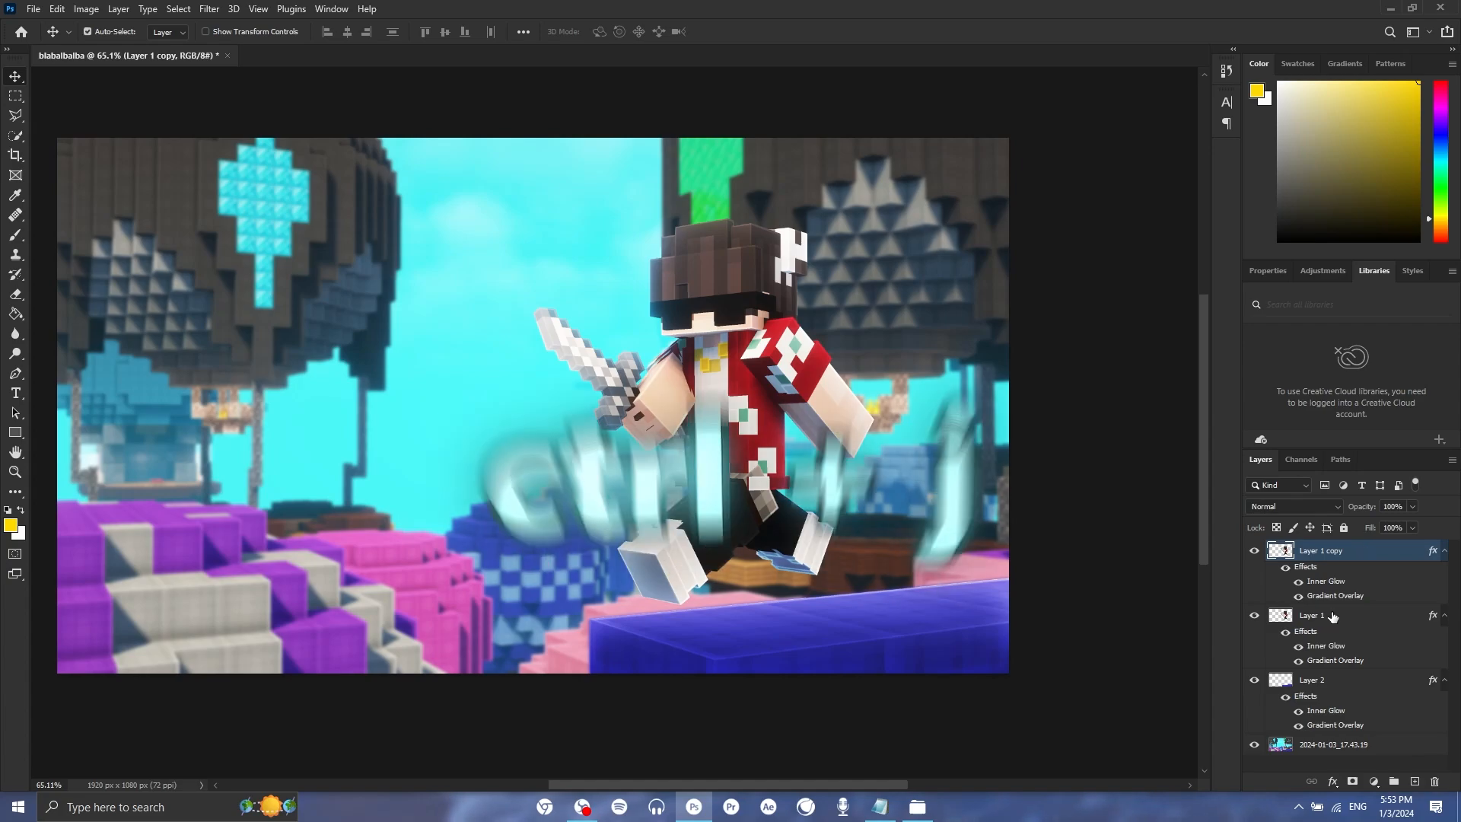
{"action": "right_click", "coordinate": [1350, 620]}
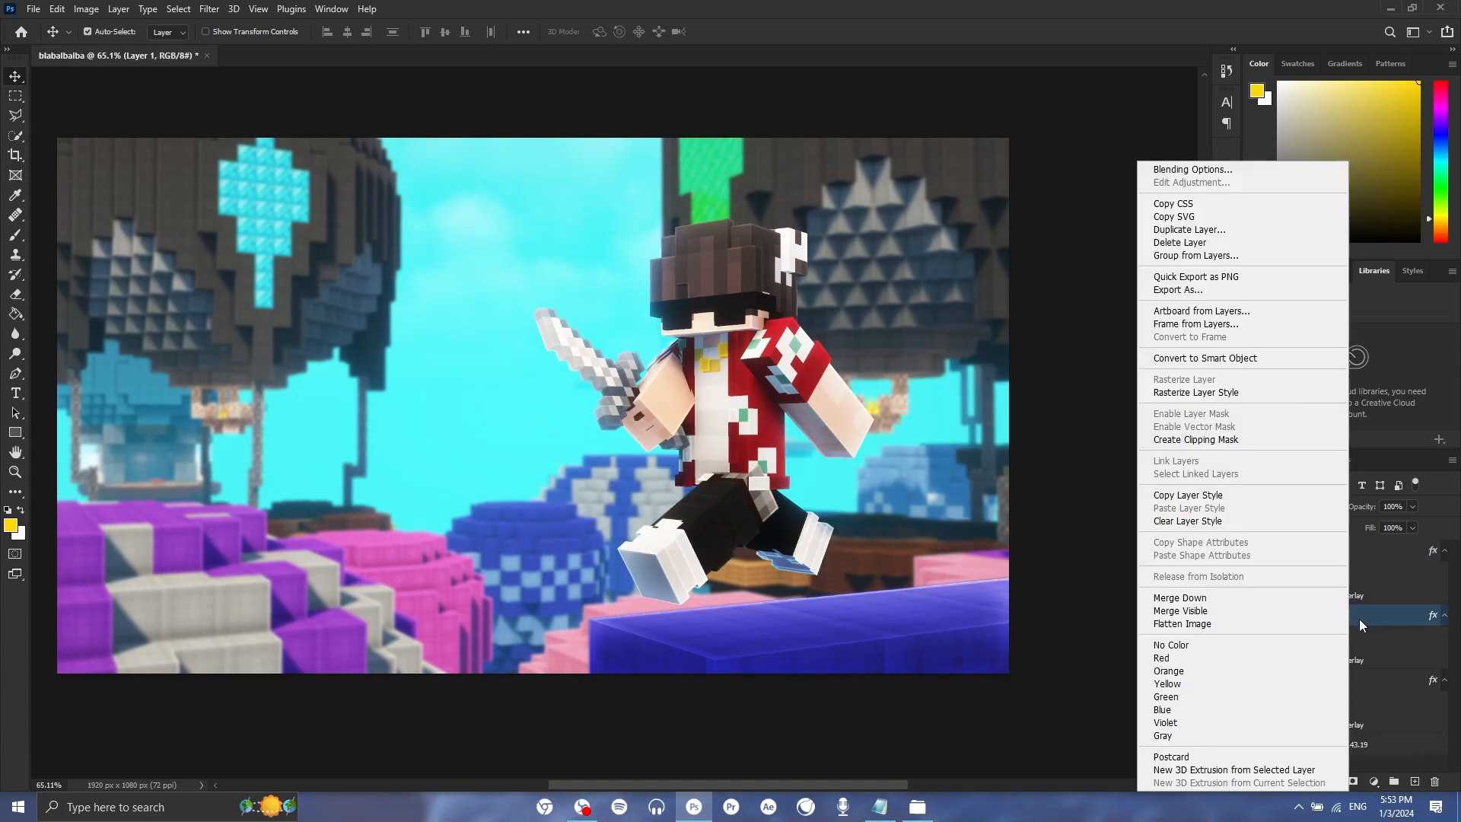
{"action": "left_click", "coordinate": [1201, 521]}
{"action": "right_click", "coordinate": [1359, 615]}
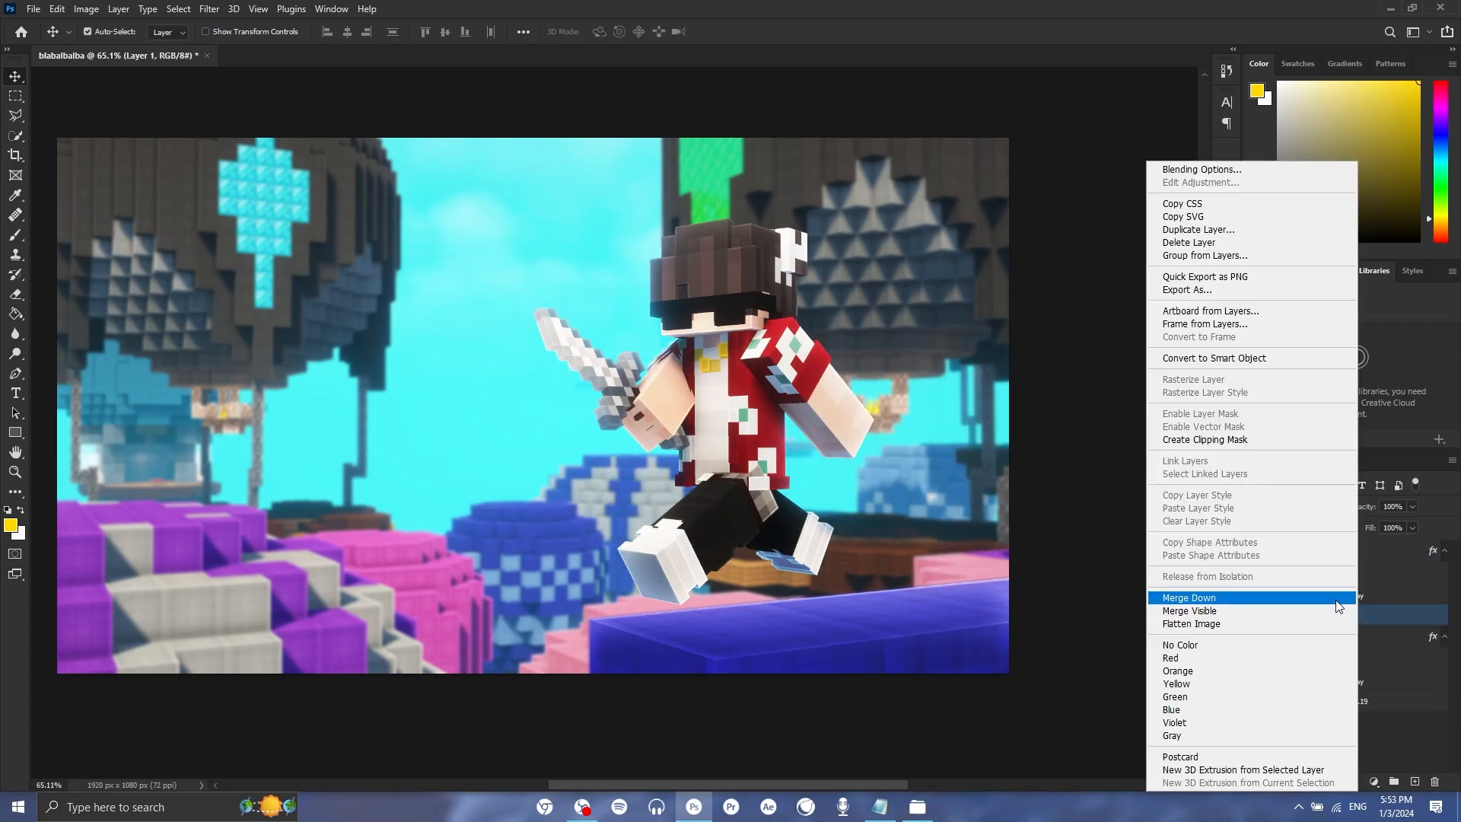
{"action": "left_click", "coordinate": [1237, 358]}
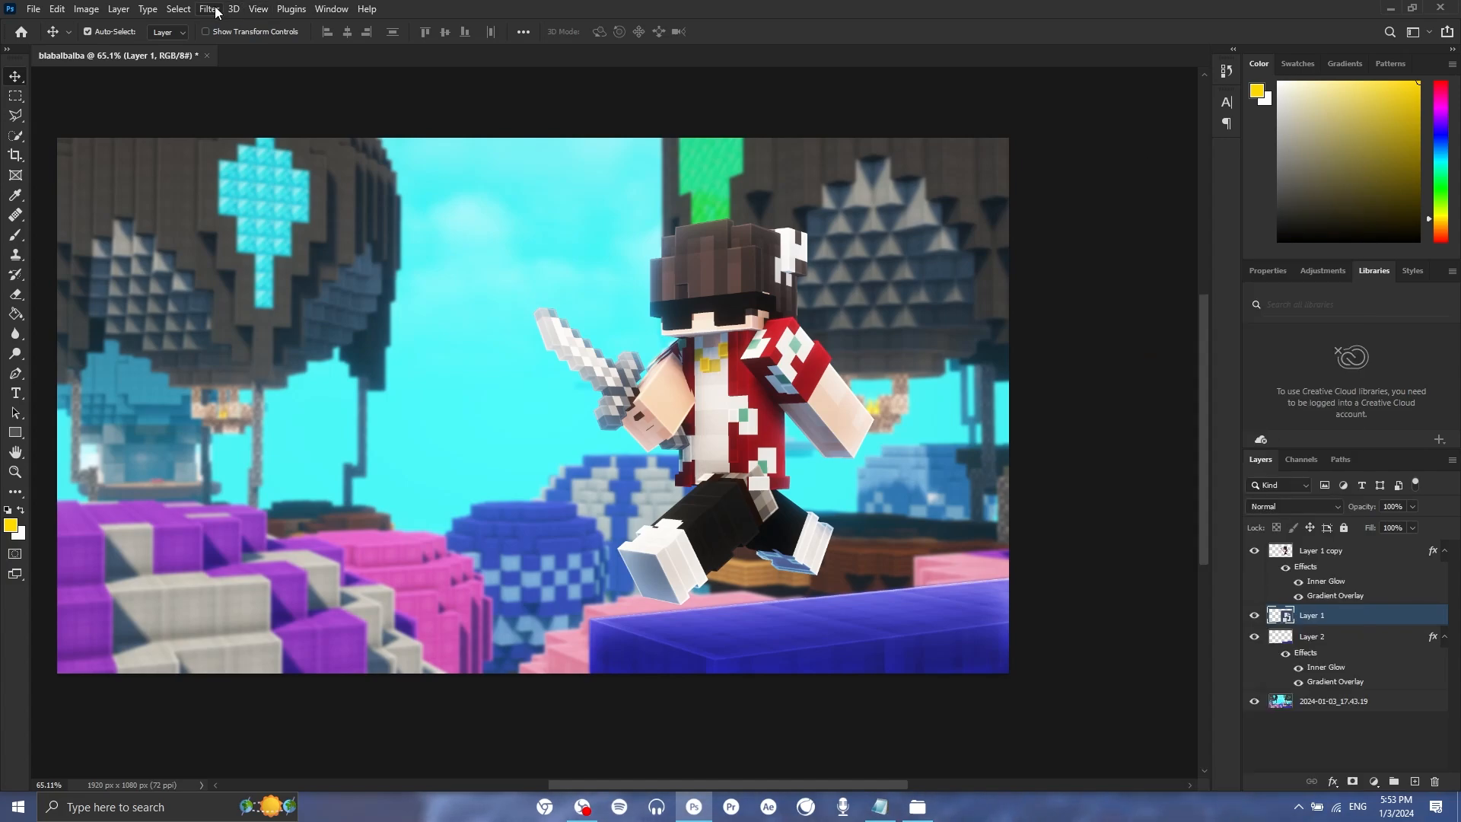
Apply a Path Blur running slightly upward behind the character on Layer 1, with Centered Blur off and speed 51%.
{"action": "left_click", "coordinate": [210, 9]}
{"action": "mouse_move", "coordinate": [296, 218]}
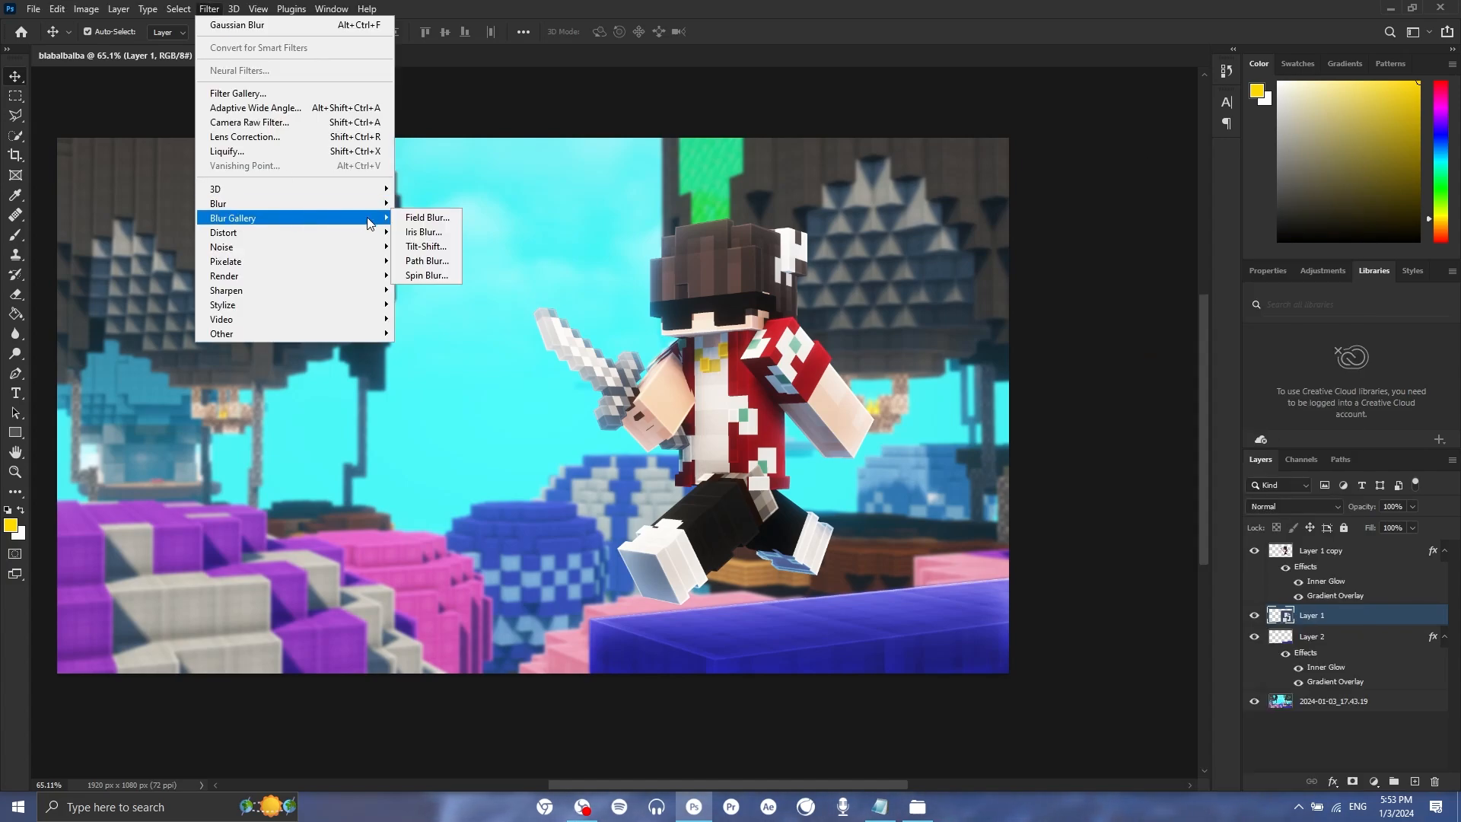
{"action": "left_click", "coordinate": [436, 261]}
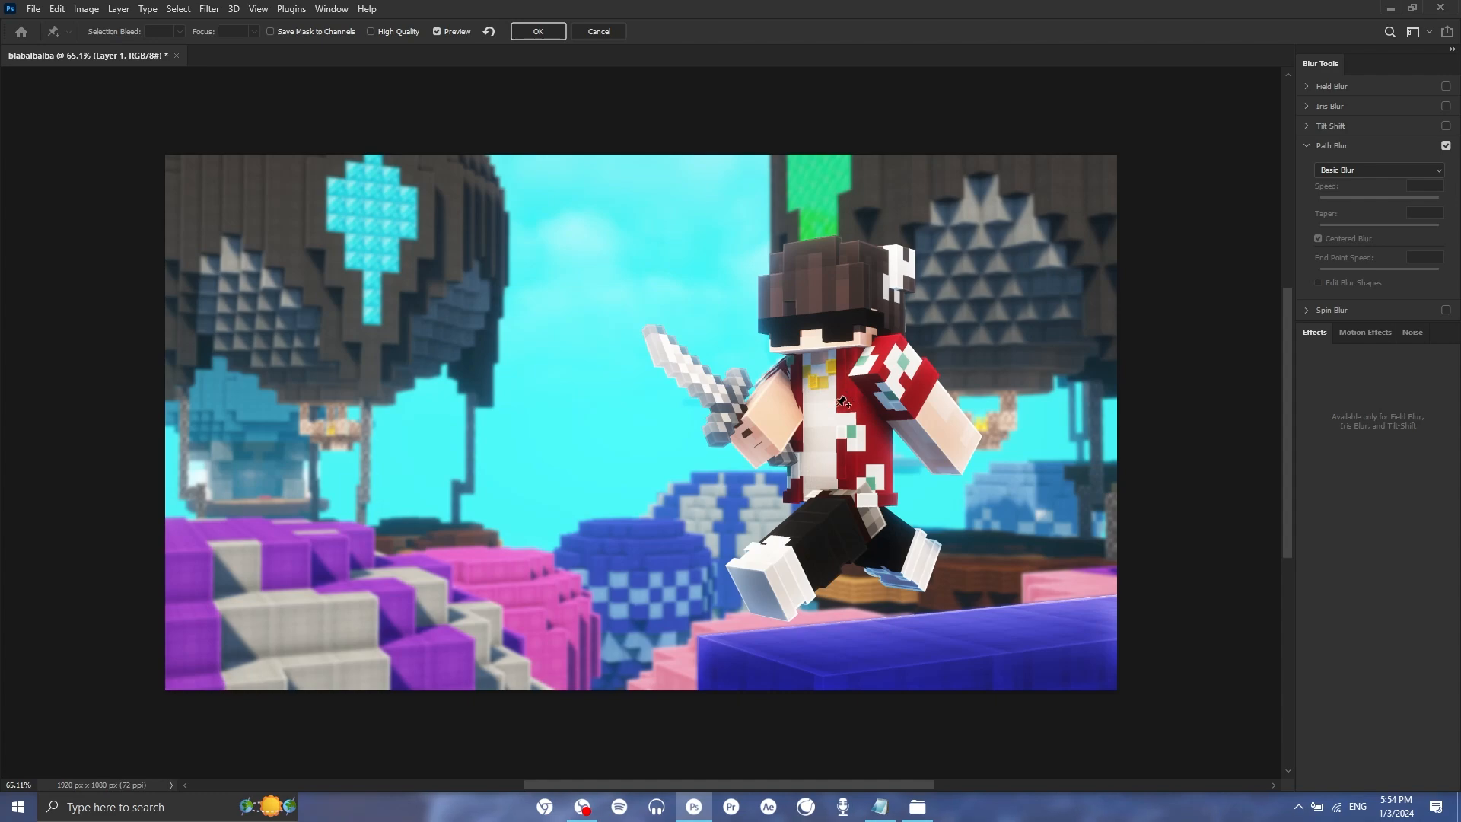
{"action": "double_click", "coordinate": [989, 325]}
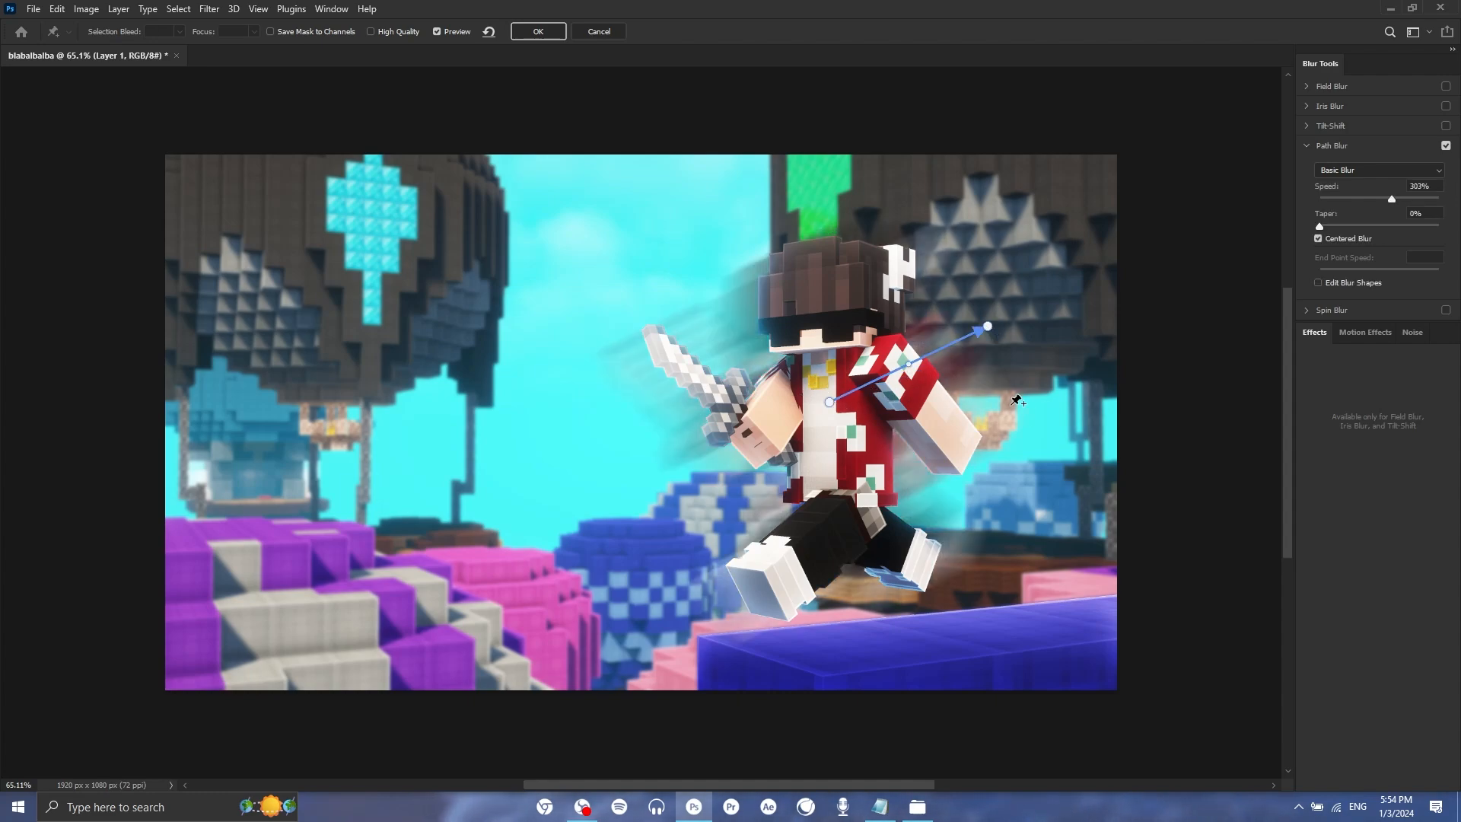
{"action": "left_click", "coordinate": [1318, 239]}
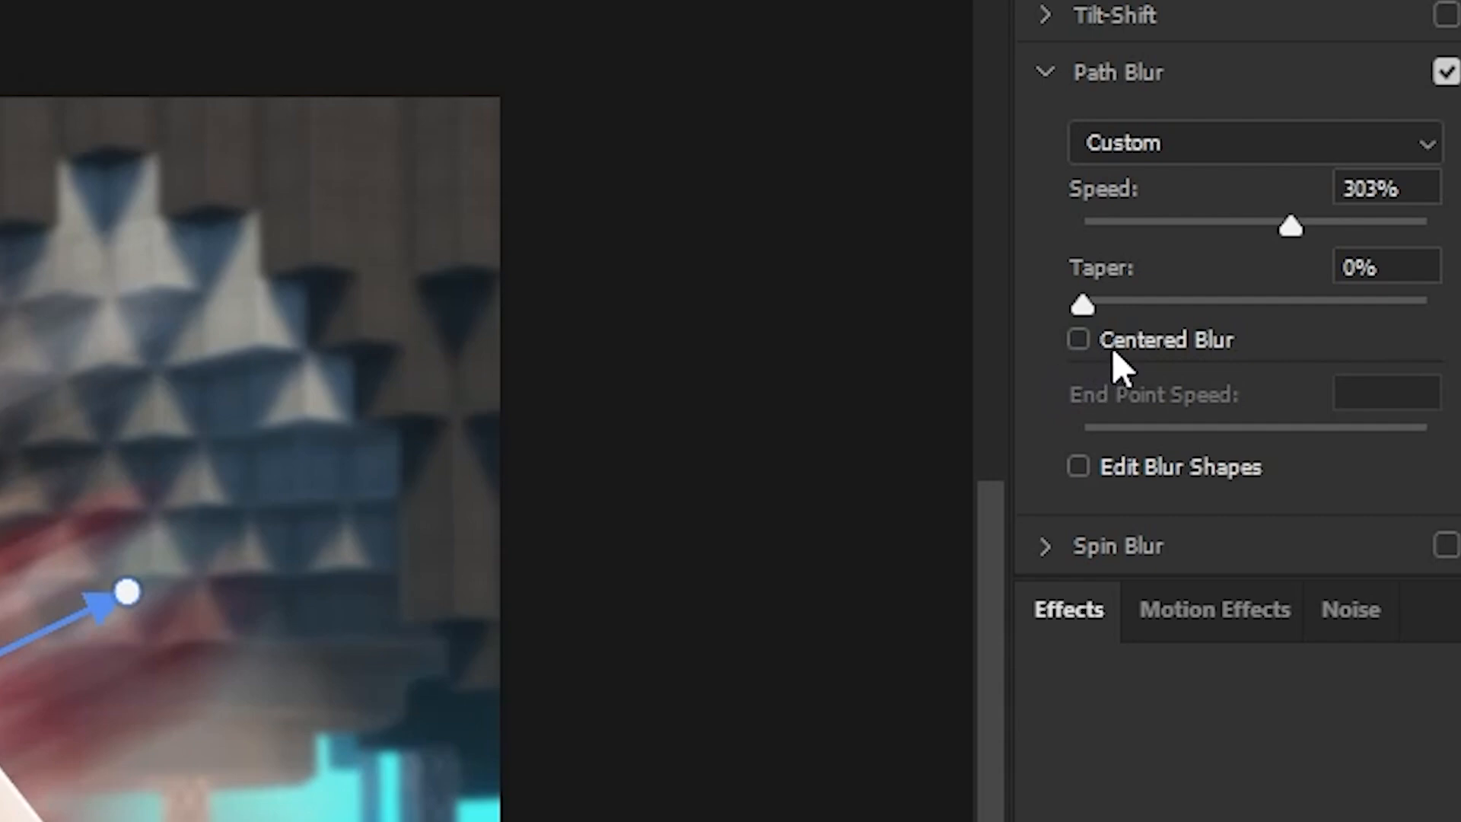
{"action": "left_click_drag", "start_coordinate": [1273, 221], "coordinate": [1131, 226]}
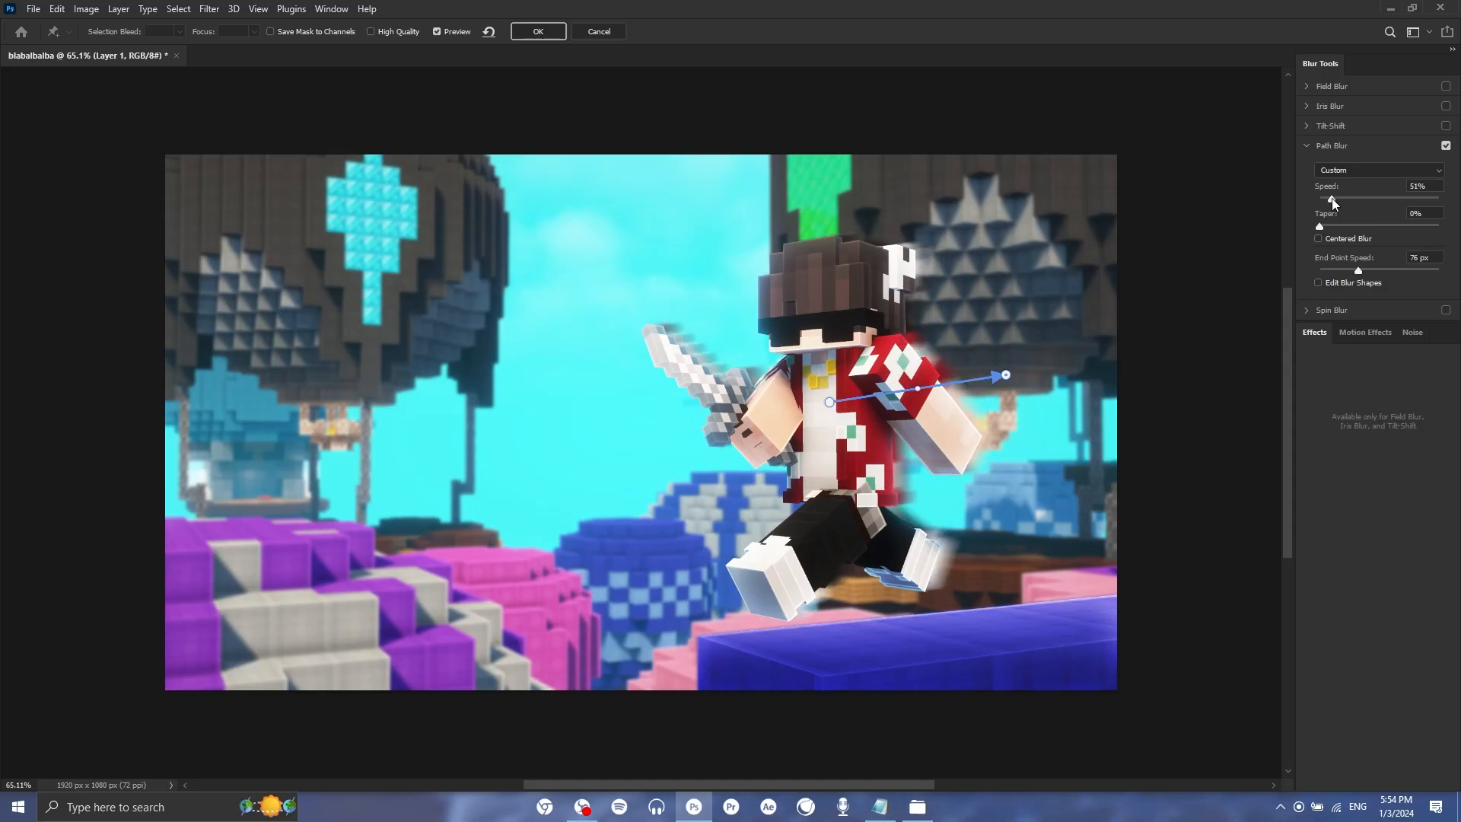
{"action": "left_click", "coordinate": [1332, 198]}
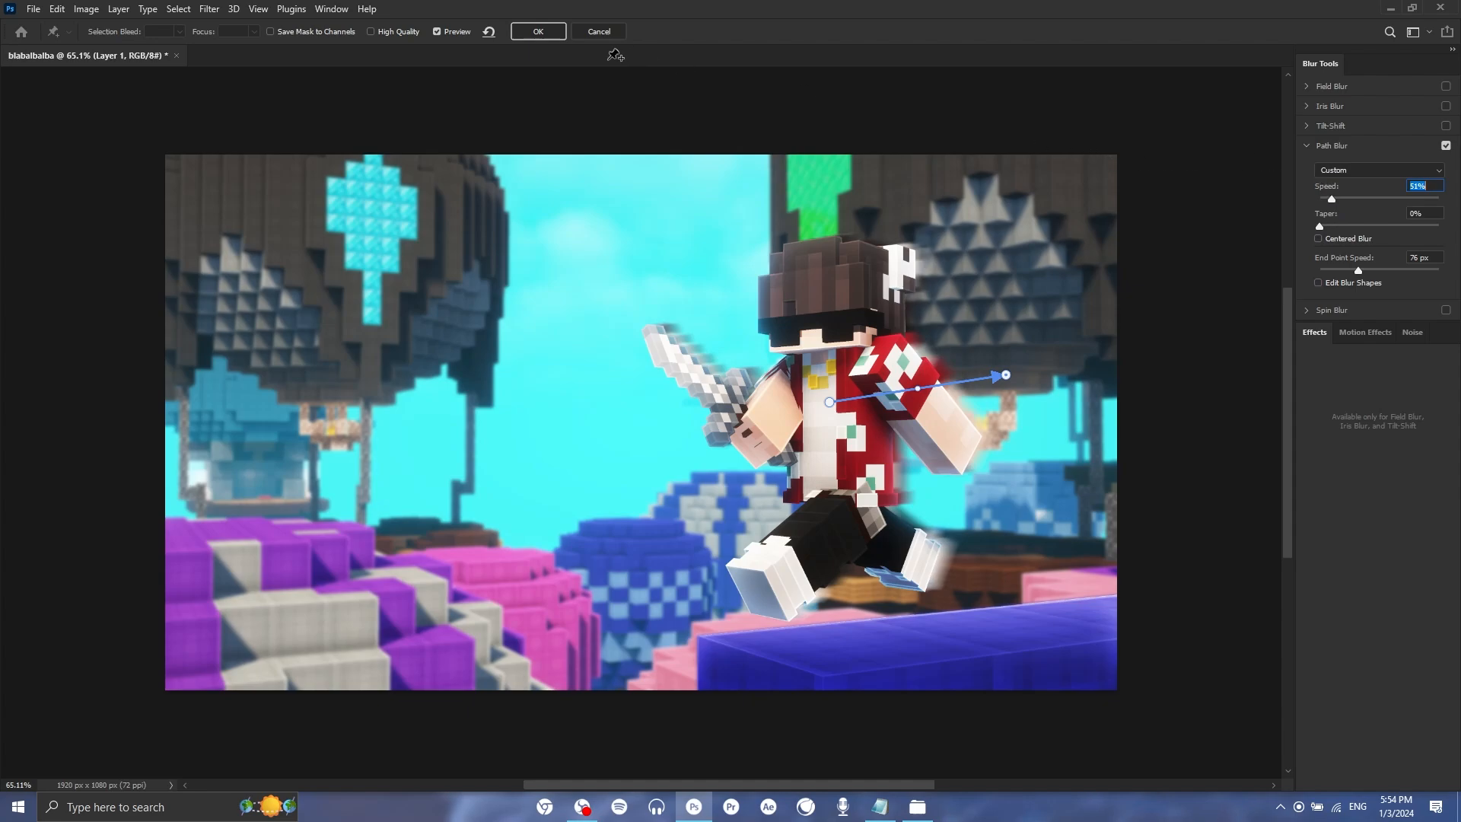
{"action": "left_click", "coordinate": [537, 32]}
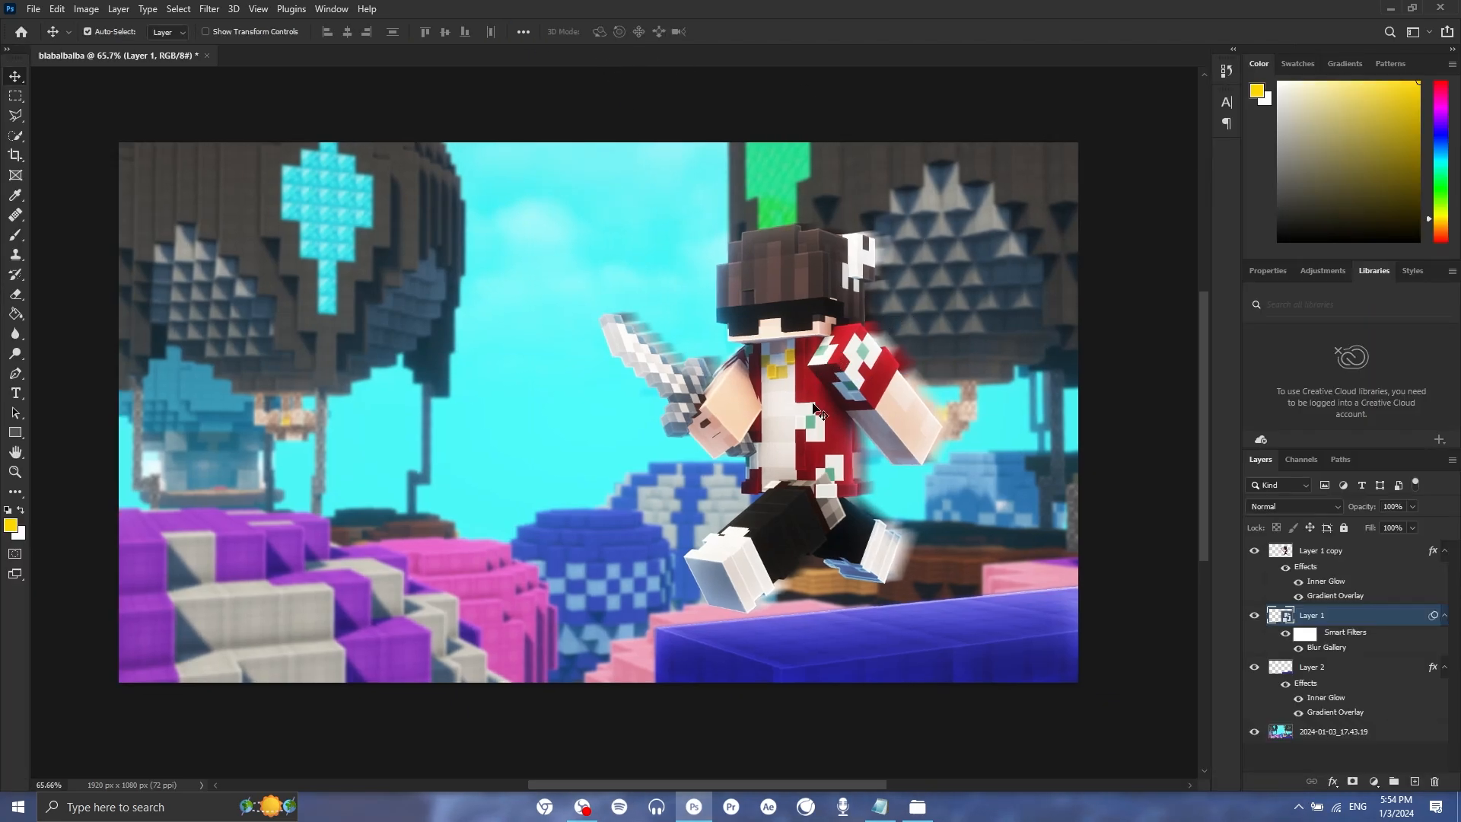
Rasterize the blurred Layer 1 and erase motion blur around the sword with the large soft eraser, undoing the last stroke.
{"action": "key", "text": "e"}
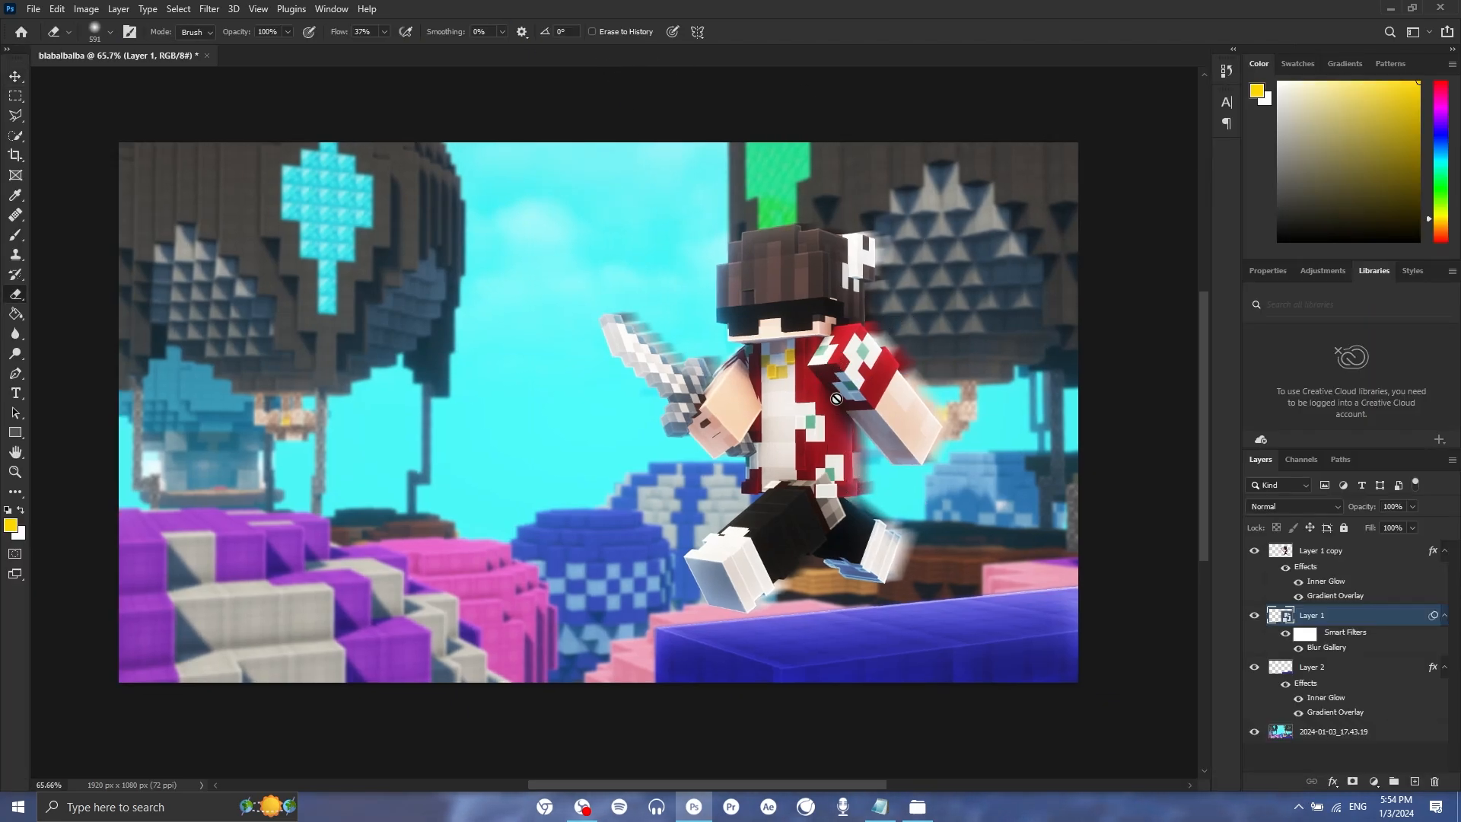
{"action": "right_click", "coordinate": [1378, 622]}
{"action": "left_click", "coordinate": [1272, 414]}
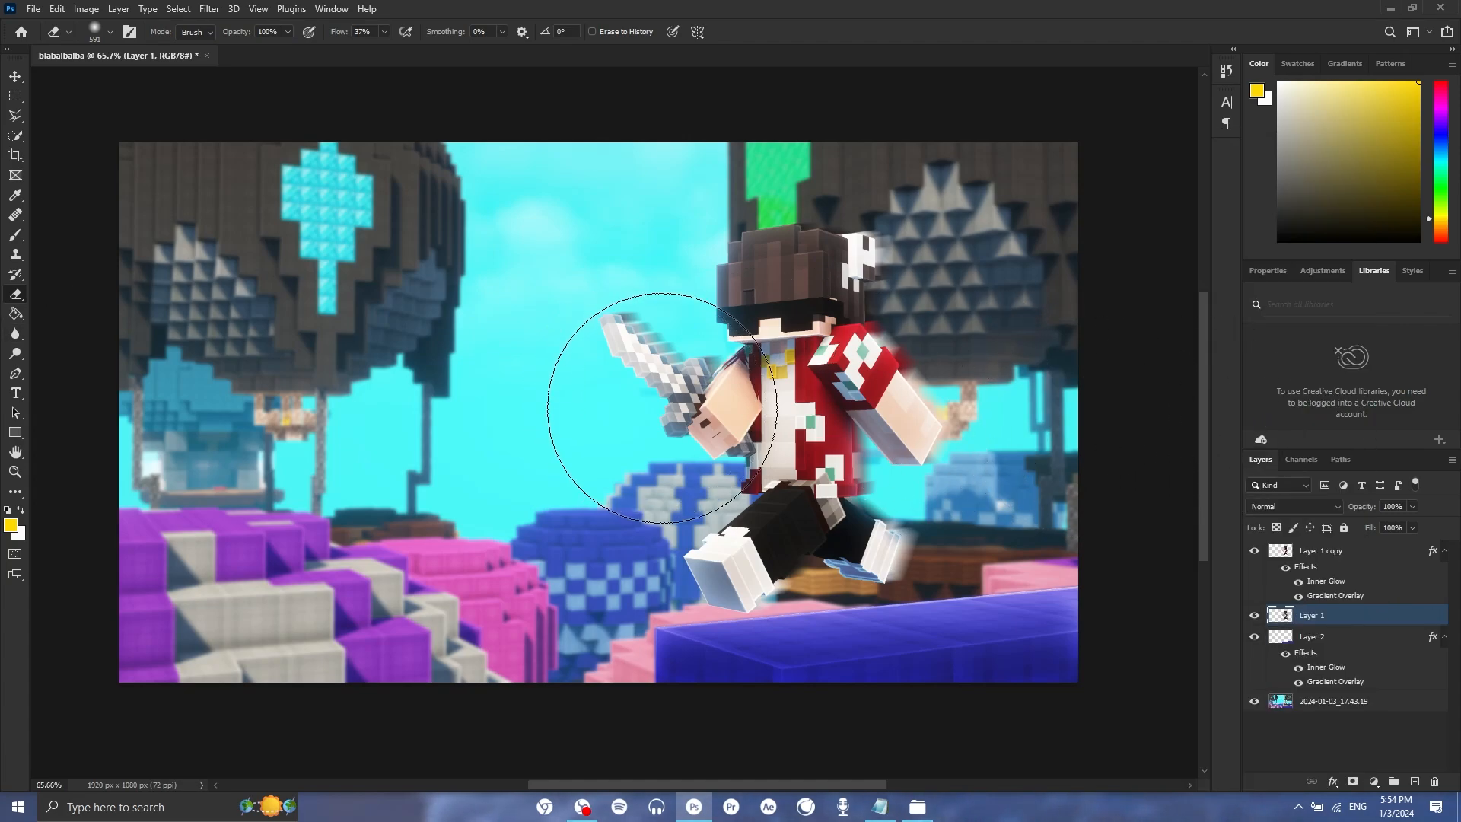
{"action": "right_click", "coordinate": [662, 408]}
{"action": "left_click_drag", "start_coordinate": [617, 357], "coordinate": [565, 351]}
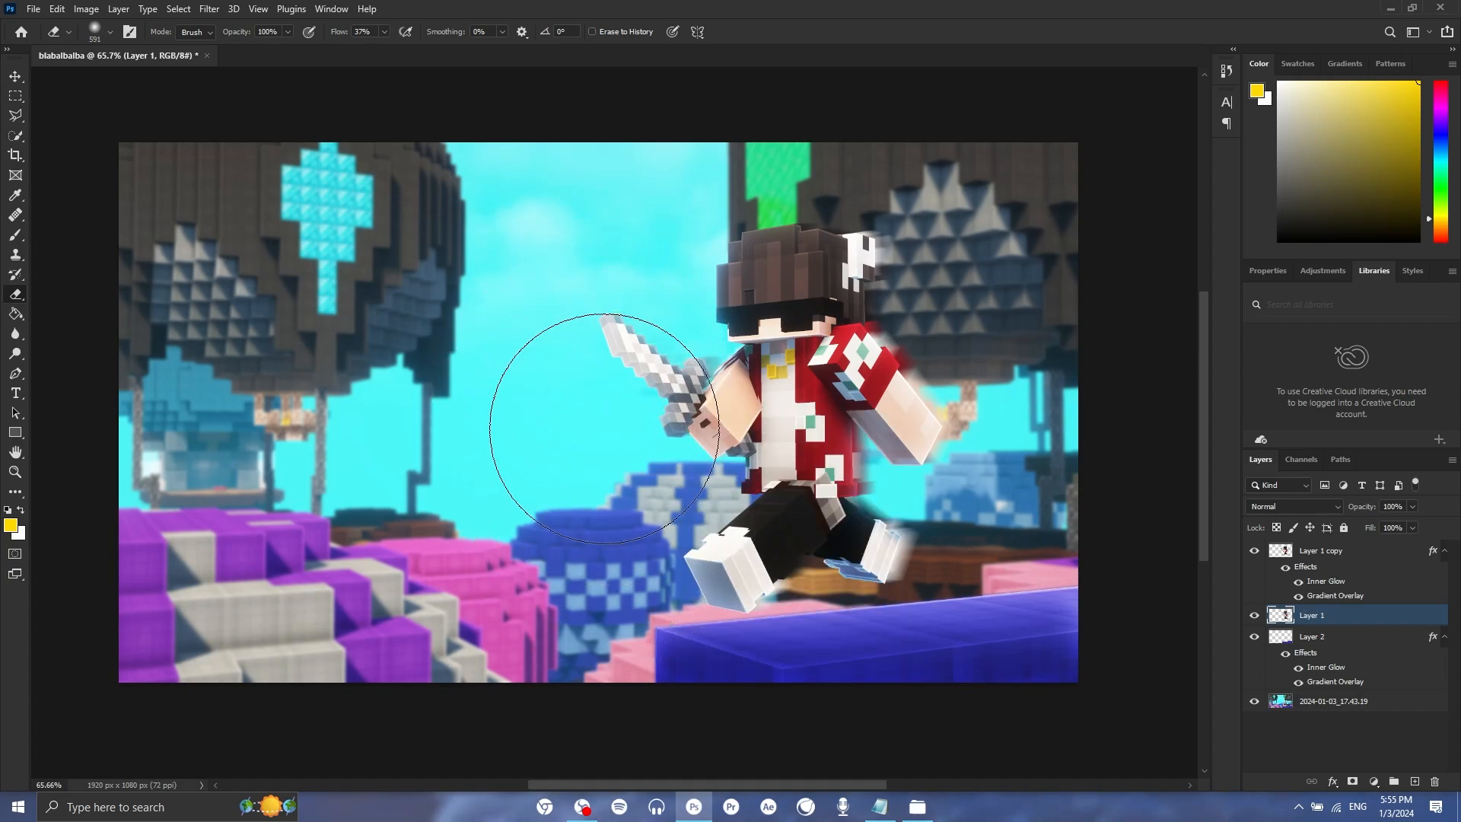
{"action": "key", "text": "ctrl+z"}
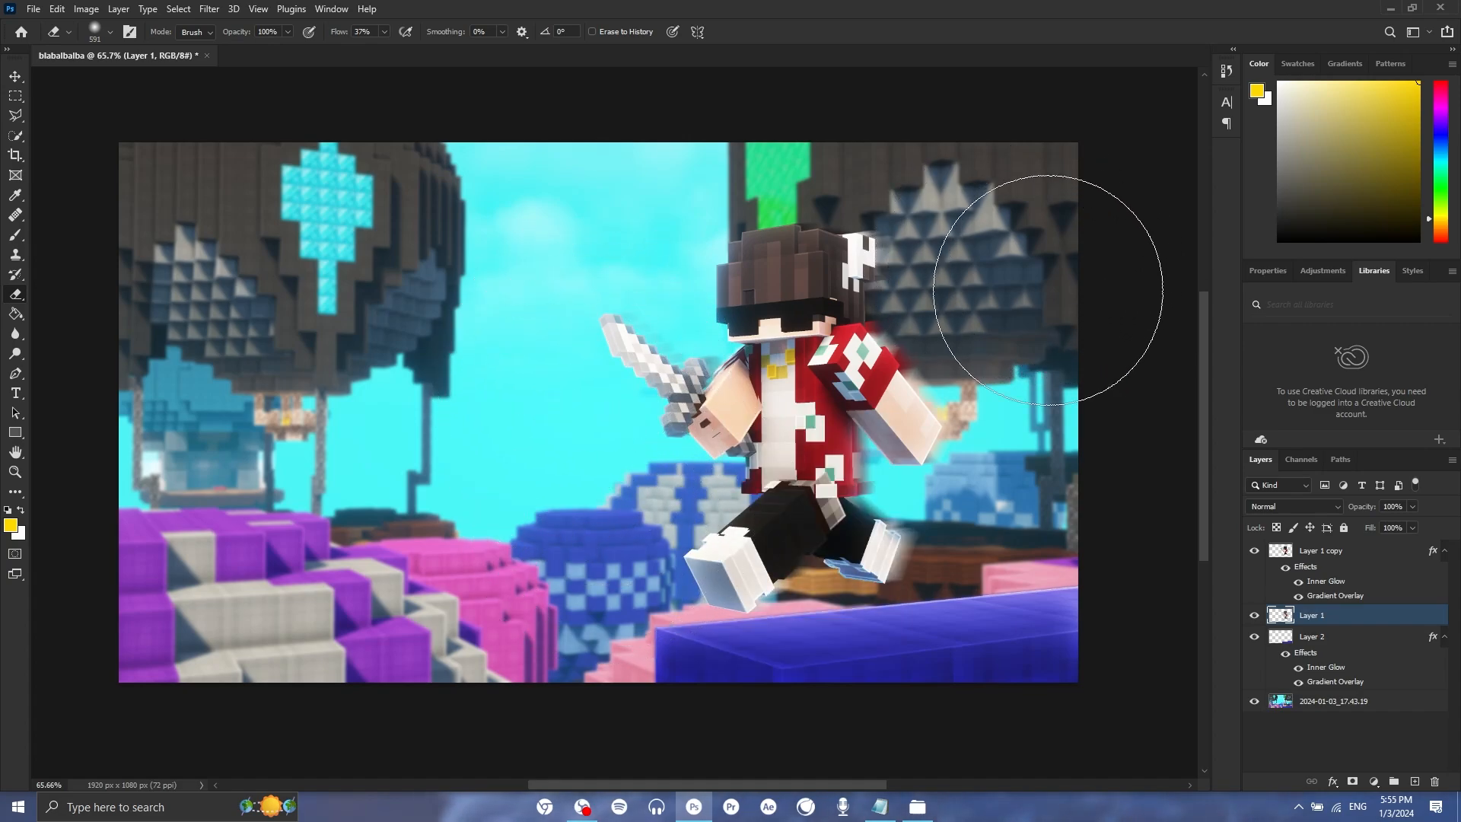
Scale up the character, its blurred copy and the blue platform layers slightly together, then deselect them.
{"action": "scroll", "coordinate": [663, 562], "scroll_direction": "down", "scroll_amount": 3}
{"action": "scroll", "coordinate": [677, 510], "scroll_direction": "up", "scroll_amount": 5}
{"action": "scroll", "coordinate": [694, 486], "scroll_direction": "down", "scroll_amount": 2}
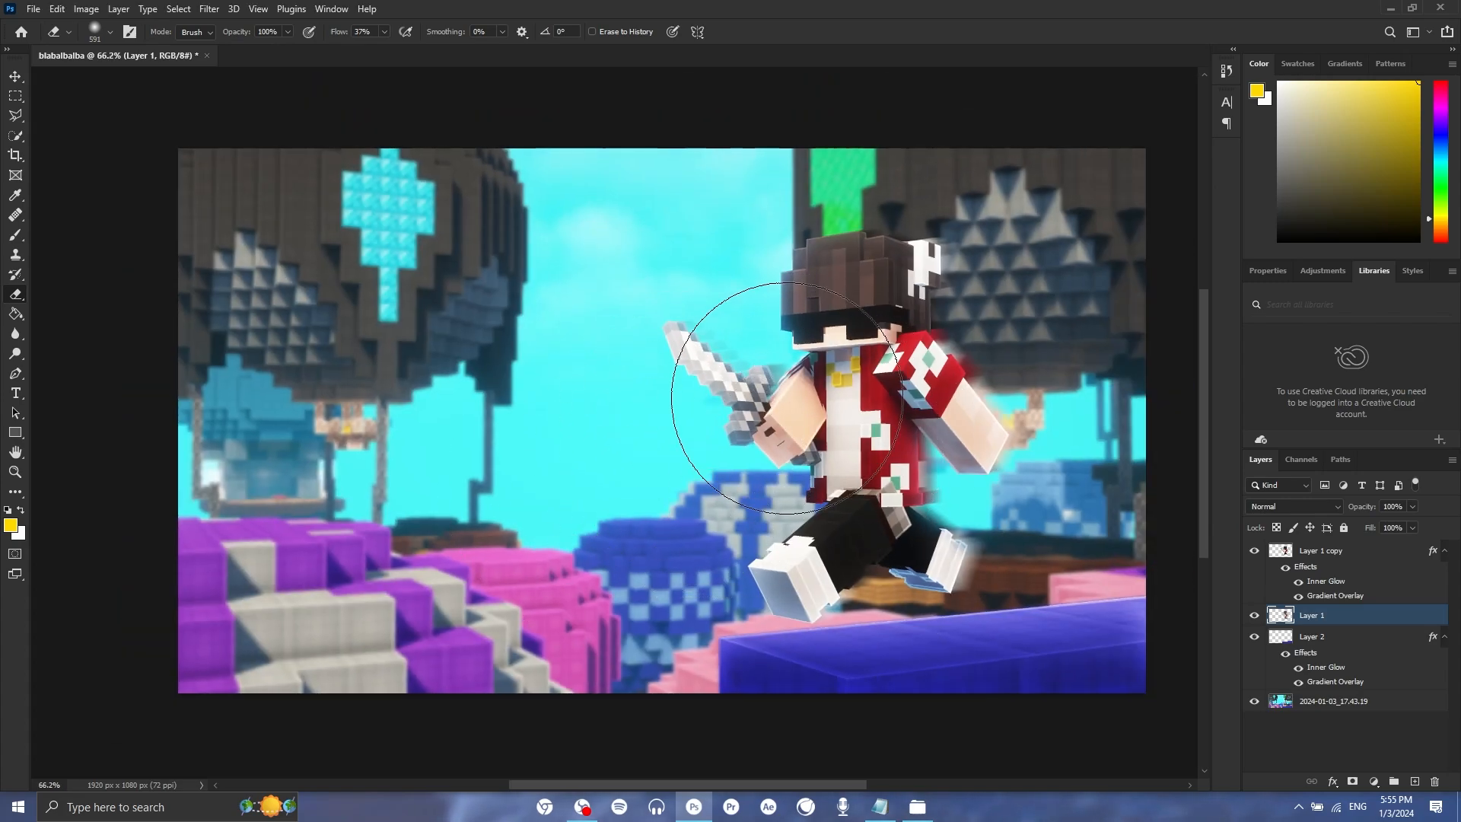
{"action": "key", "text": "ctrl+t"}
{"action": "left_click_drag", "start_coordinate": [903, 227], "coordinate": [903, 200]}
{"action": "key", "text": "Return"}
{"action": "key", "text": "e"}
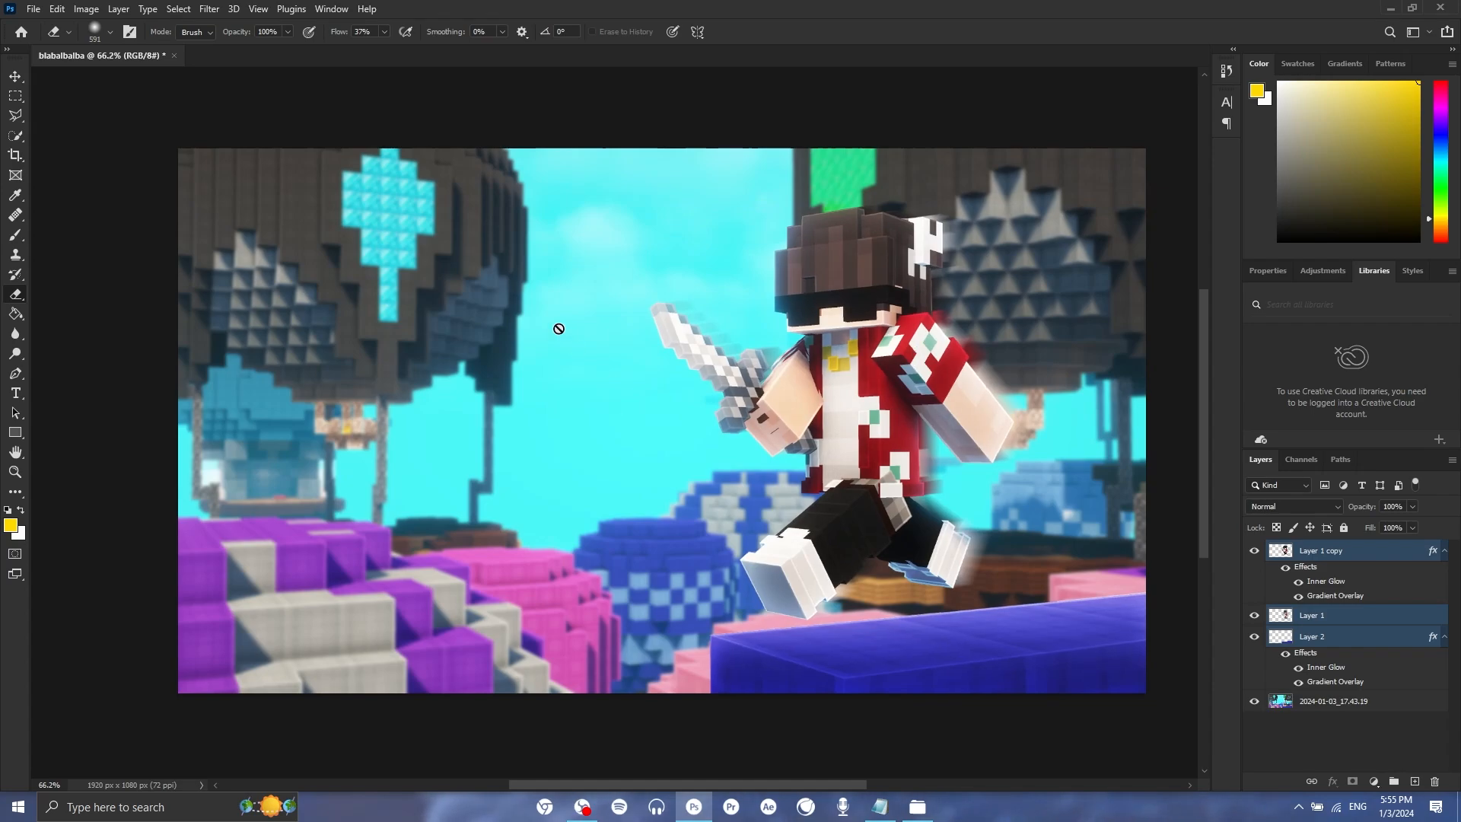
{"action": "left_click", "coordinate": [17, 77]}
{"action": "scroll", "coordinate": [784, 490], "scroll_direction": "up", "scroll_amount": 2}
{"action": "scroll", "coordinate": [792, 487], "scroll_direction": "down", "scroll_amount": 2}
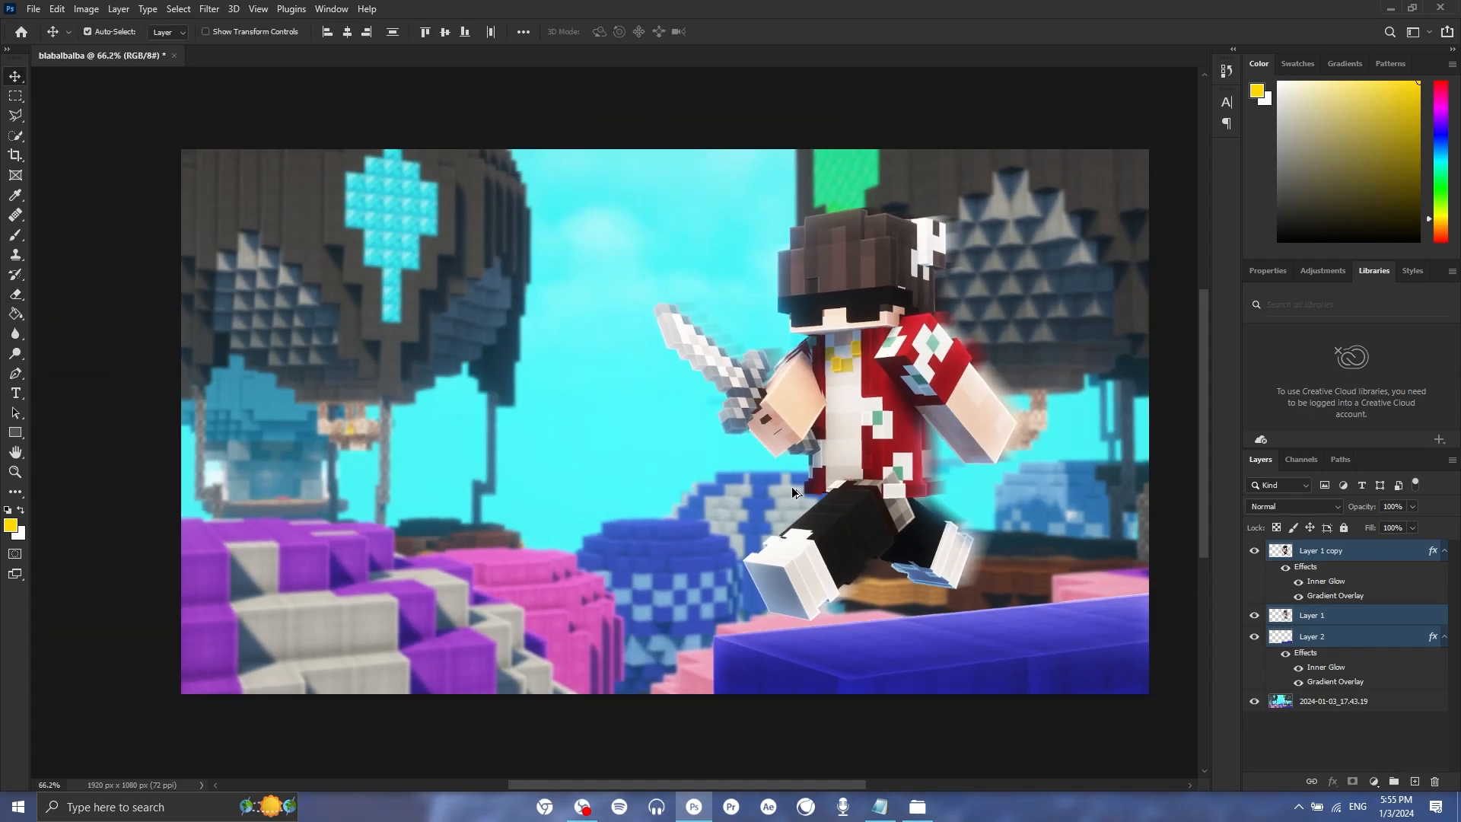
{"action": "left_click_drag", "start_coordinate": [791, 486], "coordinate": [810, 491]}
{"action": "left_click", "coordinate": [1180, 597]}
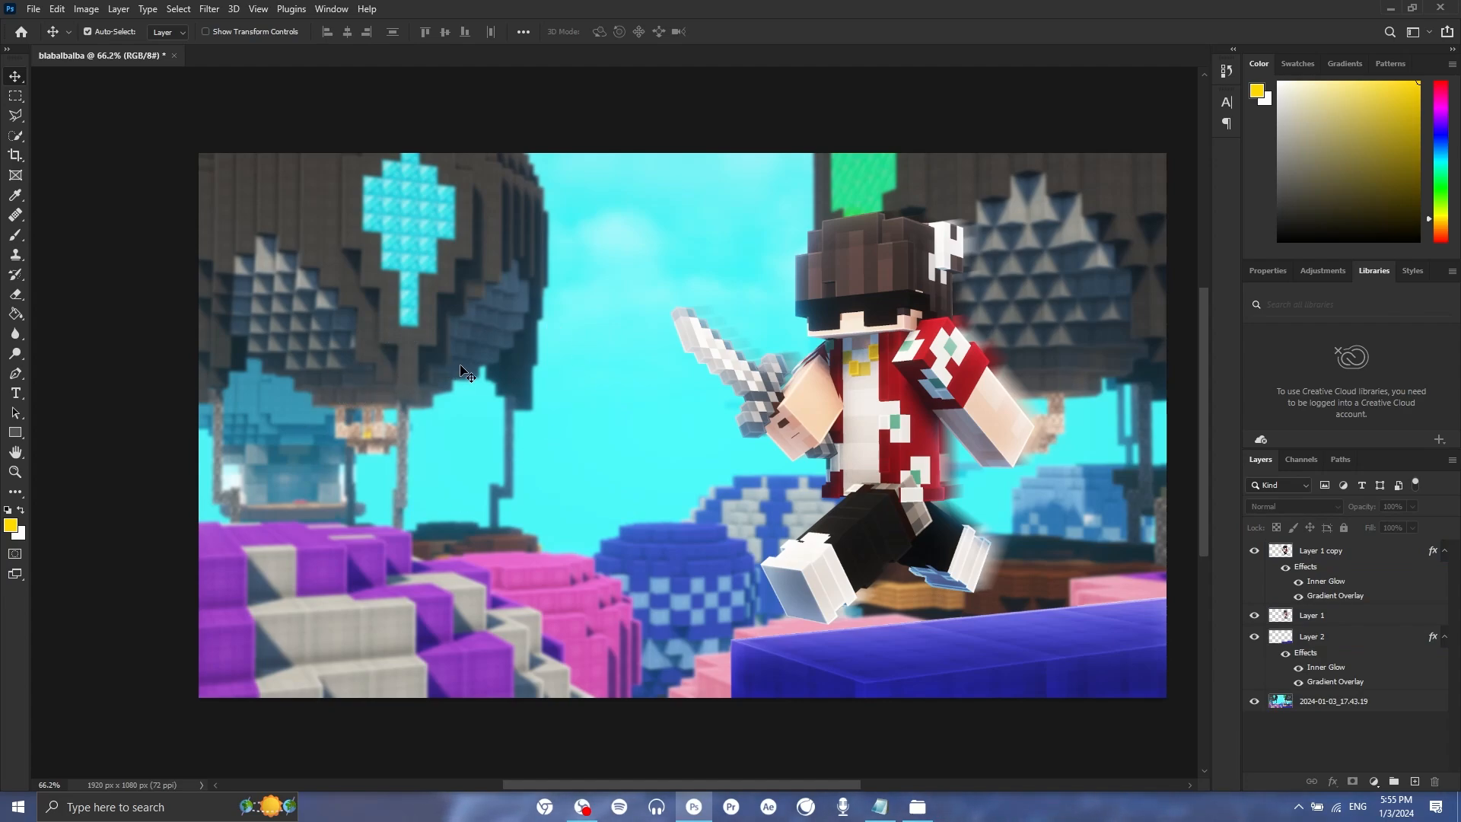
Add the yellow text layers "thumbnail" and "tutorial" on two lines in the open area beside the character.
{"action": "key", "text": "ctrl+shift+alt+n"}
{"action": "key", "text": "t"}
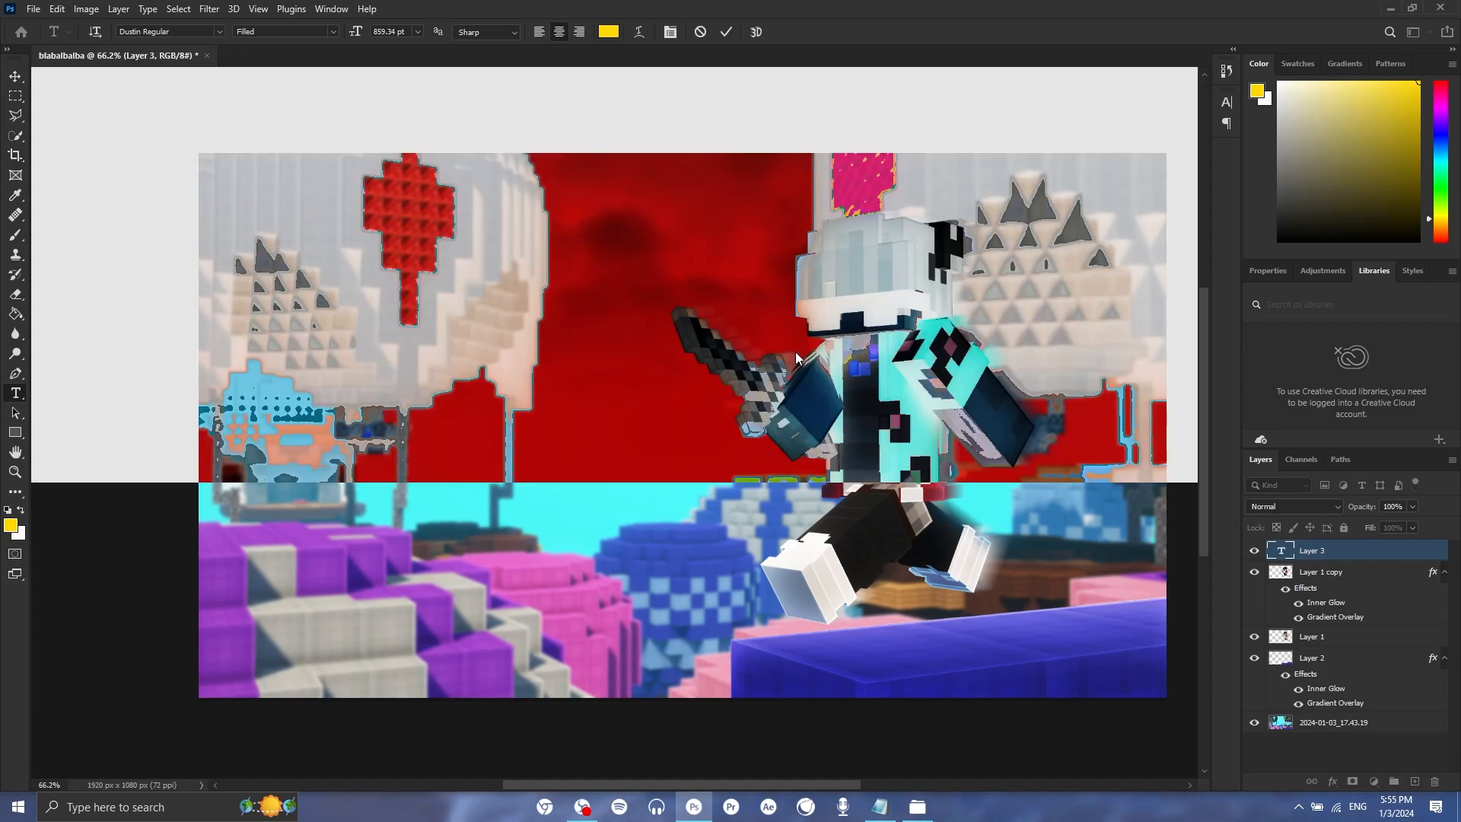
{"action": "left_click", "coordinate": [308, 394]}
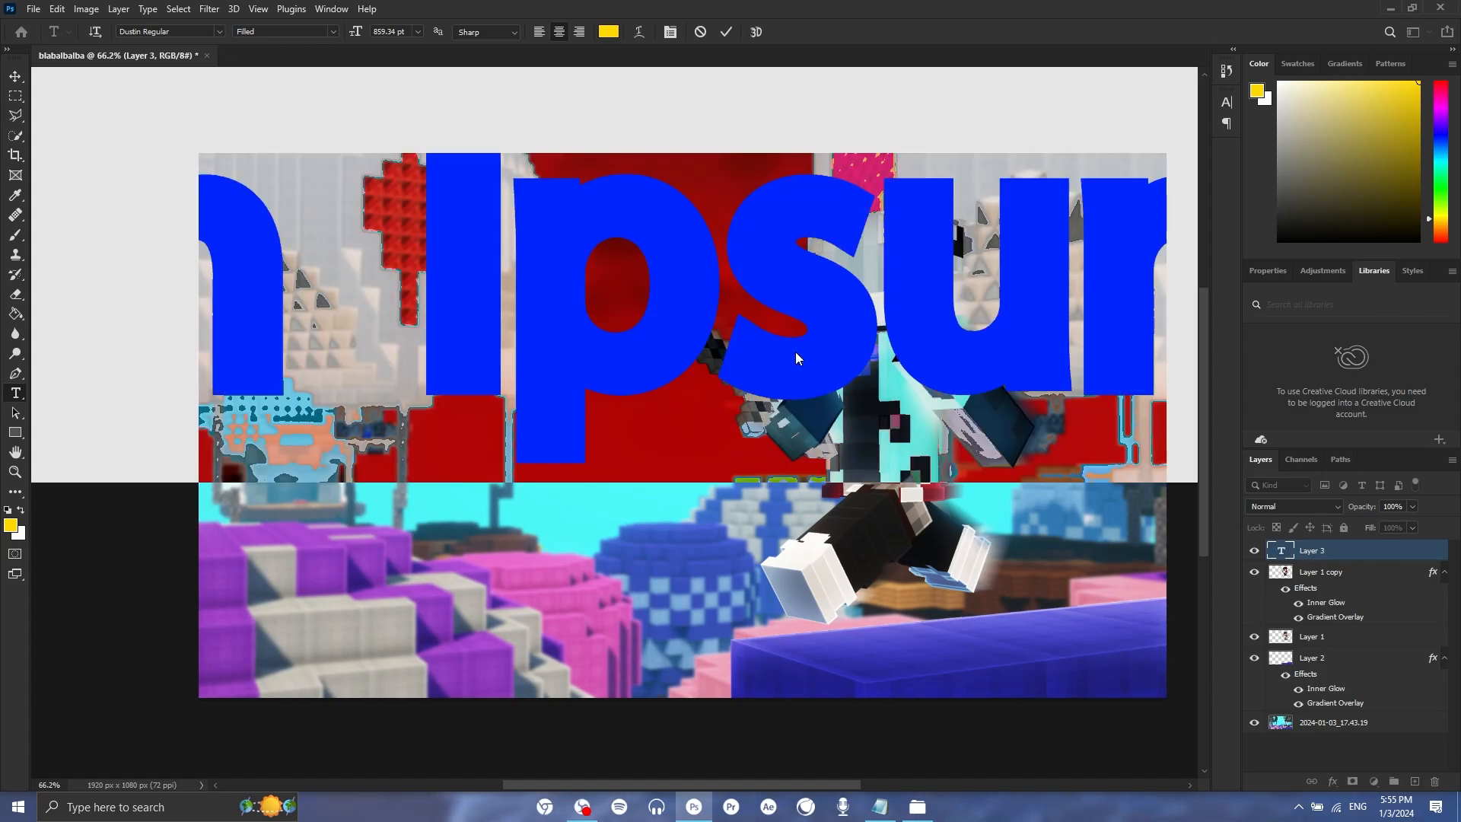
{"action": "type", "text": "tutorial"}
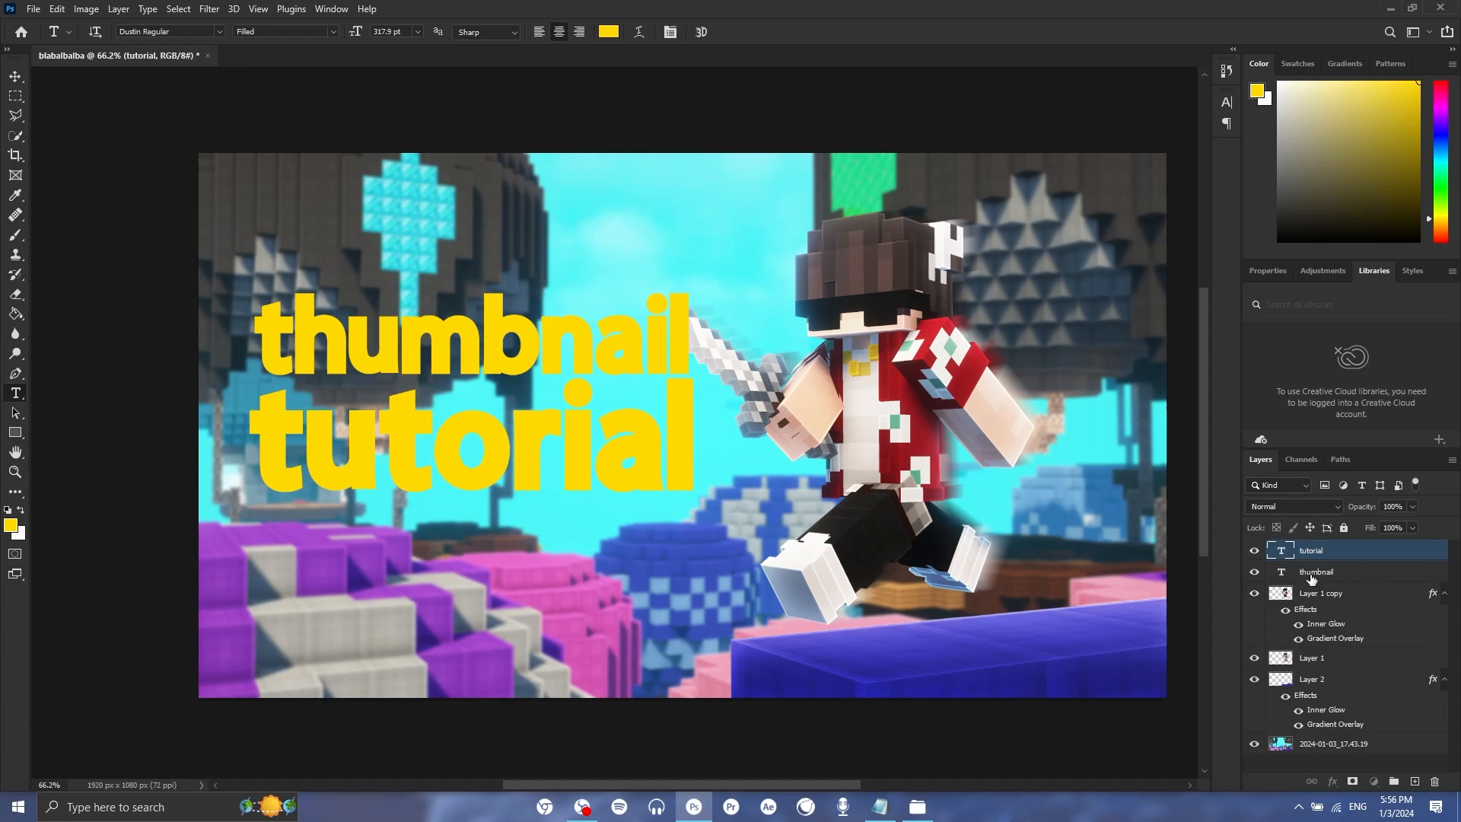
Place both text layers beneath the character's blurred layer, then enlarge them and reposition them in the lower-left area of the image.
{"action": "left_click", "coordinate": [1316, 571], "text": "shift"}
{"action": "left_click_drag", "start_coordinate": [1316, 572], "coordinate": [1324, 676]}
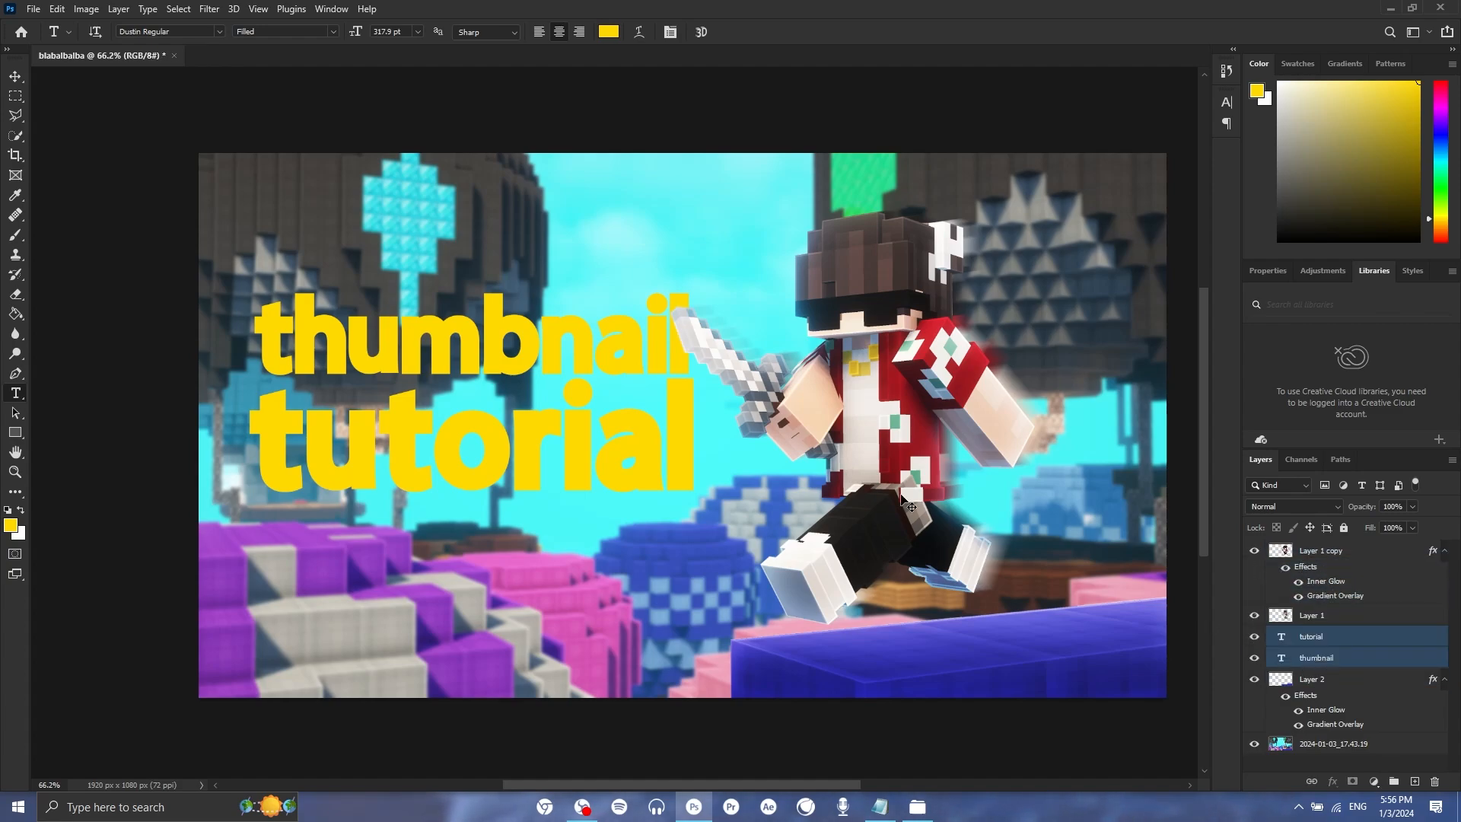
{"action": "key", "text": "ctrl+t"}
{"action": "left_click_drag", "start_coordinate": [696, 381], "coordinate": [750, 380]}
{"action": "left_click_drag", "start_coordinate": [656, 432], "coordinate": [635, 411]}
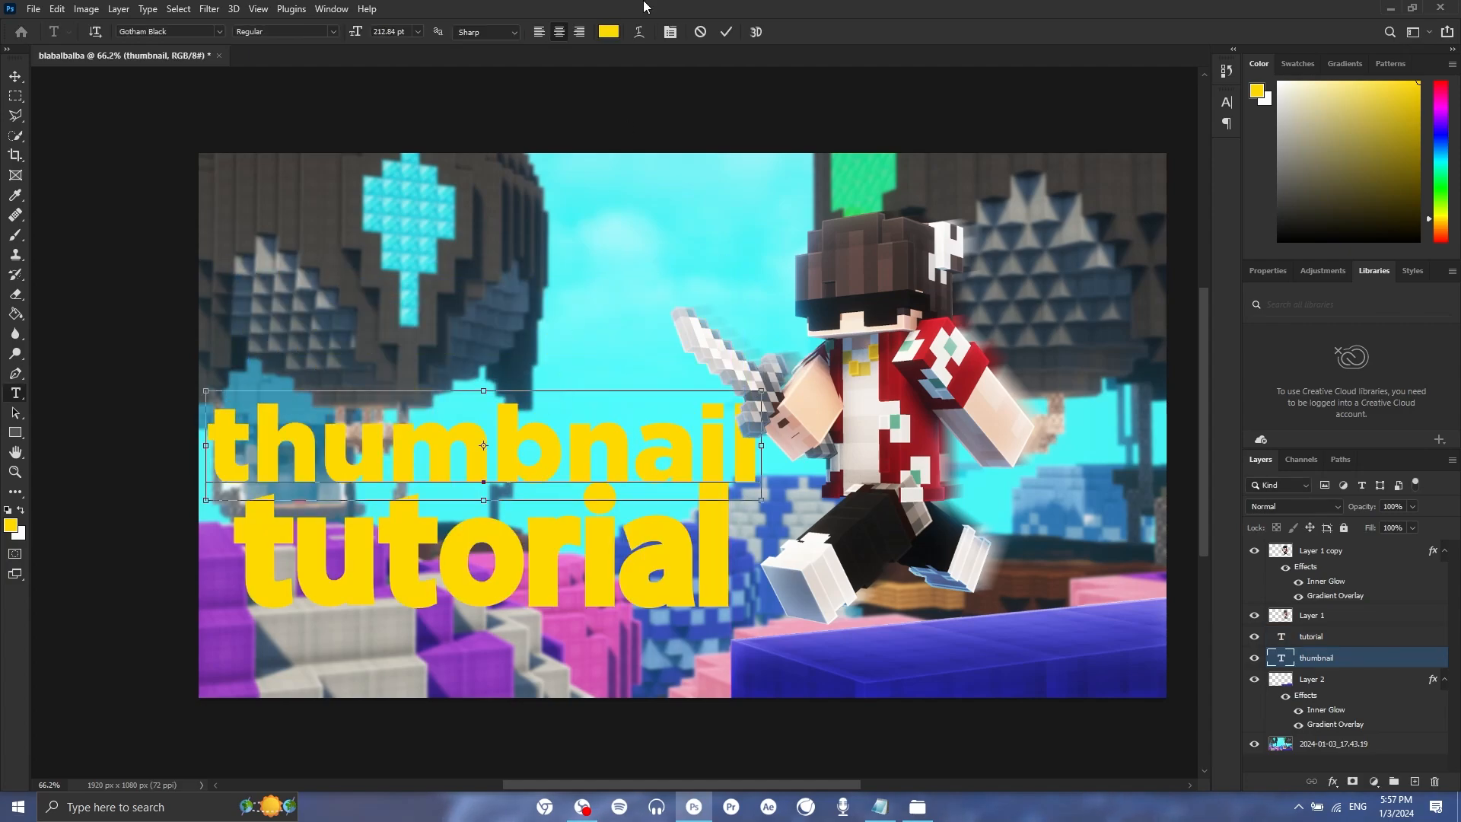
Set the "thumbnail" text color to white (ffffff) and open its Blending Options.
{"action": "left_click", "coordinate": [609, 32]}
{"action": "type", "text": "ffffff"}
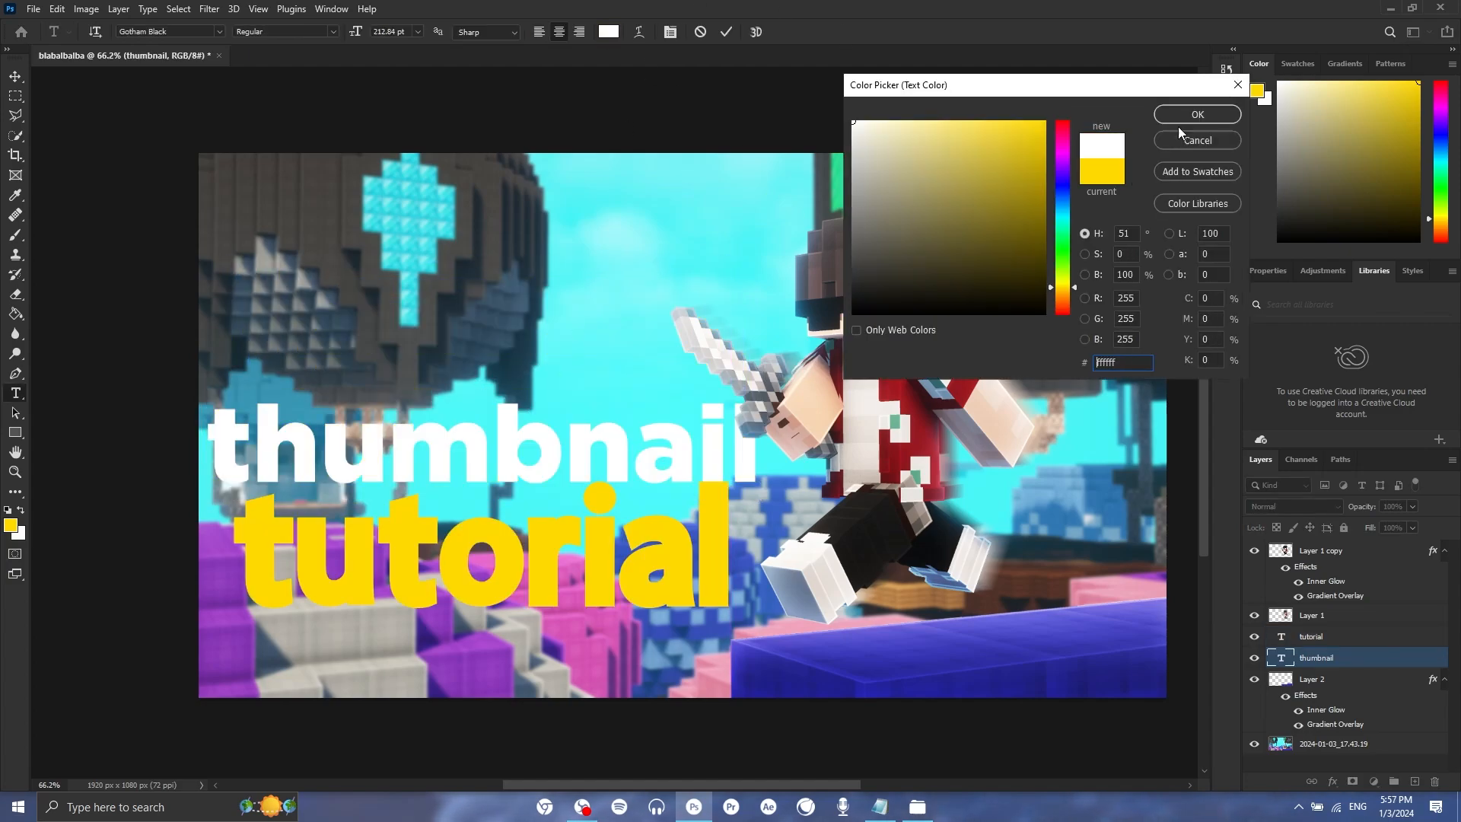
{"action": "left_click", "coordinate": [1181, 115]}
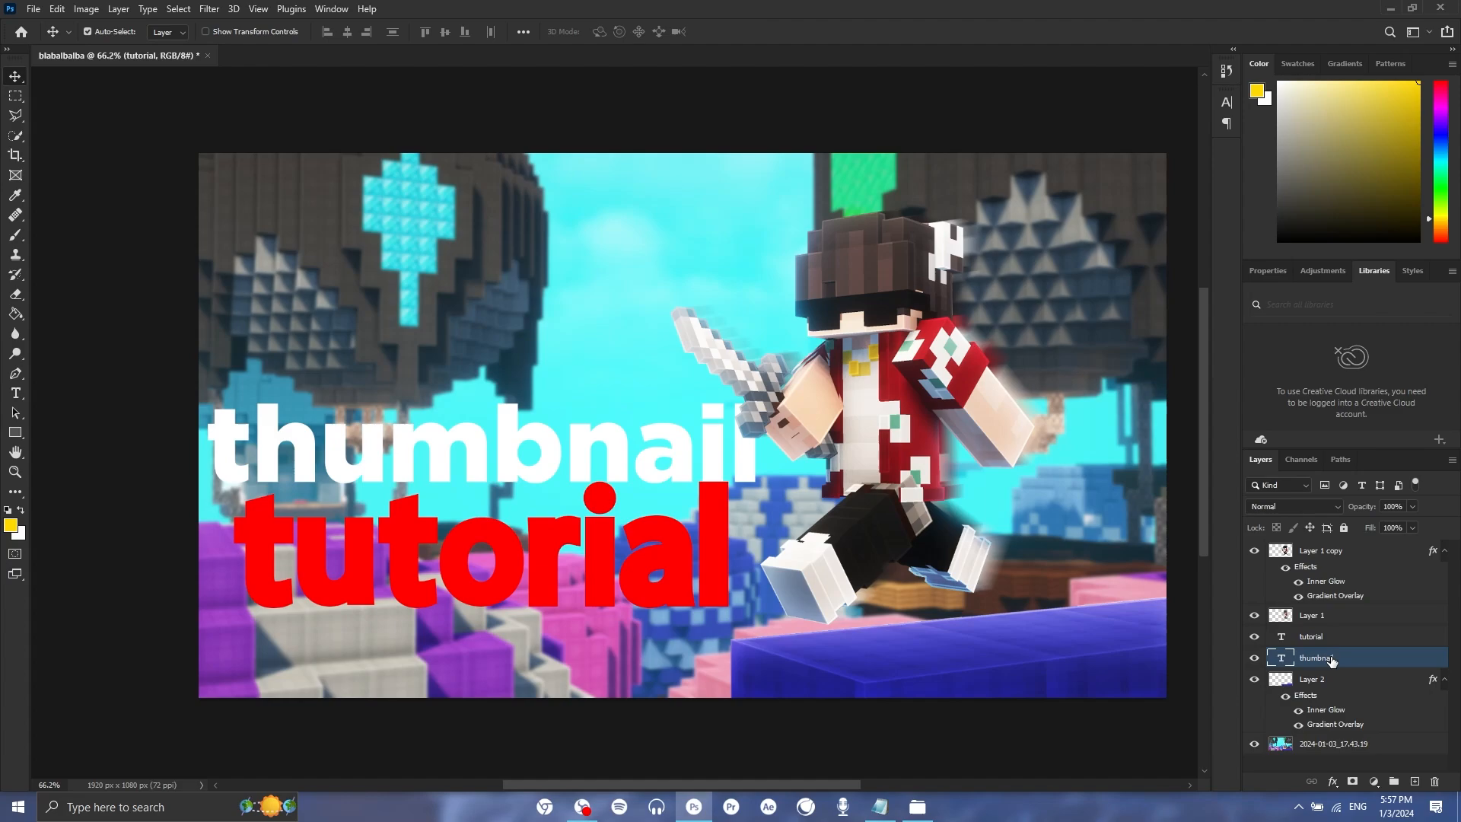
{"action": "right_click", "coordinate": [1328, 659]}
{"action": "left_click", "coordinate": [1172, 119]}
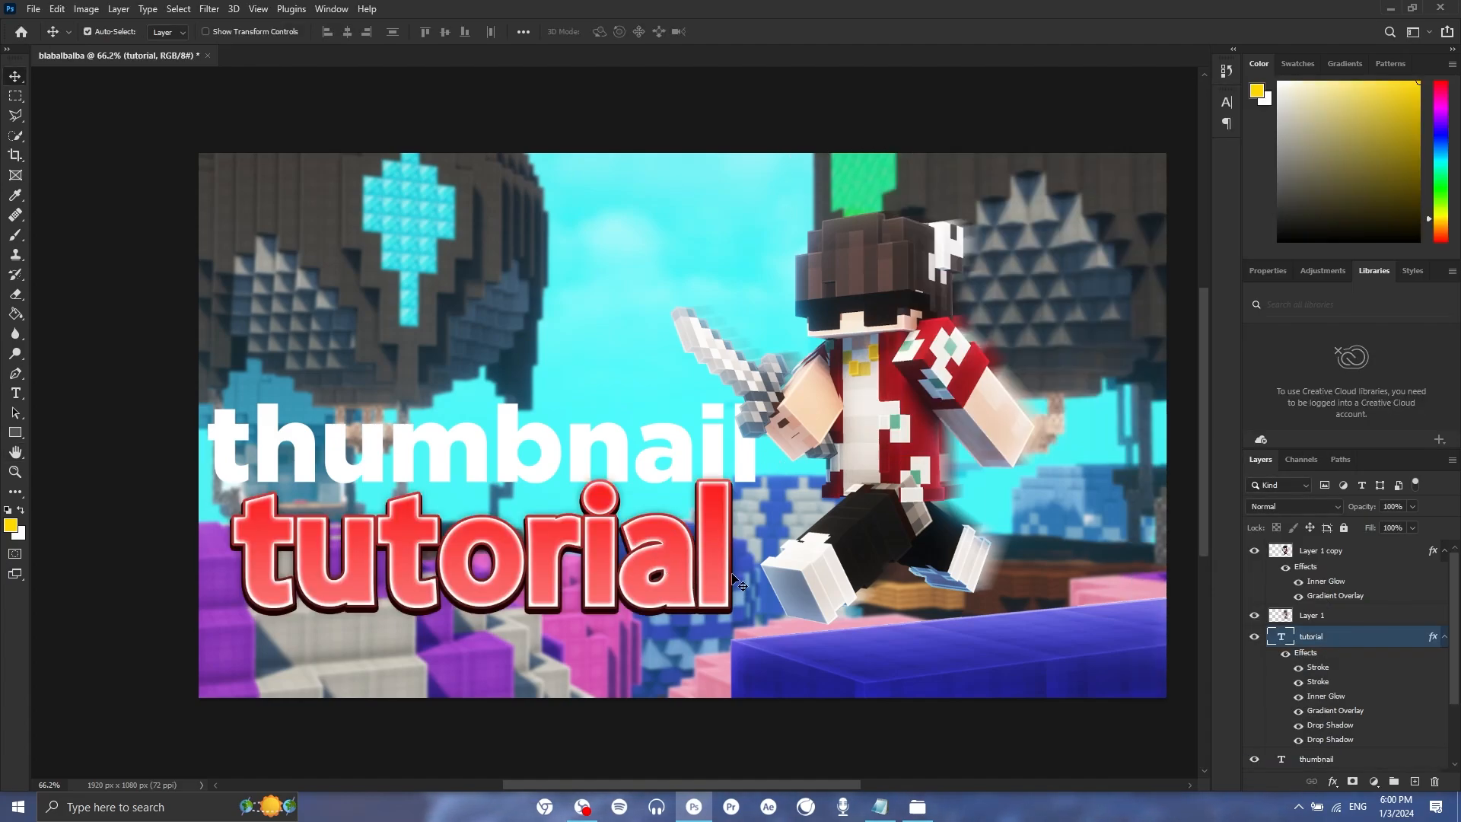
Review the Stroke, Inner Glow, Gradient Overlay and Drop Shadow settings in the "tutorial" text's layer style.
{"action": "right_click", "coordinate": [1319, 647]}
{"action": "left_click", "coordinate": [1172, 119]}
{"action": "left_click", "coordinate": [946, 163]}
{"action": "left_click", "coordinate": [950, 183]}
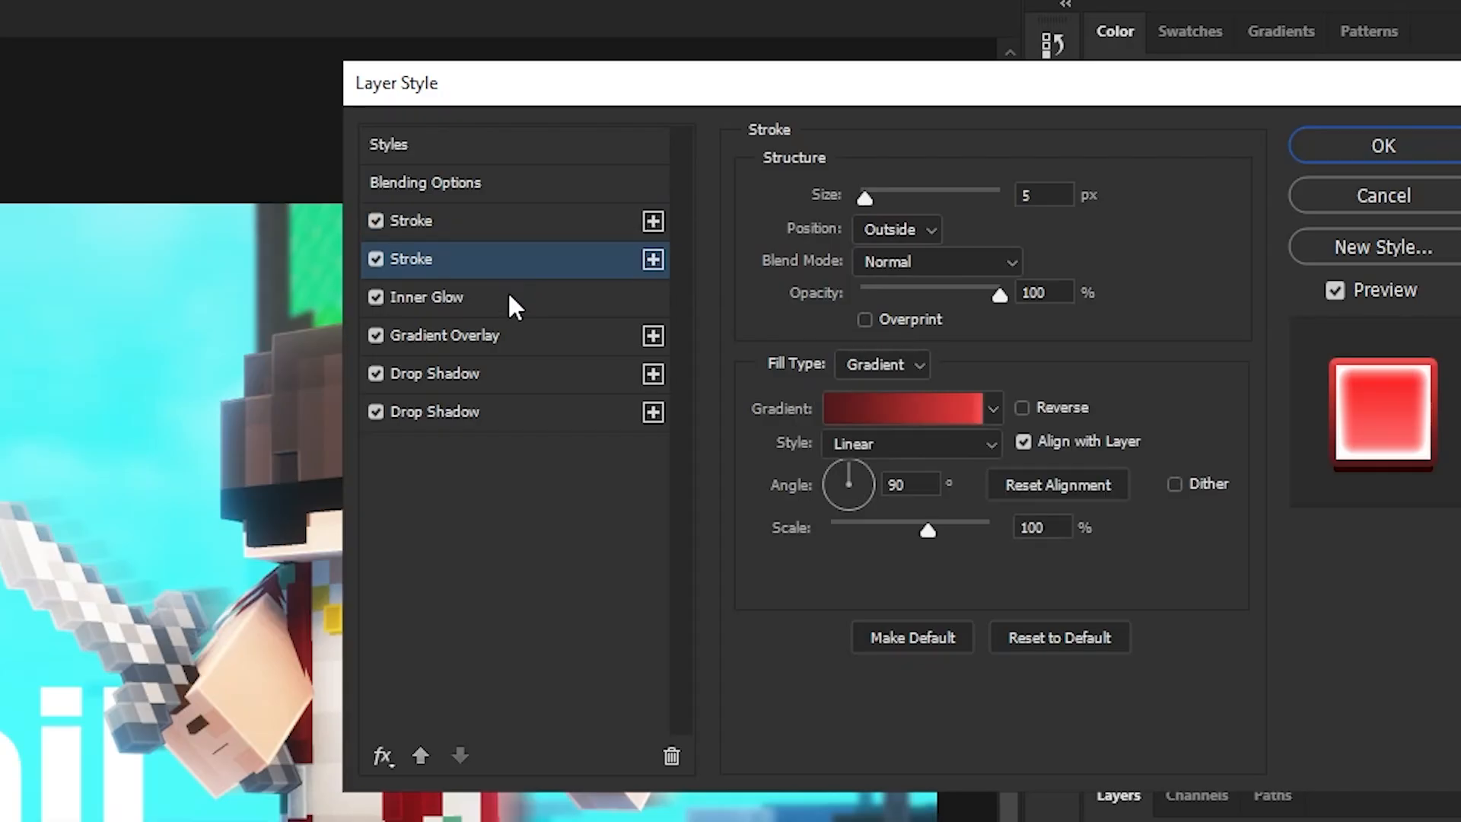
{"action": "left_click", "coordinate": [500, 298]}
{"action": "left_click", "coordinate": [483, 329]}
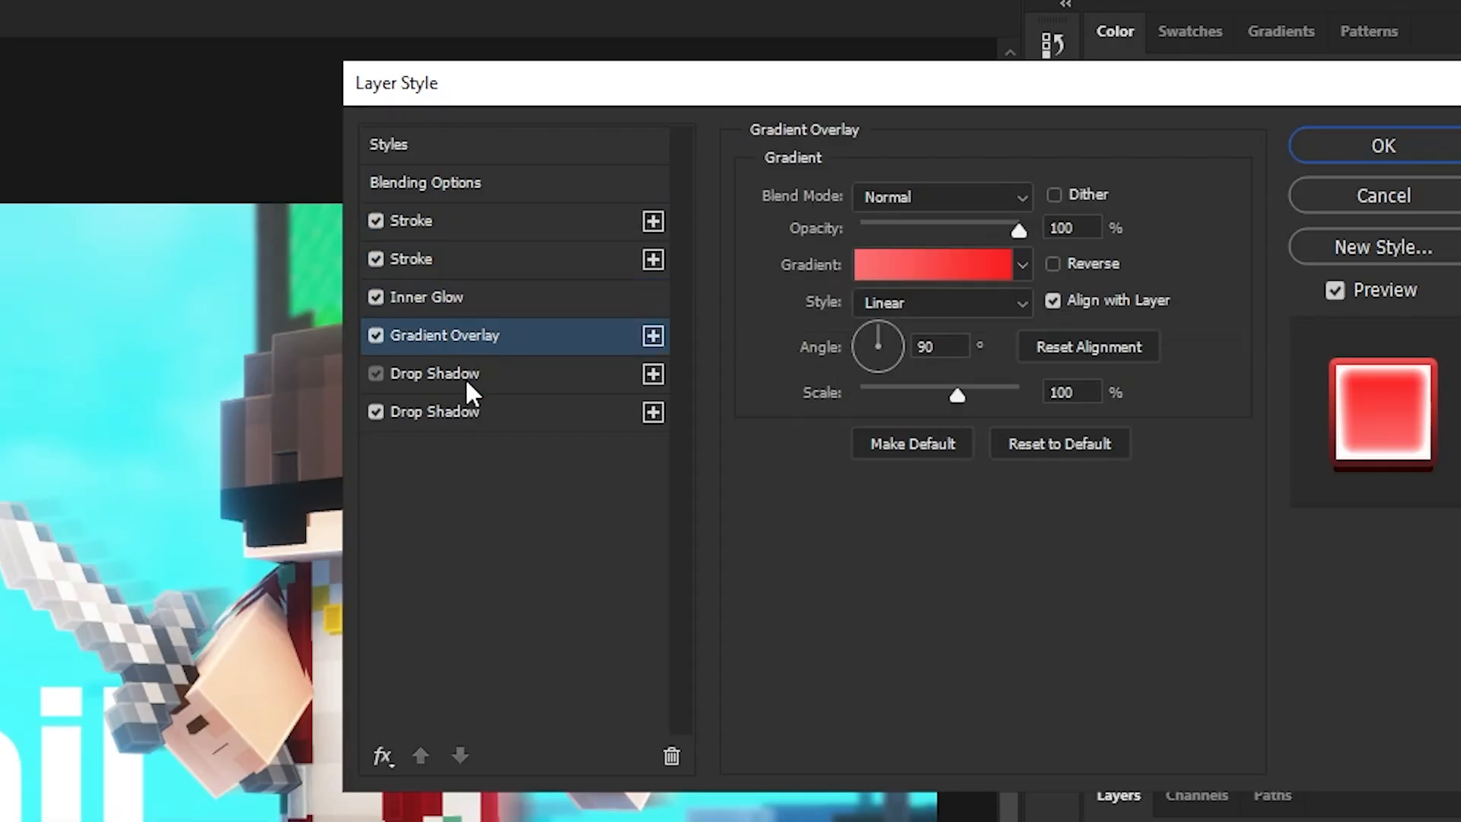
{"action": "left_click", "coordinate": [464, 378]}
{"action": "left_click", "coordinate": [466, 415]}
{"action": "left_click", "coordinate": [1340, 154]}
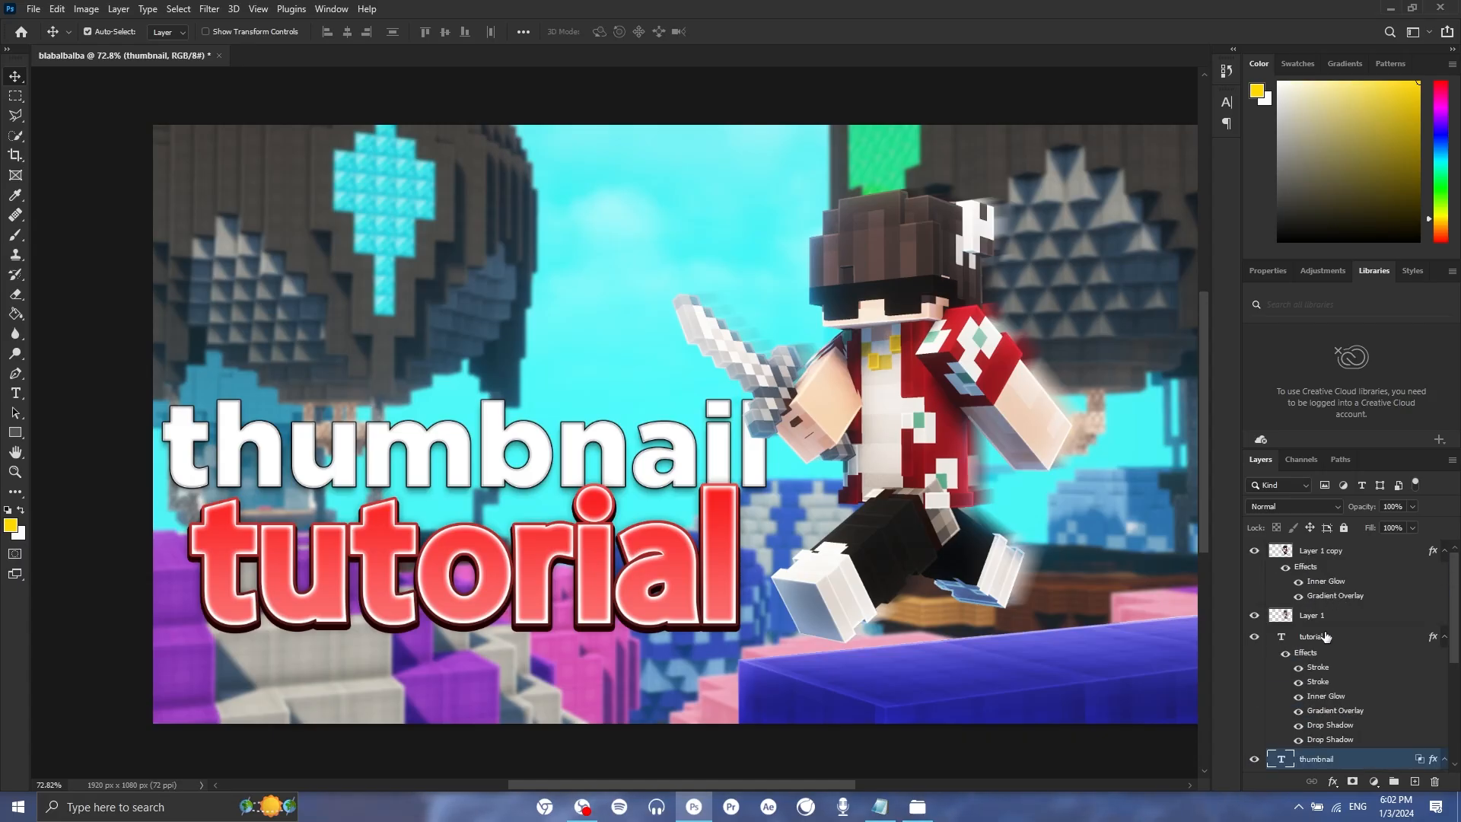
Warp the "tutorial" text layer with the Arc style, bending it upward by about 13.4%.
{"action": "left_click", "coordinate": [1325, 637]}
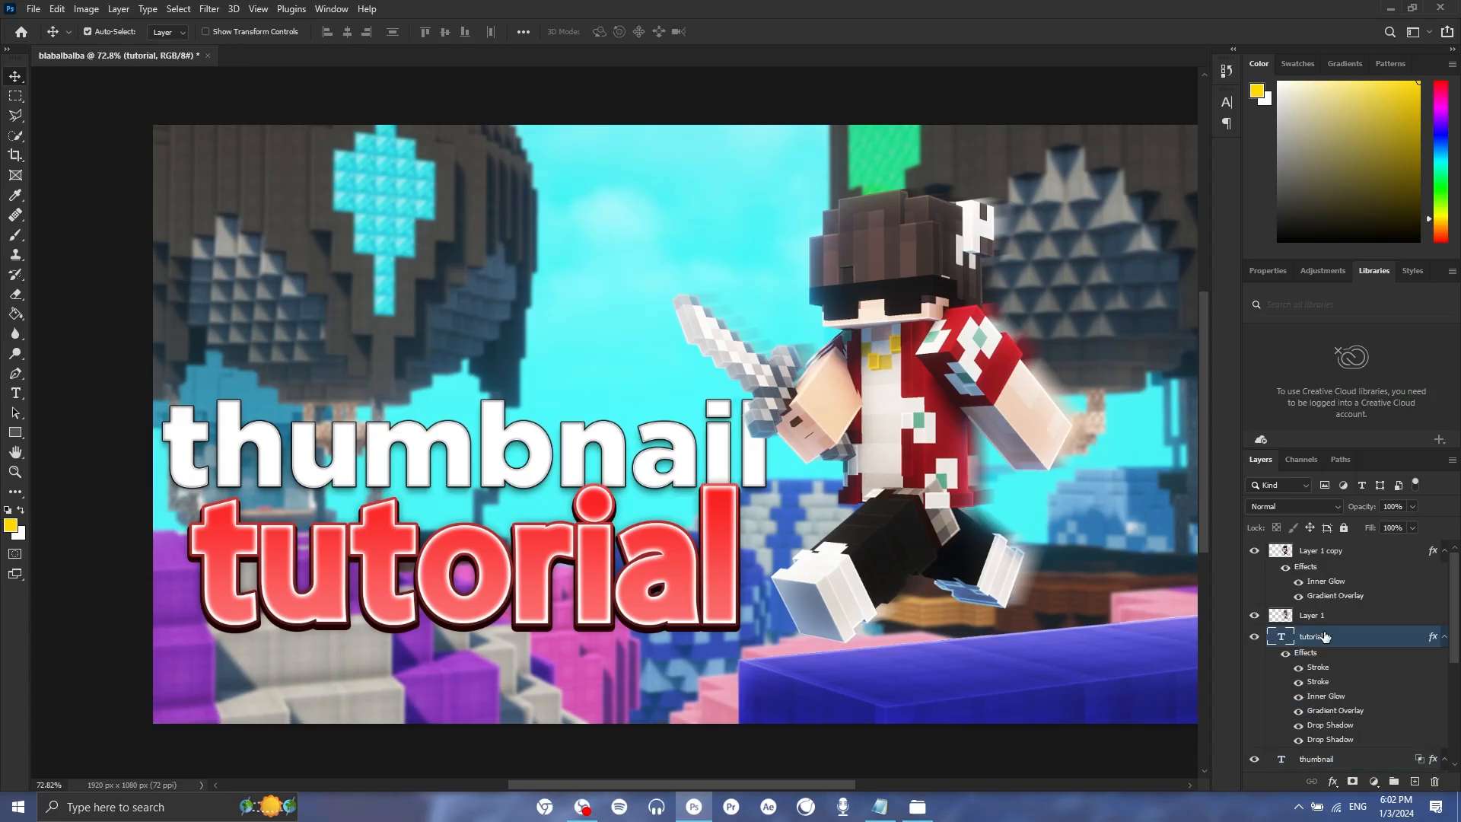
{"action": "key", "text": "ctrl+t"}
{"action": "right_click", "coordinate": [596, 185]}
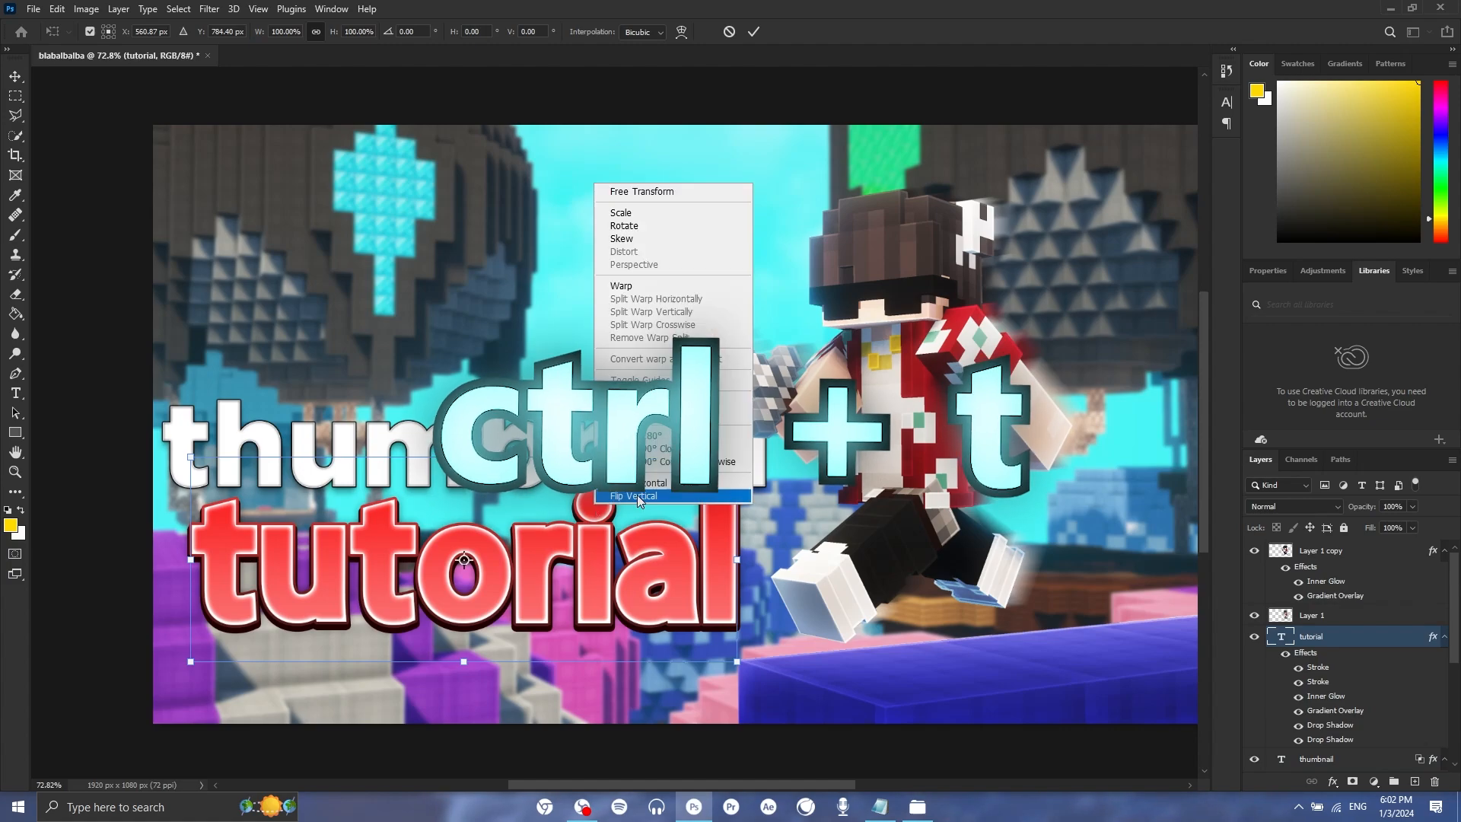
{"action": "left_click", "coordinate": [651, 289]}
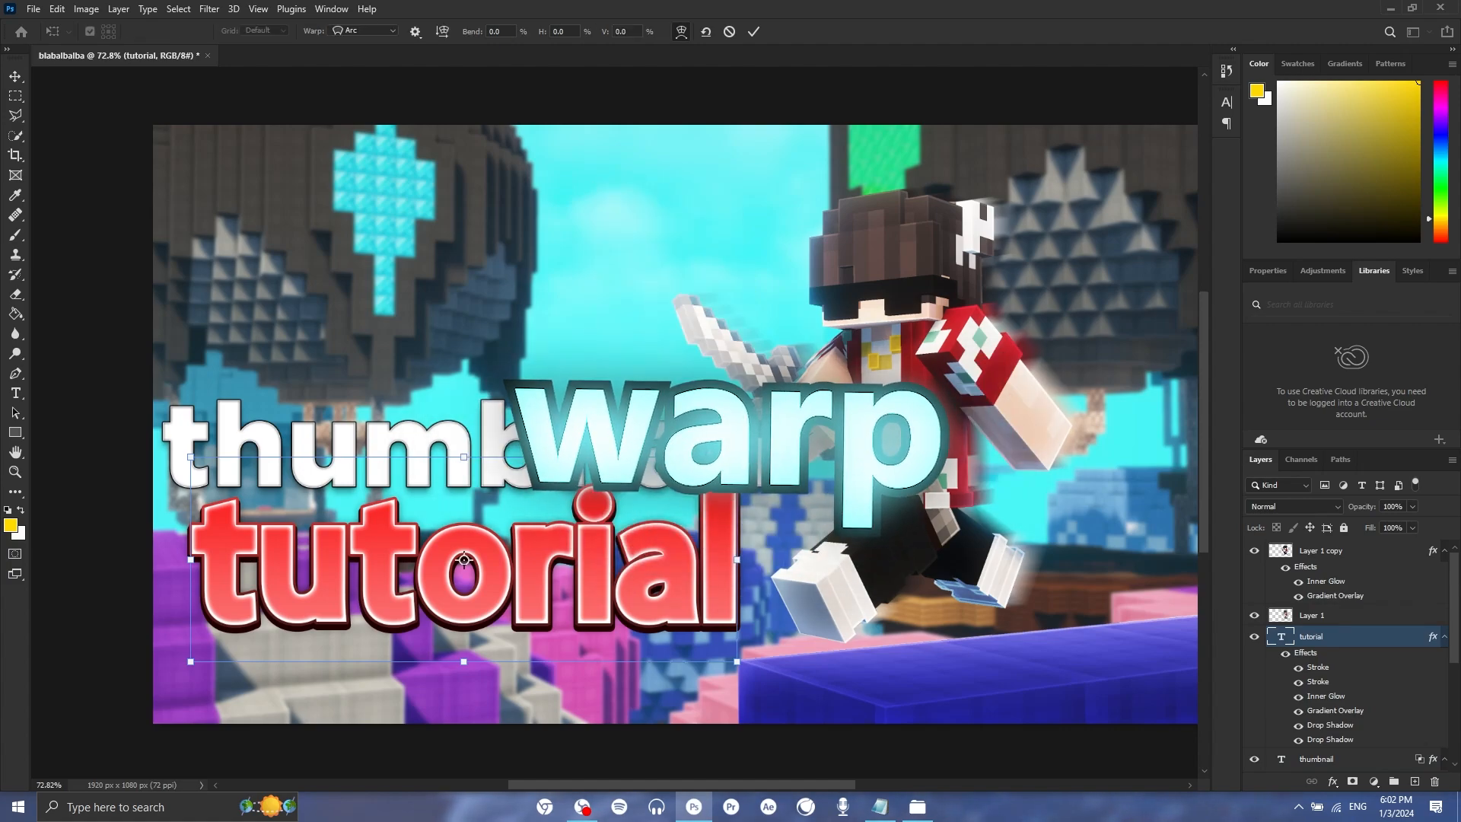
{"action": "left_click", "coordinate": [354, 30]}
{"action": "left_click", "coordinate": [357, 67]}
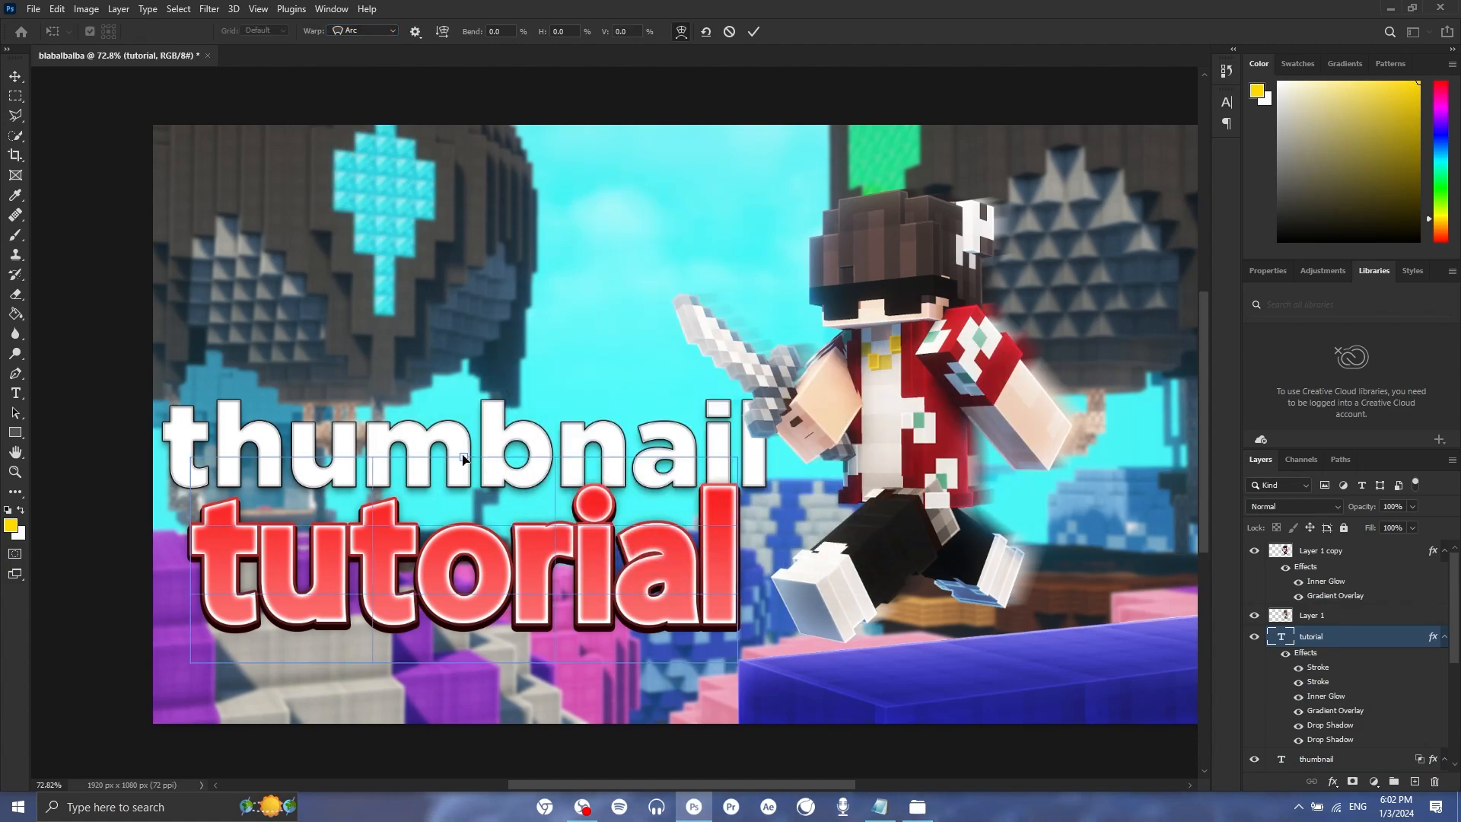
{"action": "left_click_drag", "start_coordinate": [463, 457], "coordinate": [464, 431]}
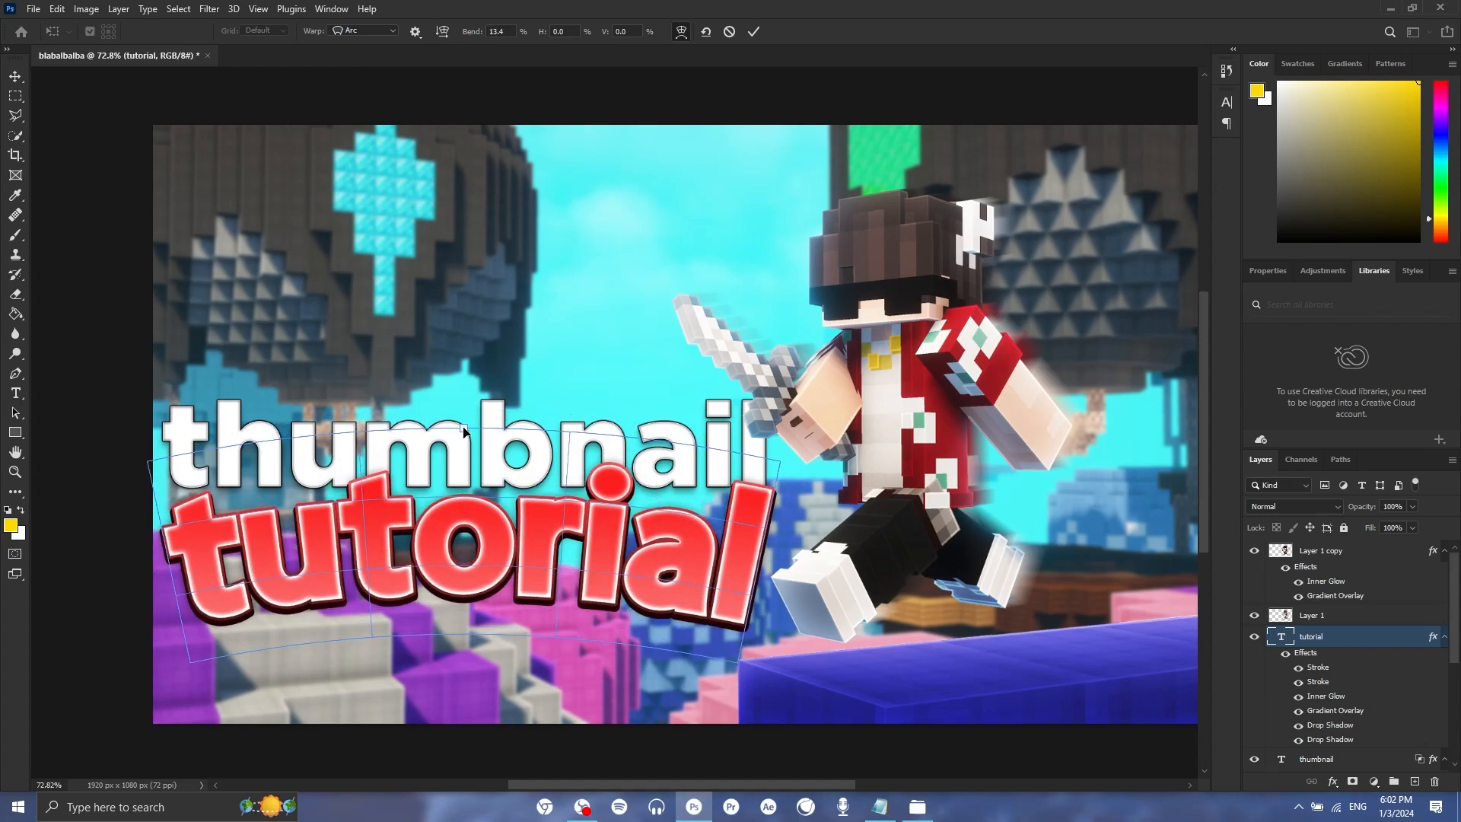
{"action": "scroll", "coordinate": [762, 433], "scroll_direction": "up", "scroll_amount": 2}
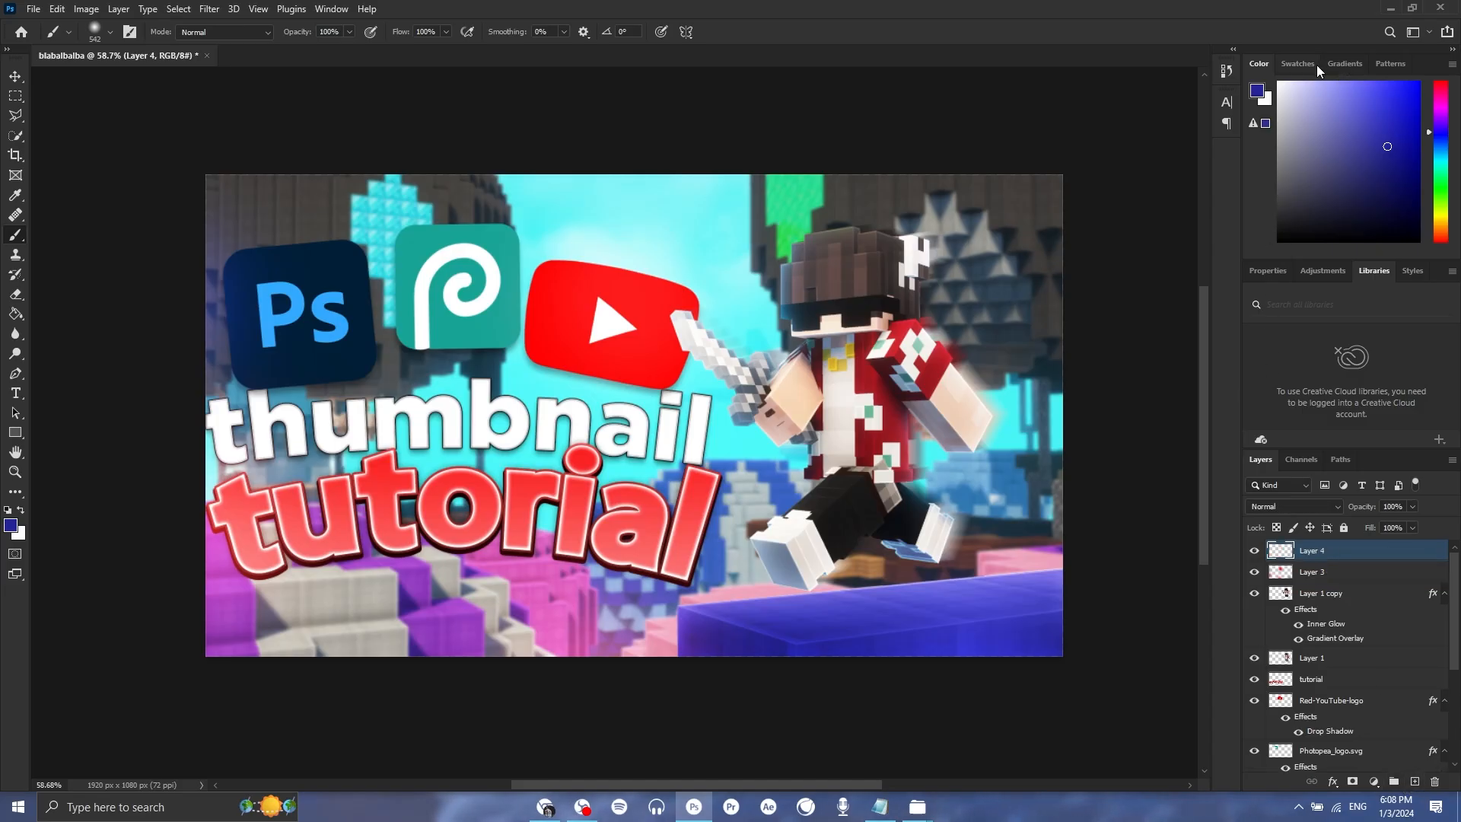
Add a Brightness/Contrast adjustment layer above all layers with brightness 30 and contrast 38.
{"action": "left_click", "coordinate": [1327, 269]}
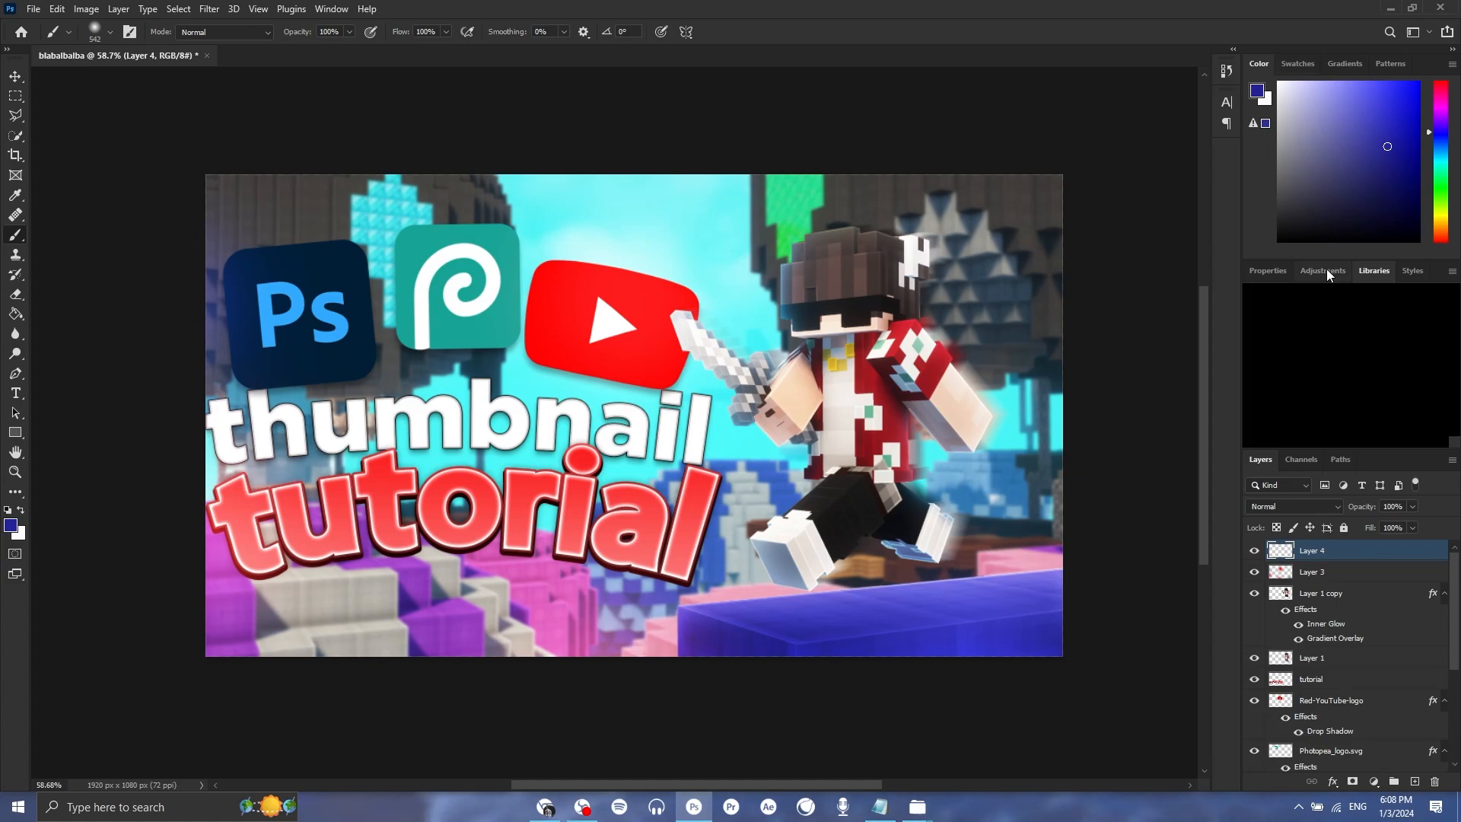
{"action": "left_click", "coordinate": [328, 9]}
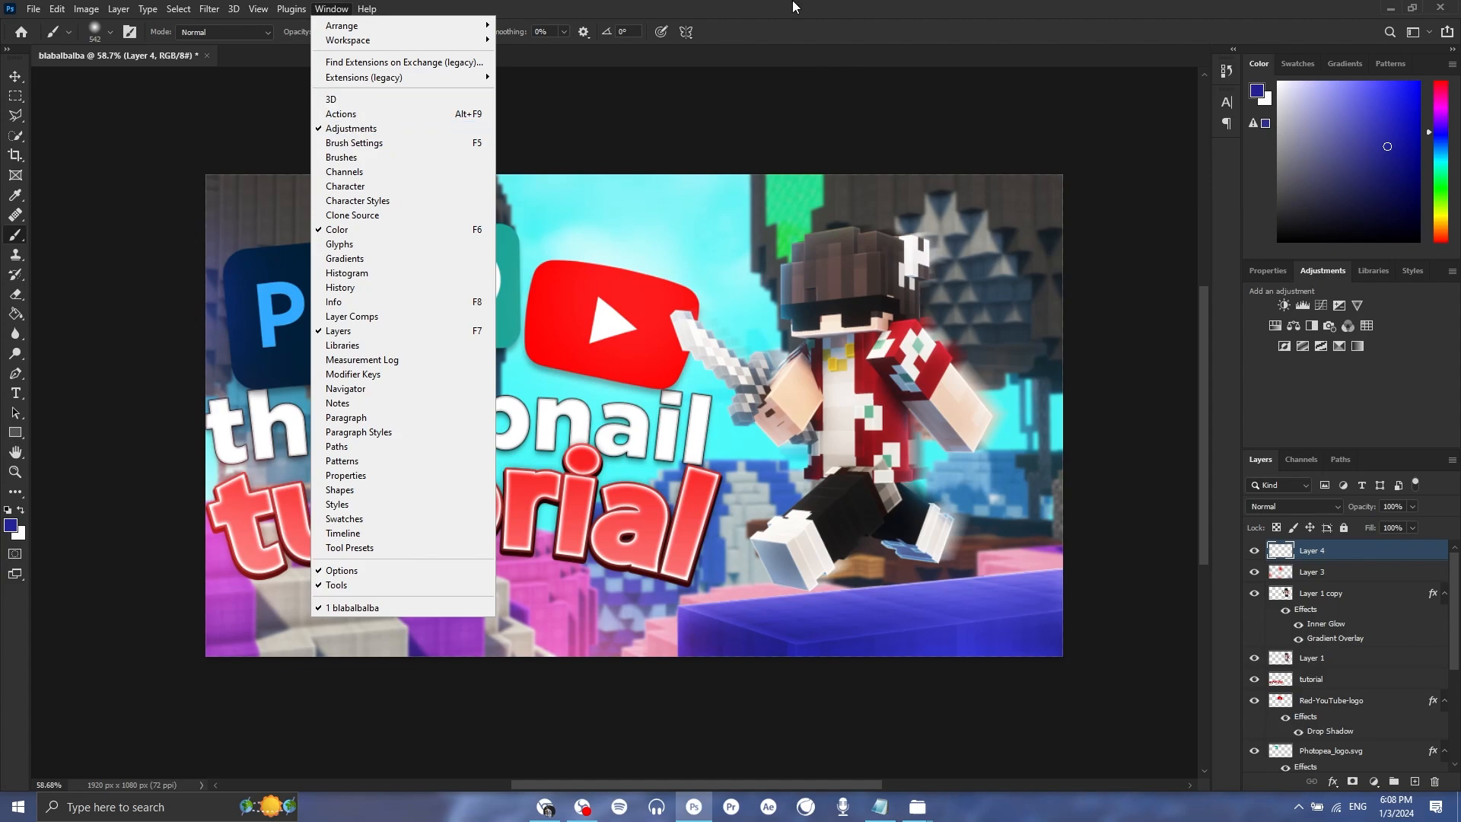
{"action": "left_click", "coordinate": [1325, 284]}
{"action": "left_click", "coordinate": [1284, 306]}
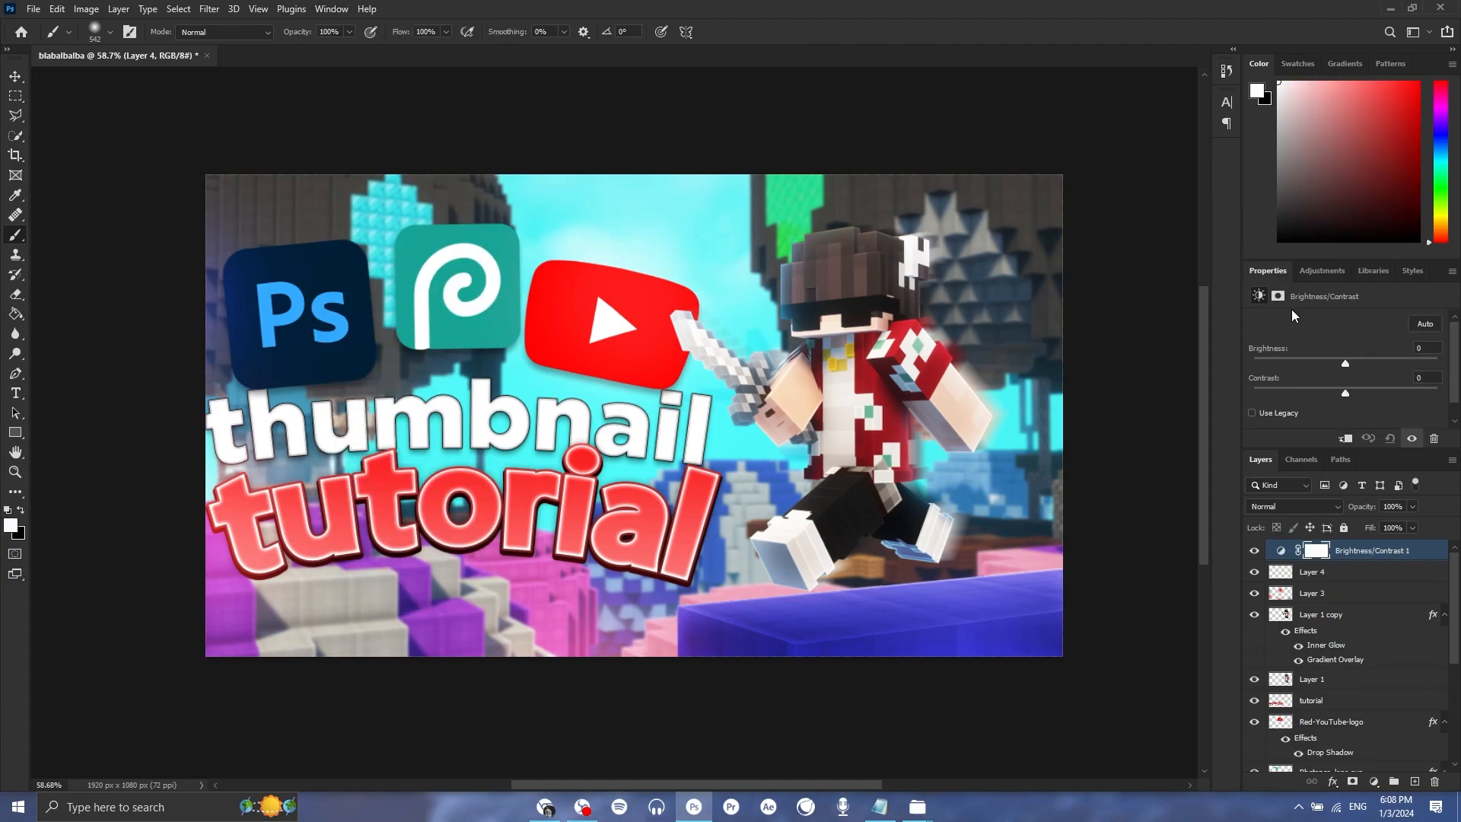
{"action": "left_click_drag", "start_coordinate": [1345, 364], "coordinate": [1381, 393]}
{"action": "left_click_drag", "start_coordinate": [1367, 364], "coordinate": [1366, 370]}
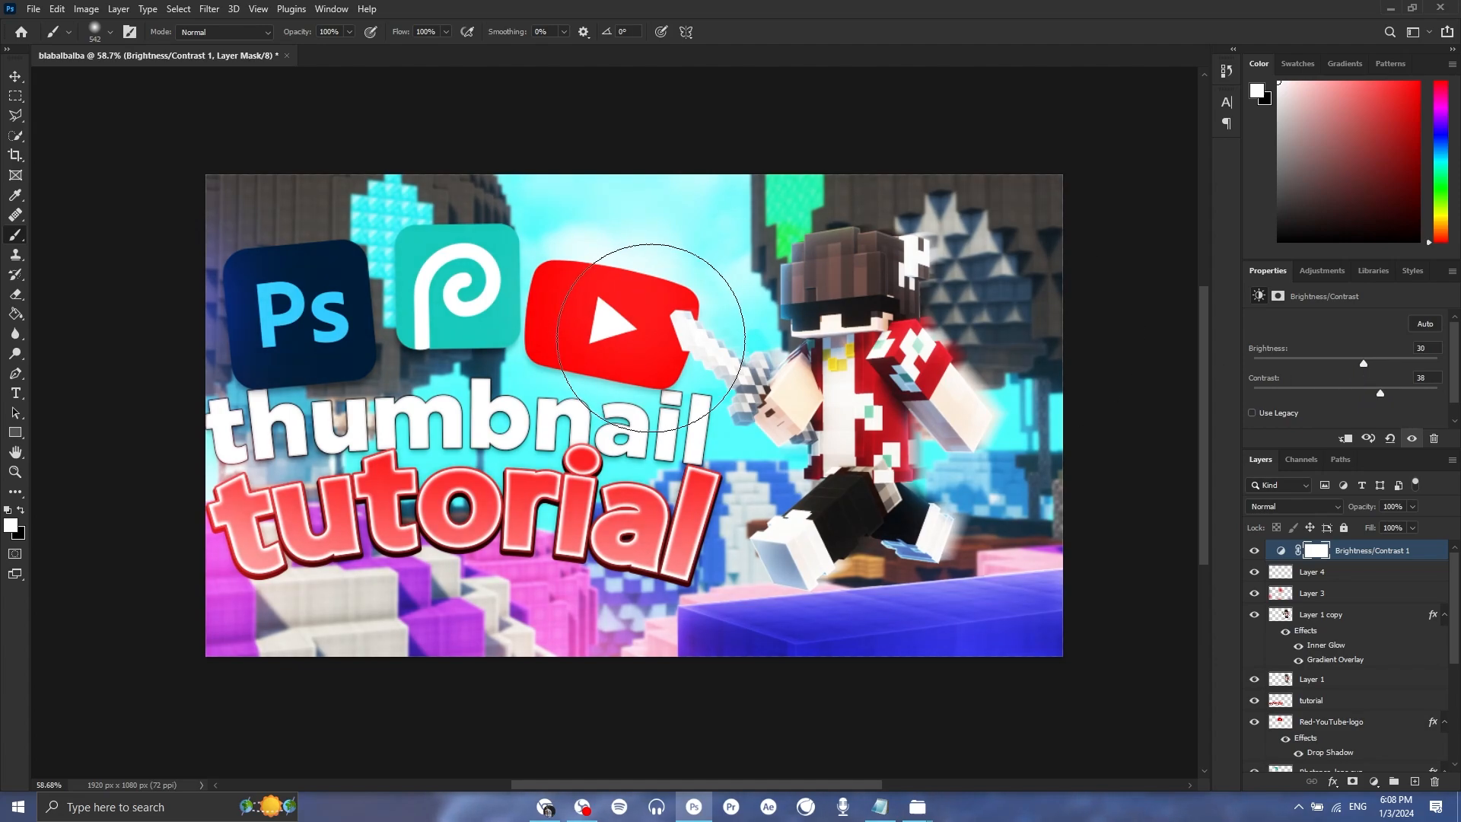
{"action": "scroll", "coordinate": [843, 476], "scroll_direction": "up", "scroll_amount": 1}
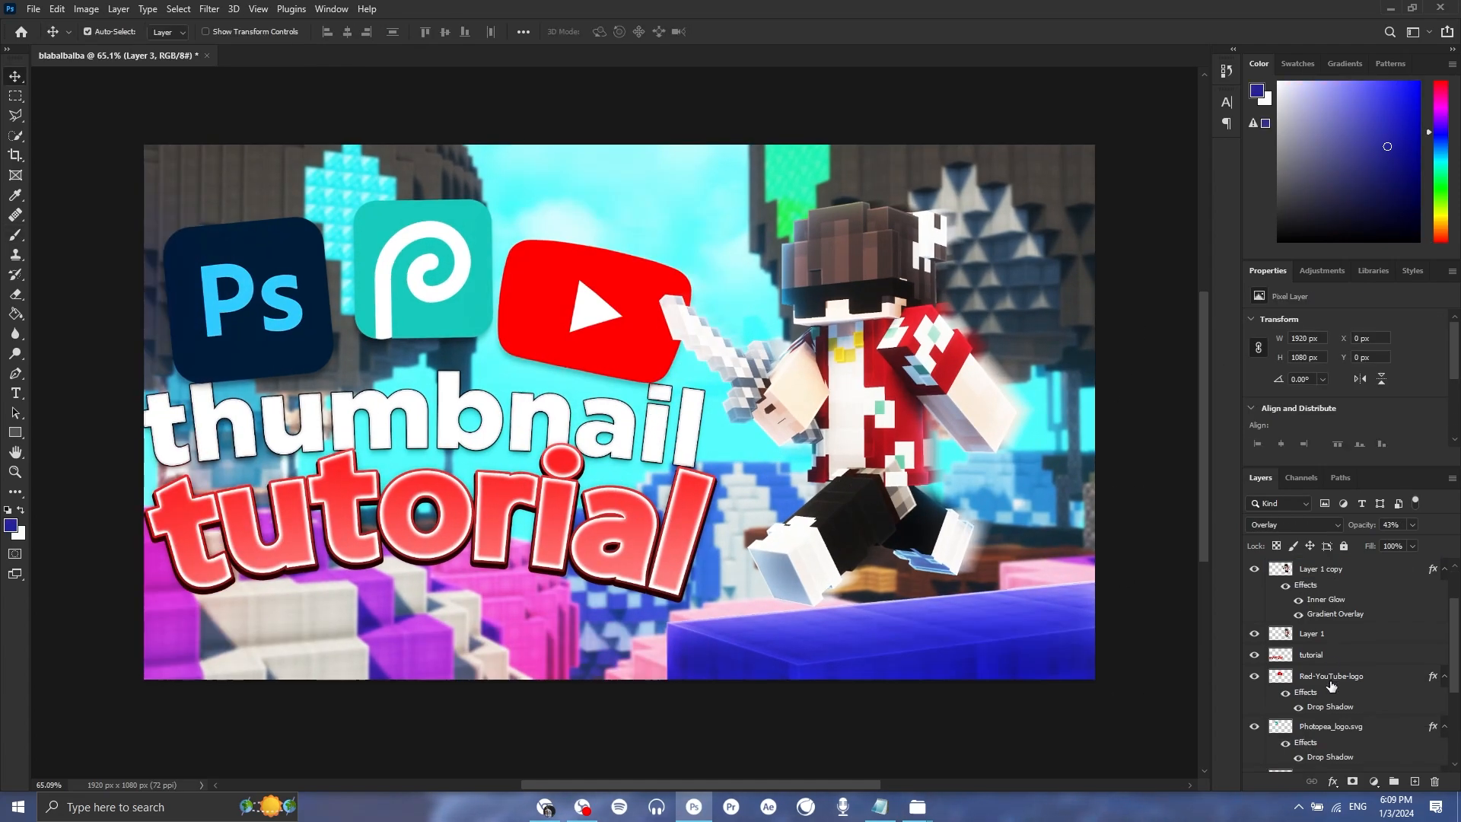
Add a white Inner Glow in Overlay mode at 100% opacity and 111 px size to the Red-YouTube-logo layer.
{"action": "right_click", "coordinate": [1340, 676]}
{"action": "left_click", "coordinate": [1276, 56]}
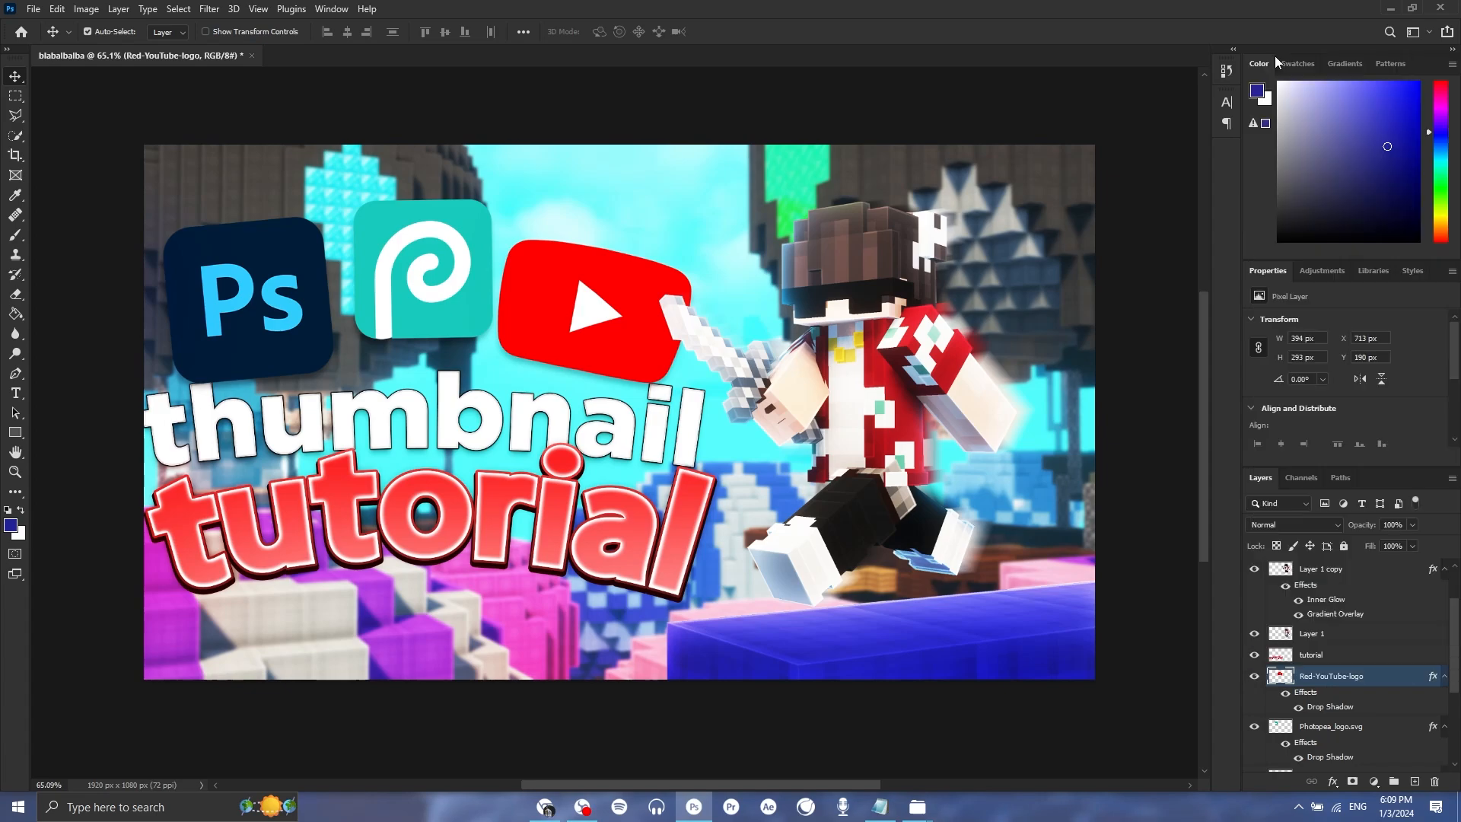
{"action": "left_click", "coordinate": [914, 240]}
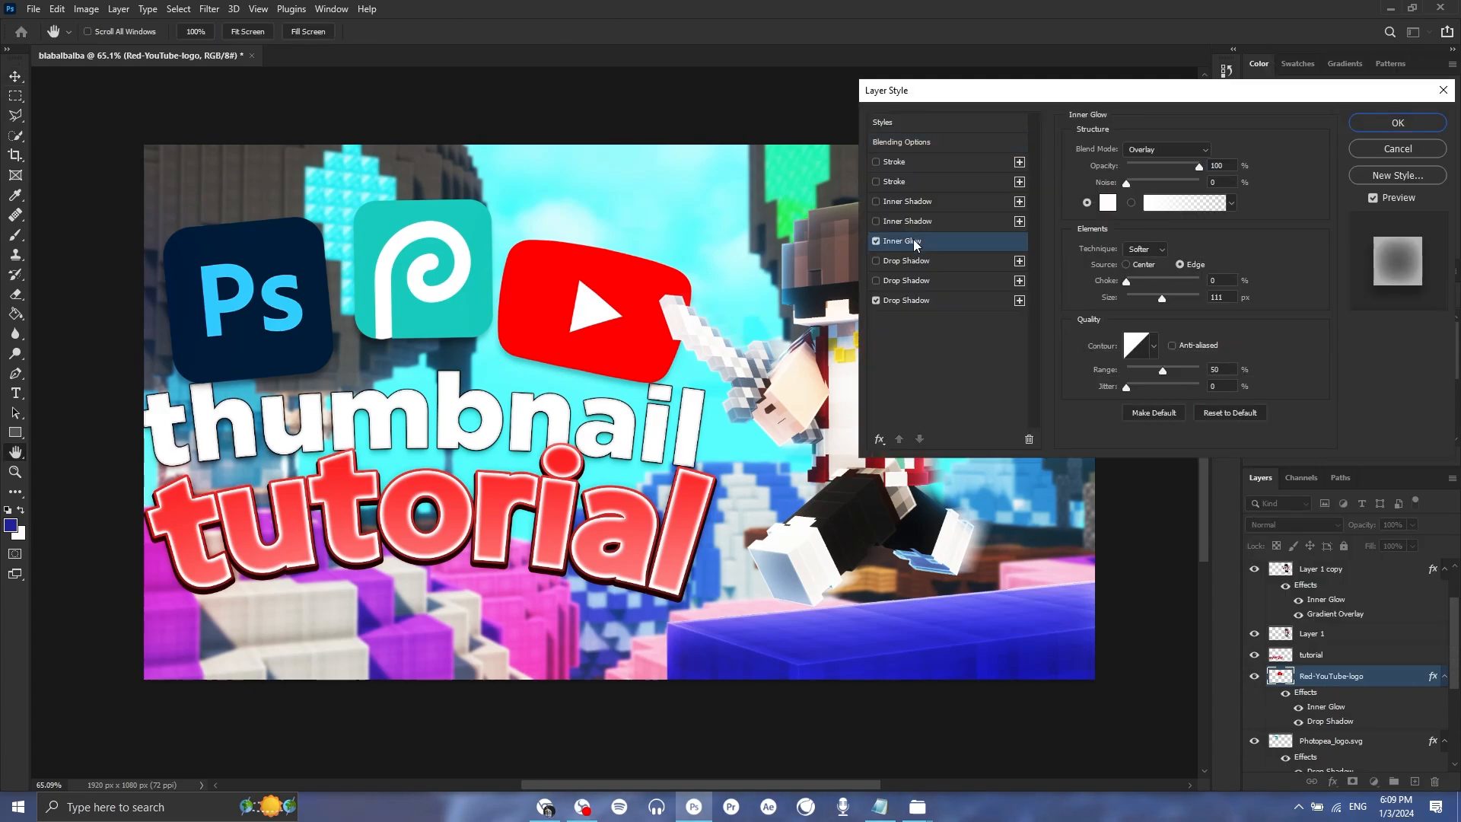
{"action": "left_click", "coordinate": [1106, 204]}
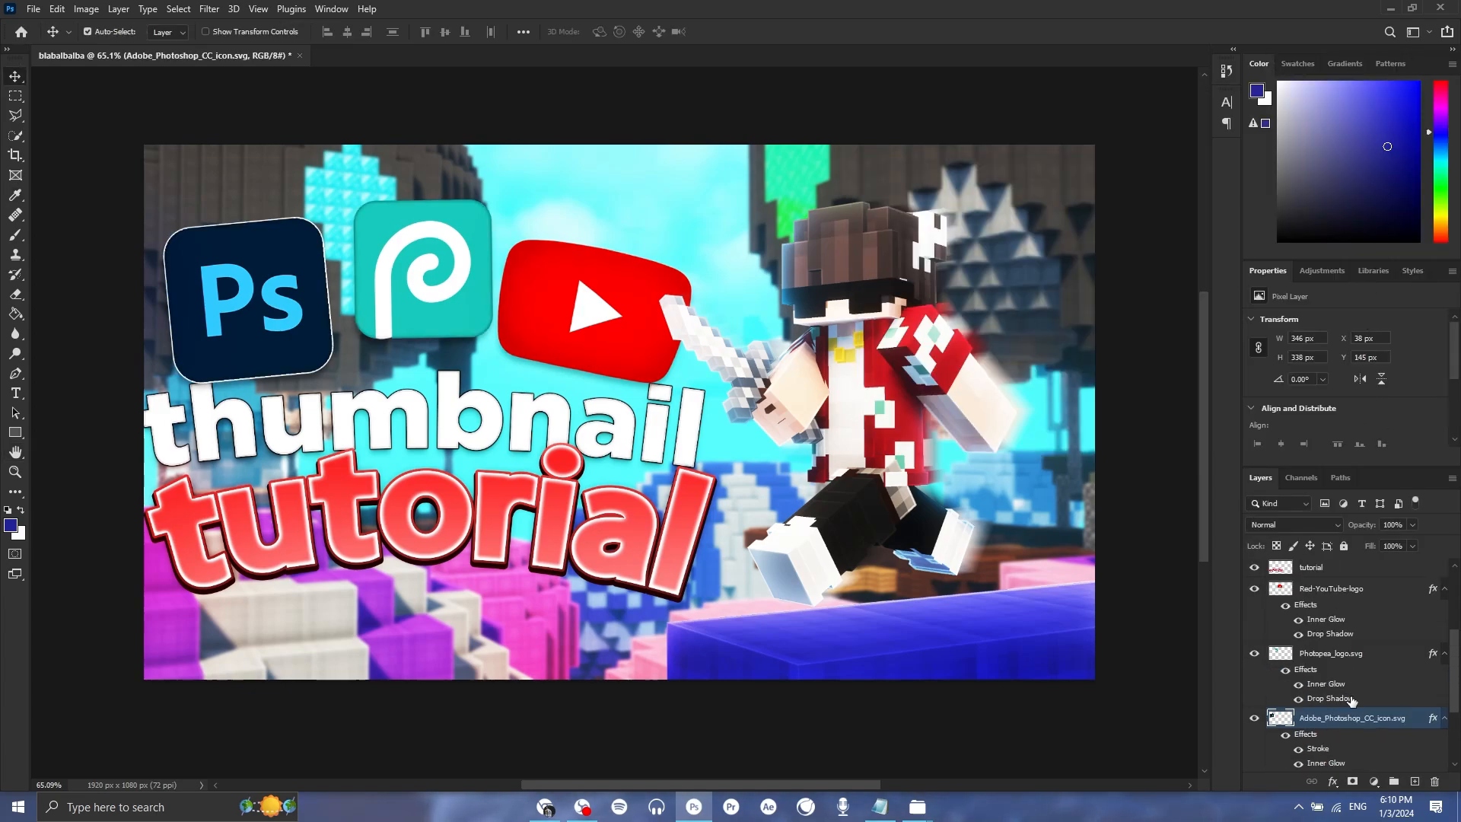
Apply the Photoshop icon's stroke, inner glow and drop shadow styling to the Photopea and YouTube logo layers.
{"action": "right_click", "coordinate": [1357, 729]}
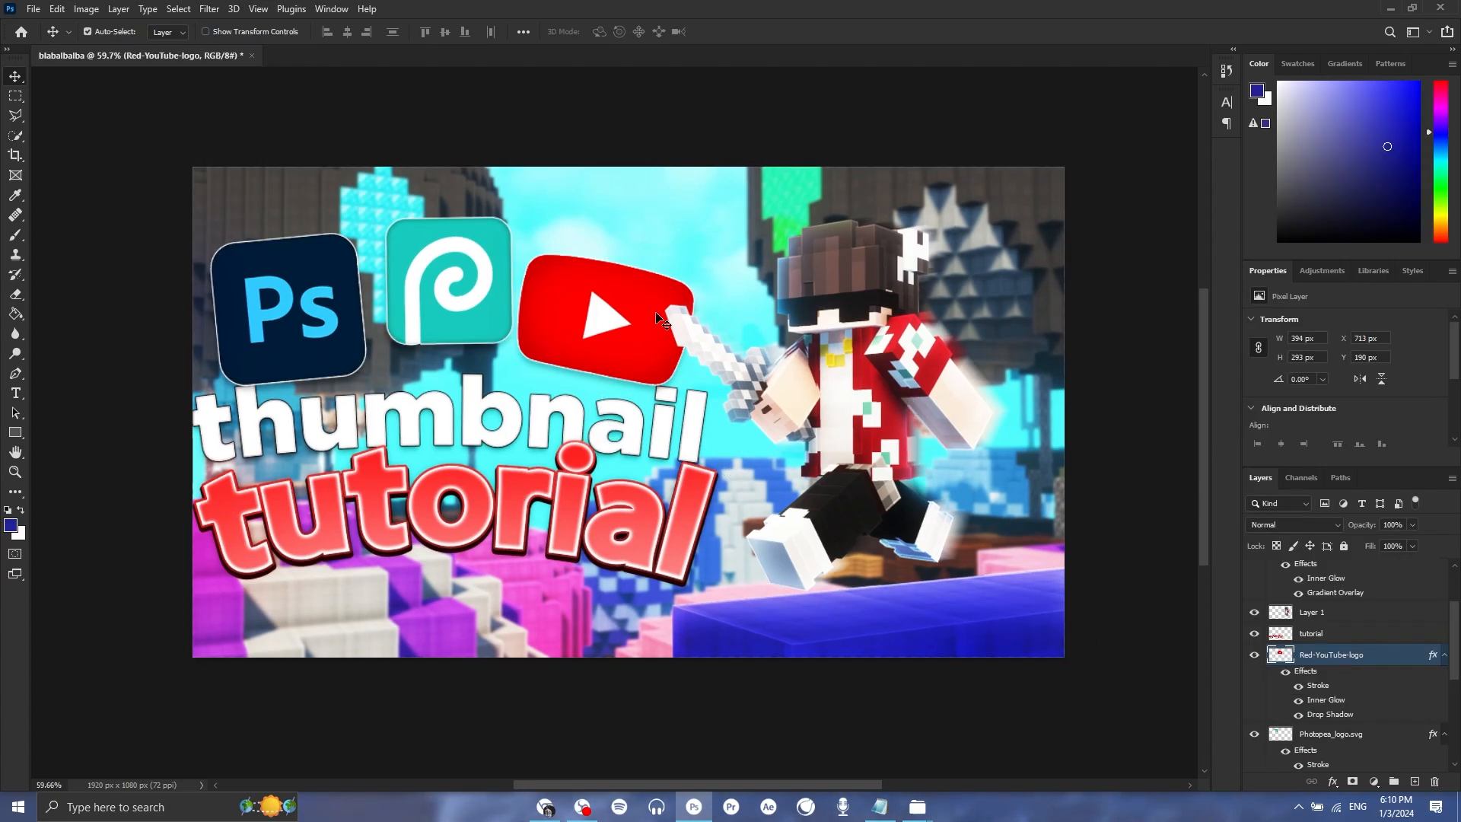
{"action": "scroll", "coordinate": [1362, 645], "scroll_direction": "up", "scroll_amount": 2}
{"action": "left_click", "coordinate": [409, 295]}
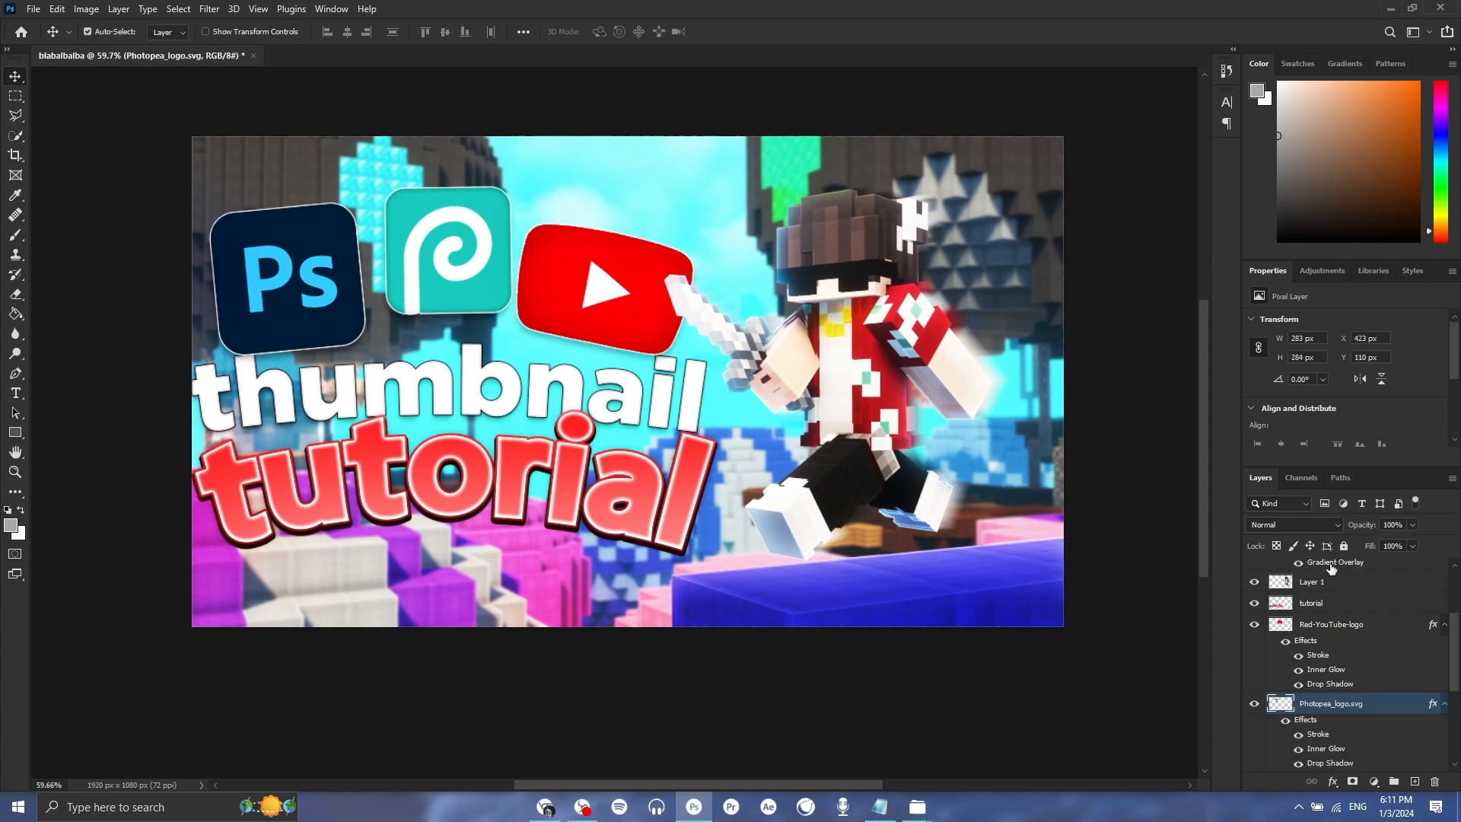
Group the three logo layers with the "thumbnail" and "tutorial" text layers and hide the group.
{"action": "scroll", "coordinate": [1338, 736], "scroll_direction": "down", "scroll_amount": 3}
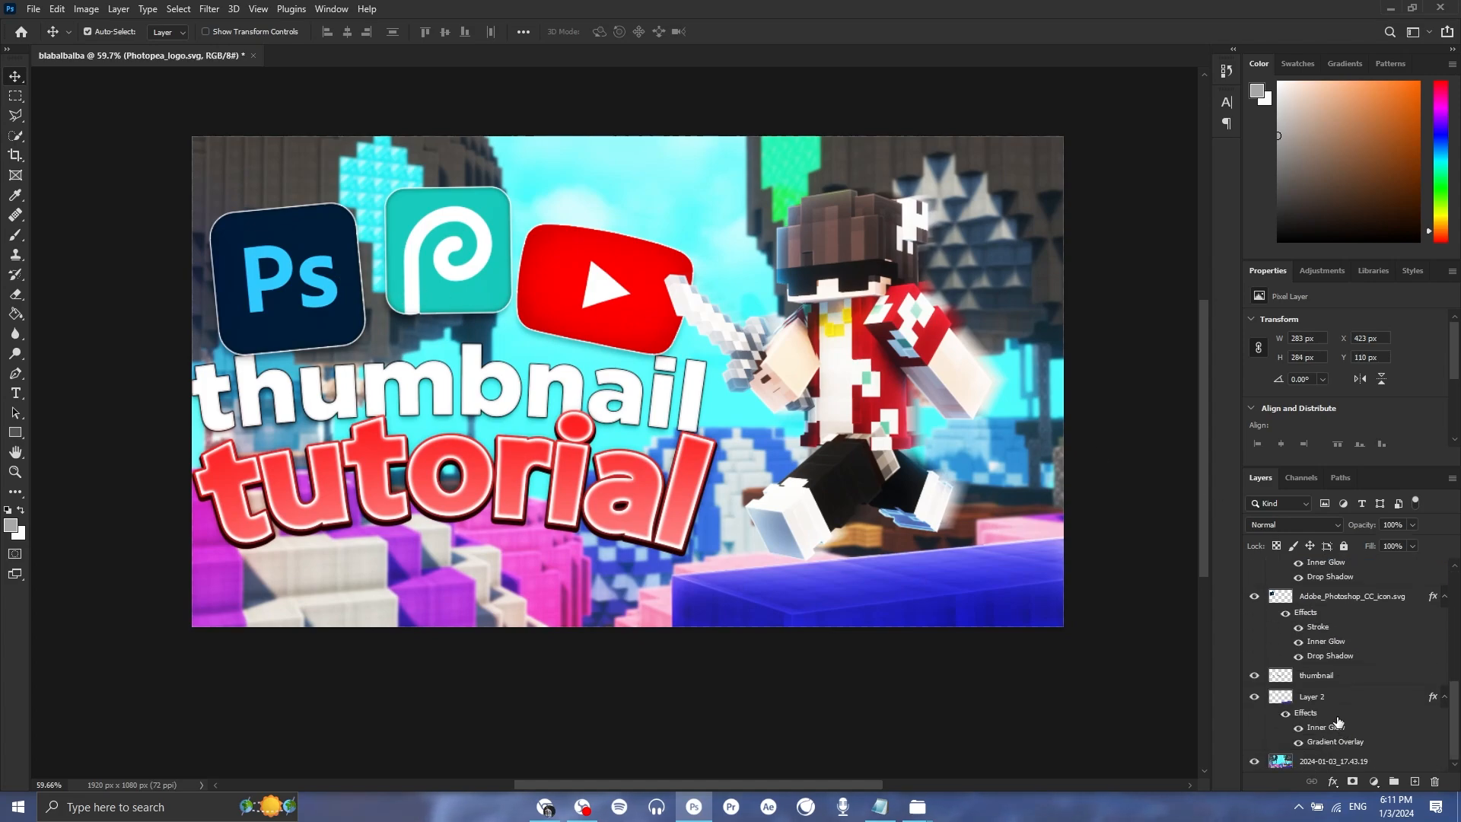
{"action": "left_click", "coordinate": [1327, 675], "text": "shift"}
{"action": "scroll", "coordinate": [1327, 675], "scroll_direction": "up", "scroll_amount": 4}
{"action": "left_click", "coordinate": [1331, 683]}
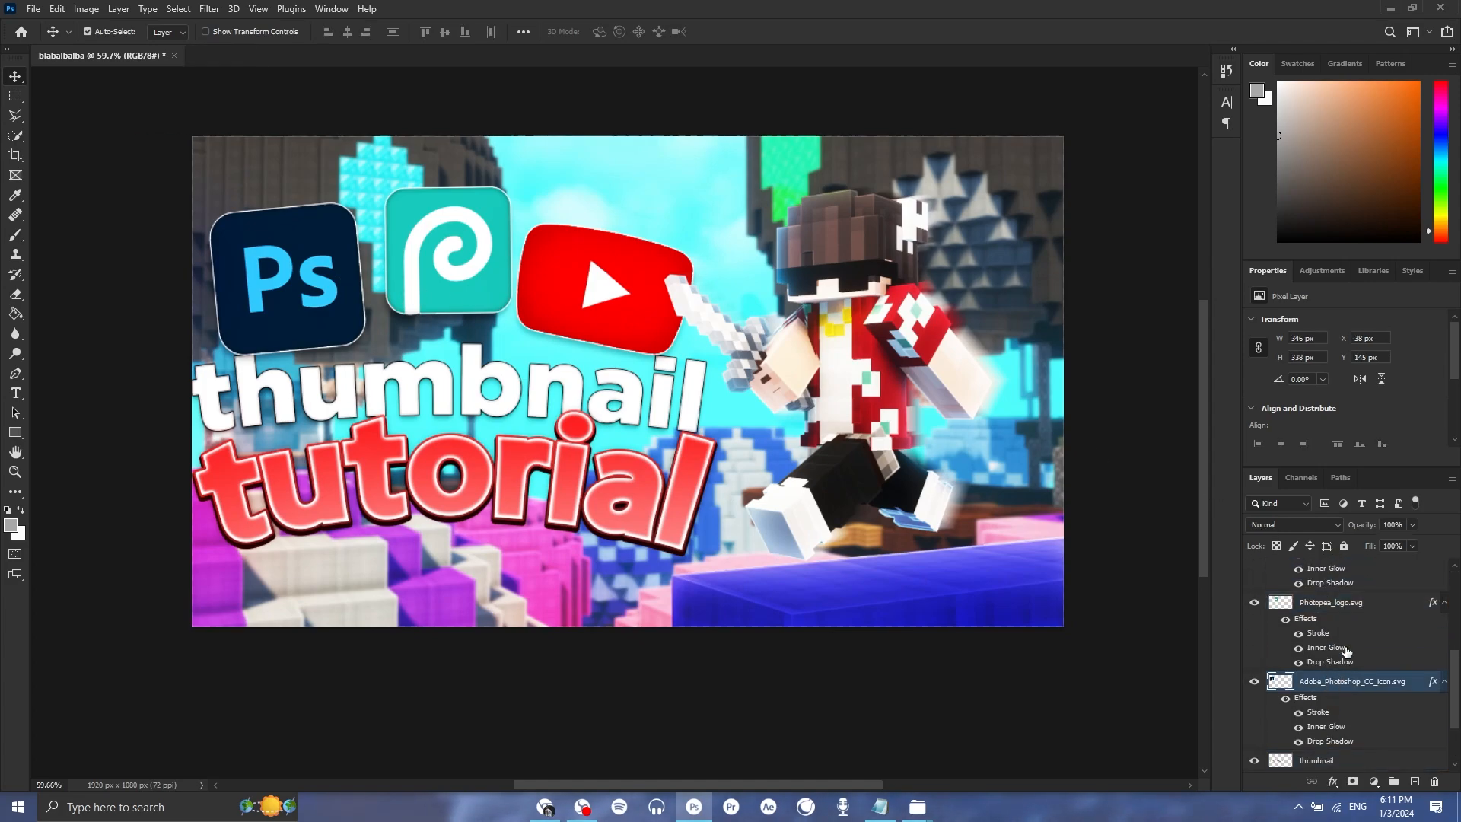
{"action": "scroll", "coordinate": [1338, 669], "scroll_direction": "up", "scroll_amount": 3}
{"action": "scroll", "coordinate": [1331, 670], "scroll_direction": "up", "scroll_amount": 2}
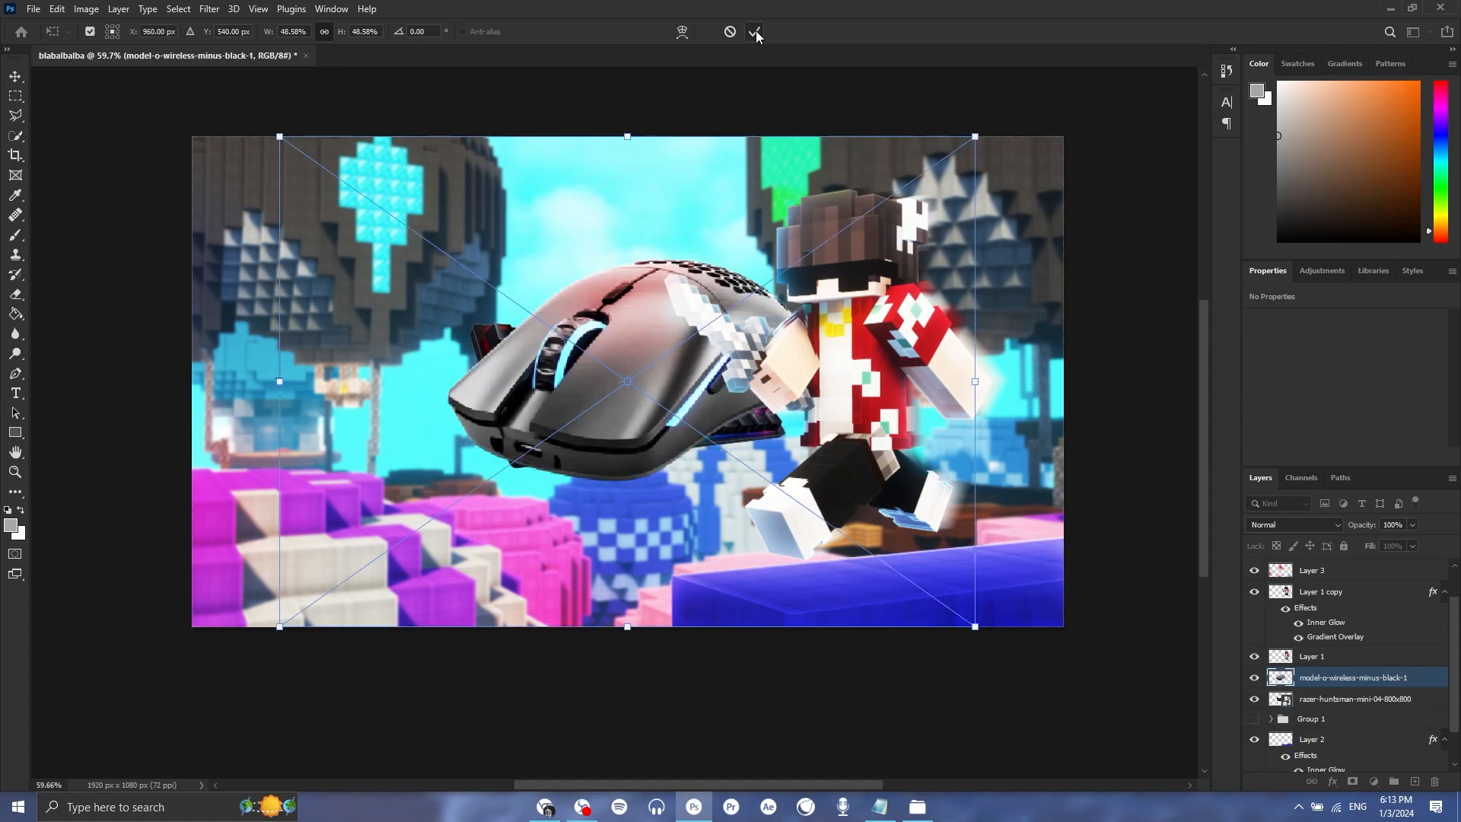
Place the model-o-wireless-minus-black-1 mouse image above the keyboard image's layer, beneath the character.
{"action": "left_click", "coordinate": [755, 30]}
{"action": "scroll", "coordinate": [697, 327], "scroll_direction": "up", "scroll_amount": 2}
Add the text "ASMR" in Gotham Black above the keyboard and mouse images.
{"action": "key", "text": "Caps_Lock"}
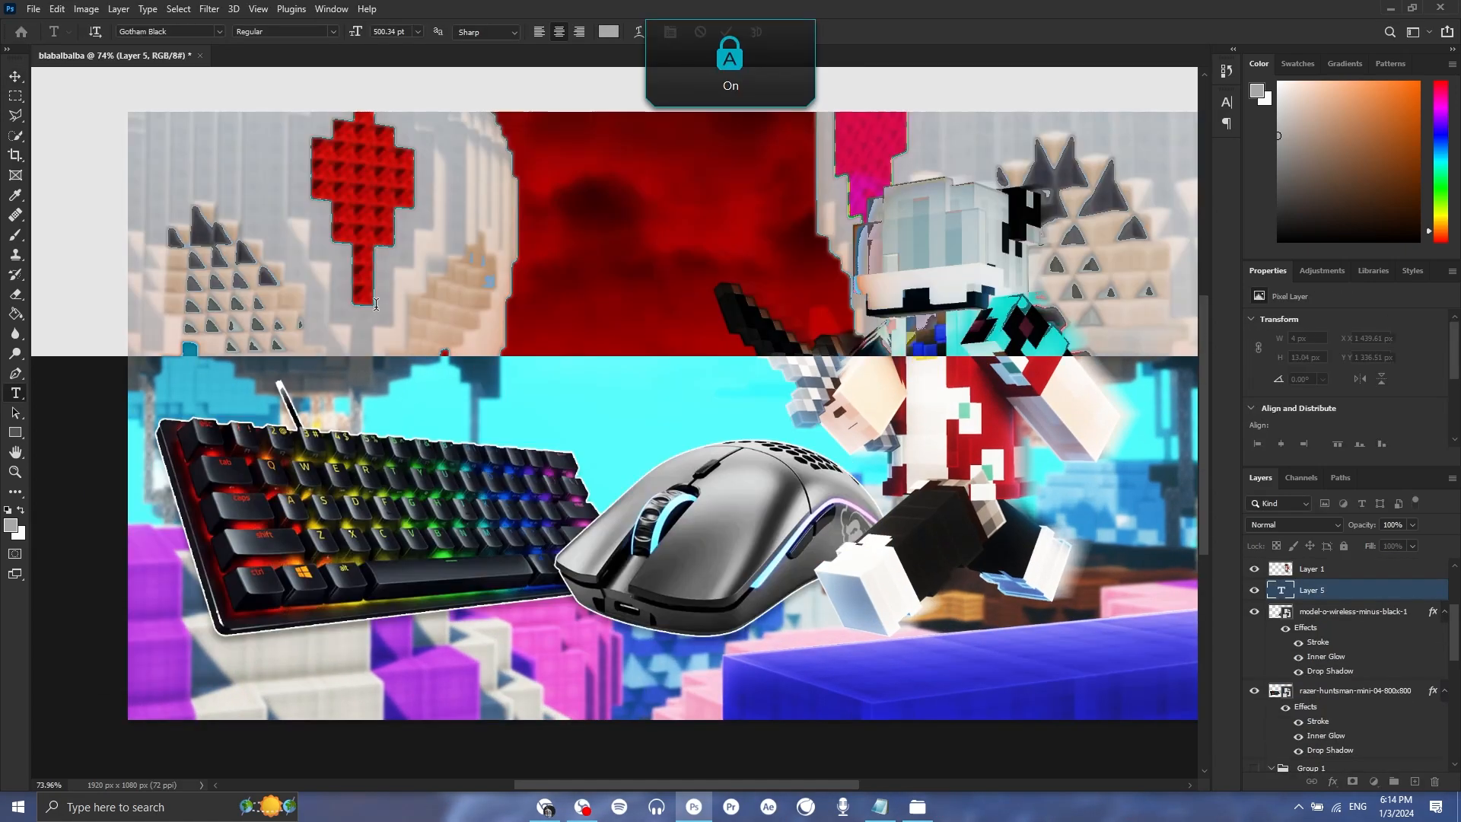
{"action": "type", "text": "ASMR"}
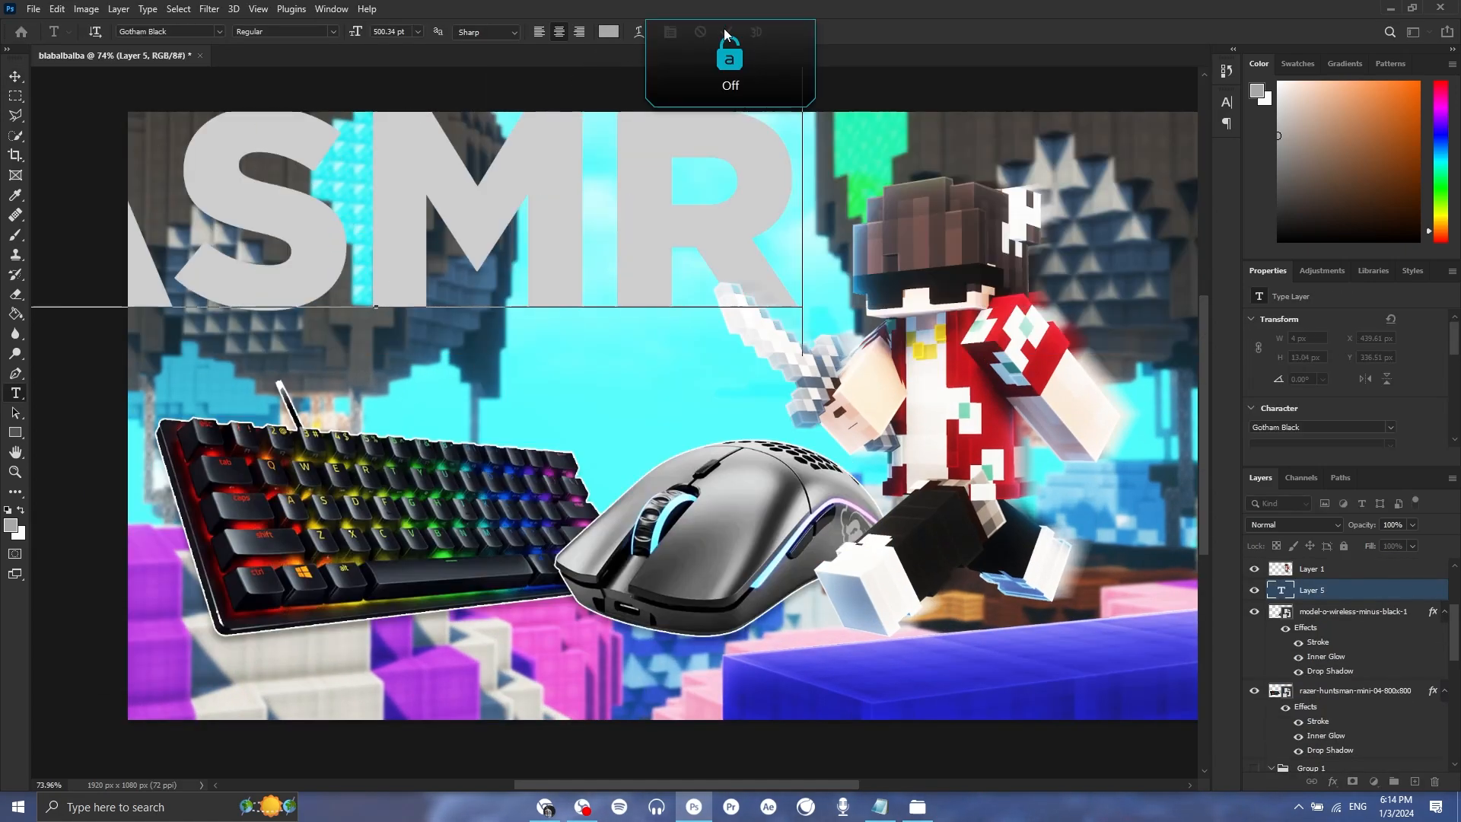
{"action": "left_click", "coordinate": [727, 32]}
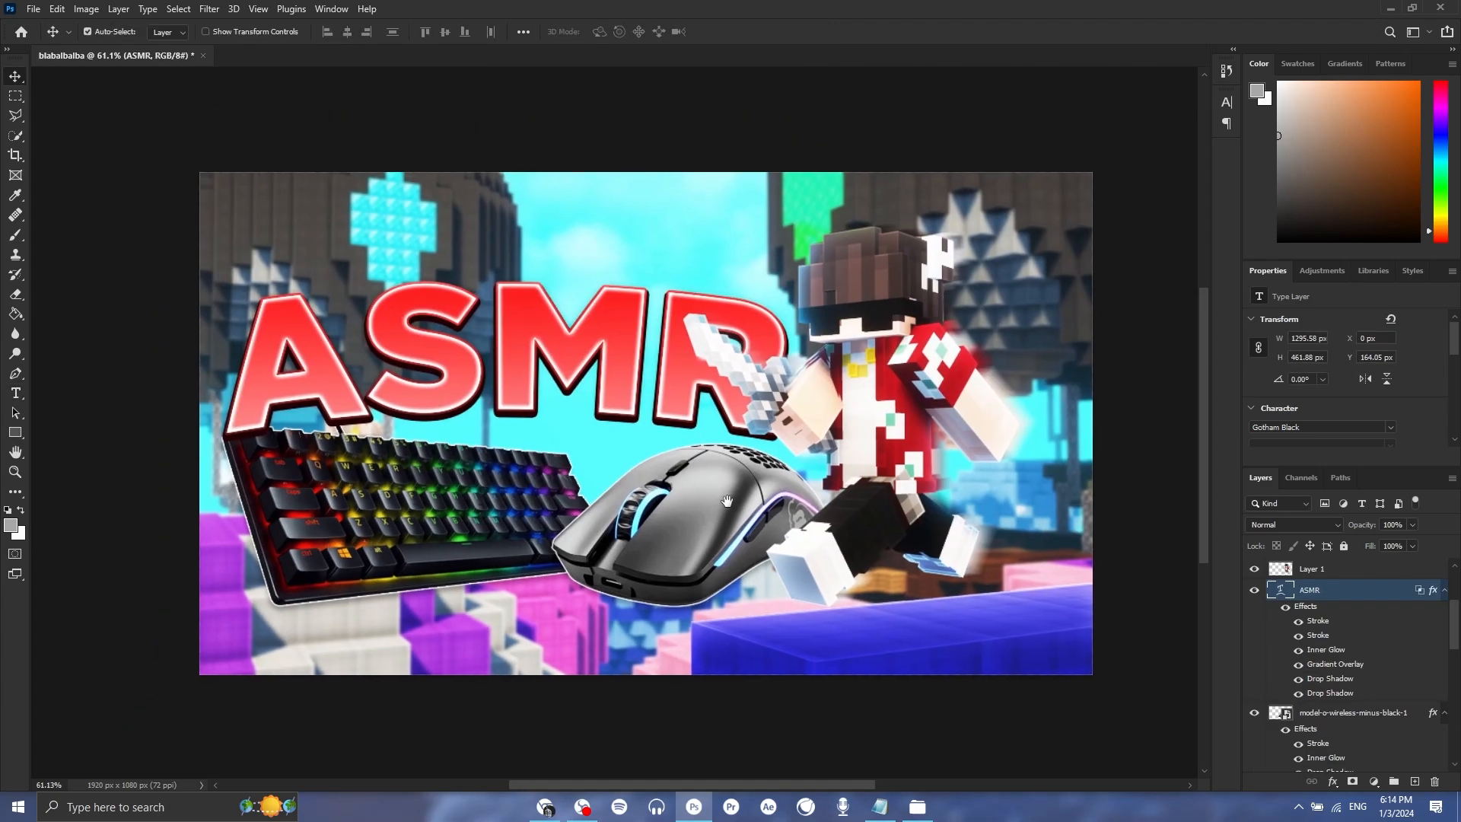
{"action": "scroll", "coordinate": [1070, 597], "scroll_direction": "down", "scroll_amount": 2}
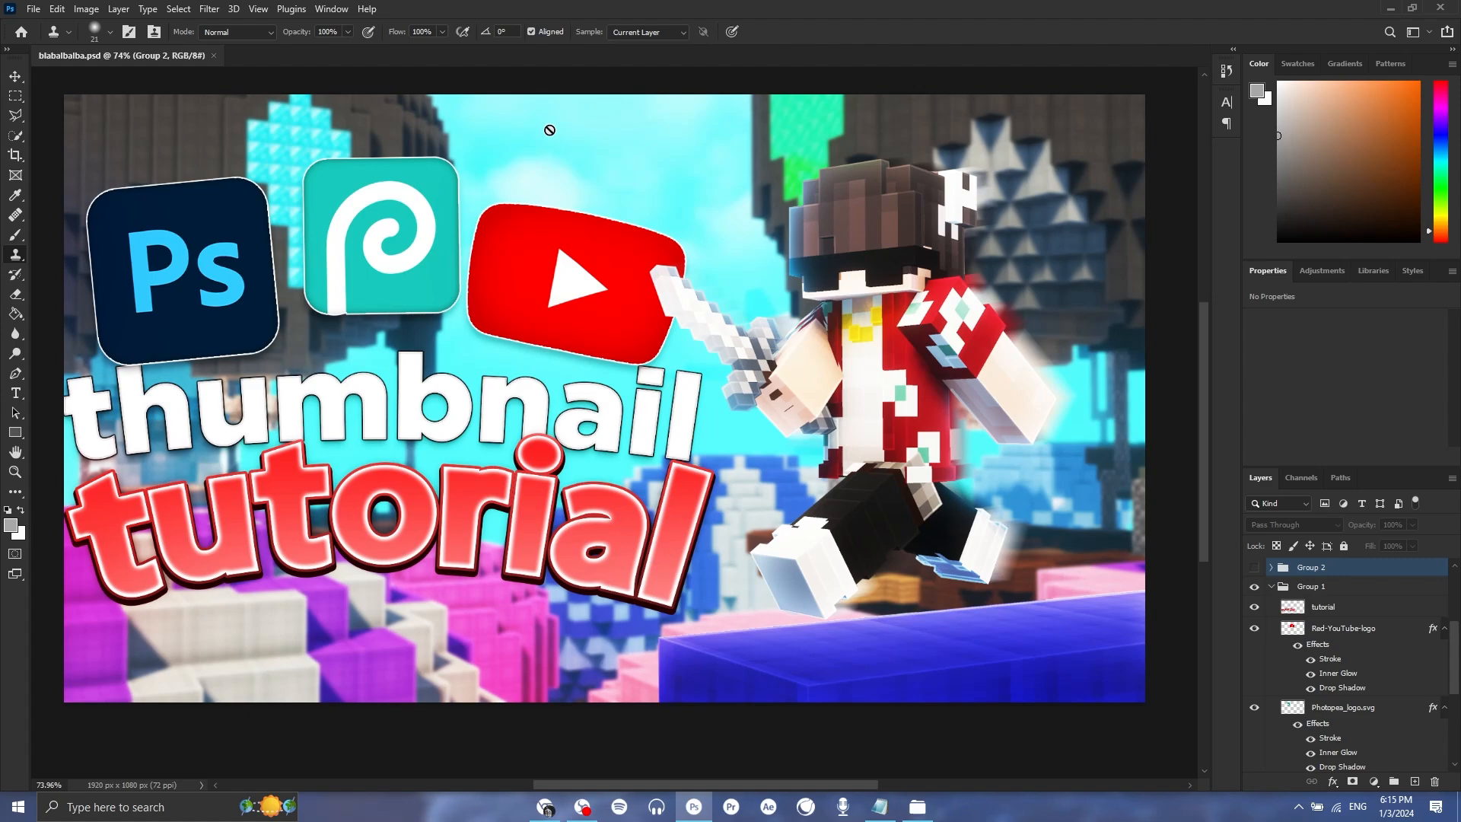
Switch to Photopea and create a 1920 × 1080 pixel project named "thumbnail" with a transparent background.
{"action": "left_click", "coordinate": [1448, 10]}
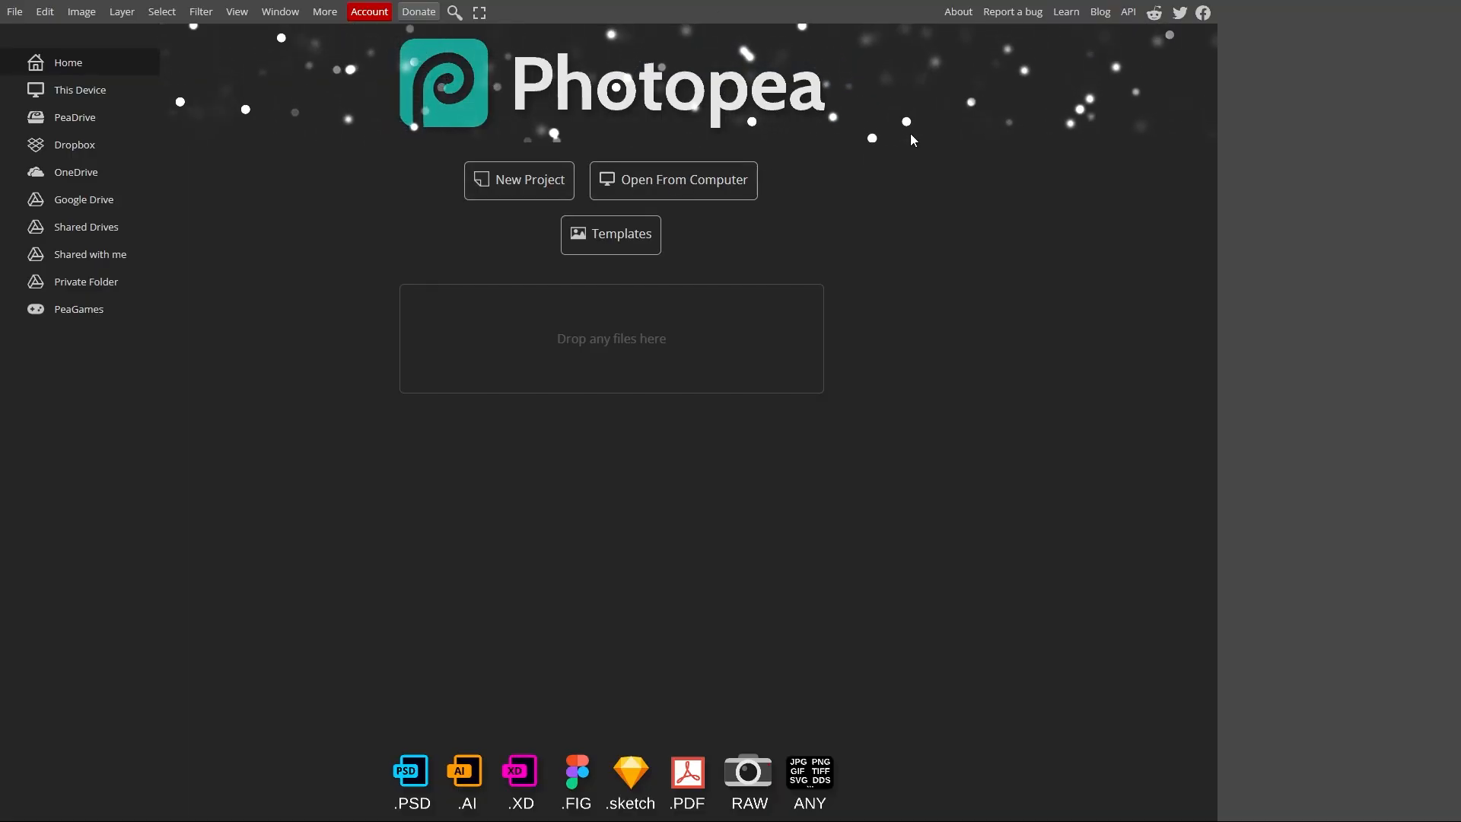
{"action": "left_click", "coordinate": [508, 179]}
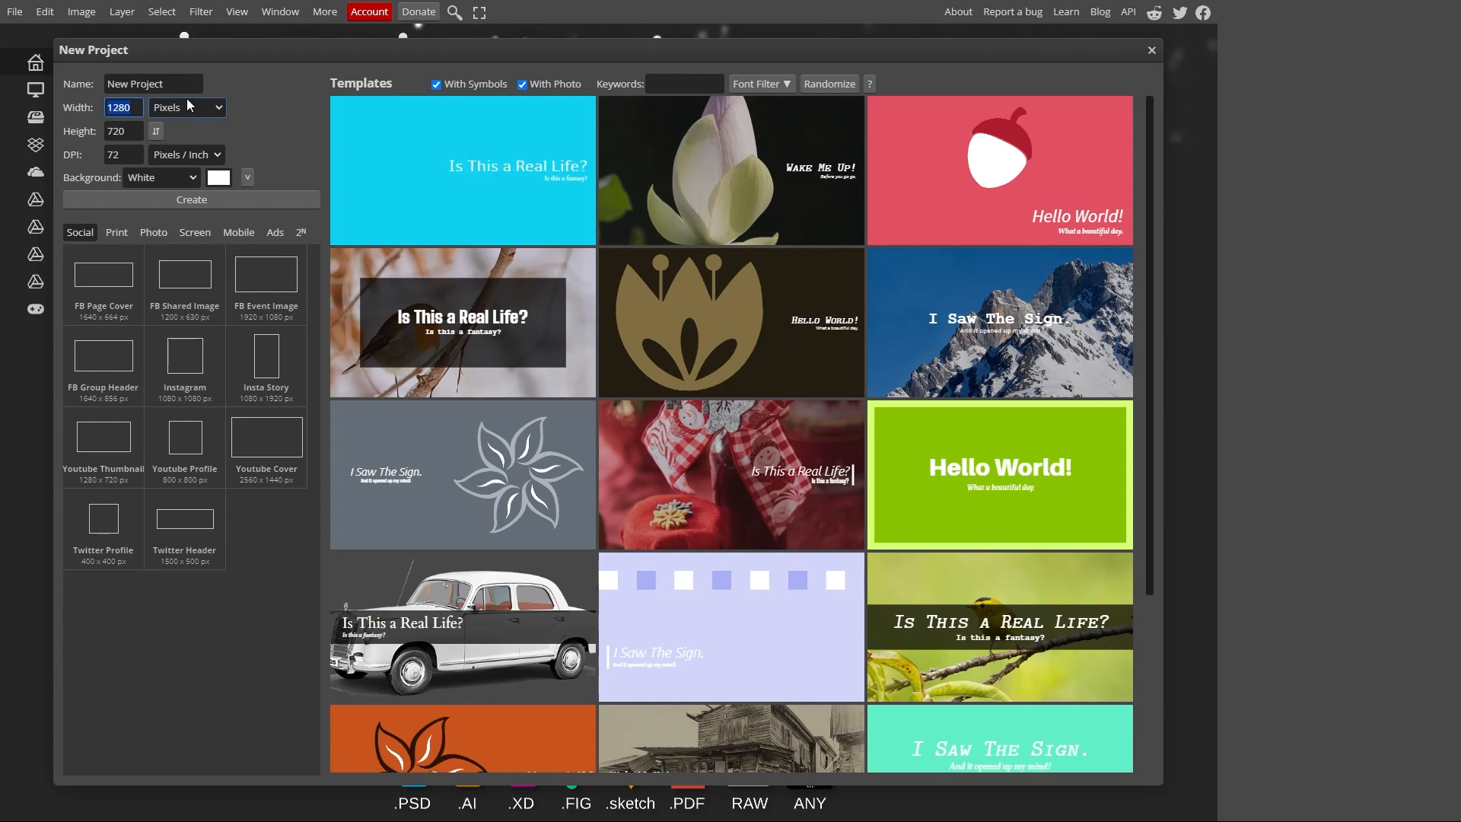
{"action": "type", "text": "1920"}
{"action": "key", "text": "Tab"}
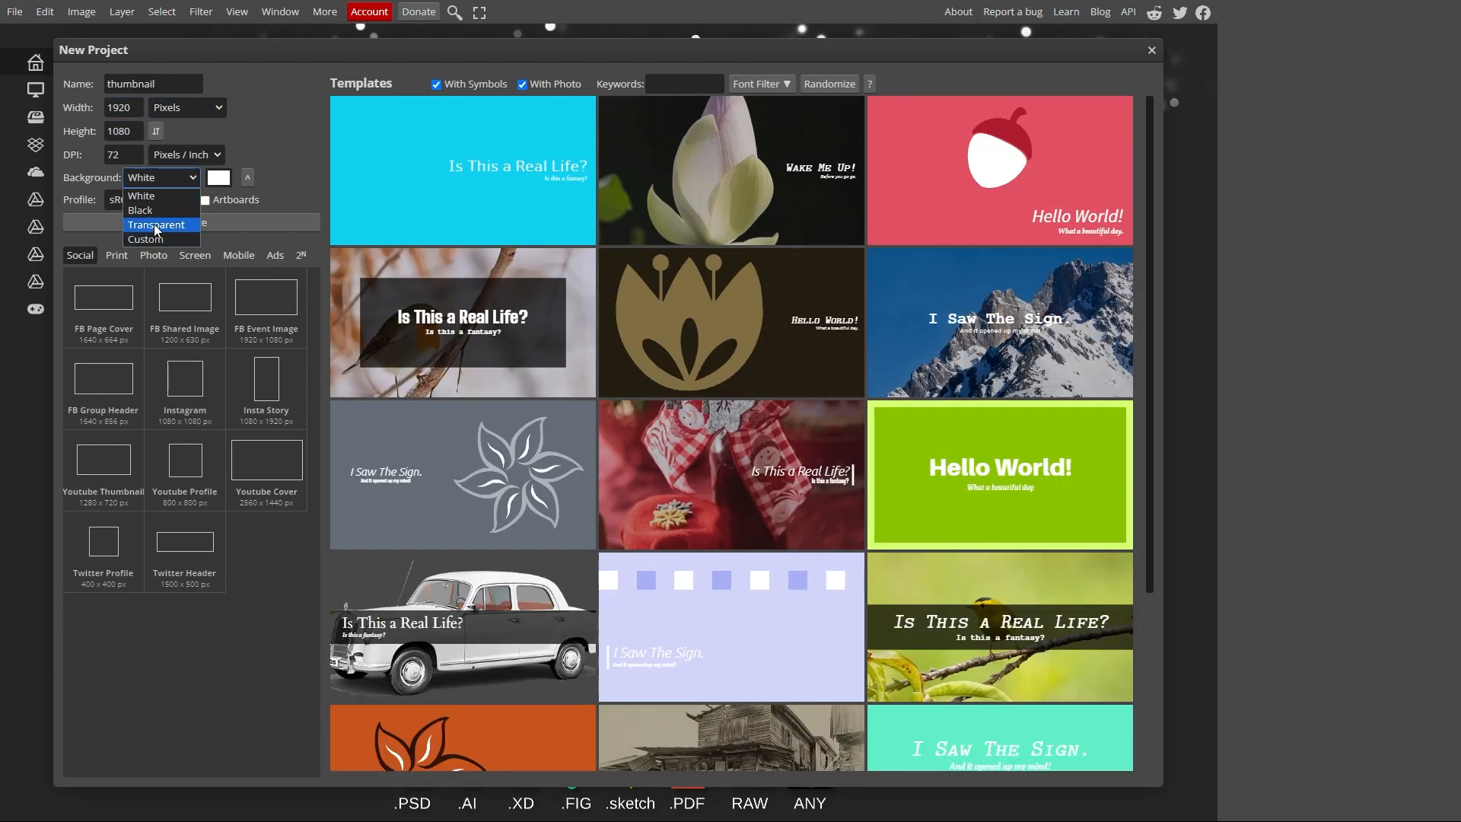
{"action": "left_click", "coordinate": [152, 225]}
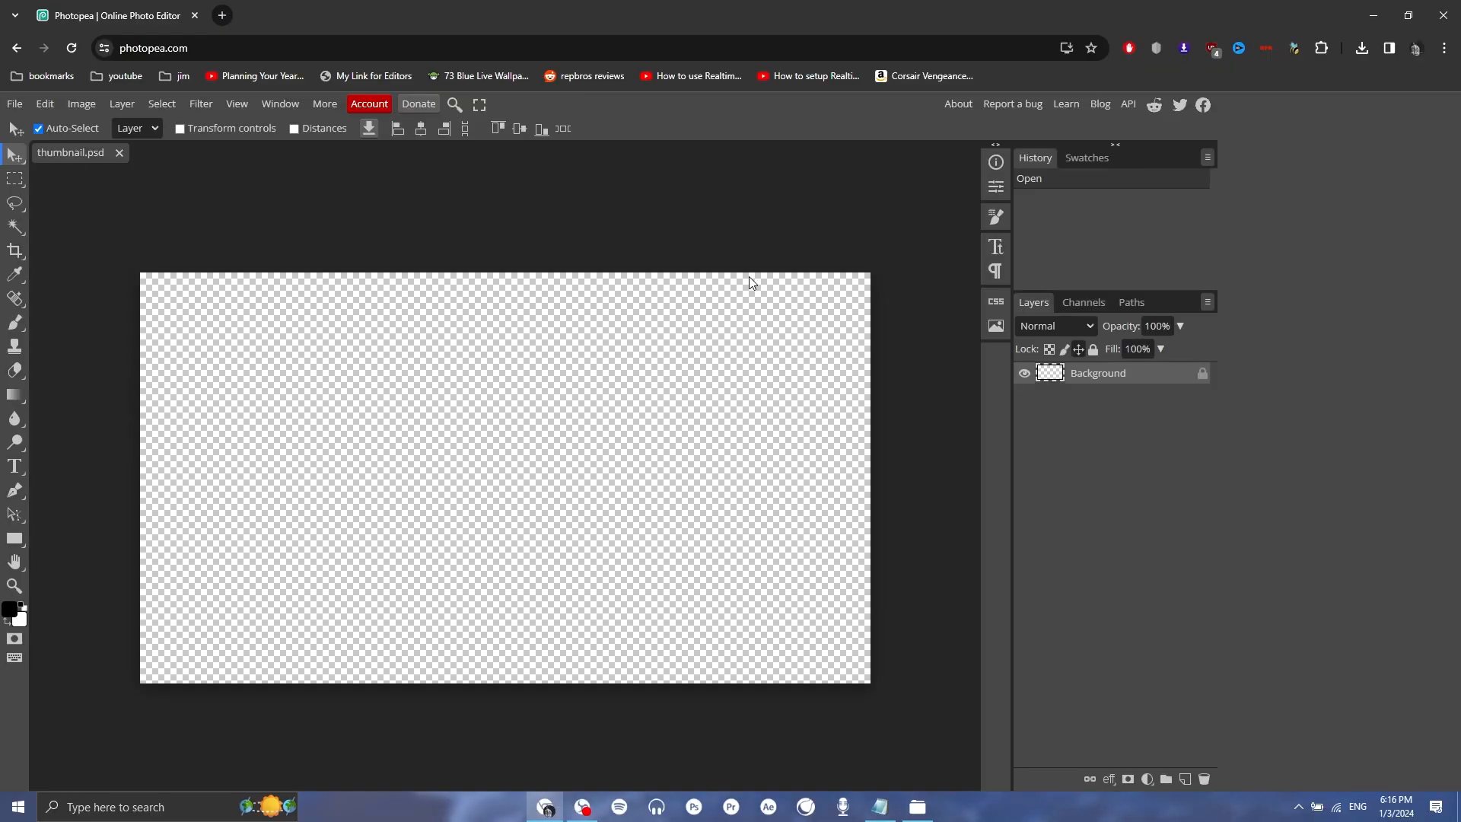
Place 2024-01-03_17.43.12.png and 2024-01-03_17.43.19.png from the .minecraft screenshots folder in the project, with the 17.43.12 character layer on top.
{"action": "key", "text": "alt+Tab"}
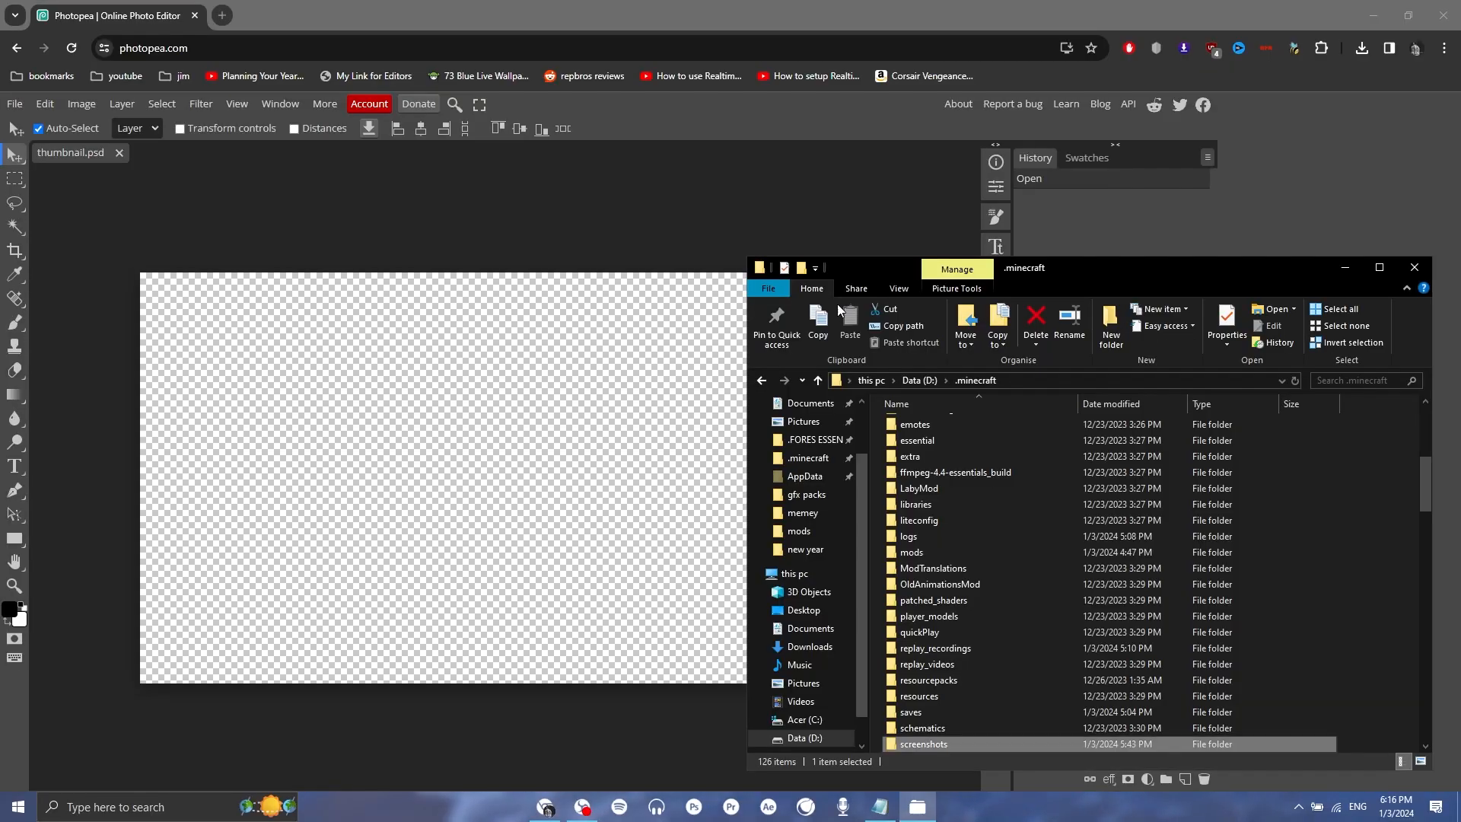
{"action": "double_click", "coordinate": [988, 743]}
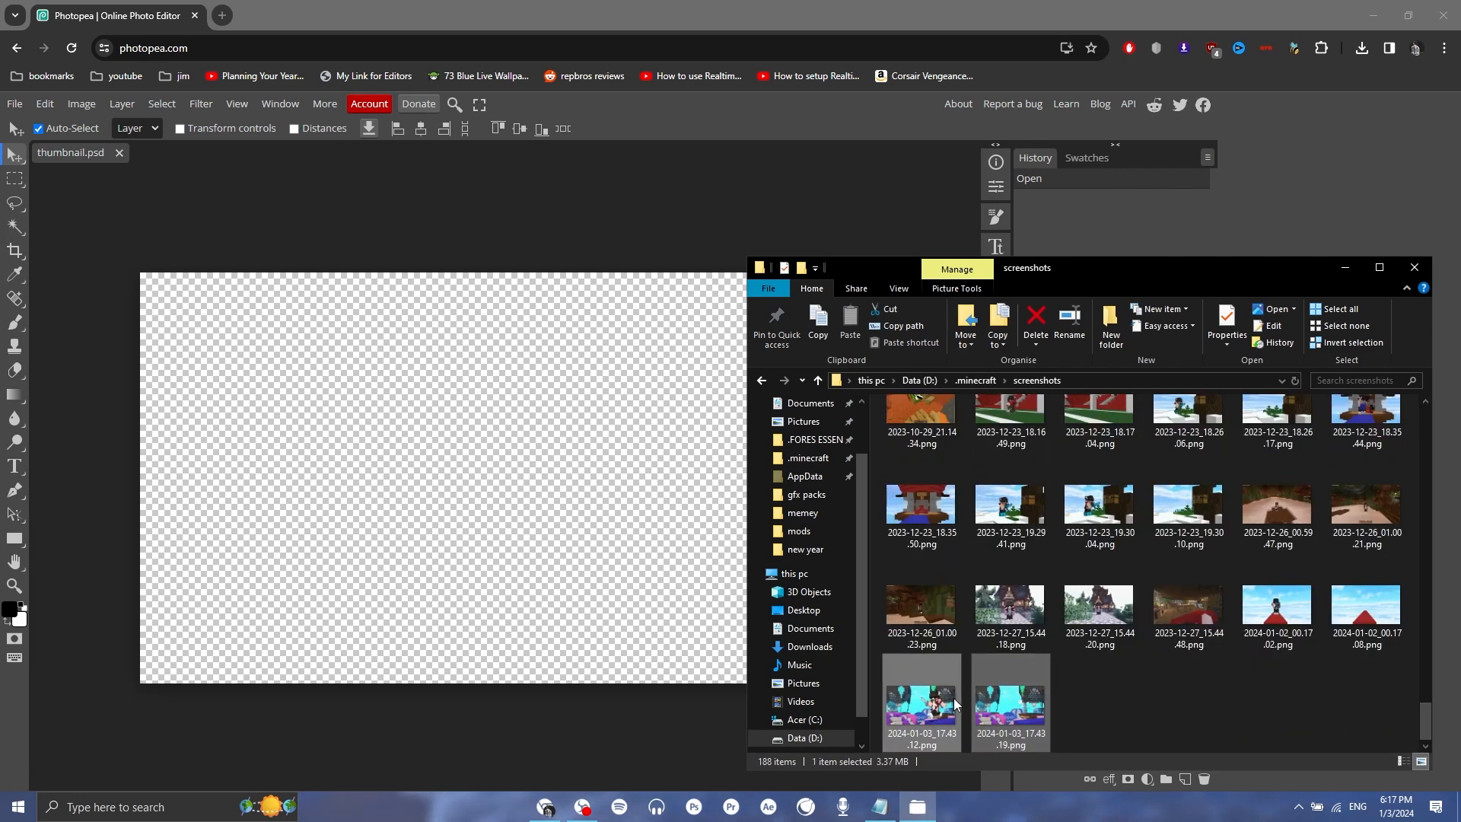
{"action": "left_click_drag", "start_coordinate": [923, 706], "coordinate": [607, 464]}
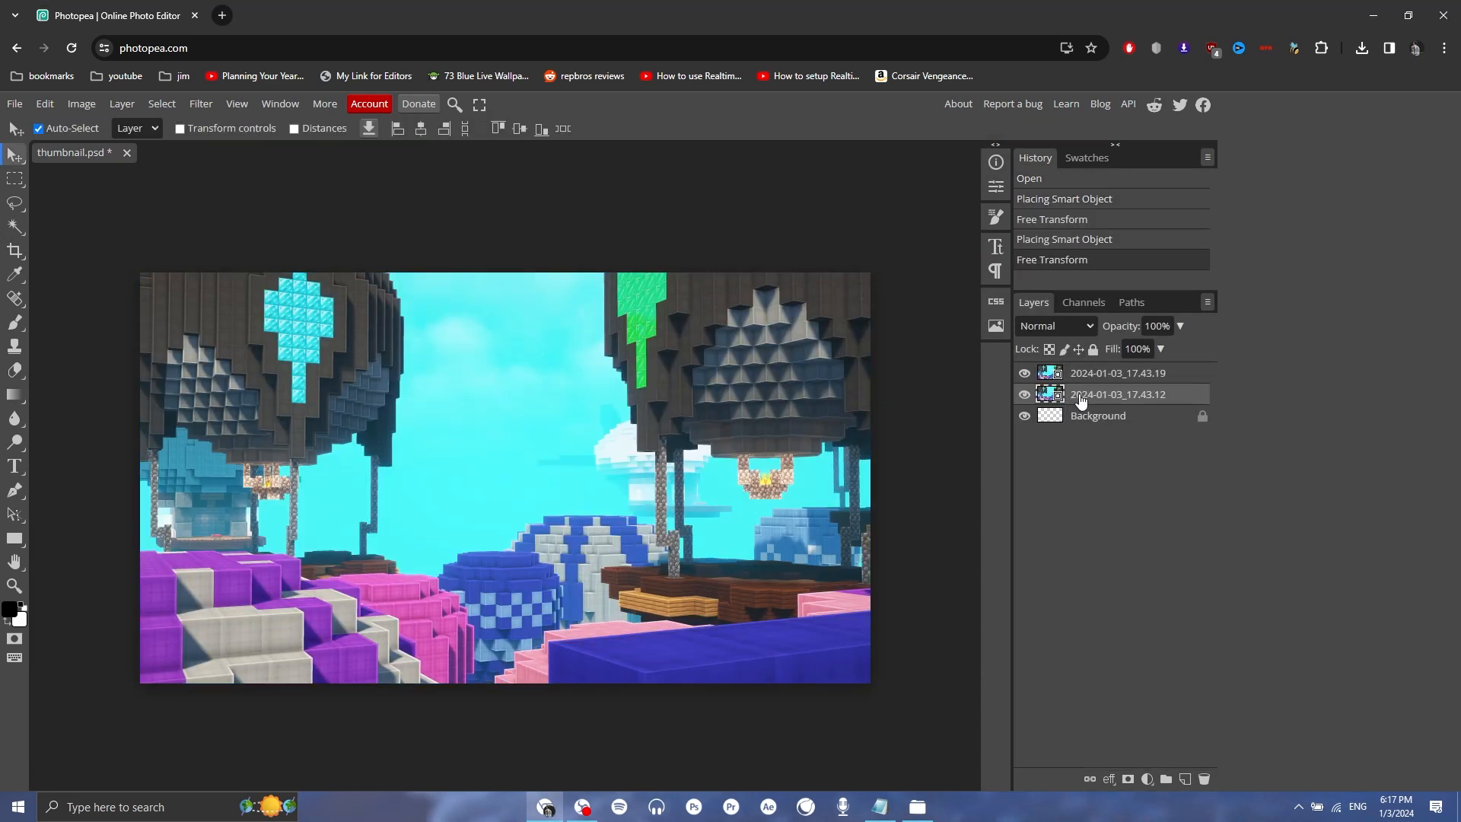
{"action": "left_click_drag", "start_coordinate": [1081, 401], "coordinate": [1081, 368]}
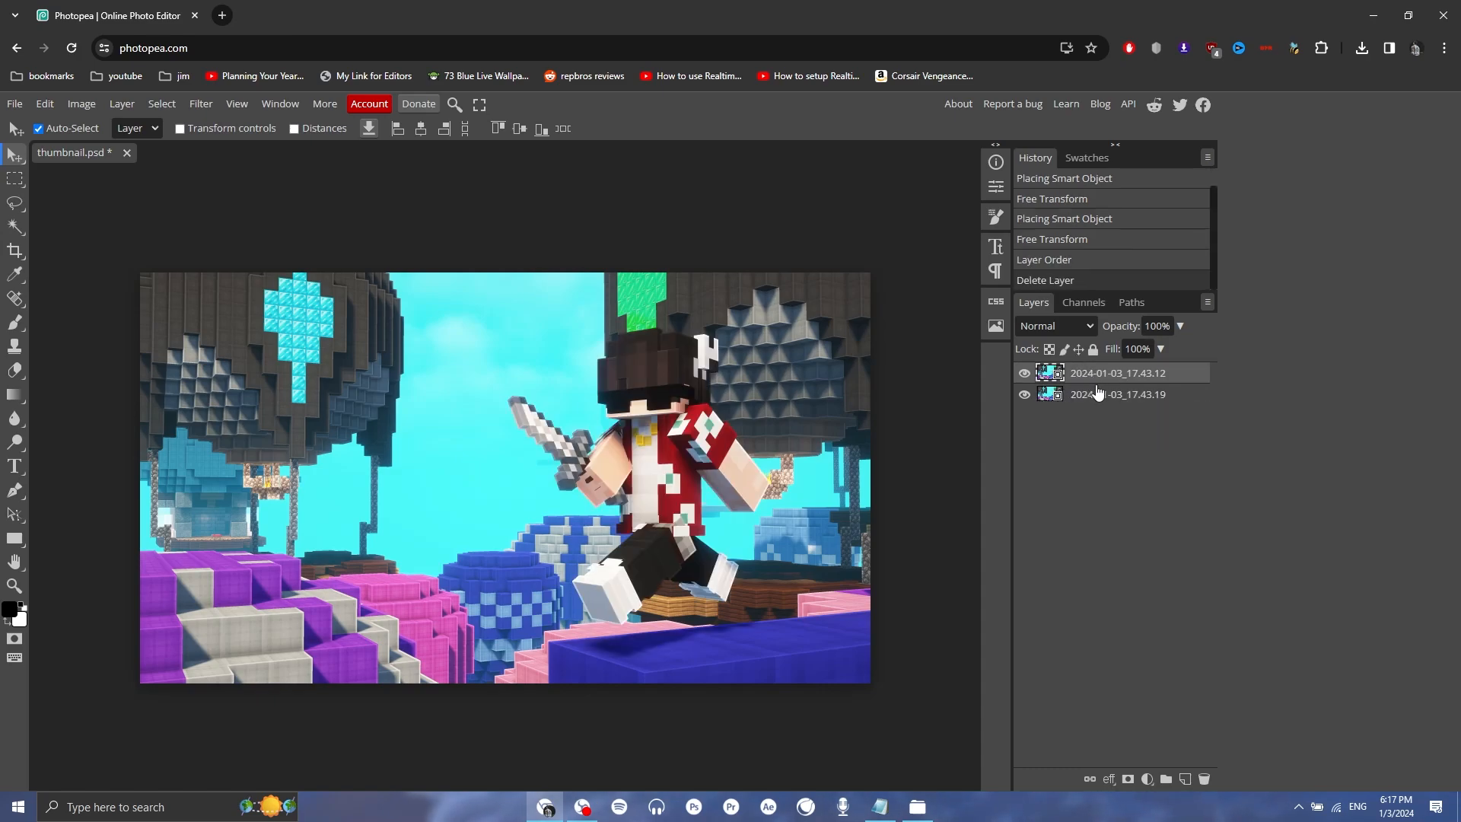
Rasterize both screenshot layers and hide the character-free 2024-01-03_17.43.19 layer.
{"action": "left_click", "coordinate": [1099, 392], "text": "shift"}
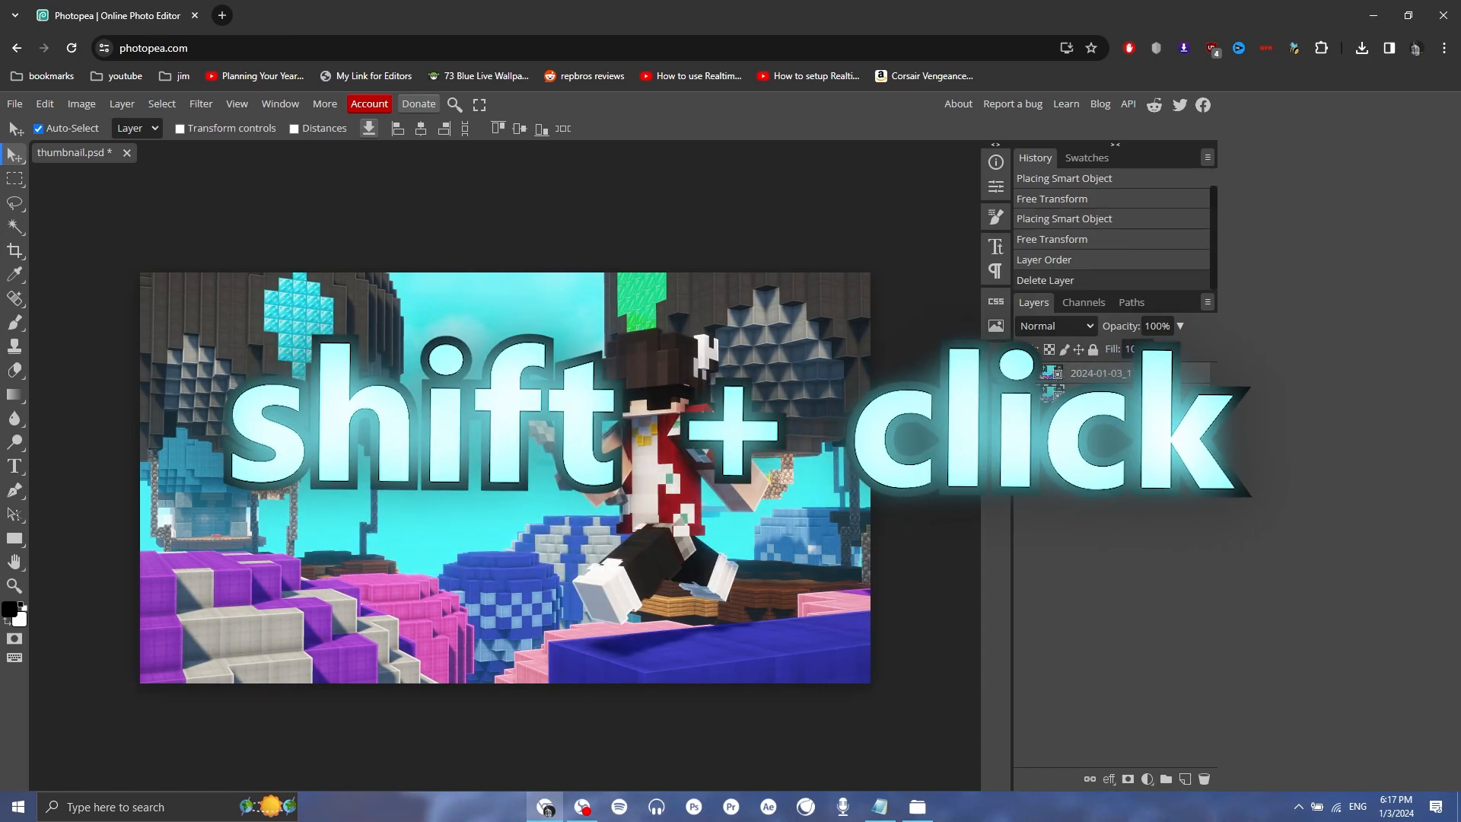
{"action": "right_click", "coordinate": [1096, 392]}
{"action": "left_click", "coordinate": [1029, 561]}
{"action": "left_click", "coordinate": [1028, 398]}
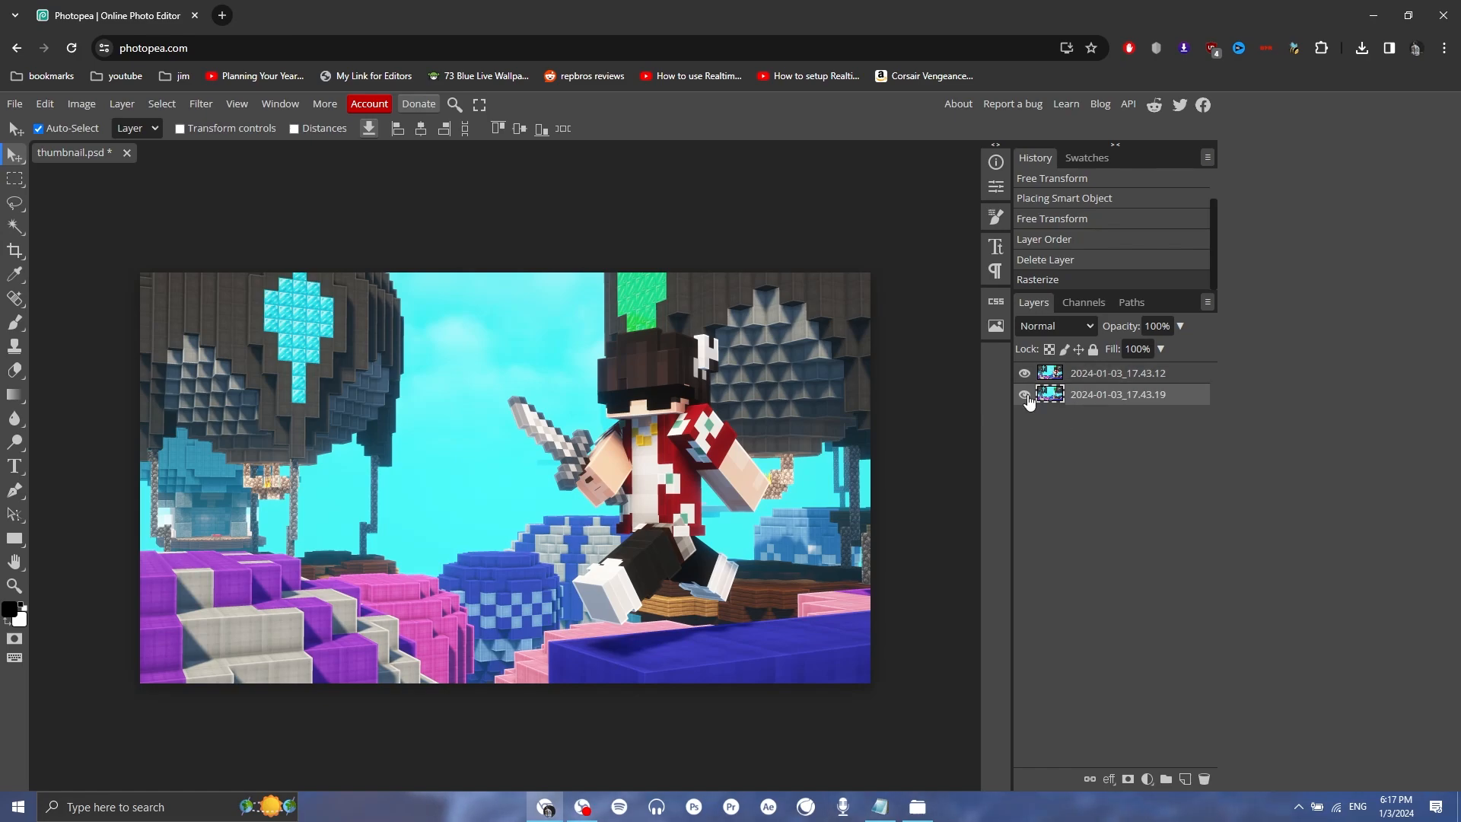
Trace a closed Pen tool path around the character and sword on the 2024-01-03_17.43.12 layer.
{"action": "left_click", "coordinate": [1146, 376]}
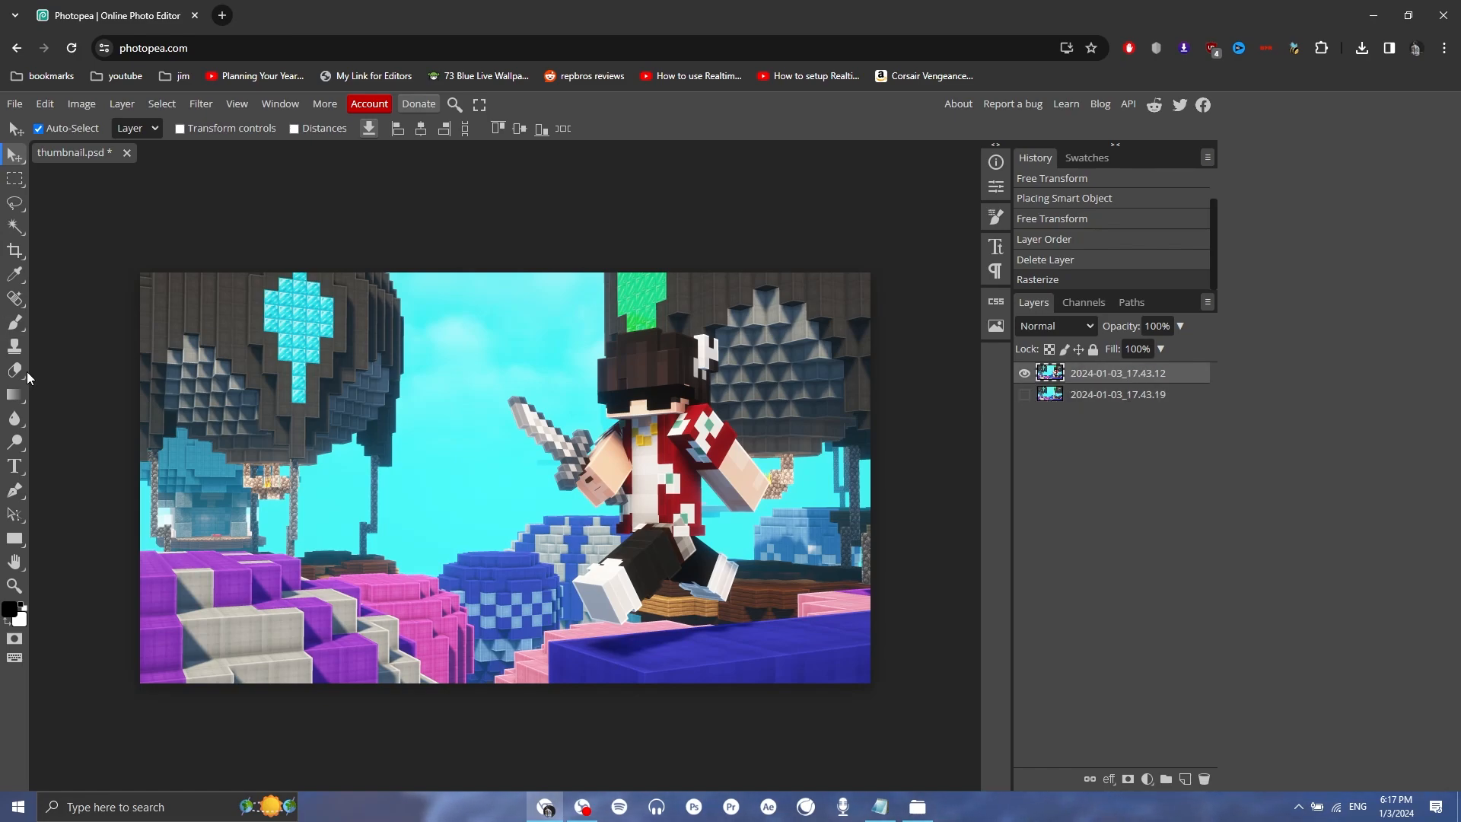
{"action": "left_click", "coordinate": [17, 497]}
{"action": "scroll", "coordinate": [612, 556], "scroll_direction": "up", "scroll_amount": 1}
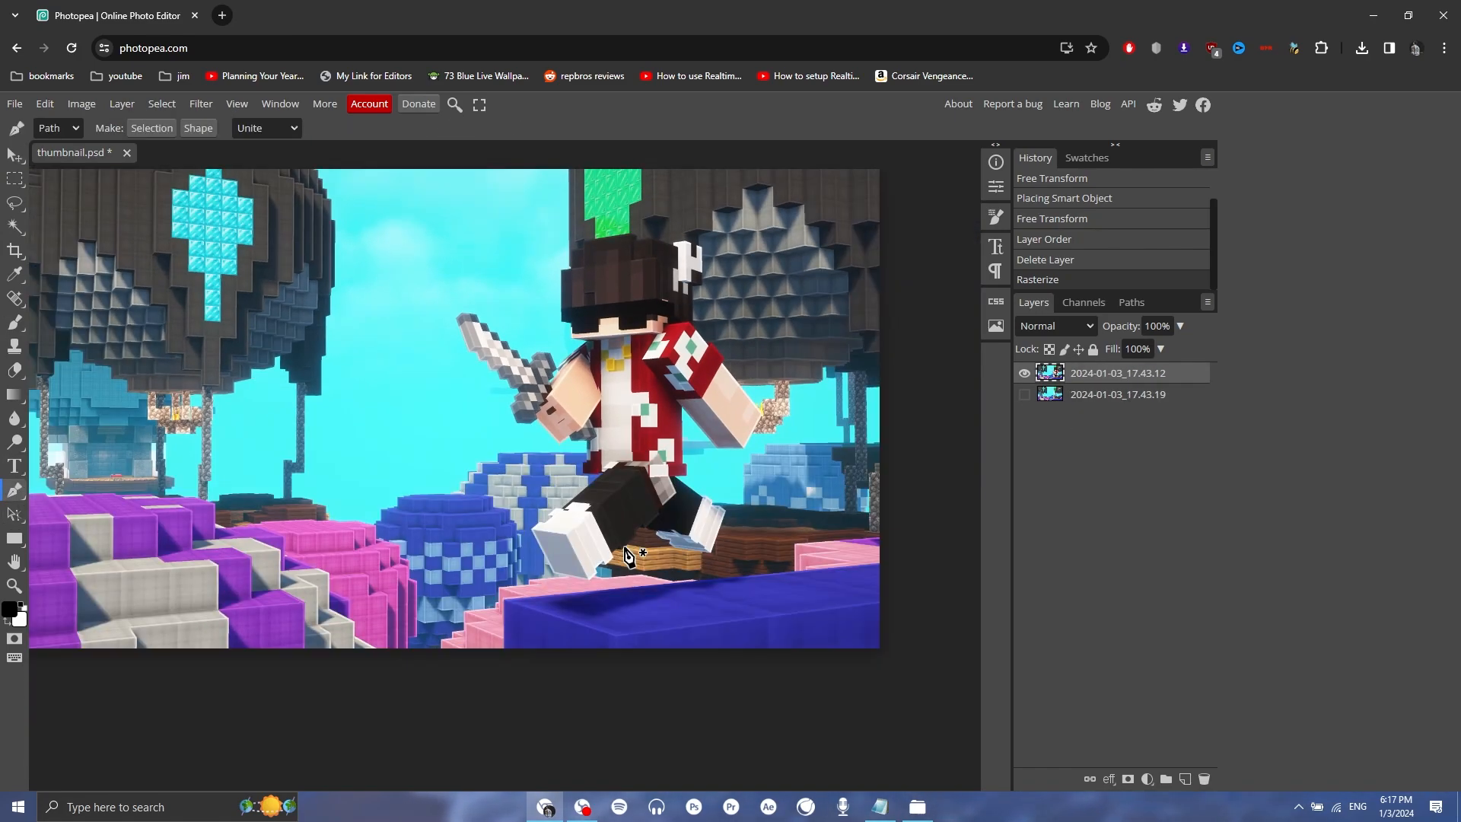
{"action": "scroll", "coordinate": [594, 579], "scroll_direction": "up", "scroll_amount": 5}
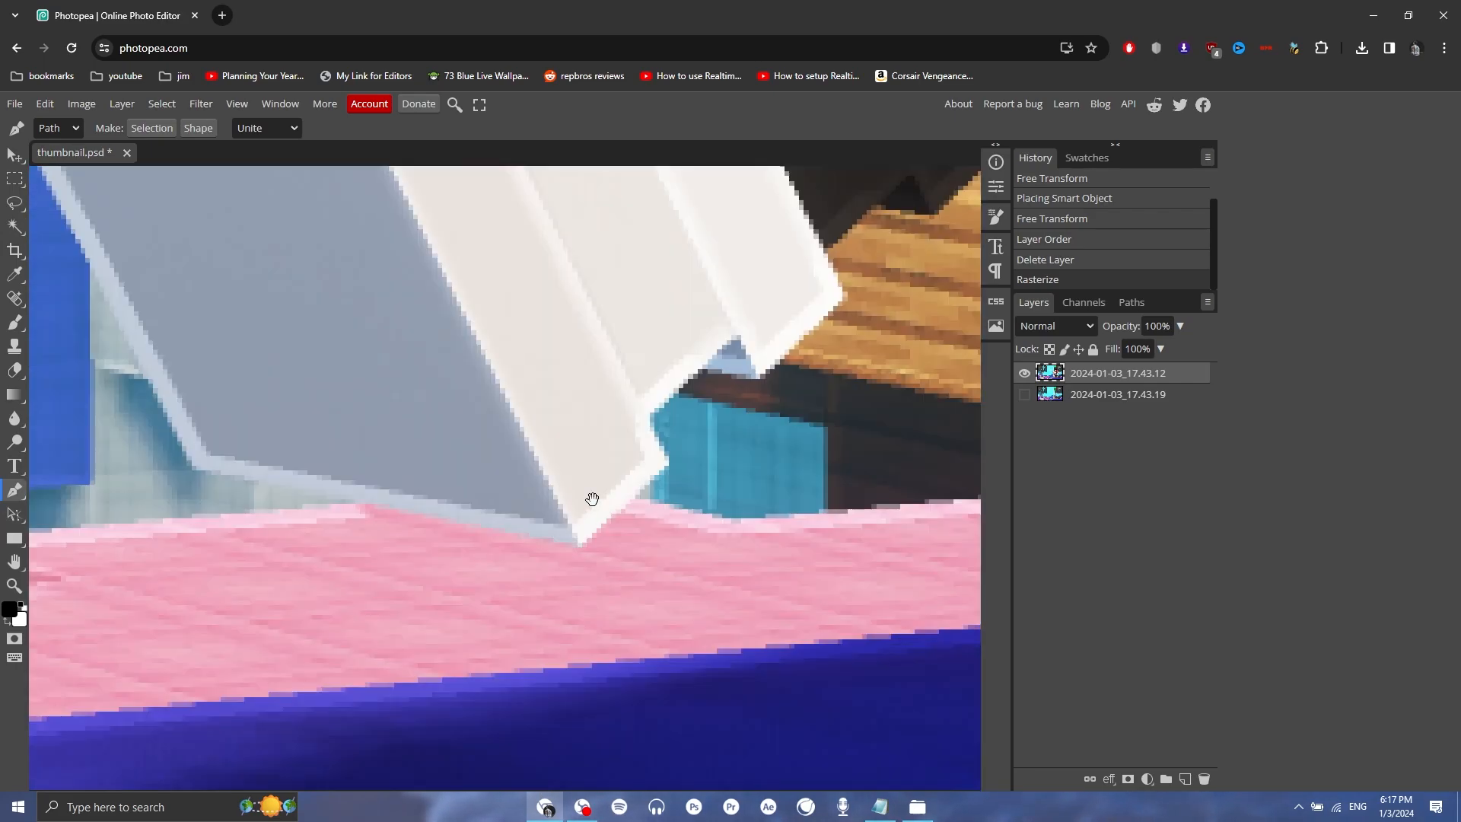
{"action": "left_click_drag", "start_coordinate": [593, 499], "coordinate": [622, 620]}
{"action": "left_click", "coordinate": [623, 617]}
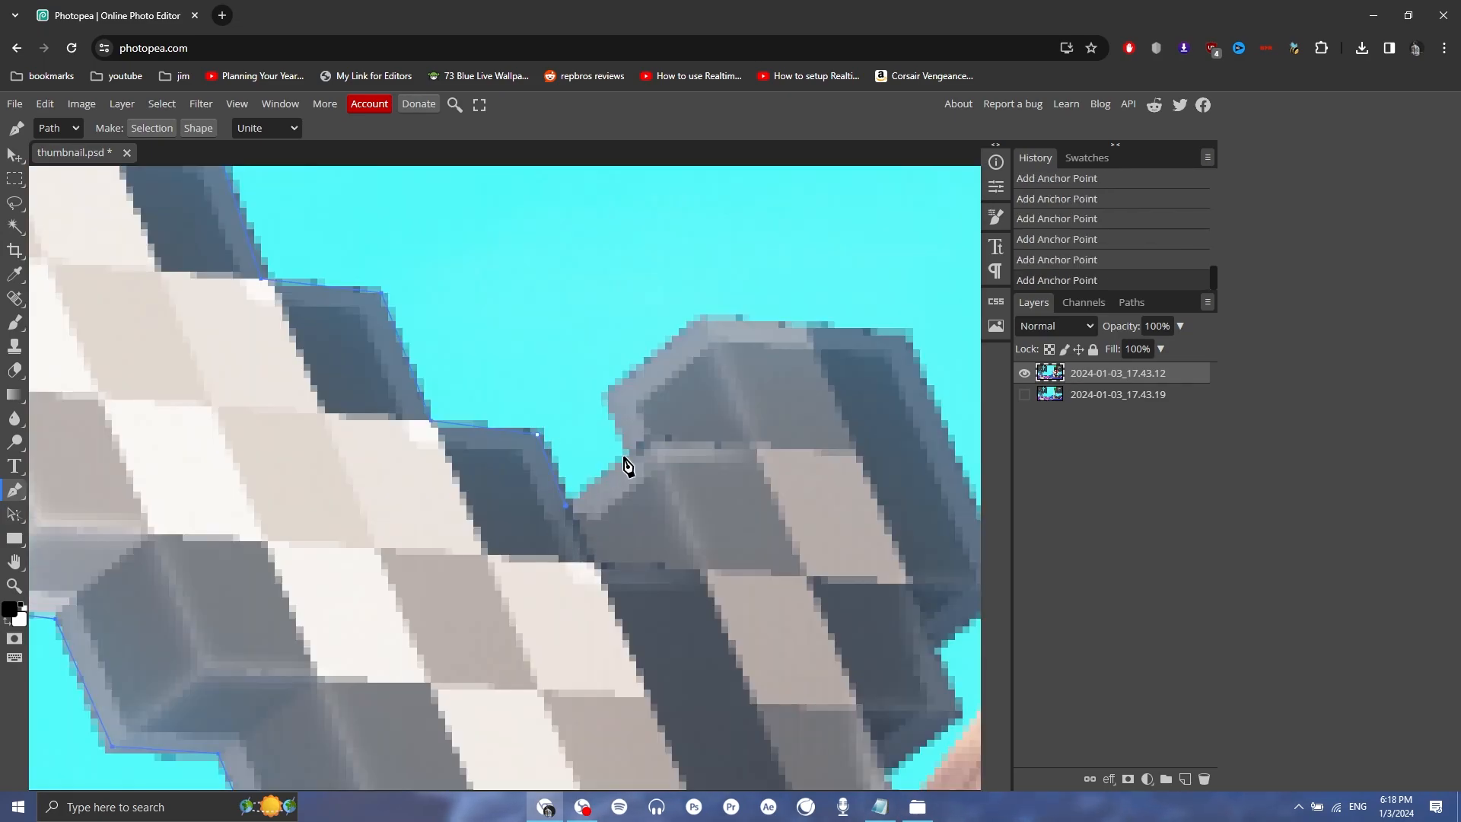
{"action": "left_click", "coordinate": [607, 394]}
{"action": "left_click", "coordinate": [700, 322]}
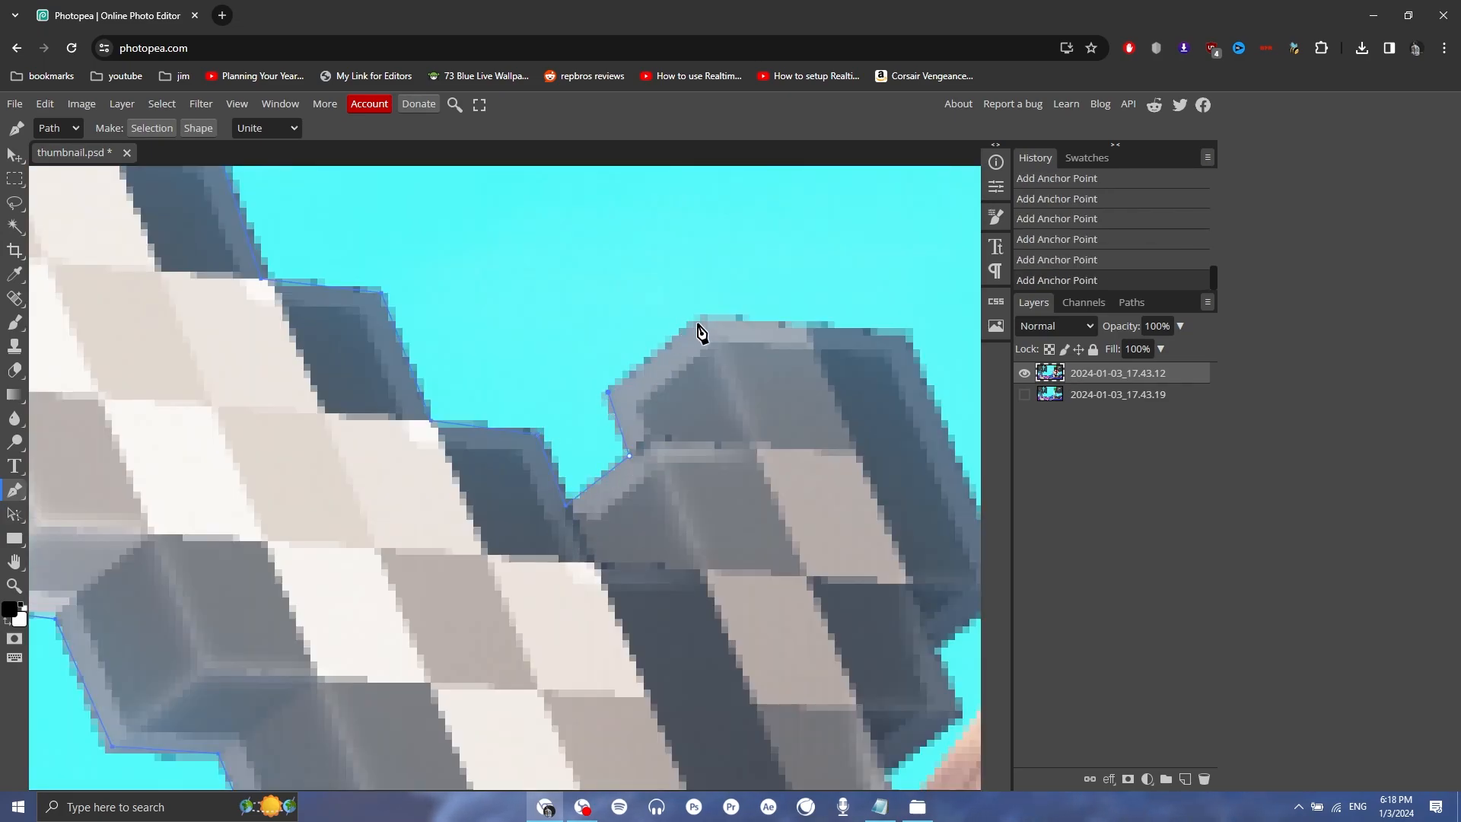
{"action": "left_click_drag", "start_coordinate": [700, 322], "coordinate": [555, 365]}
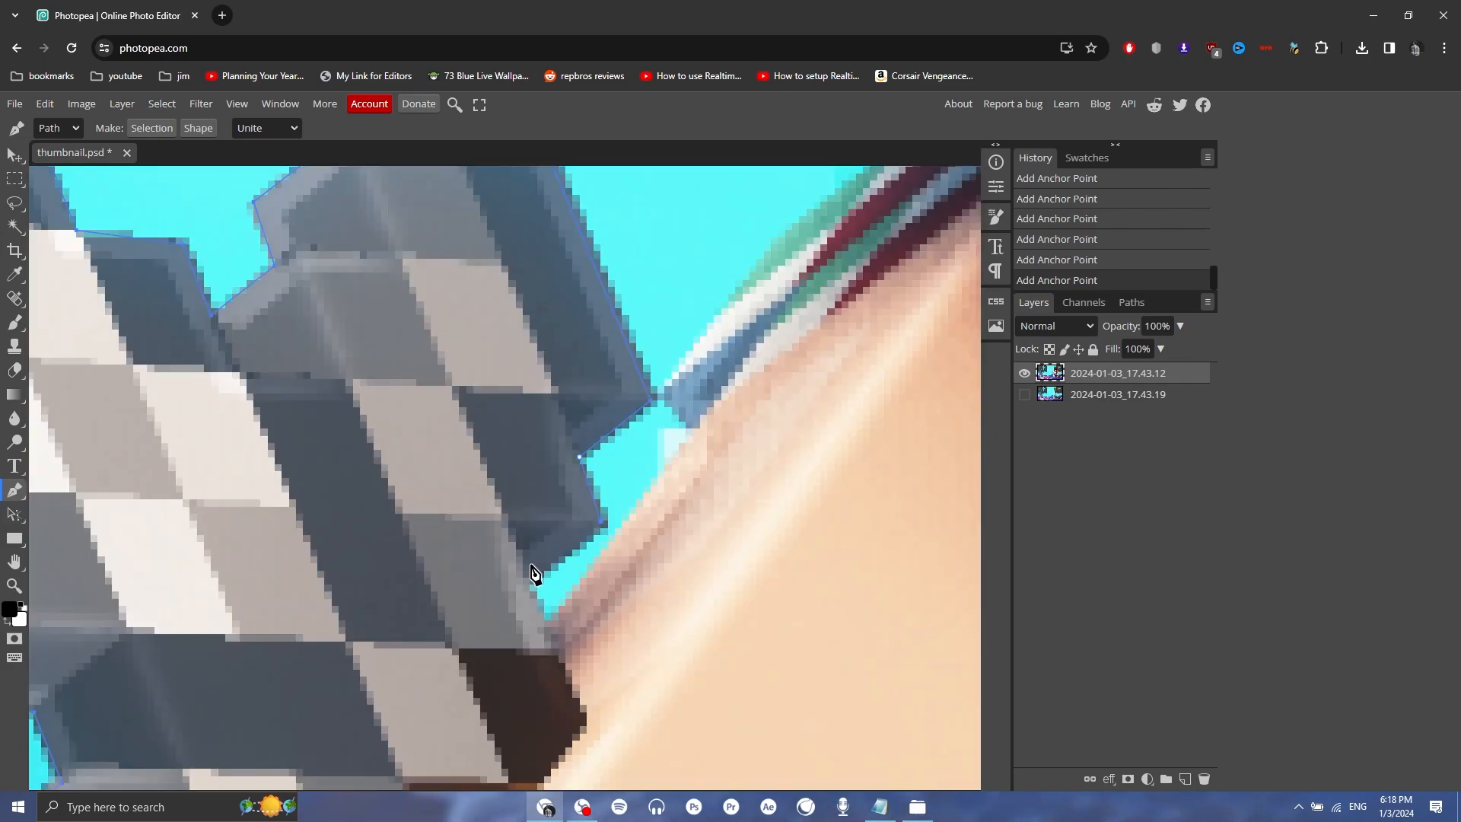
{"action": "left_click", "coordinate": [531, 587]}
{"action": "left_click", "coordinate": [551, 648]}
{"action": "left_click", "coordinate": [693, 435]}
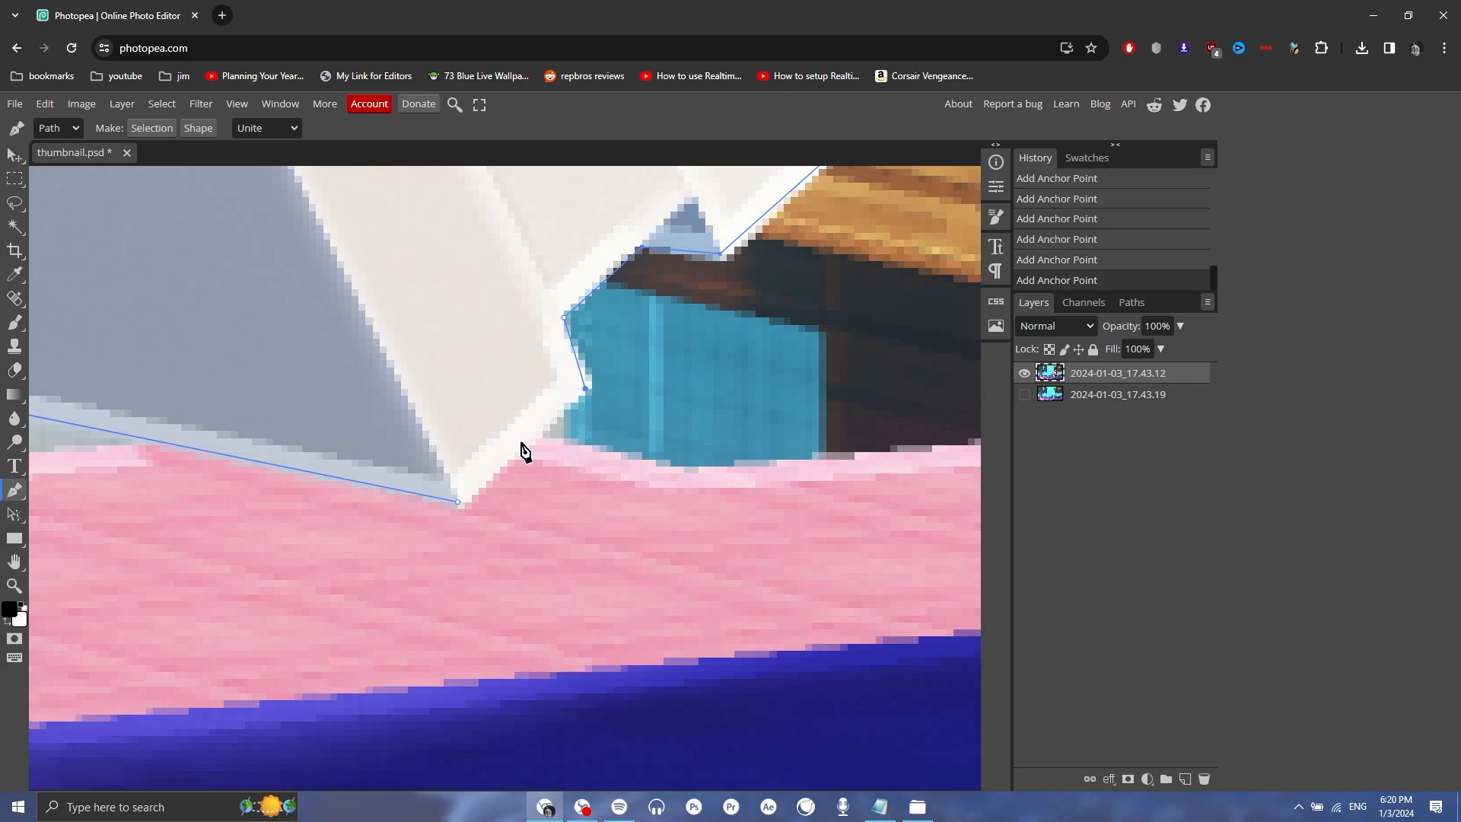
{"action": "left_click", "coordinate": [457, 502]}
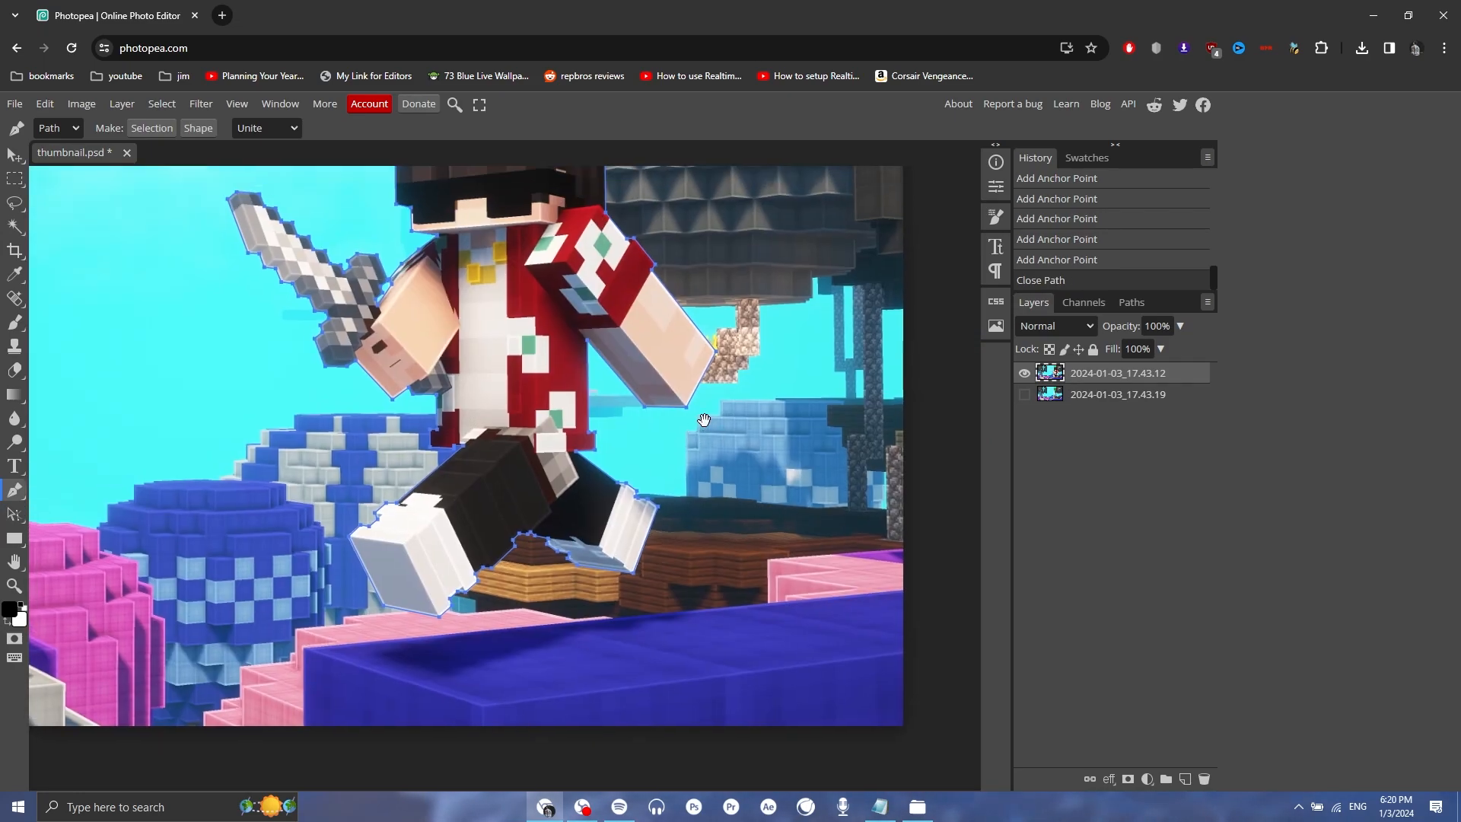
Convert the character path to a selection and copy the selected pixels to a new layer.
{"action": "left_click_drag", "start_coordinate": [699, 416], "coordinate": [733, 451]}
{"action": "key", "text": "ctrl+Return"}
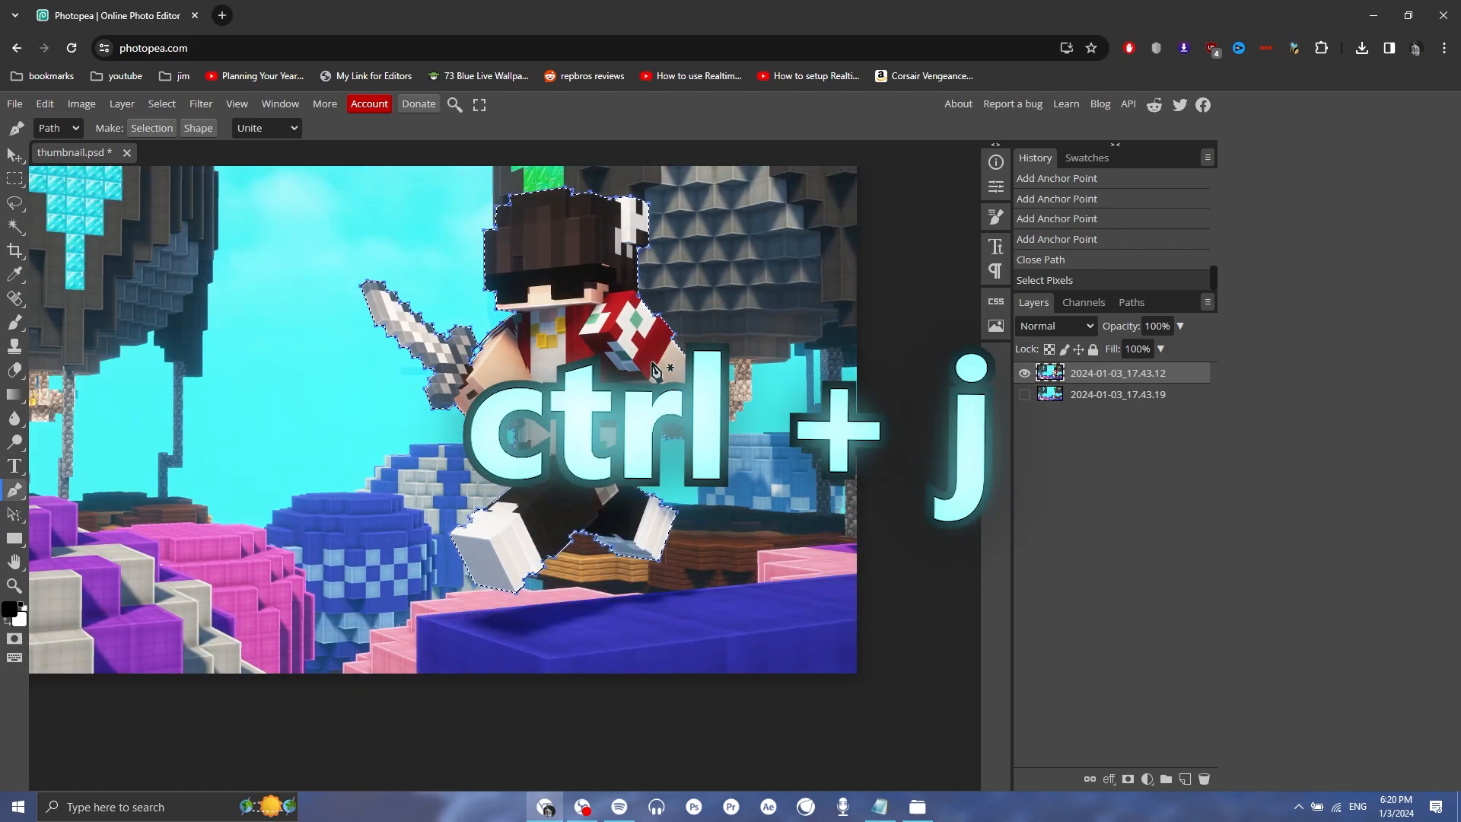
{"action": "key", "text": "ctrl+j"}
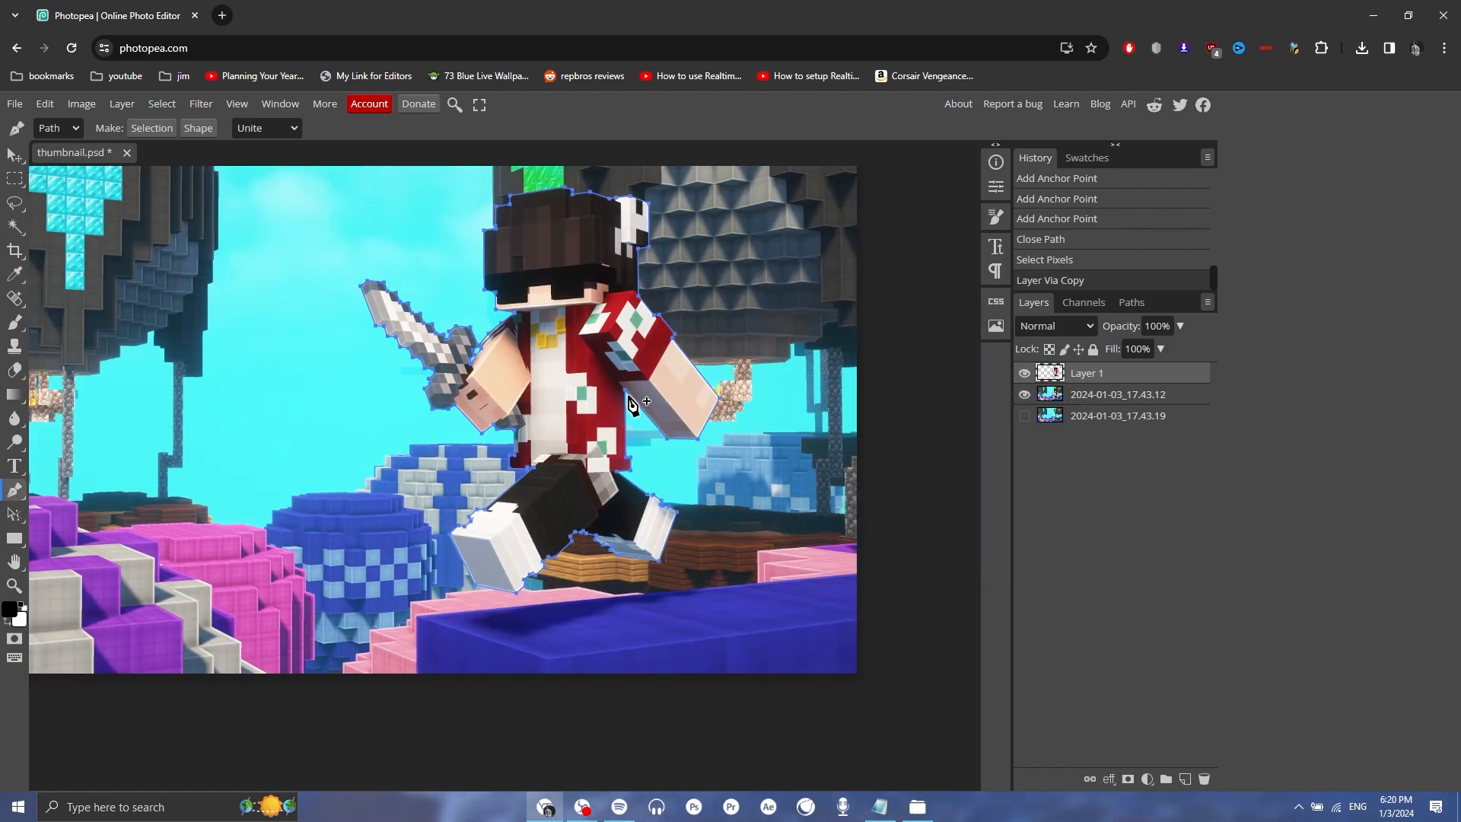
Remove the leftover character path and delete the 2024-01-03_17.43.12 screenshot layer.
{"action": "right_click", "coordinate": [655, 376]}
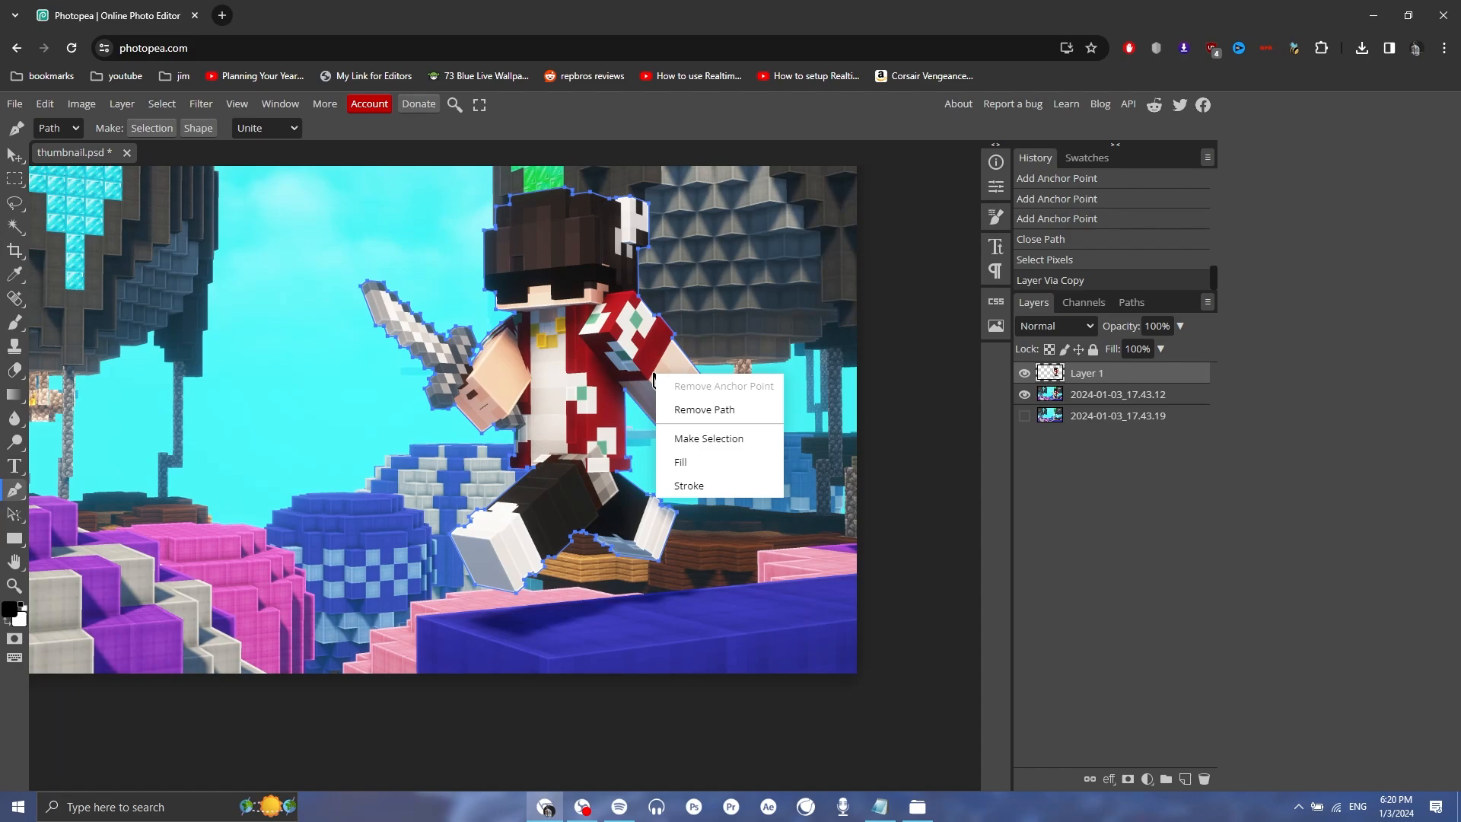
{"action": "left_click", "coordinate": [683, 416]}
{"action": "left_click", "coordinate": [1044, 400]}
{"action": "key", "text": "Delete"}
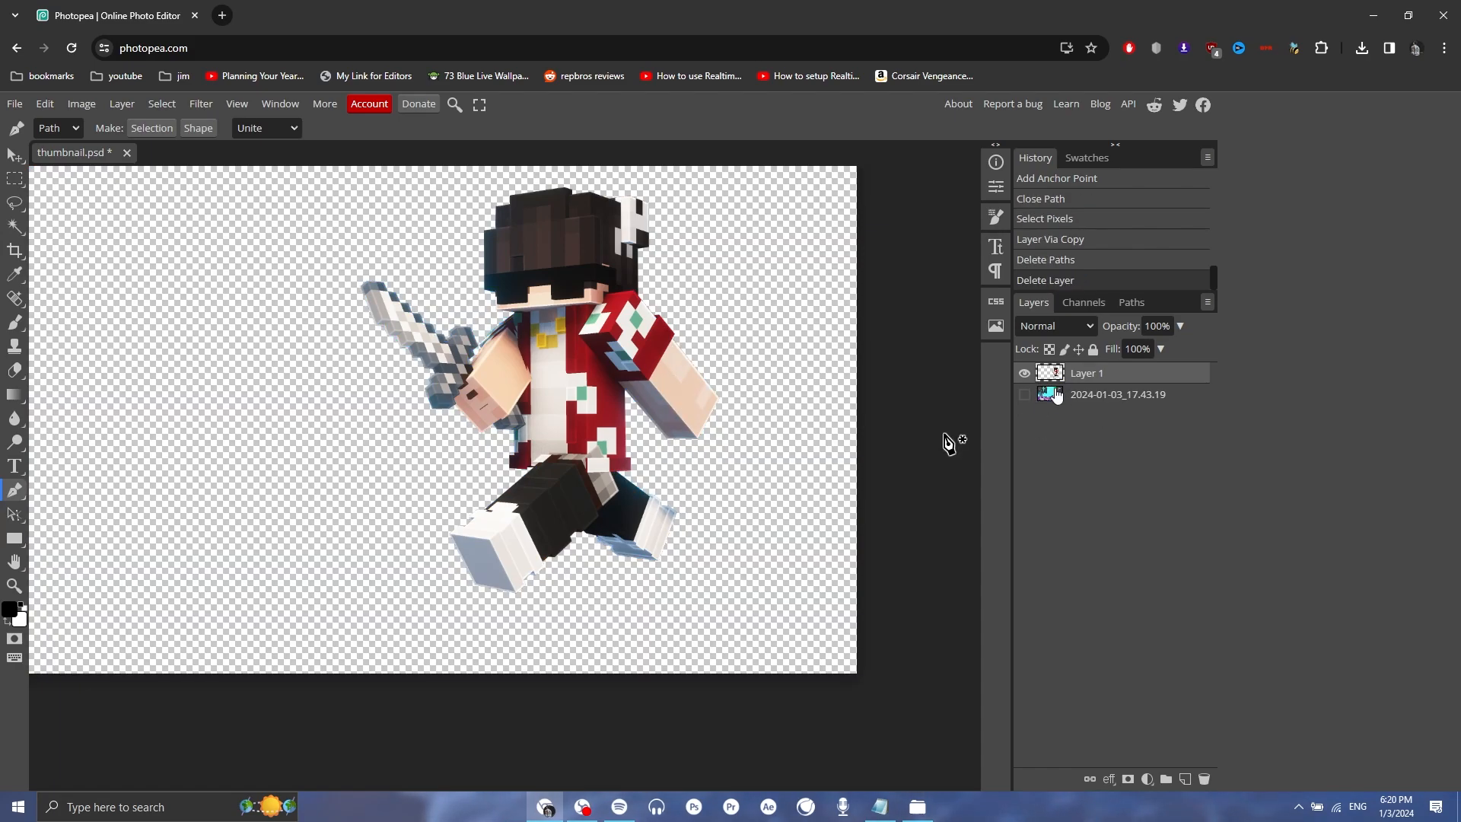
{"action": "scroll", "coordinate": [514, 367], "scroll_direction": "up", "scroll_amount": 3}
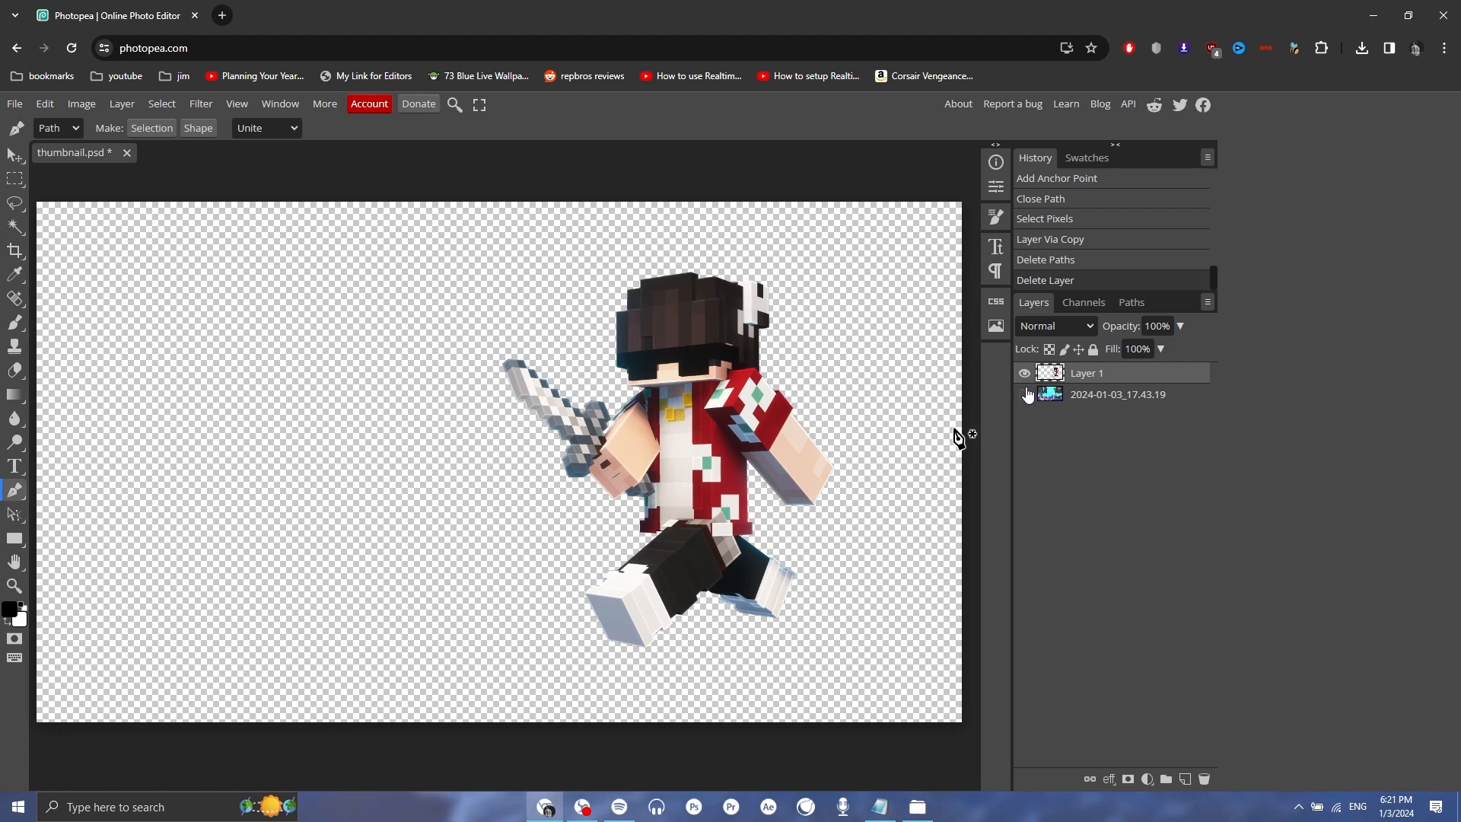
Show the 2024-01-03_17.43.19 layer and trace a closed Pen tool path around its dark blue foreground block.
{"action": "left_click", "coordinate": [1026, 395]}
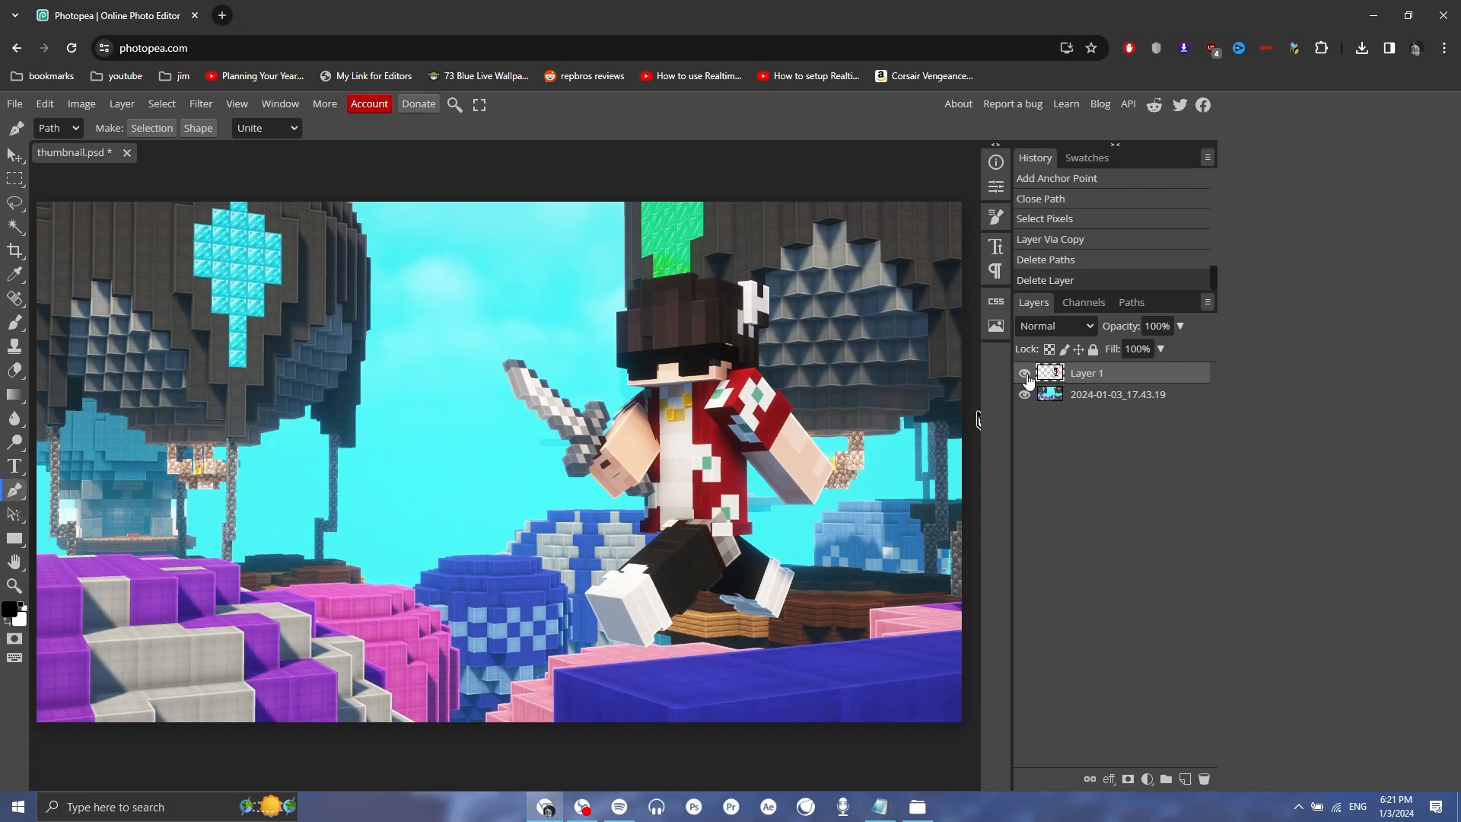
{"action": "left_click", "coordinate": [1097, 396]}
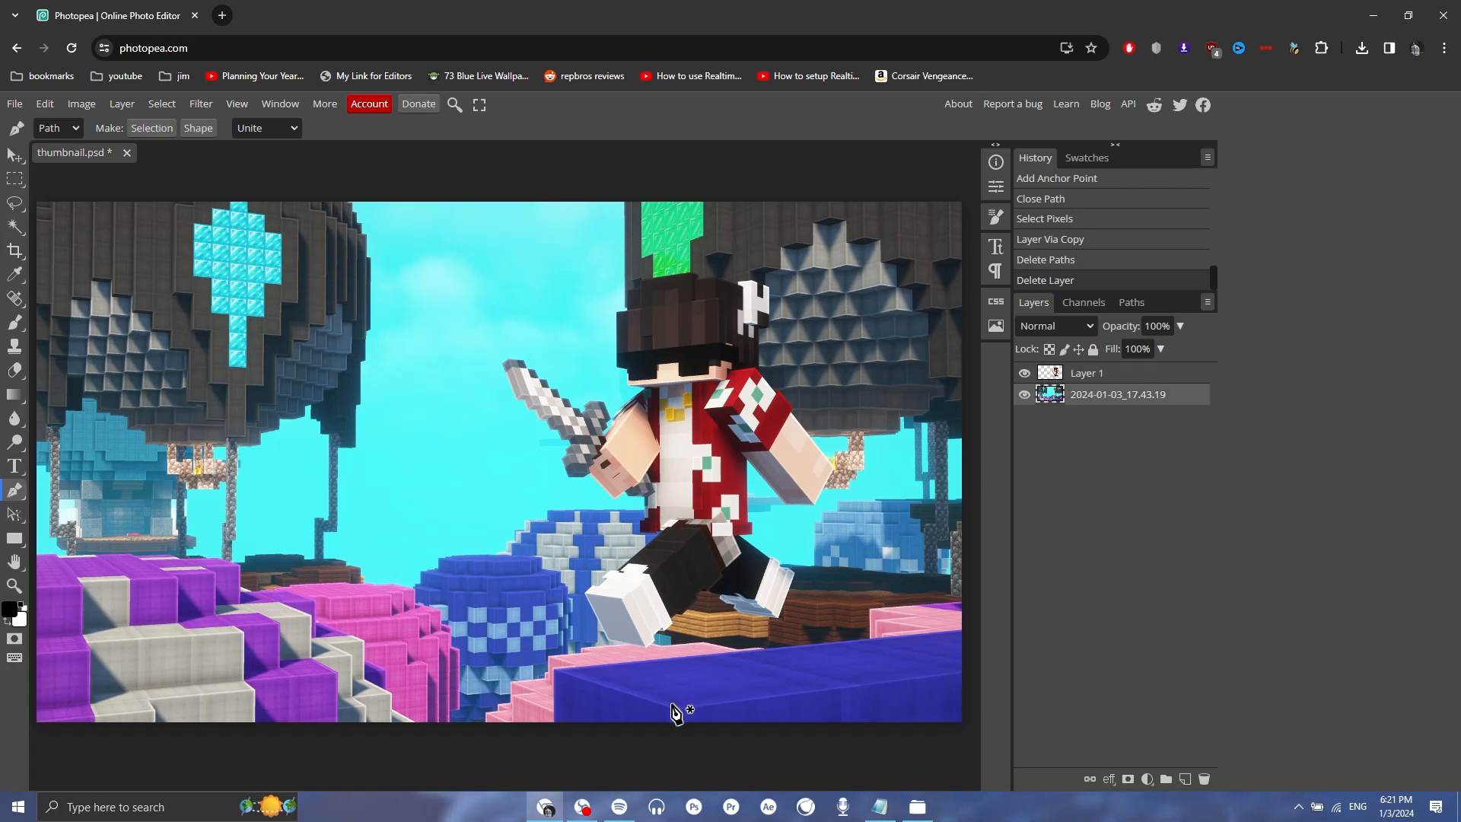
{"action": "scroll", "coordinate": [677, 708], "scroll_direction": "up", "scroll_amount": 2}
{"action": "left_click_drag", "start_coordinate": [692, 592], "coordinate": [948, 413]}
{"action": "scroll", "coordinate": [807, 582], "scroll_direction": "up", "scroll_amount": 1}
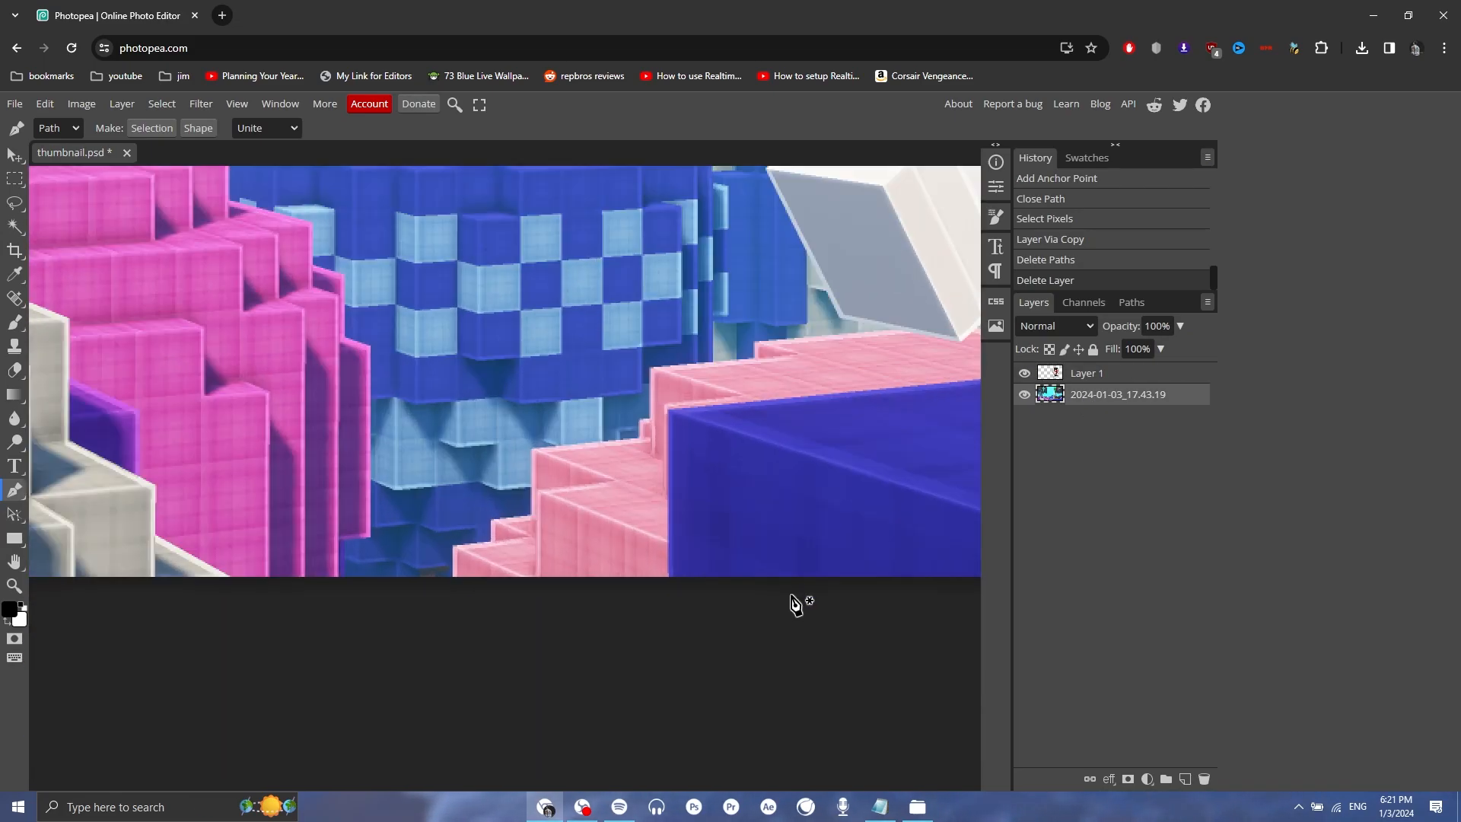
{"action": "scroll", "coordinate": [680, 577], "scroll_direction": "up", "scroll_amount": 1}
{"action": "left_click", "coordinate": [667, 578]}
{"action": "left_click", "coordinate": [667, 354]}
{"action": "left_click_drag", "start_coordinate": [680, 351], "coordinate": [294, 404]}
{"action": "left_click_drag", "start_coordinate": [925, 308], "coordinate": [242, 448]}
{"action": "left_click_drag", "start_coordinate": [963, 381], "coordinate": [121, 509]}
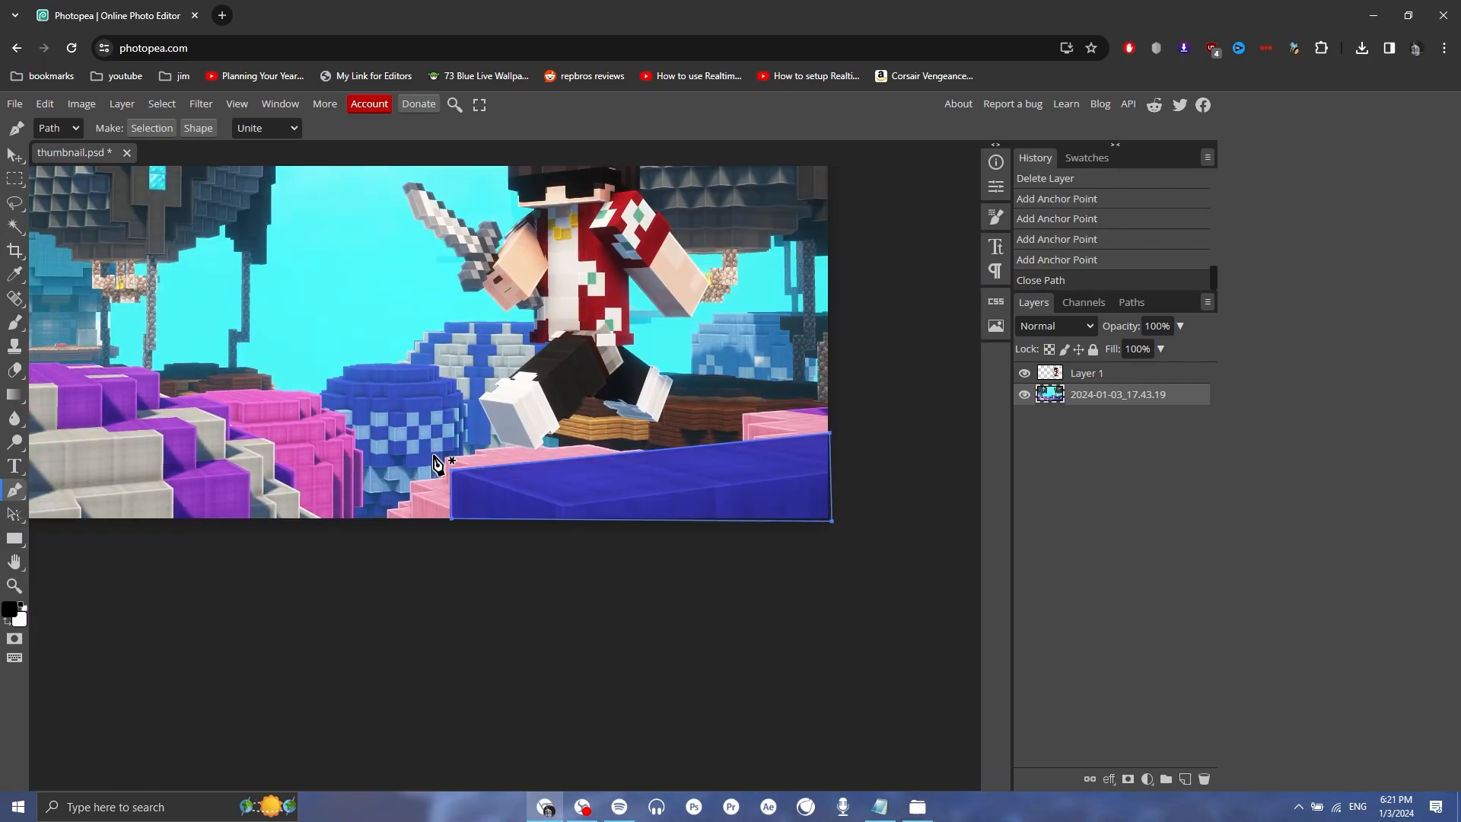
Copy the traced blue block to a new layer, remove its path, and check the cut-outs without the background.
{"action": "key", "text": "ctrl+Return"}
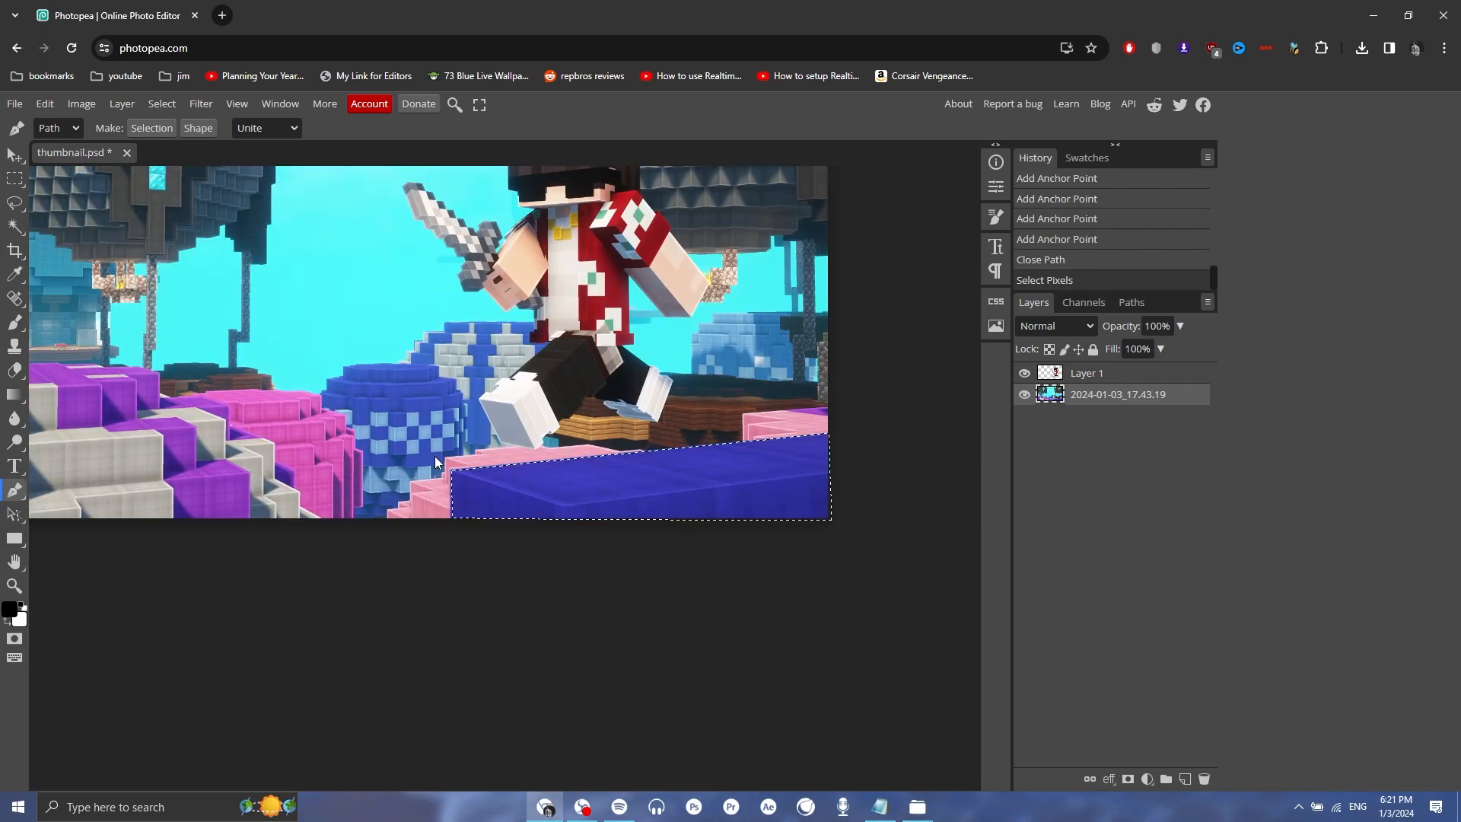
{"action": "key", "text": "ctrl+j"}
{"action": "key", "text": "Delete"}
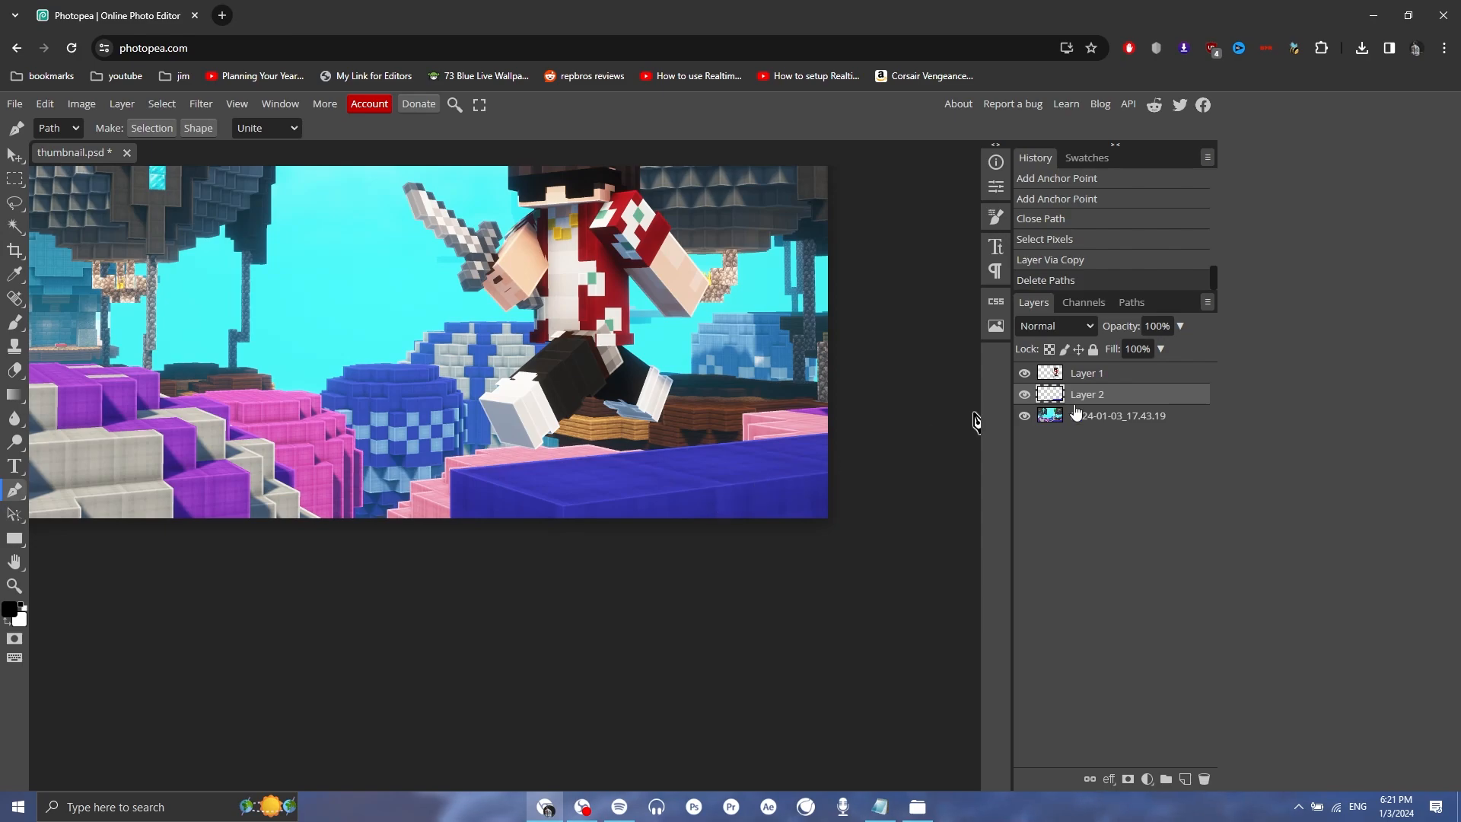
{"action": "key", "text": "ctrl+minus"}
{"action": "left_click", "coordinate": [1025, 416]}
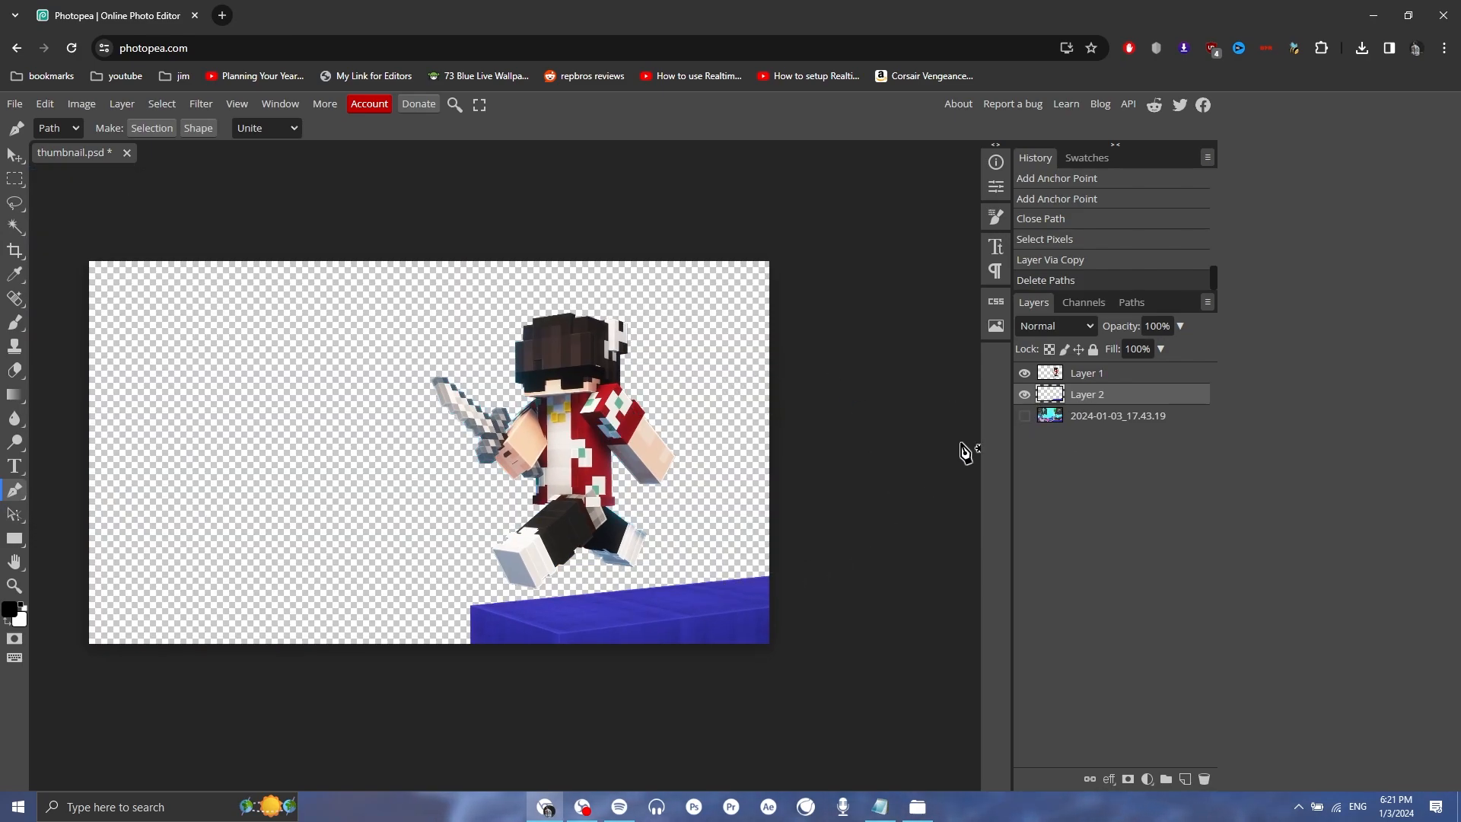
{"action": "left_click", "coordinate": [1024, 415]}
Add a black-to-white linear Gradient Overlay to the character on Layer 1, with Overlay blend mode, 85% opacity and a 103° angle.
{"action": "left_click", "coordinate": [1076, 373]}
{"action": "scroll", "coordinate": [394, 467], "scroll_direction": "up", "scroll_amount": 3}
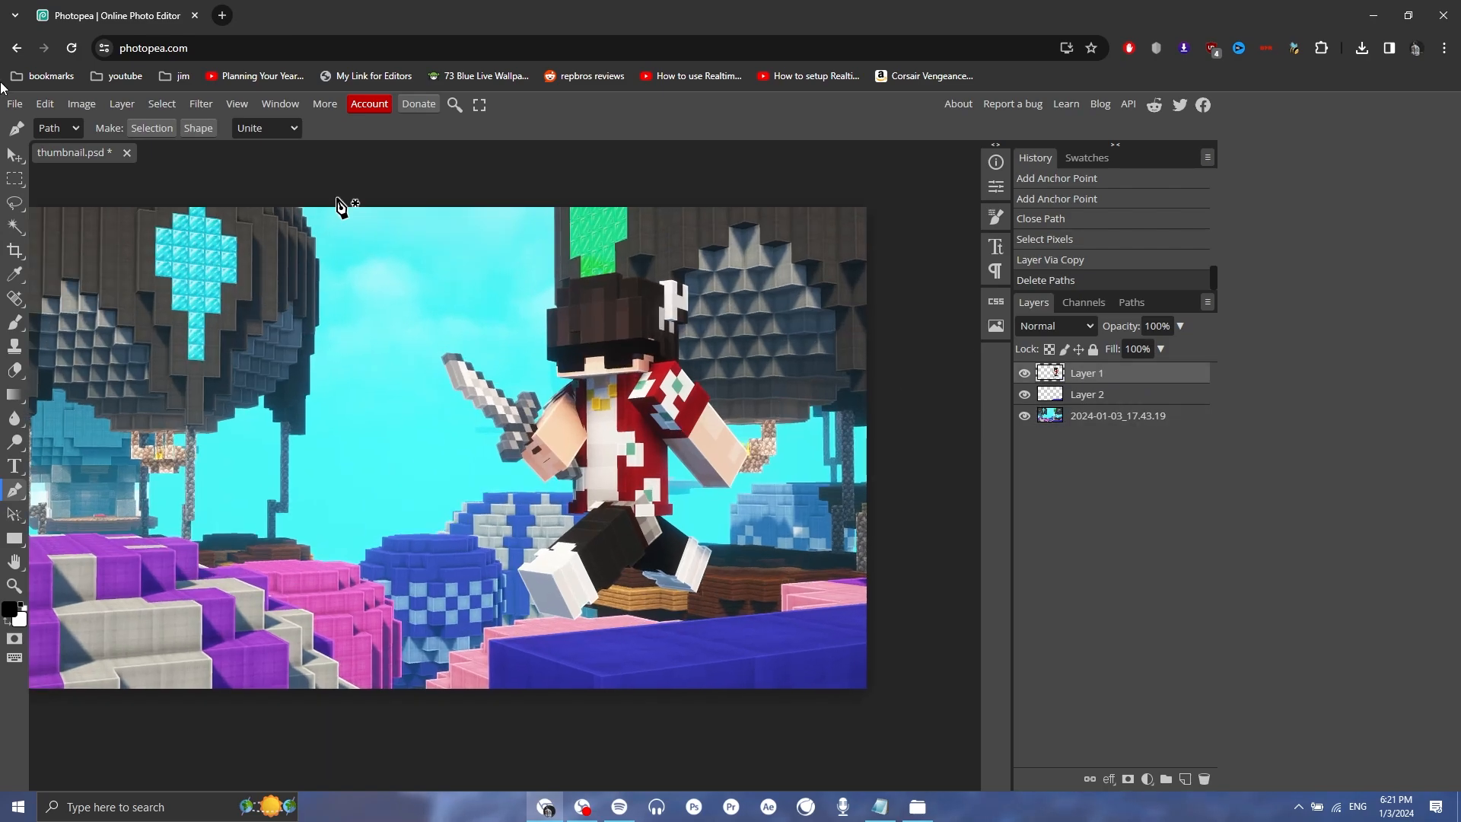
{"action": "key", "text": "v"}
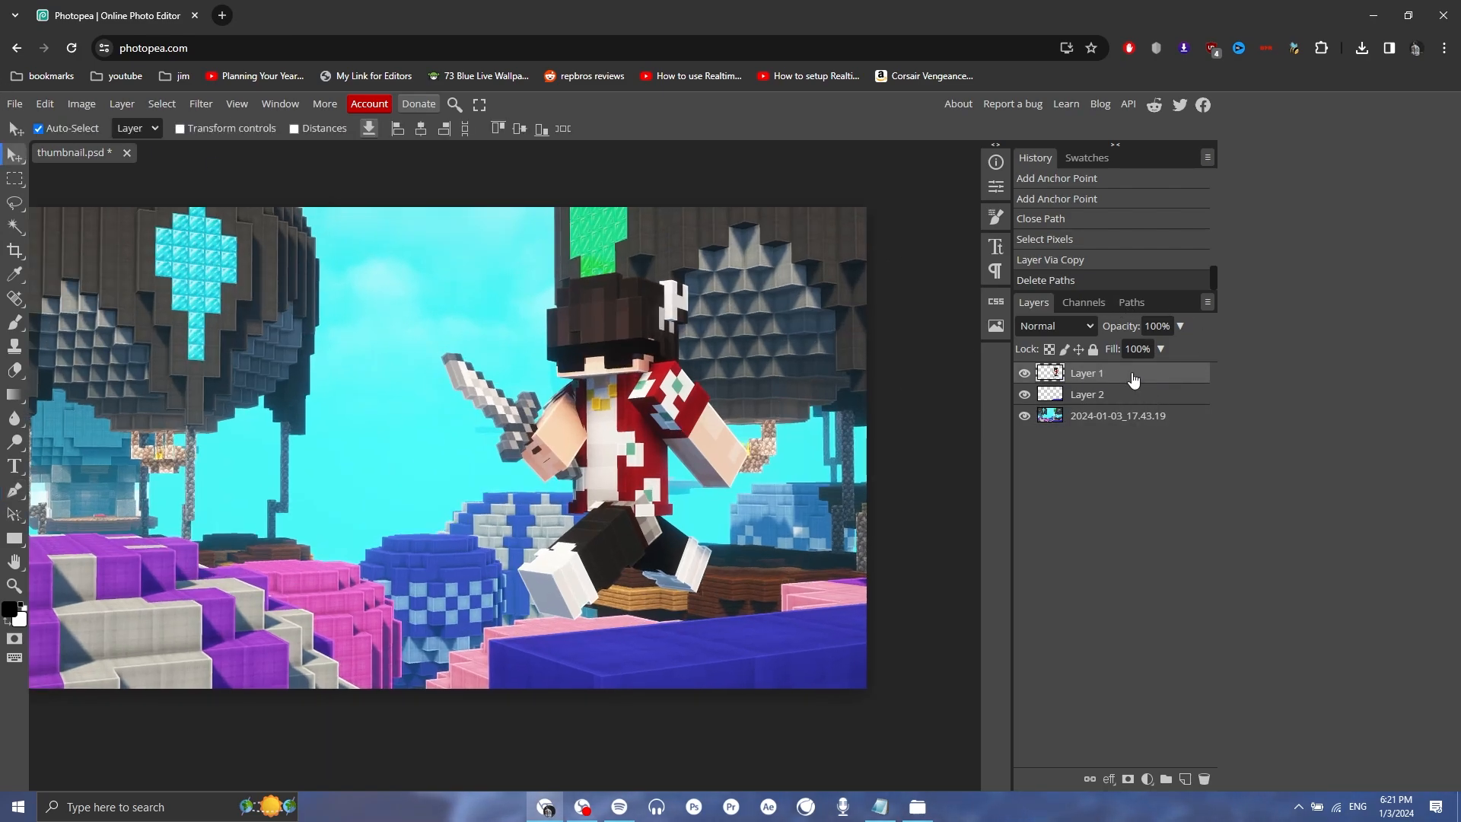
{"action": "right_click", "coordinate": [1133, 379]}
{"action": "left_click", "coordinate": [1027, 692]}
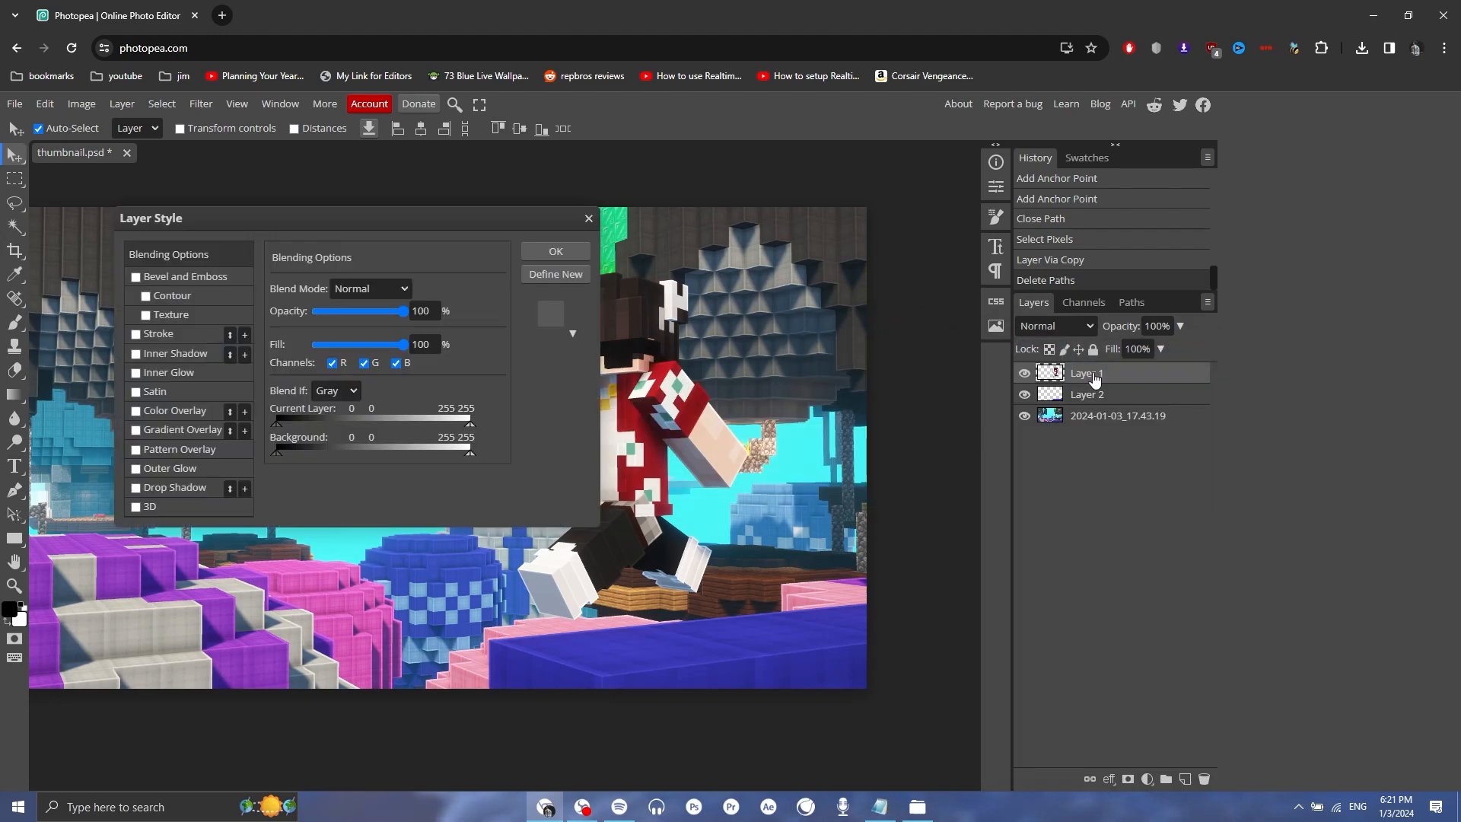
{"action": "left_click", "coordinate": [135, 431]}
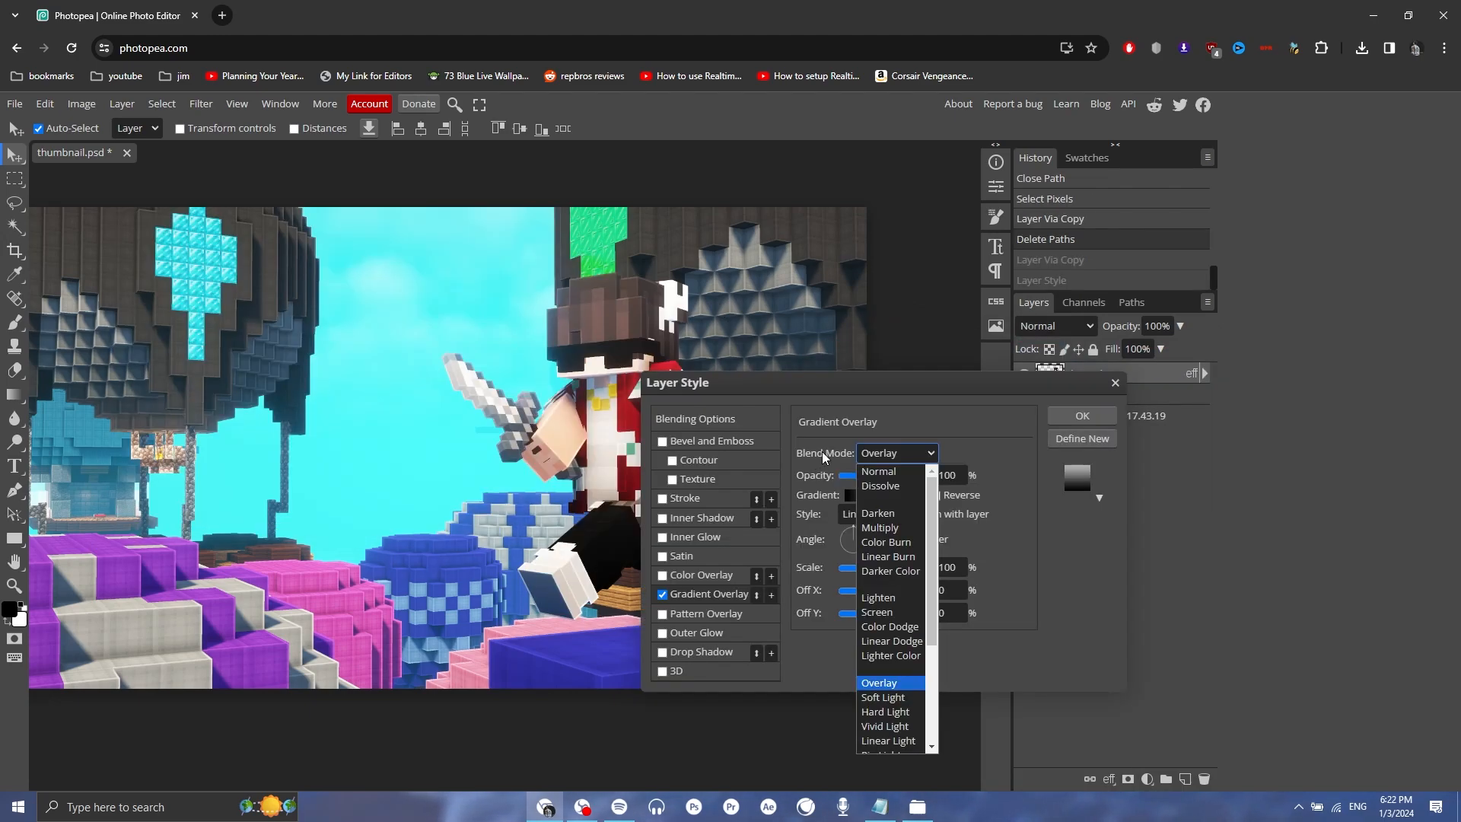
{"action": "left_click", "coordinate": [901, 456]}
{"action": "left_click", "coordinate": [860, 496]}
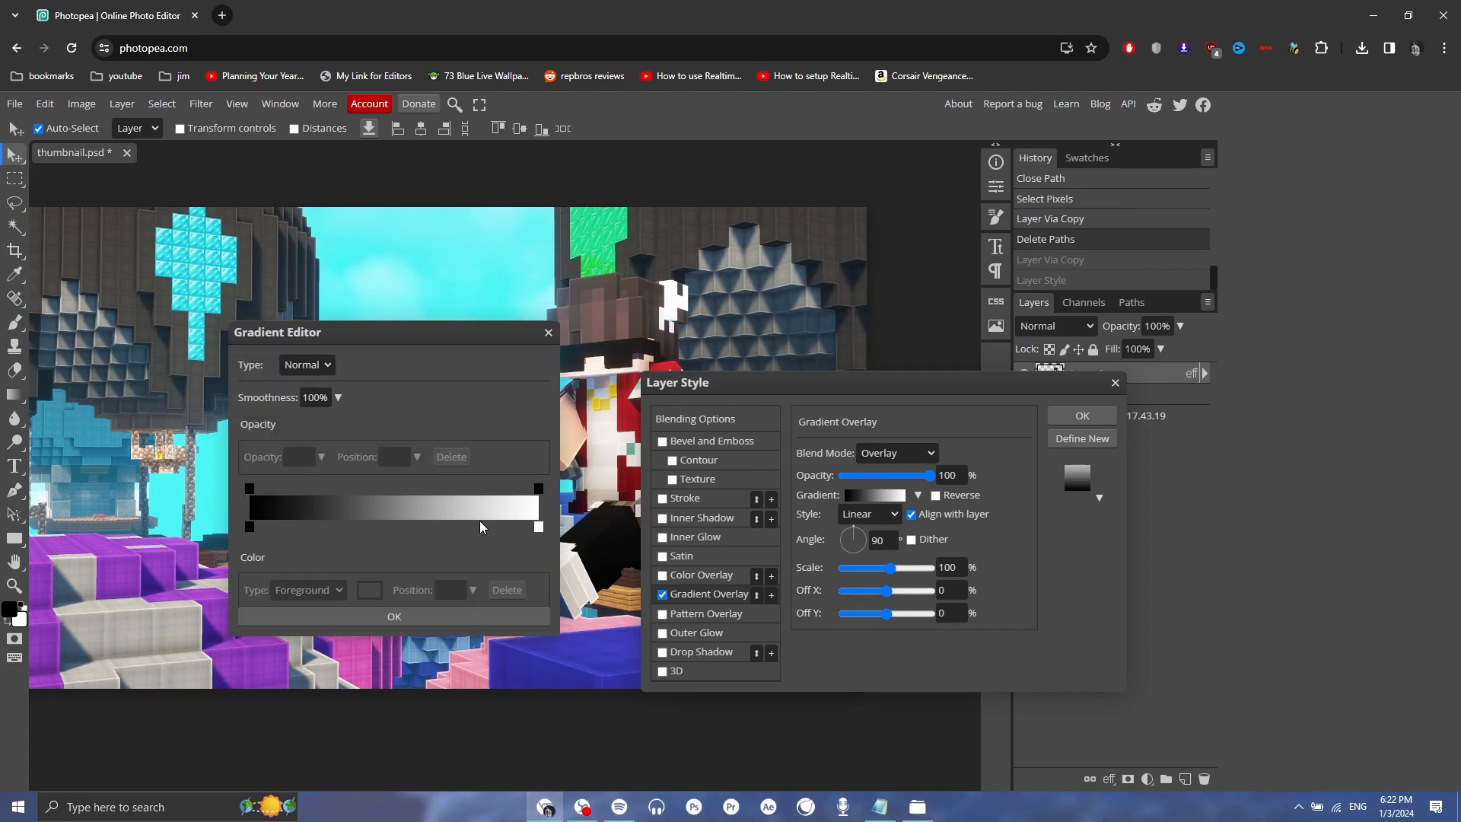
{"action": "left_click", "coordinate": [394, 616]}
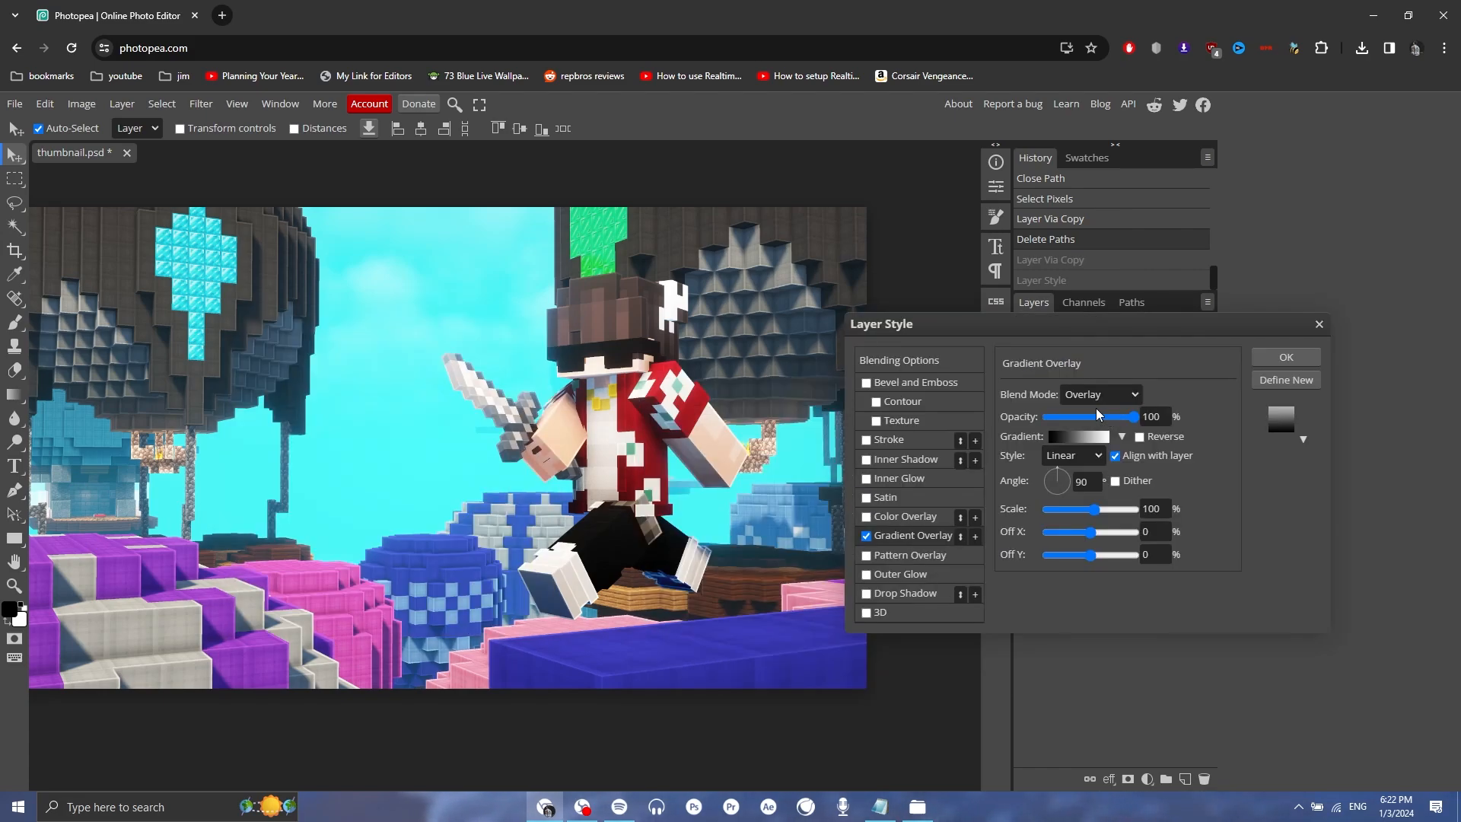
{"action": "left_click_drag", "start_coordinate": [1086, 415], "coordinate": [1122, 419]}
{"action": "left_click_drag", "start_coordinate": [1060, 475], "coordinate": [1053, 461]}
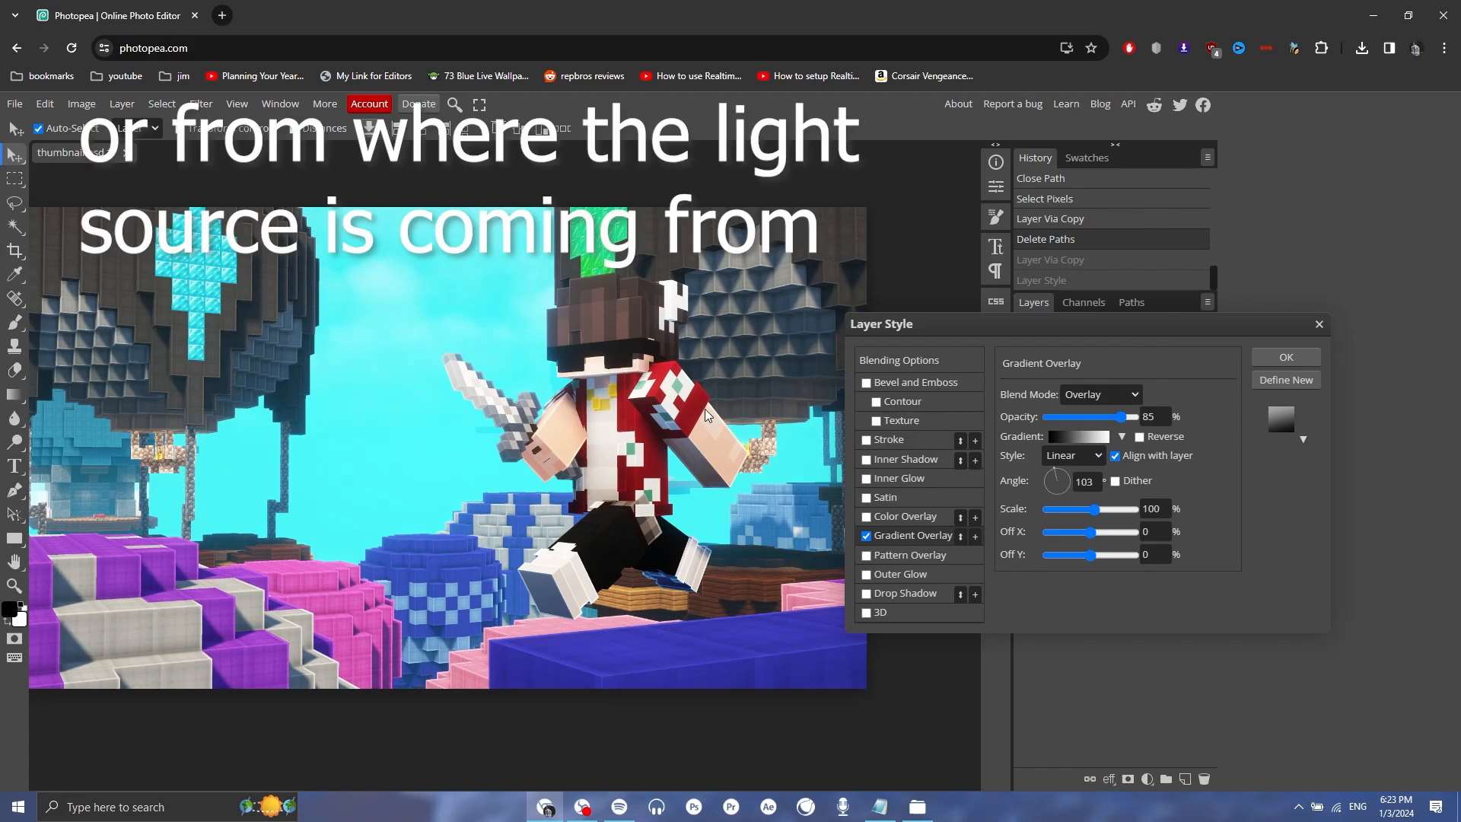
Add a black Drop Shadow to the character with Normal blend mode, 50% opacity, 158° angle, 0 px distance and 6 px size.
{"action": "left_click", "coordinate": [867, 595]}
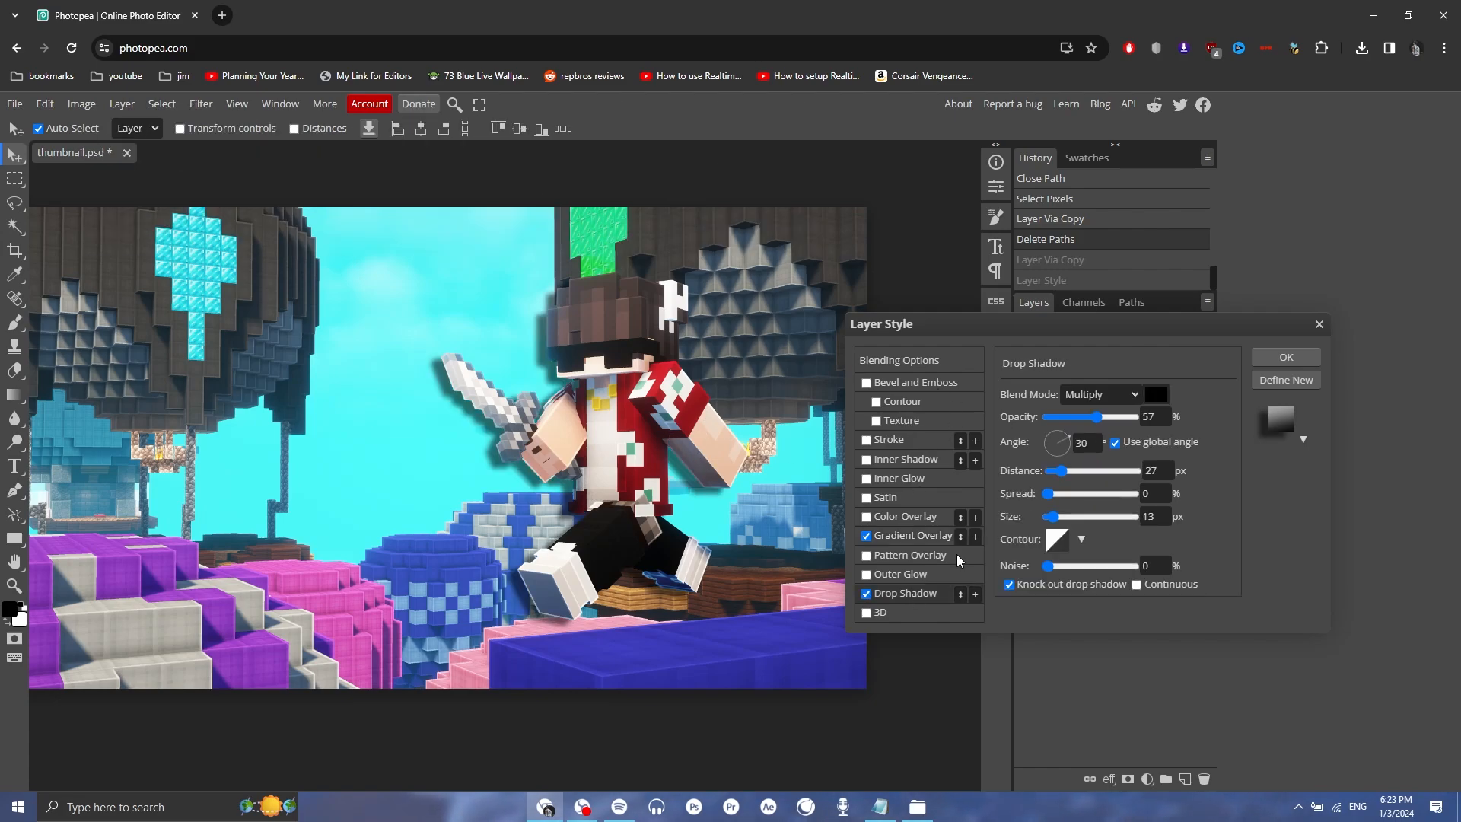
{"action": "left_click_drag", "start_coordinate": [1053, 441], "coordinate": [988, 415]}
{"action": "mouse_move", "coordinate": [1112, 421]}
{"action": "left_mouse_down"}
{"action": "mouse_move", "coordinate": [1063, 424]}
{"action": "mouse_move", "coordinate": [1138, 417]}
{"action": "left_mouse_up"}
{"action": "left_click_drag", "start_coordinate": [1061, 470], "coordinate": [1051, 517]}
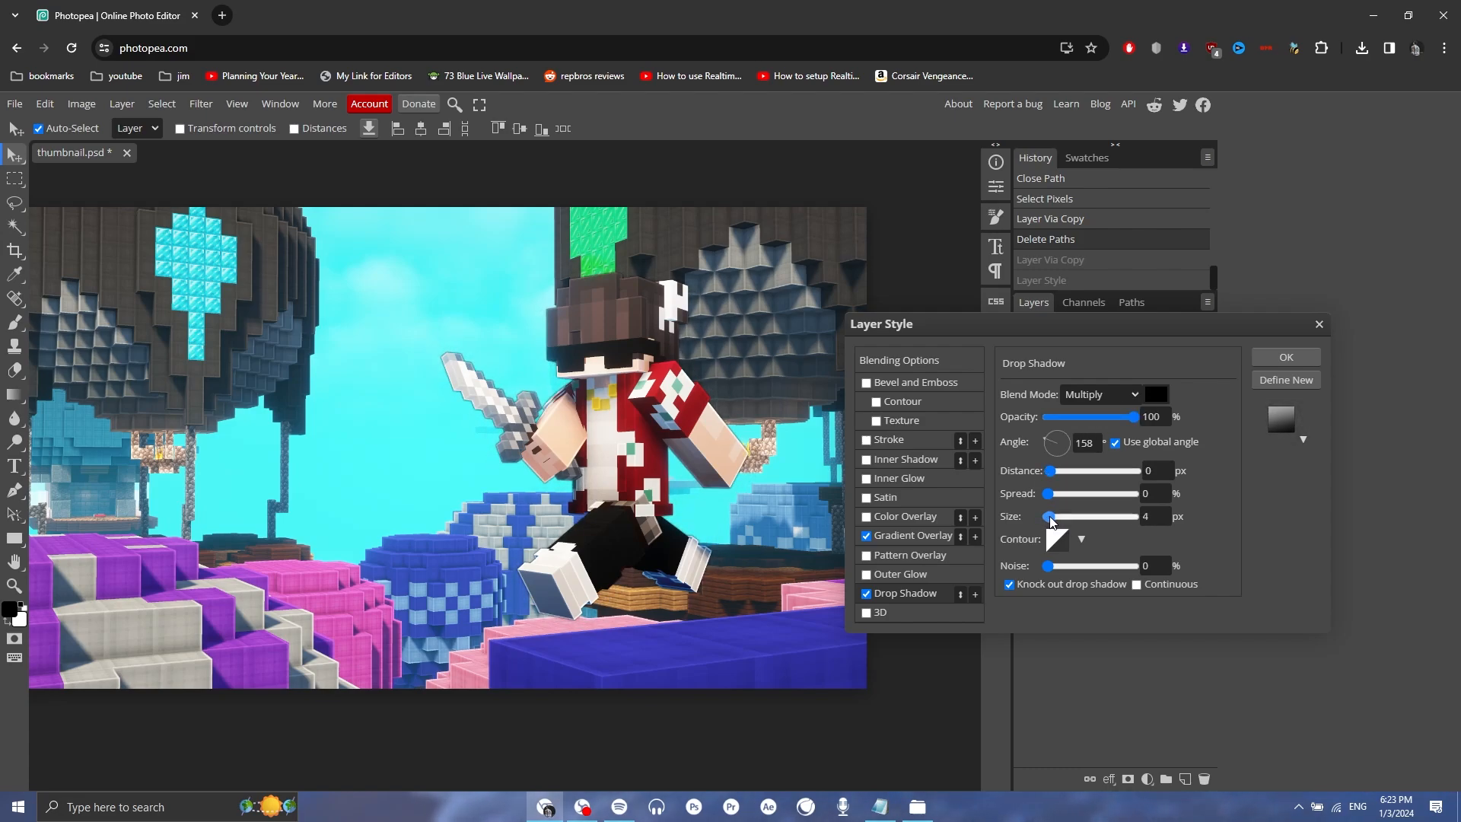
{"action": "left_click_drag", "start_coordinate": [1136, 417], "coordinate": [1094, 429]}
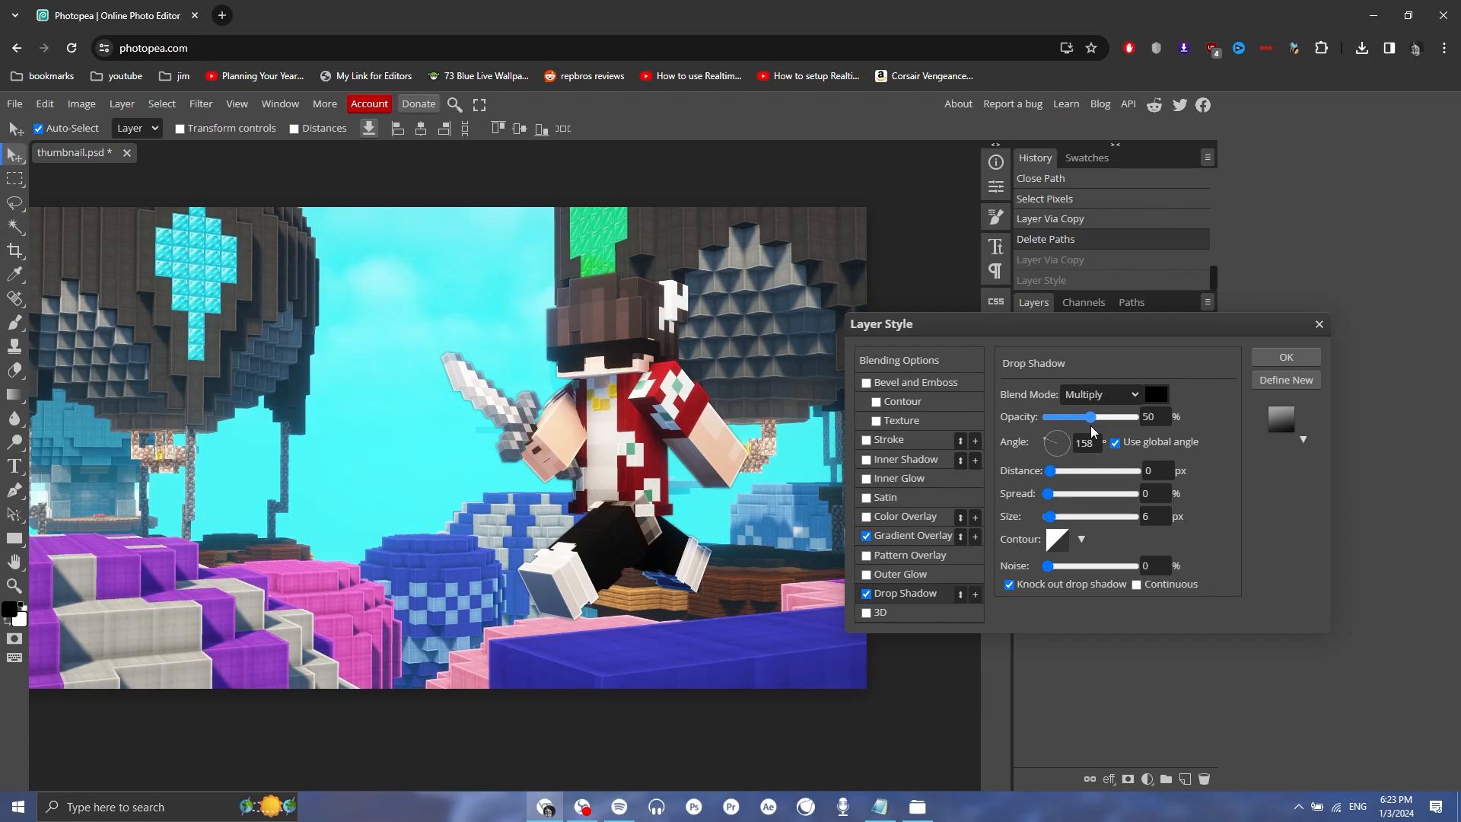
{"action": "left_click", "coordinate": [1102, 398]}
{"action": "left_click", "coordinate": [1102, 408]}
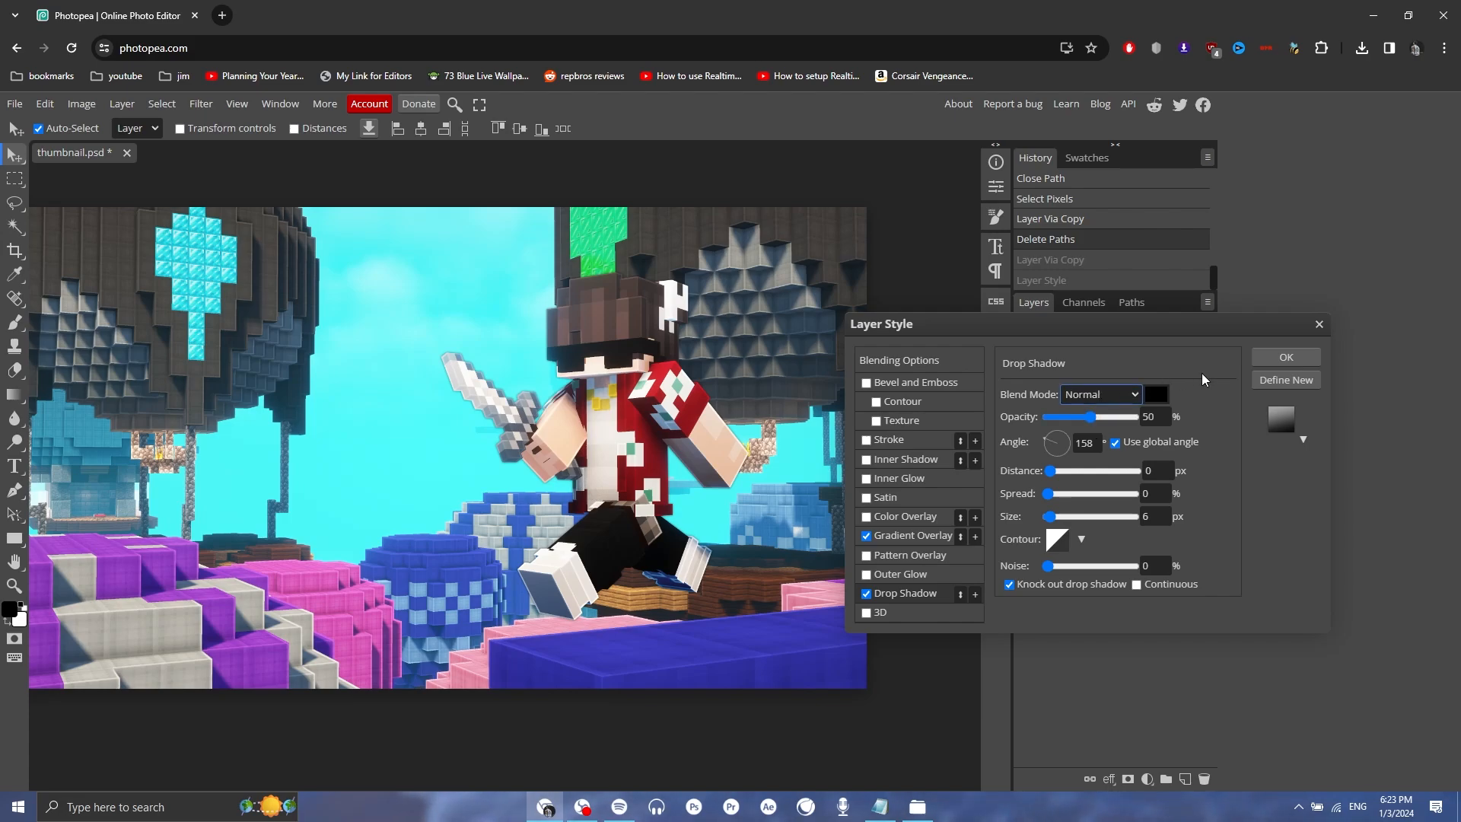
{"action": "key", "text": "Return"}
Copy the layer style from Layer 1 and paste it onto the blue block's Layer 2.
{"action": "right_click", "coordinate": [1073, 372]}
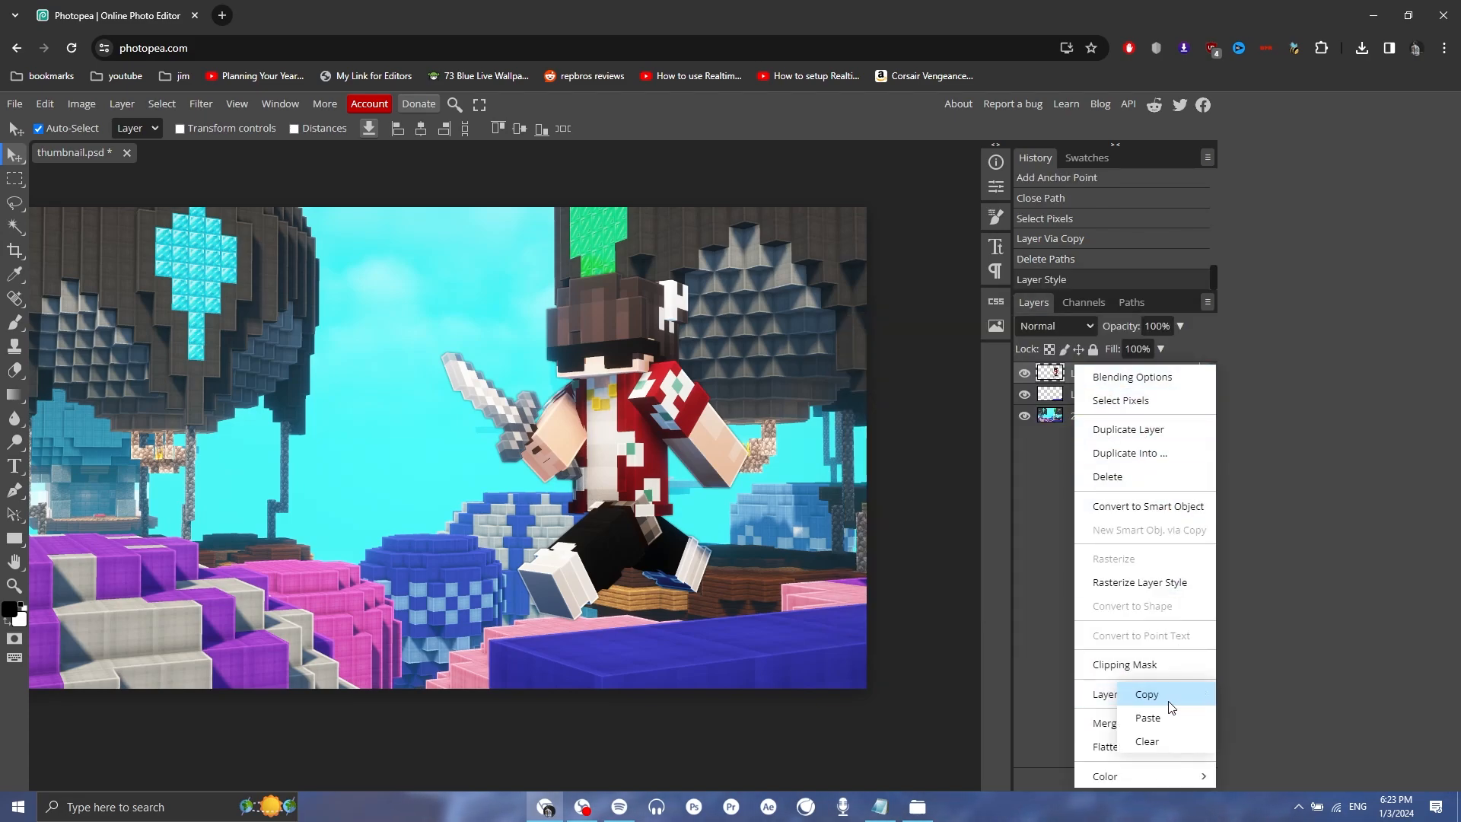
{"action": "left_click", "coordinate": [1171, 701]}
{"action": "left_click", "coordinate": [1102, 395]}
{"action": "right_click", "coordinate": [1102, 397]}
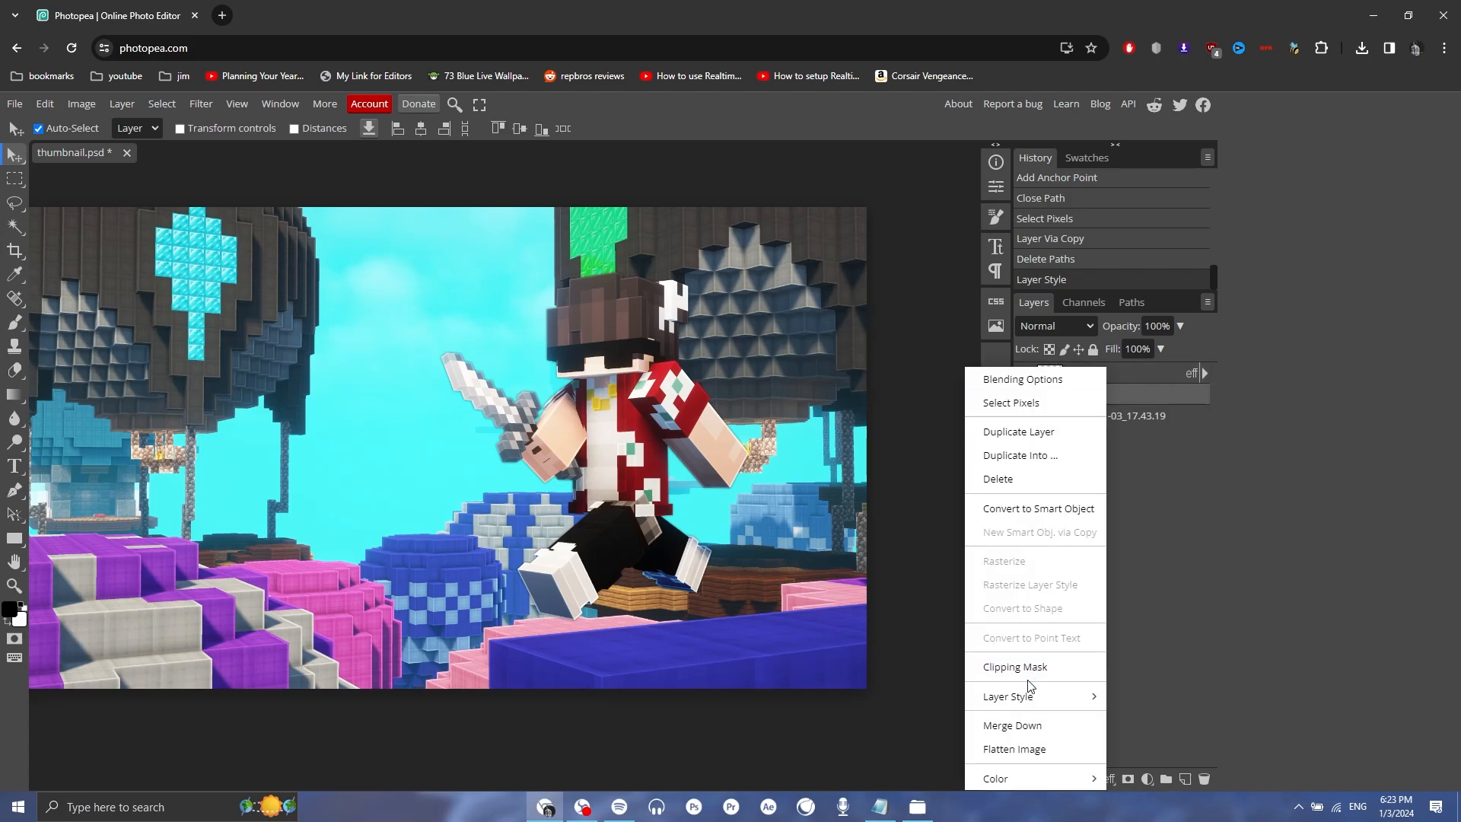
{"action": "mouse_move", "coordinate": [1076, 698]}
{"action": "left_click", "coordinate": [1139, 720]}
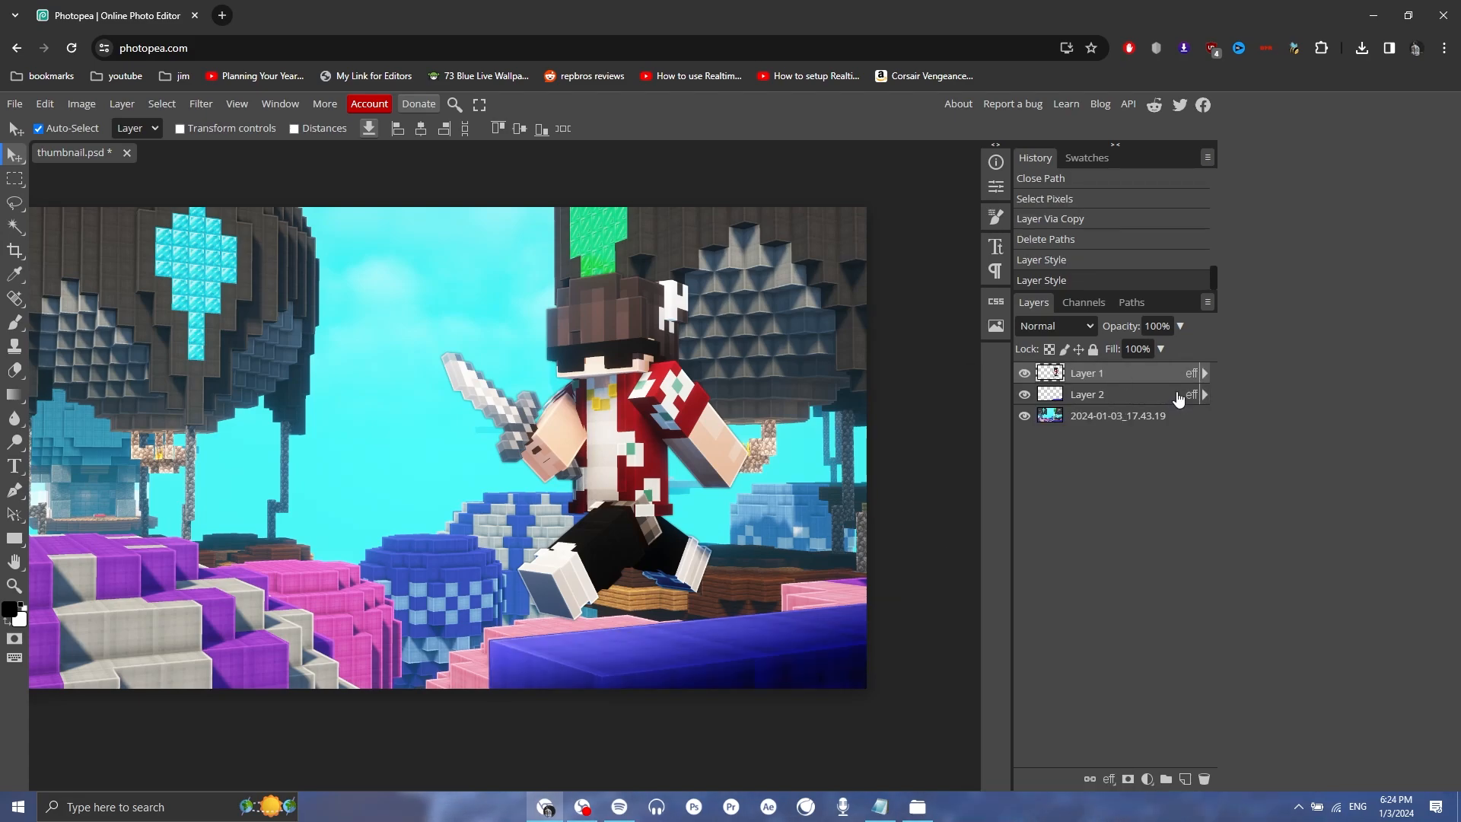
{"action": "scroll", "coordinate": [750, 695], "scroll_direction": "up", "scroll_amount": 1}
{"action": "scroll", "coordinate": [692, 659], "scroll_direction": "up", "scroll_amount": 1}
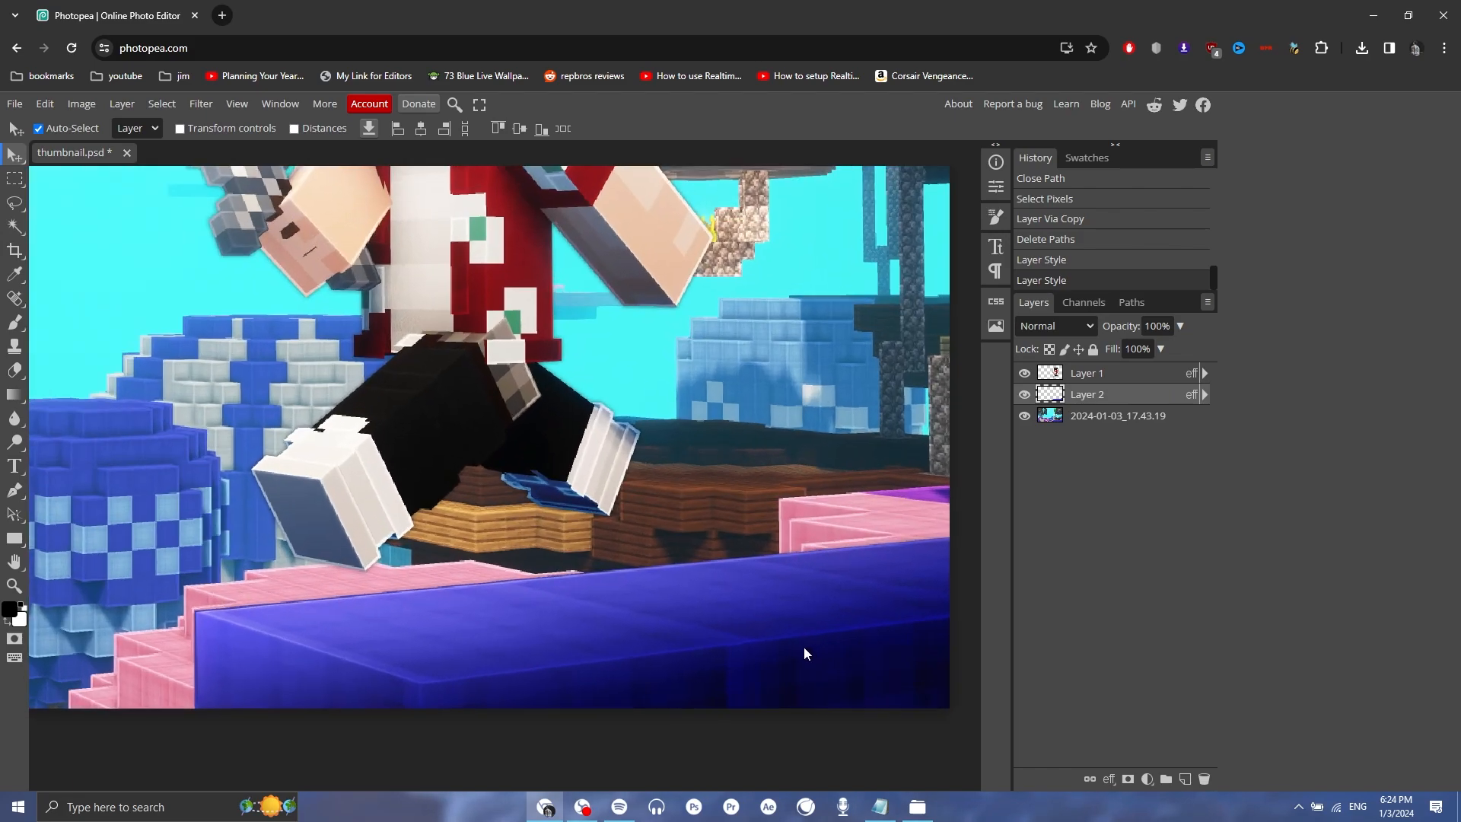
Lower the opacity of the Gradient Overlay on the blue block's Layer 2.
{"action": "scroll", "coordinate": [616, 600], "scroll_direction": "down", "scroll_amount": 2}
{"action": "double_click", "coordinate": [1148, 396]}
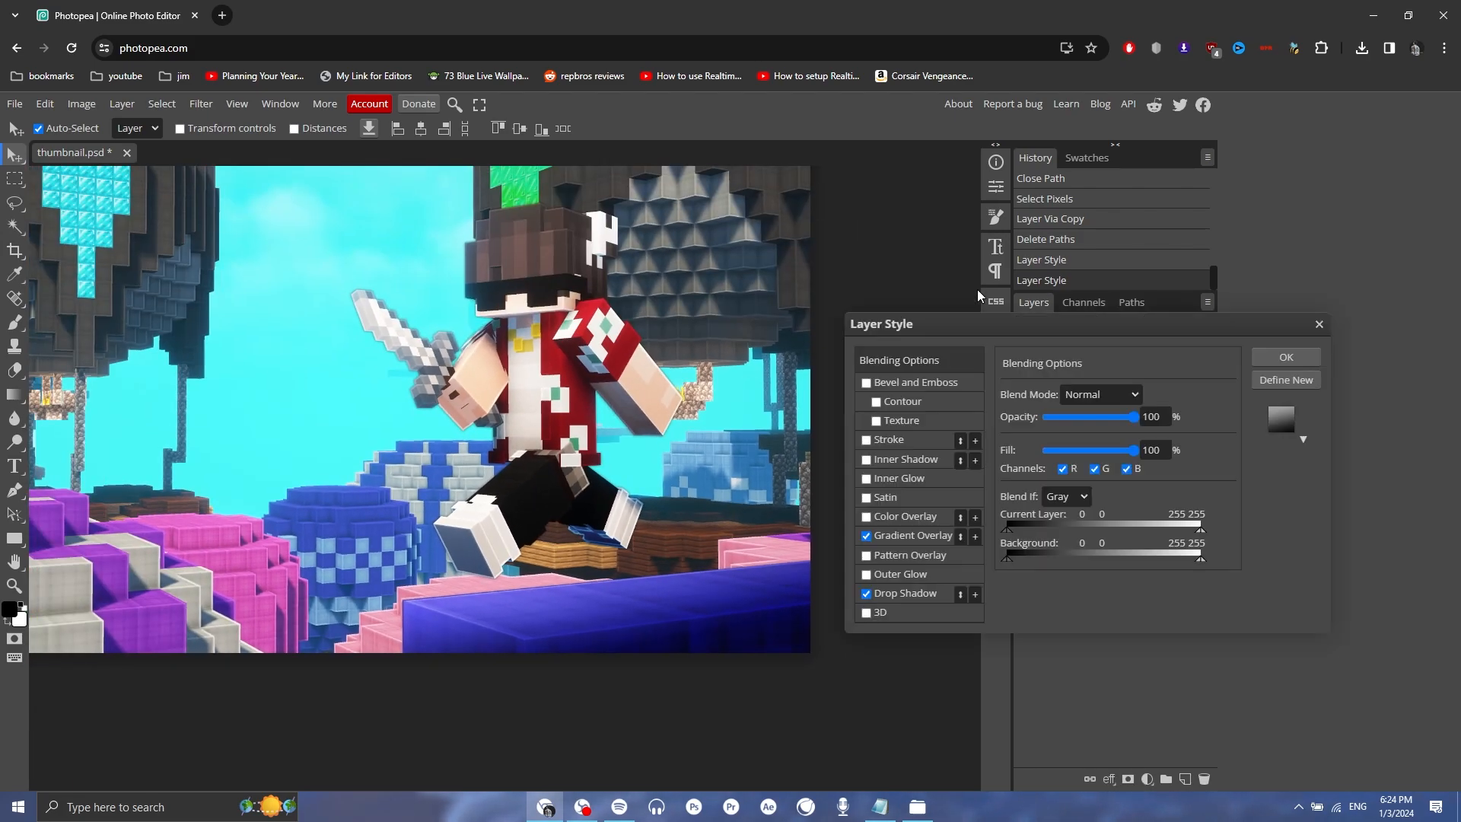
{"action": "left_click", "coordinate": [913, 537]}
{"action": "left_click_drag", "start_coordinate": [1078, 417], "coordinate": [1064, 420]}
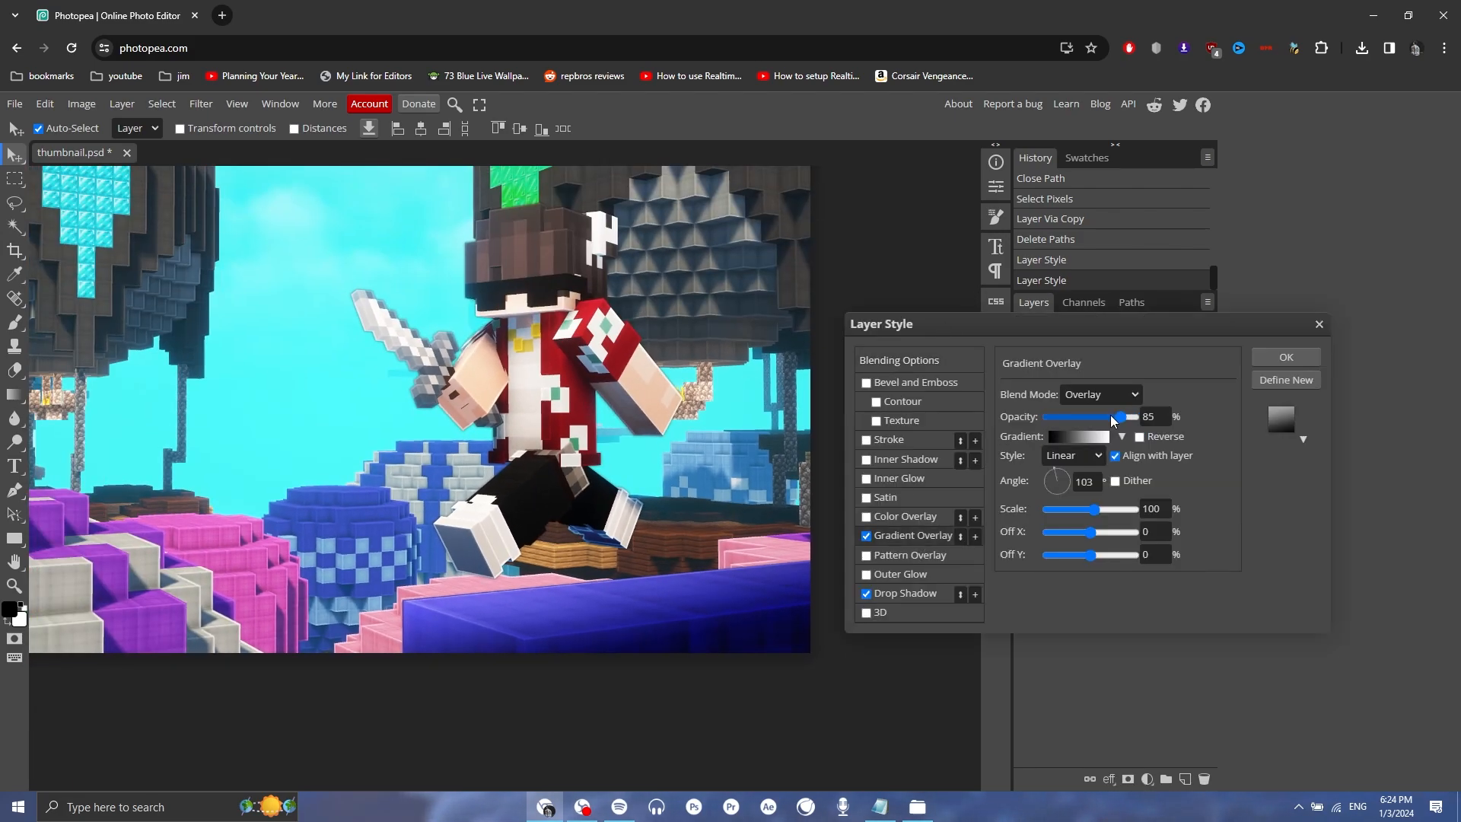
{"action": "key", "text": "Return"}
Add a white Inner Glow to the blue block's Layer 2 with 37% opacity and 40 px size, and change its blend mode.
{"action": "right_click", "coordinate": [1132, 391]}
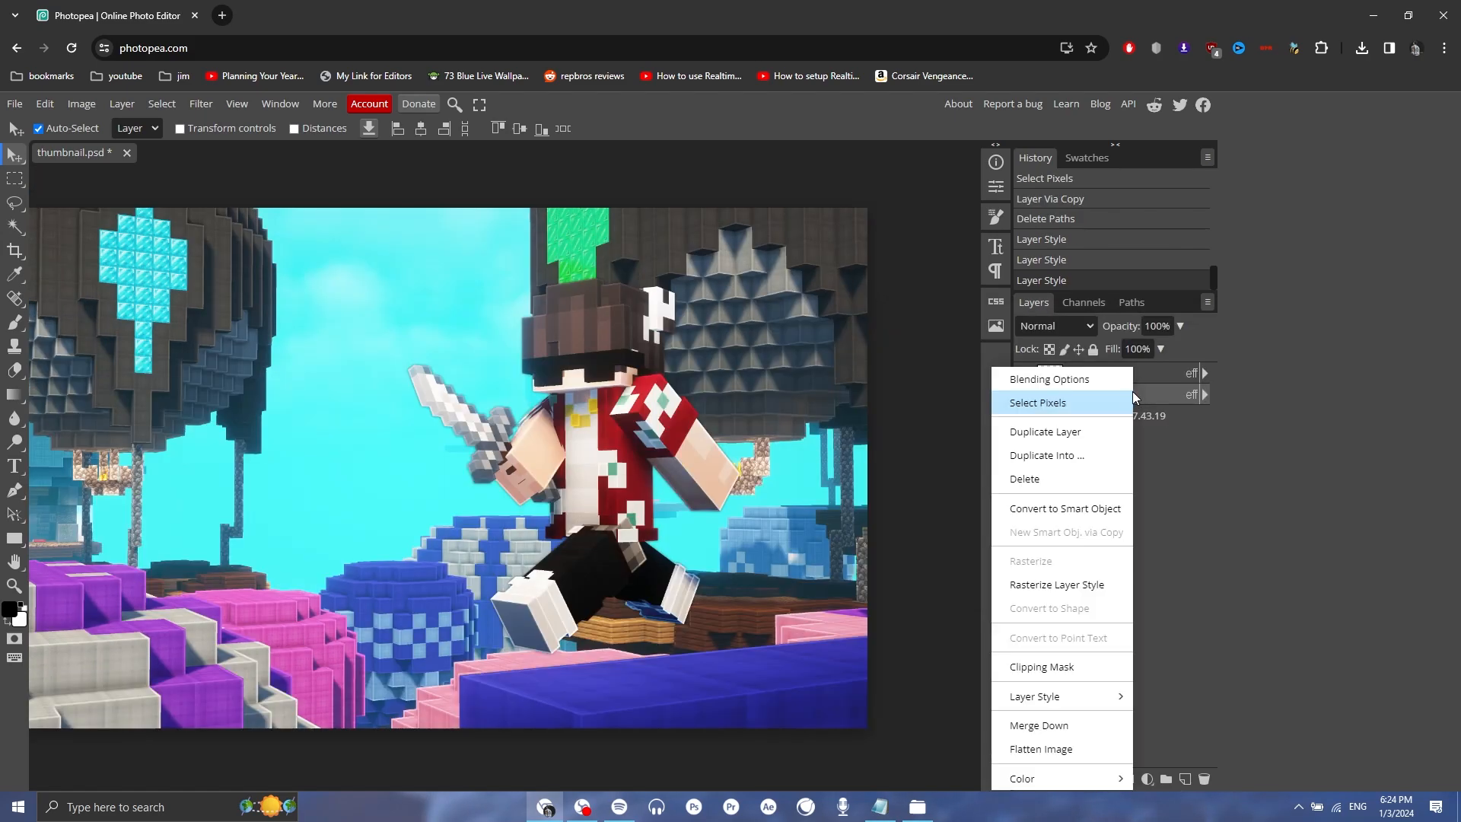
{"action": "left_click", "coordinate": [1065, 381]}
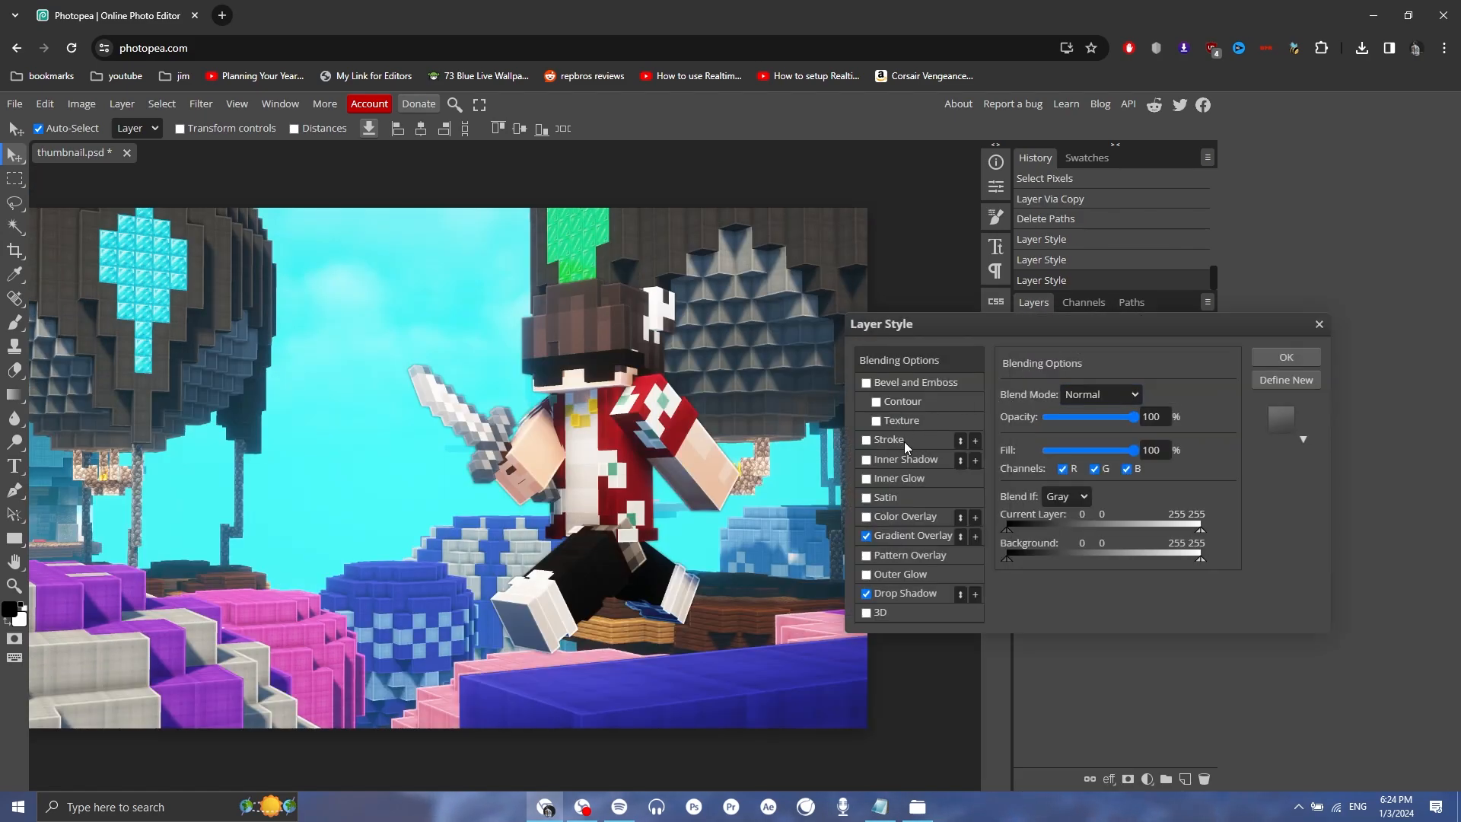
{"action": "left_click", "coordinate": [867, 479]}
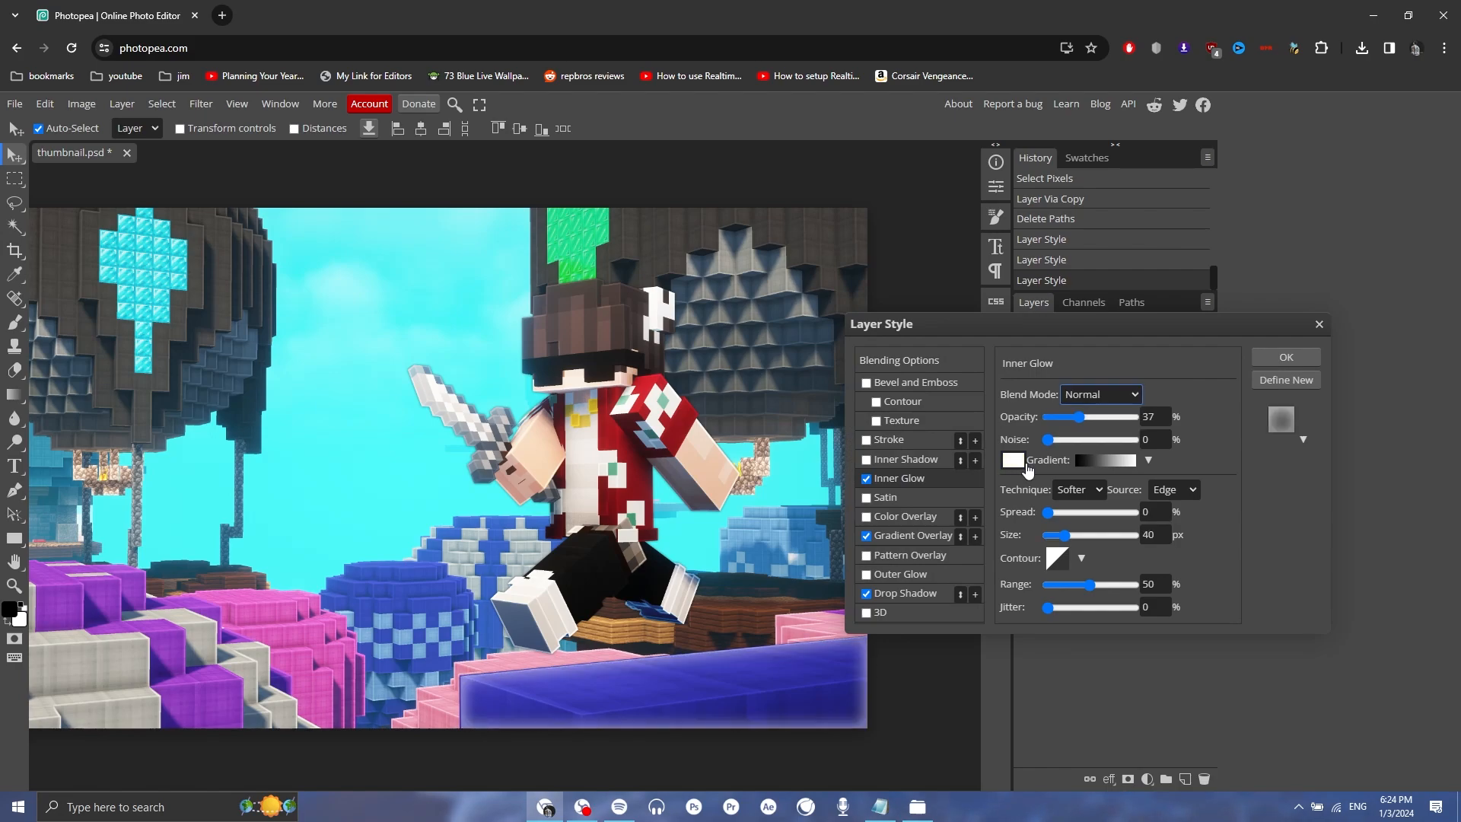
{"action": "left_click", "coordinate": [1101, 394]}
{"action": "left_click", "coordinate": [1083, 624]}
{"action": "key", "text": "Return"}
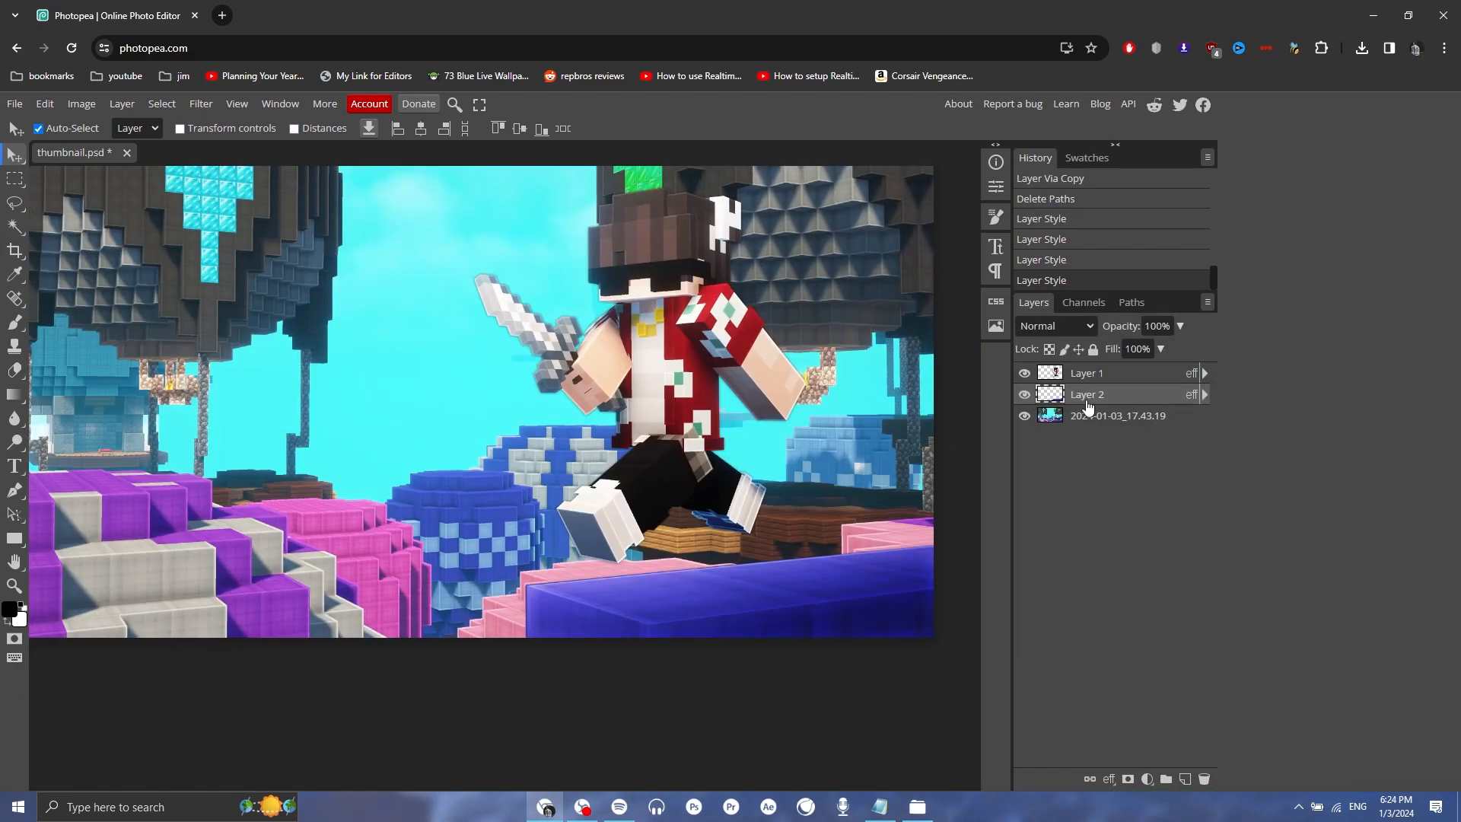
Duplicate the character's Layer 1 and clear the layer style from the original Layer 1.
{"action": "left_click", "coordinate": [1157, 375]}
{"action": "key", "text": "ctrl+j"}
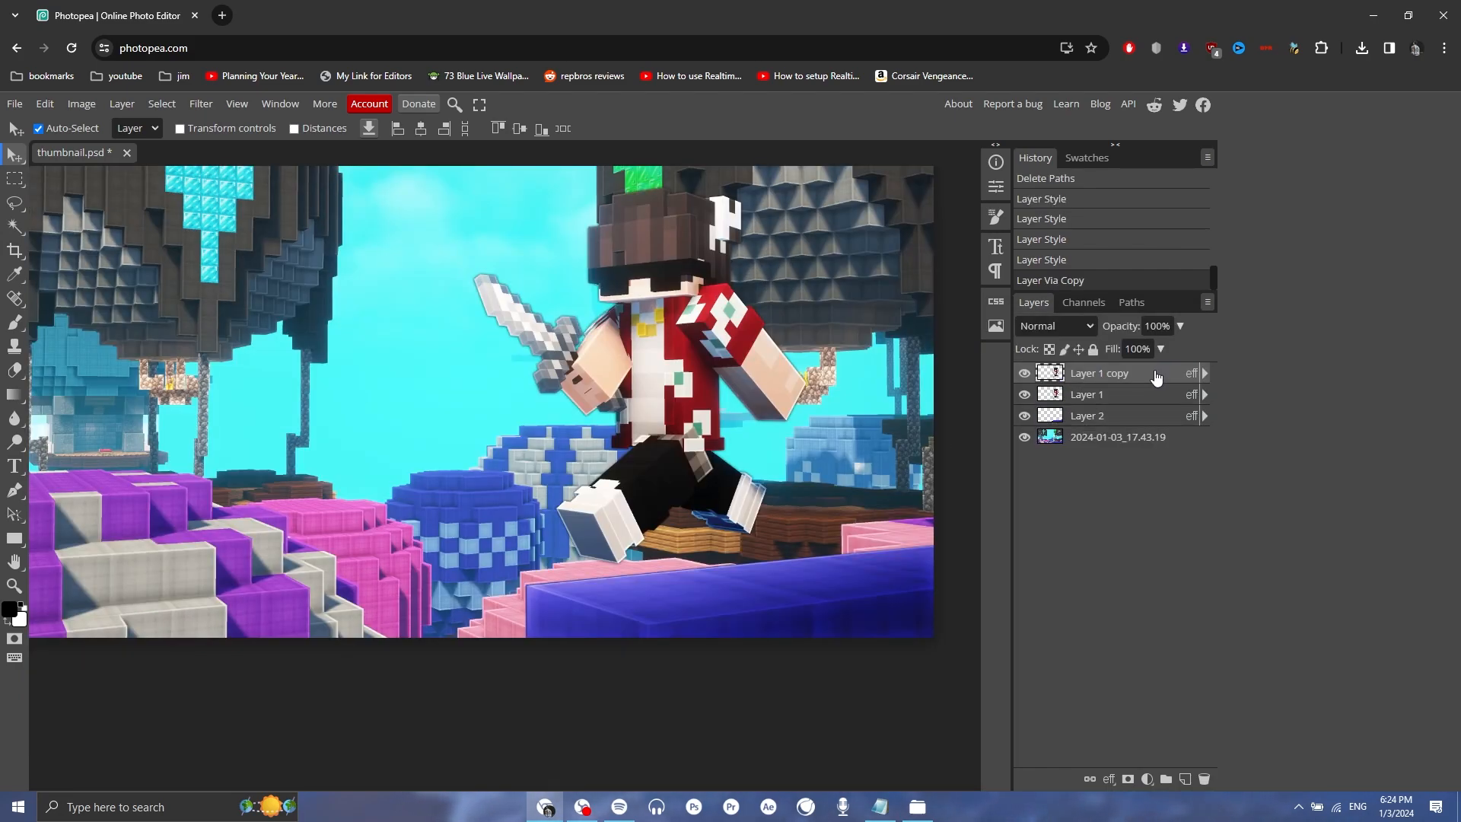
{"action": "right_click", "coordinate": [1157, 375]}
{"action": "mouse_move", "coordinate": [1053, 699]}
{"action": "left_click", "coordinate": [1129, 744]}
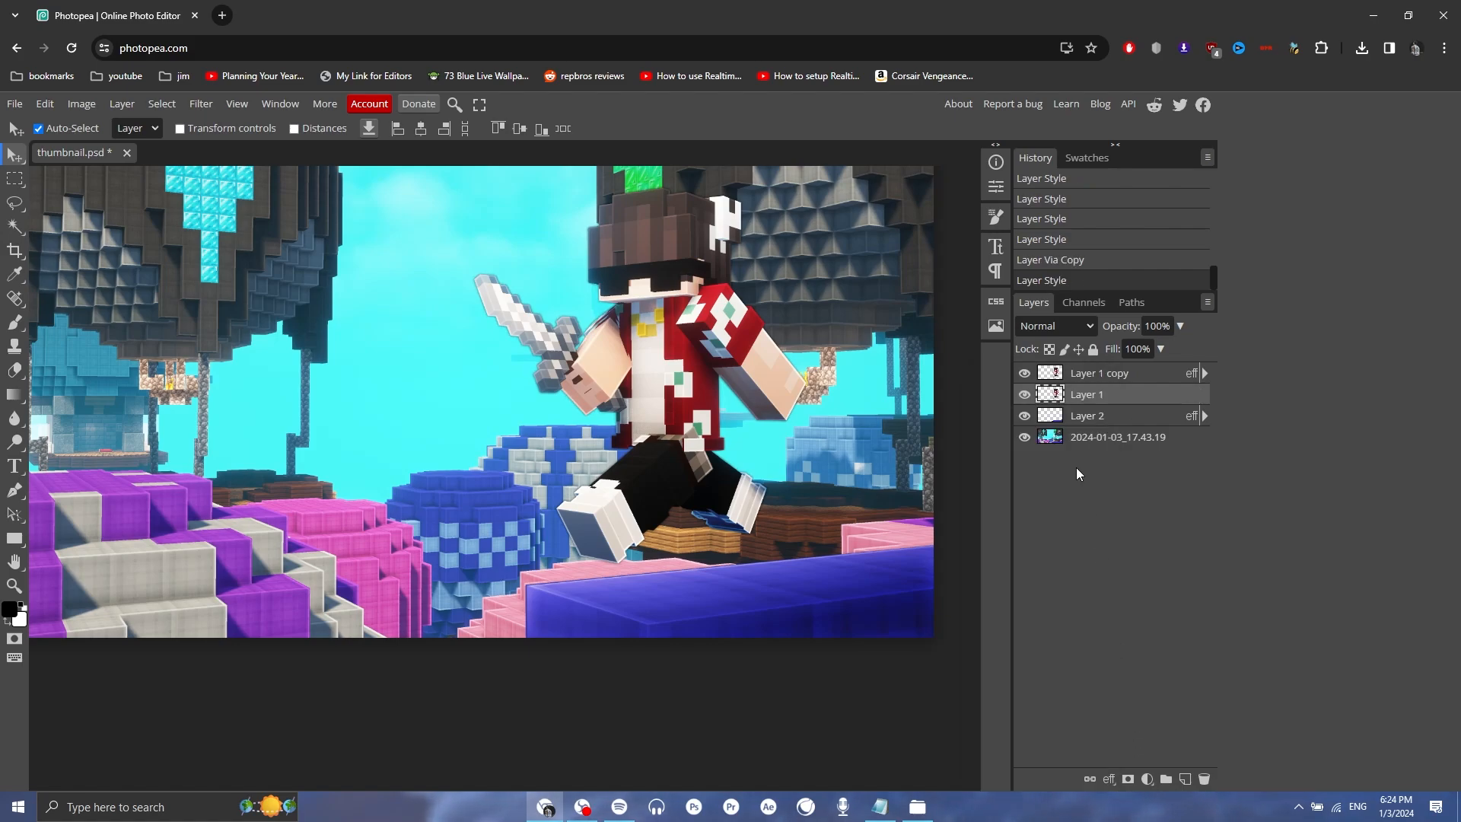
Convert Layer 1 to a smart object and apply a short Path Blur with 100% speed and 15 px point speed.
{"action": "right_click", "coordinate": [1134, 397]}
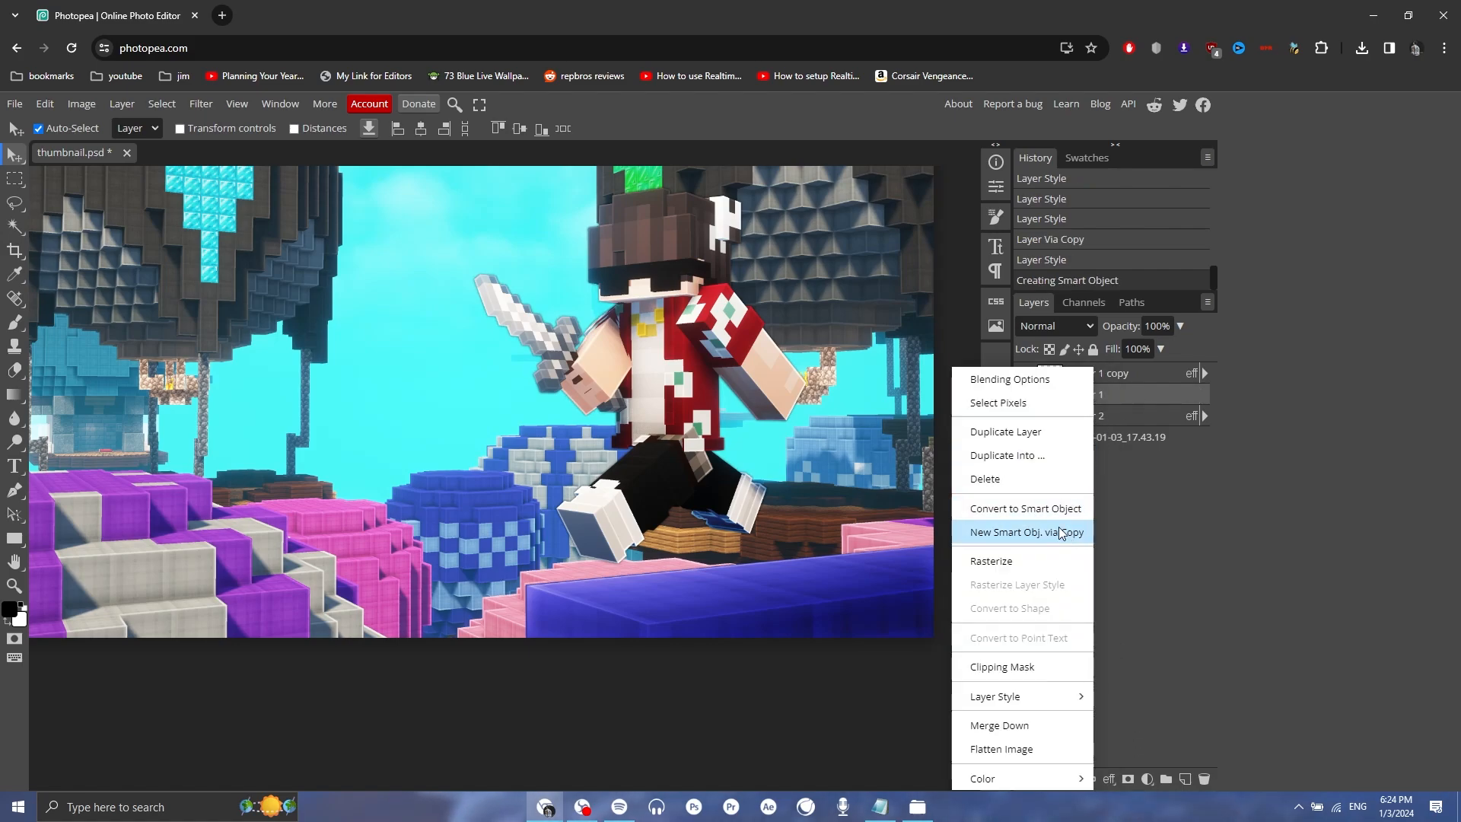
{"action": "left_click", "coordinate": [999, 512]}
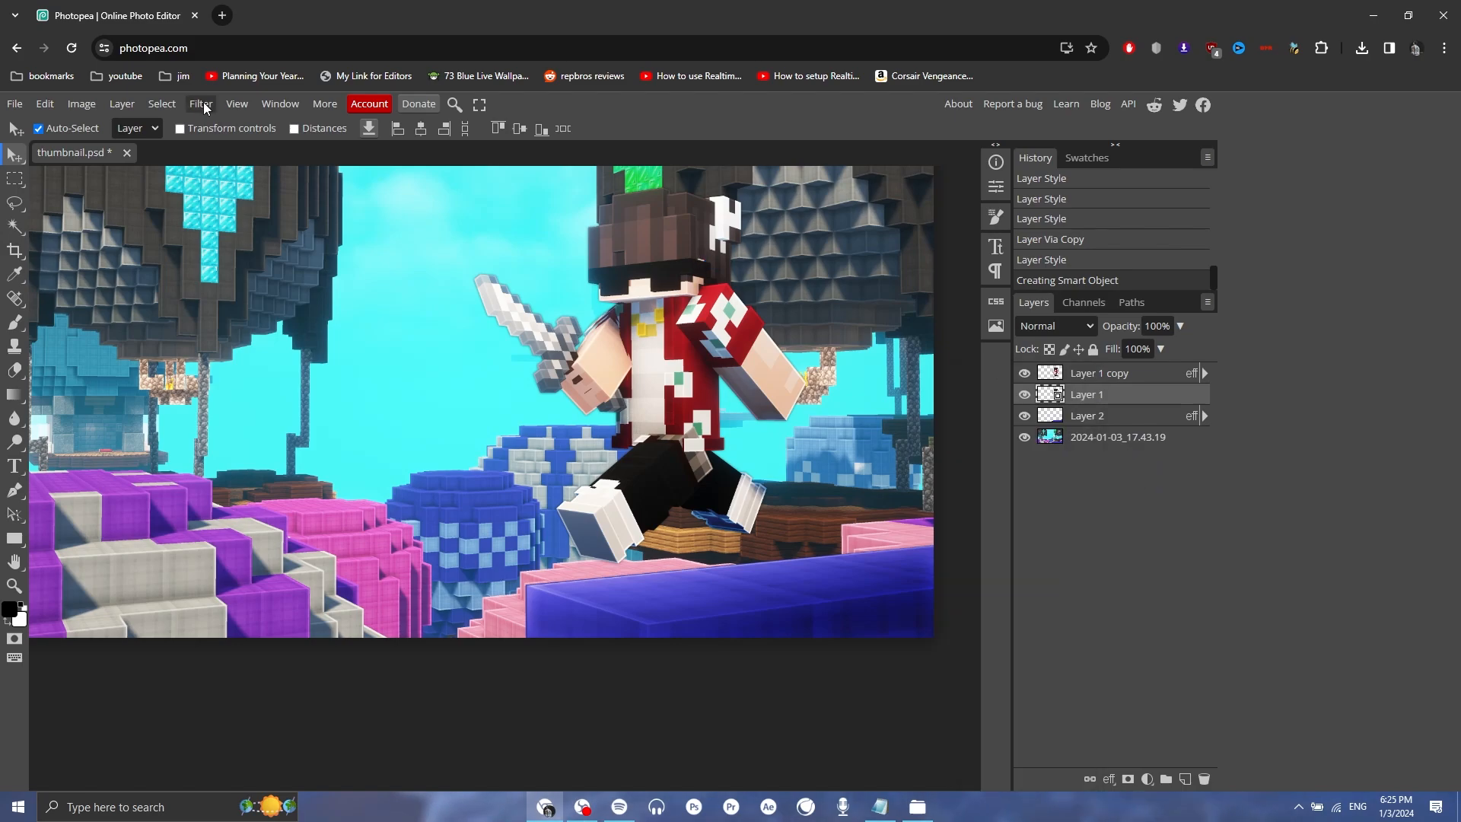
{"action": "left_click", "coordinate": [200, 103]}
{"action": "mouse_move", "coordinate": [271, 336]}
{"action": "left_click", "coordinate": [411, 393]}
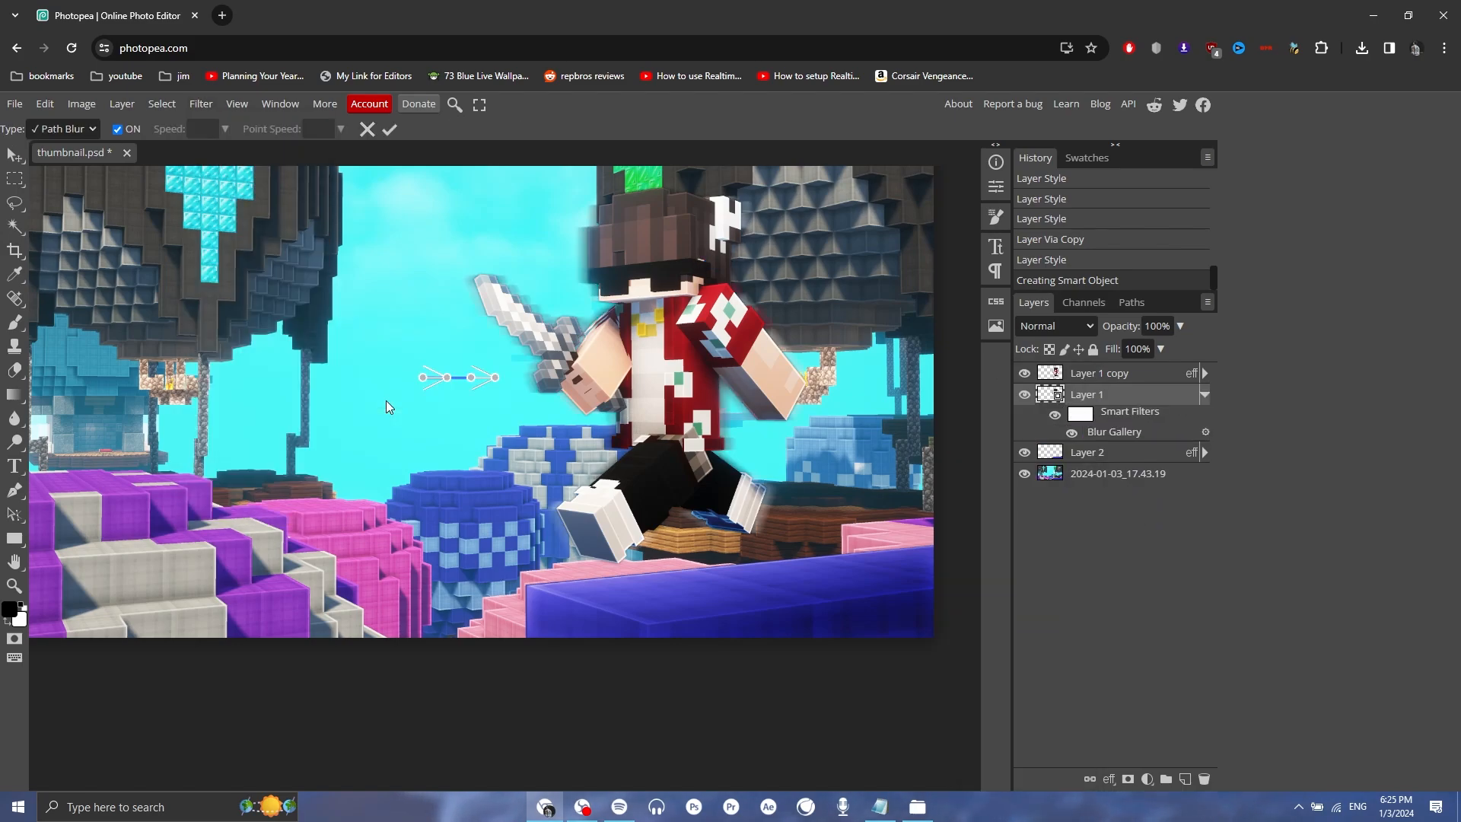
{"action": "left_click_drag", "start_coordinate": [533, 380], "coordinate": [883, 302]}
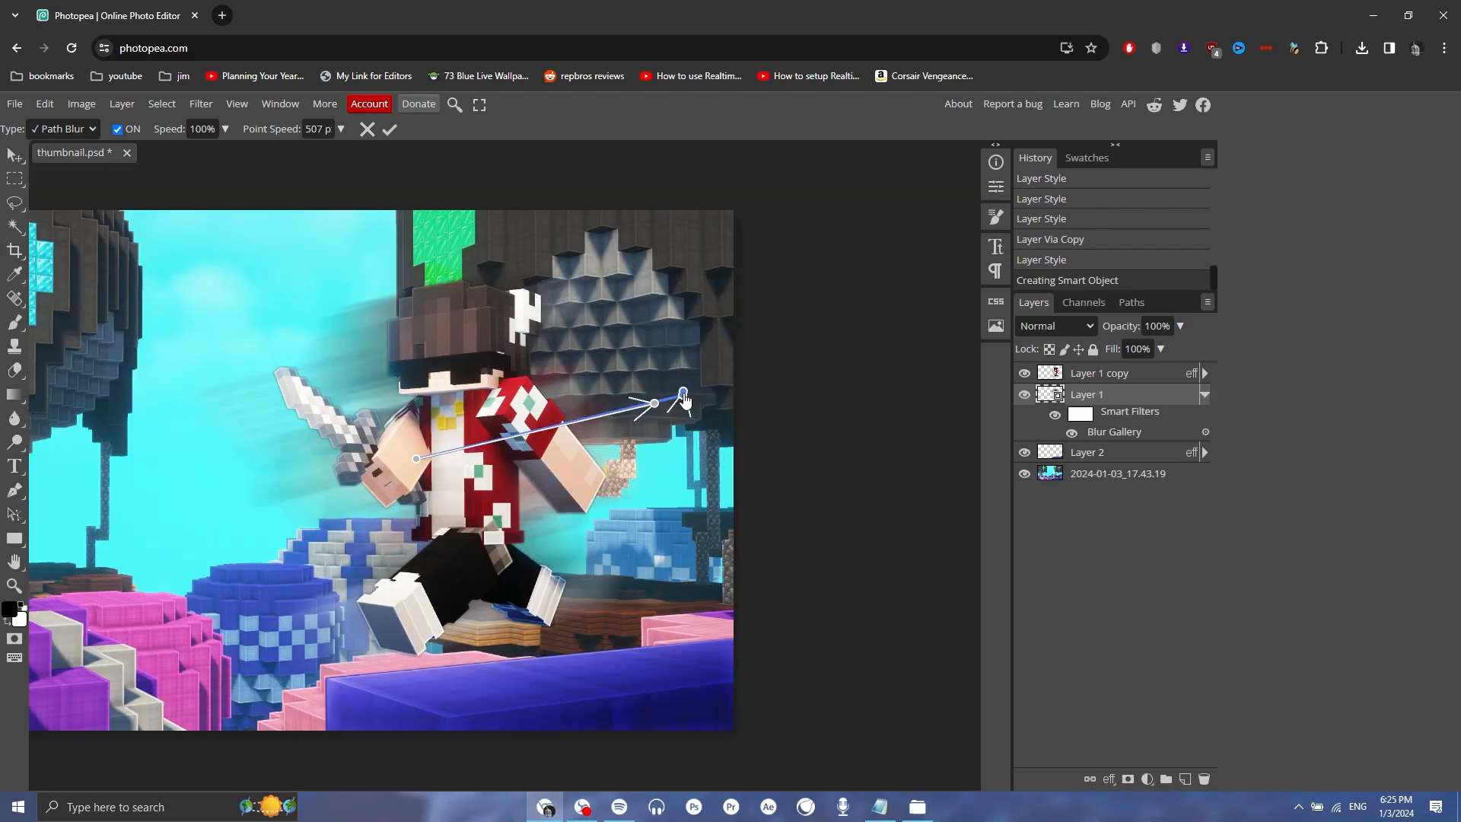
{"action": "left_click_drag", "start_coordinate": [687, 403], "coordinate": [685, 403]}
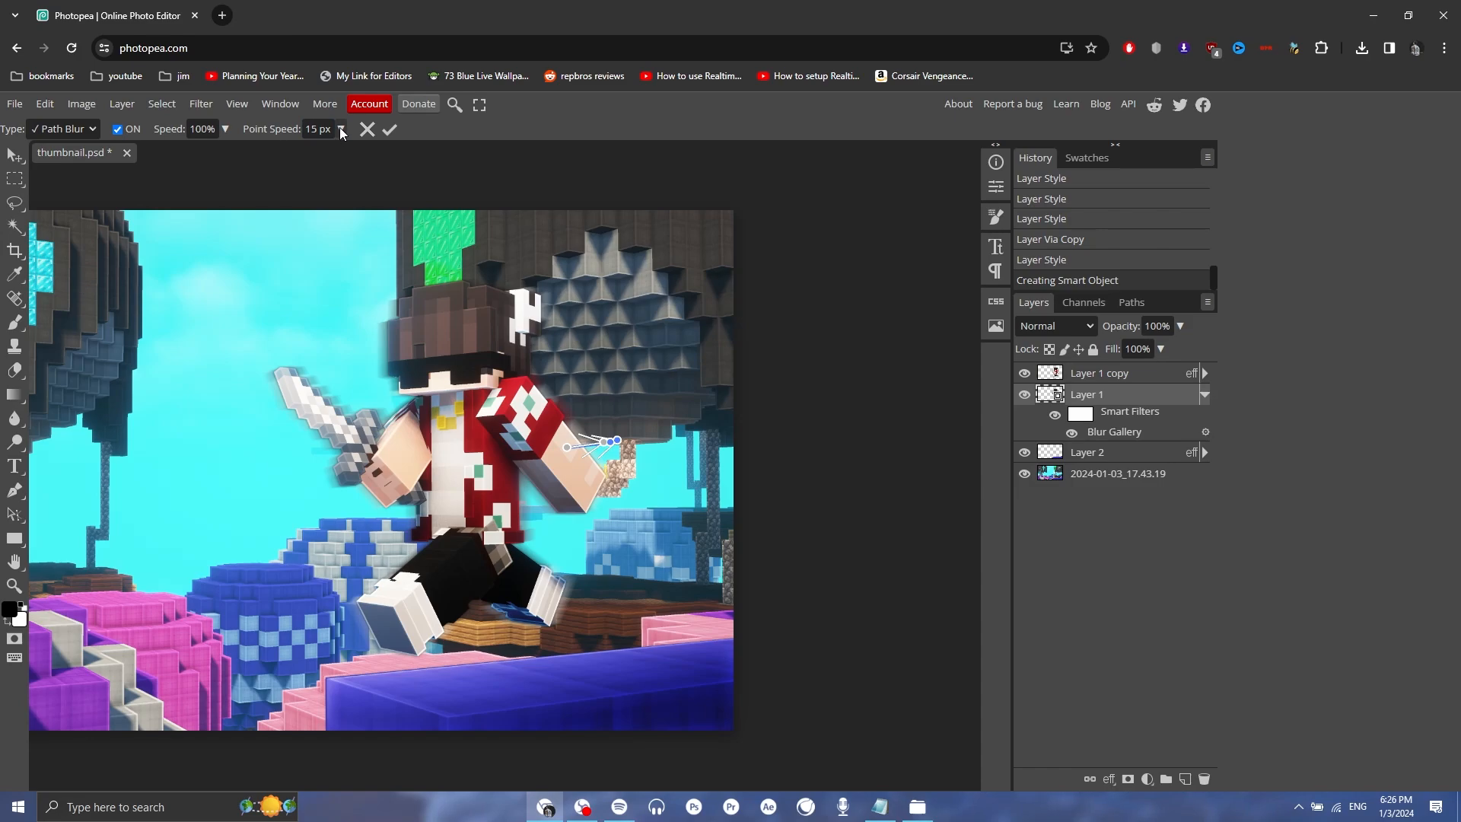
{"action": "left_click", "coordinate": [389, 131]}
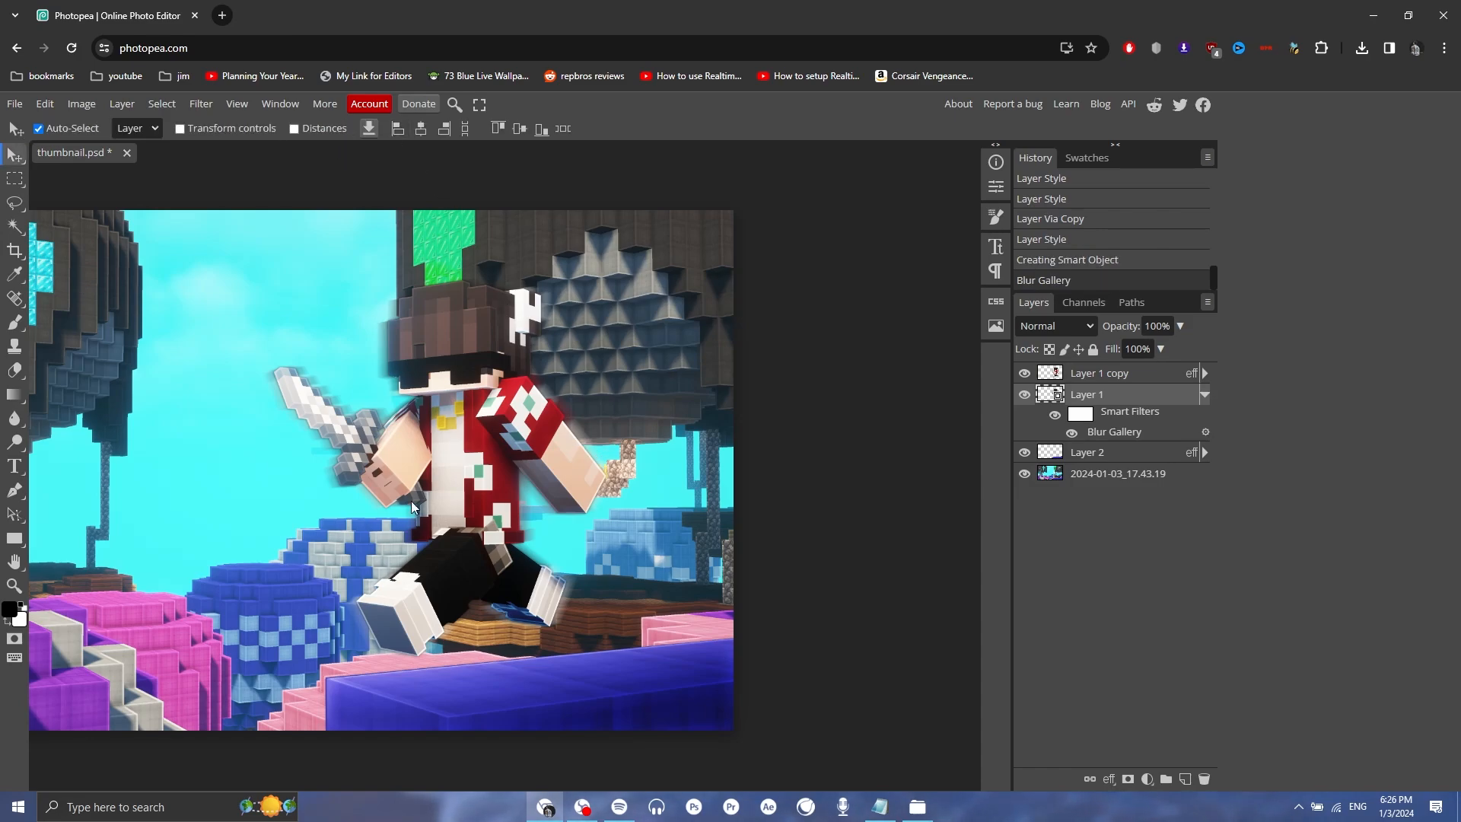
Rasterize the blurred Layer 1.
{"action": "scroll", "coordinate": [411, 506], "scroll_direction": "up", "scroll_amount": 2}
{"action": "right_click", "coordinate": [1087, 394]}
{"action": "left_click", "coordinate": [1040, 559]}
Erase unwanted parts of the blur around the character on Layer 1 using an enlarged Eraser brush.
{"action": "key", "text": "e"}
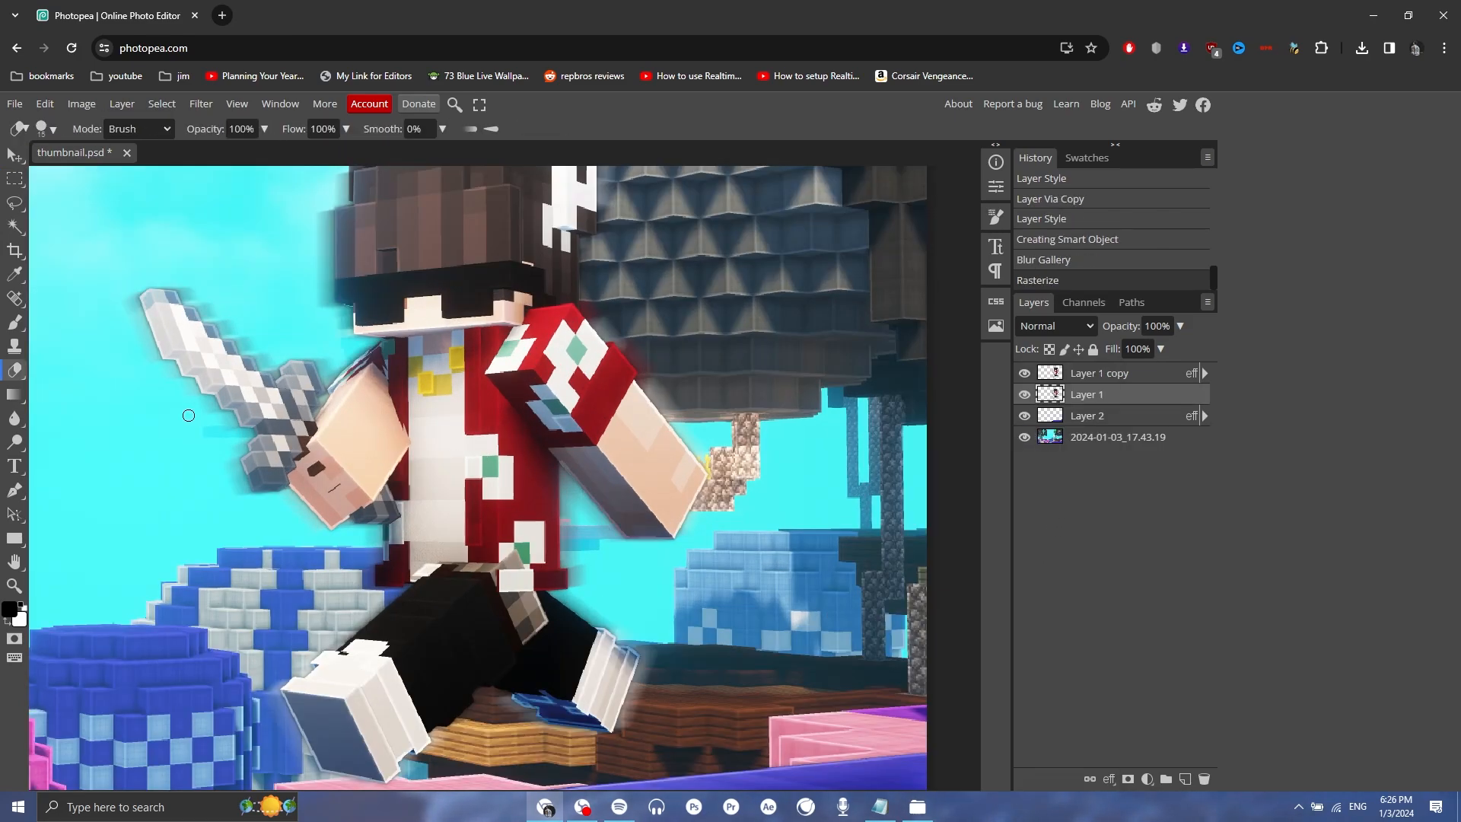
{"action": "right_click", "coordinate": [403, 454]}
{"action": "left_click", "coordinate": [425, 565]}
{"action": "left_click_drag", "start_coordinate": [517, 484], "coordinate": [558, 485]}
{"action": "left_click", "coordinate": [266, 562]}
{"action": "mouse_move", "coordinate": [272, 567]}
{"action": "left_mouse_down"}
{"action": "mouse_move", "coordinate": [185, 515]}
{"action": "mouse_move", "coordinate": [251, 563]}
{"action": "left_mouse_up"}
{"action": "left_click_drag", "start_coordinate": [317, 618], "coordinate": [347, 603]}
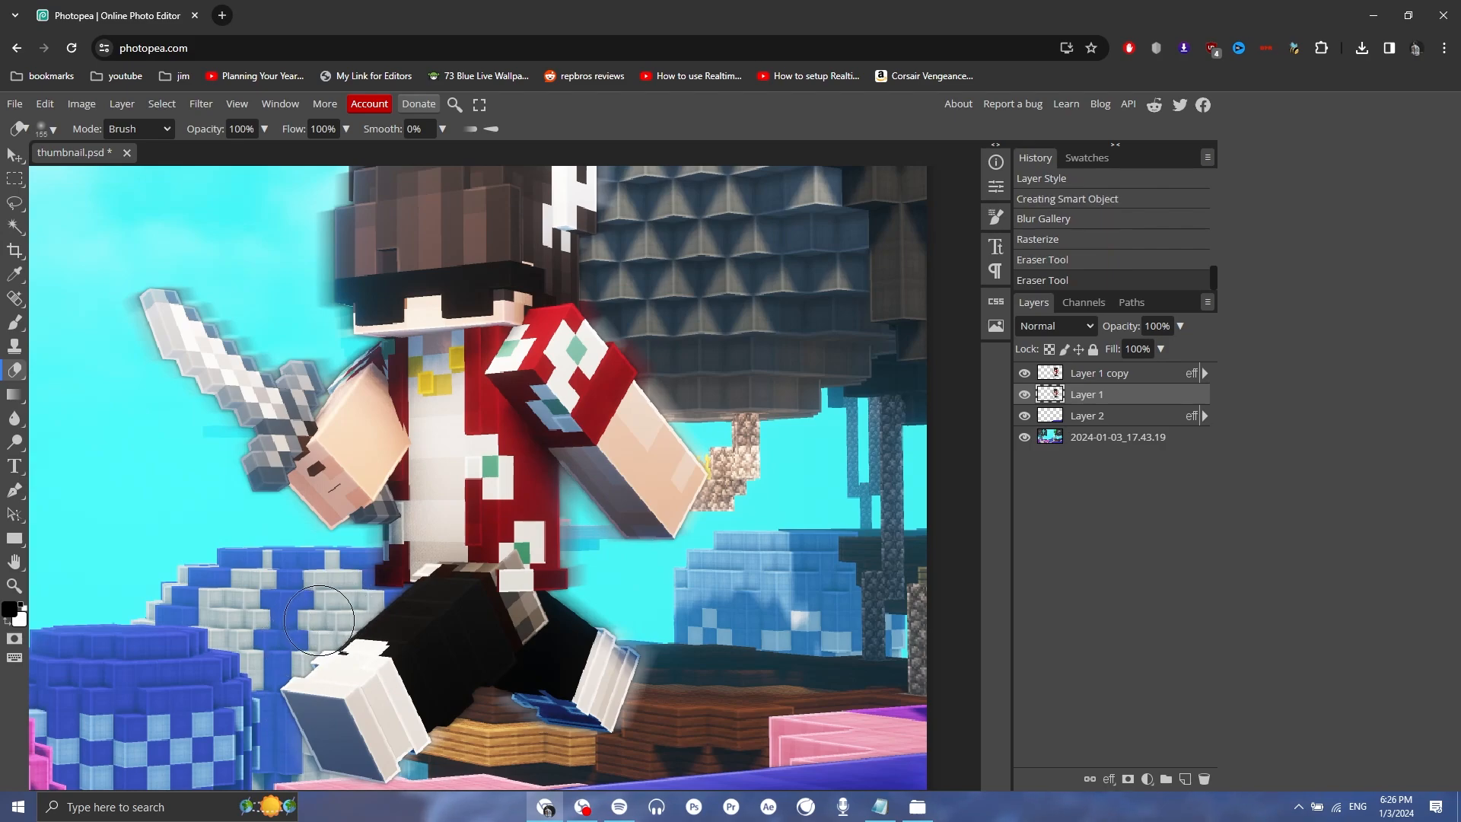
{"action": "key", "text": "ctrl+z"}
{"action": "scroll", "coordinate": [431, 519], "scroll_direction": "down", "scroll_amount": 1}
{"action": "mouse_move", "coordinate": [621, 625]}
{"action": "left_mouse_down"}
{"action": "mouse_move", "coordinate": [654, 629]}
{"action": "mouse_move", "coordinate": [454, 420]}
{"action": "mouse_move", "coordinate": [509, 408]}
{"action": "mouse_move", "coordinate": [431, 393]}
{"action": "mouse_move", "coordinate": [639, 417]}
{"action": "left_mouse_up"}
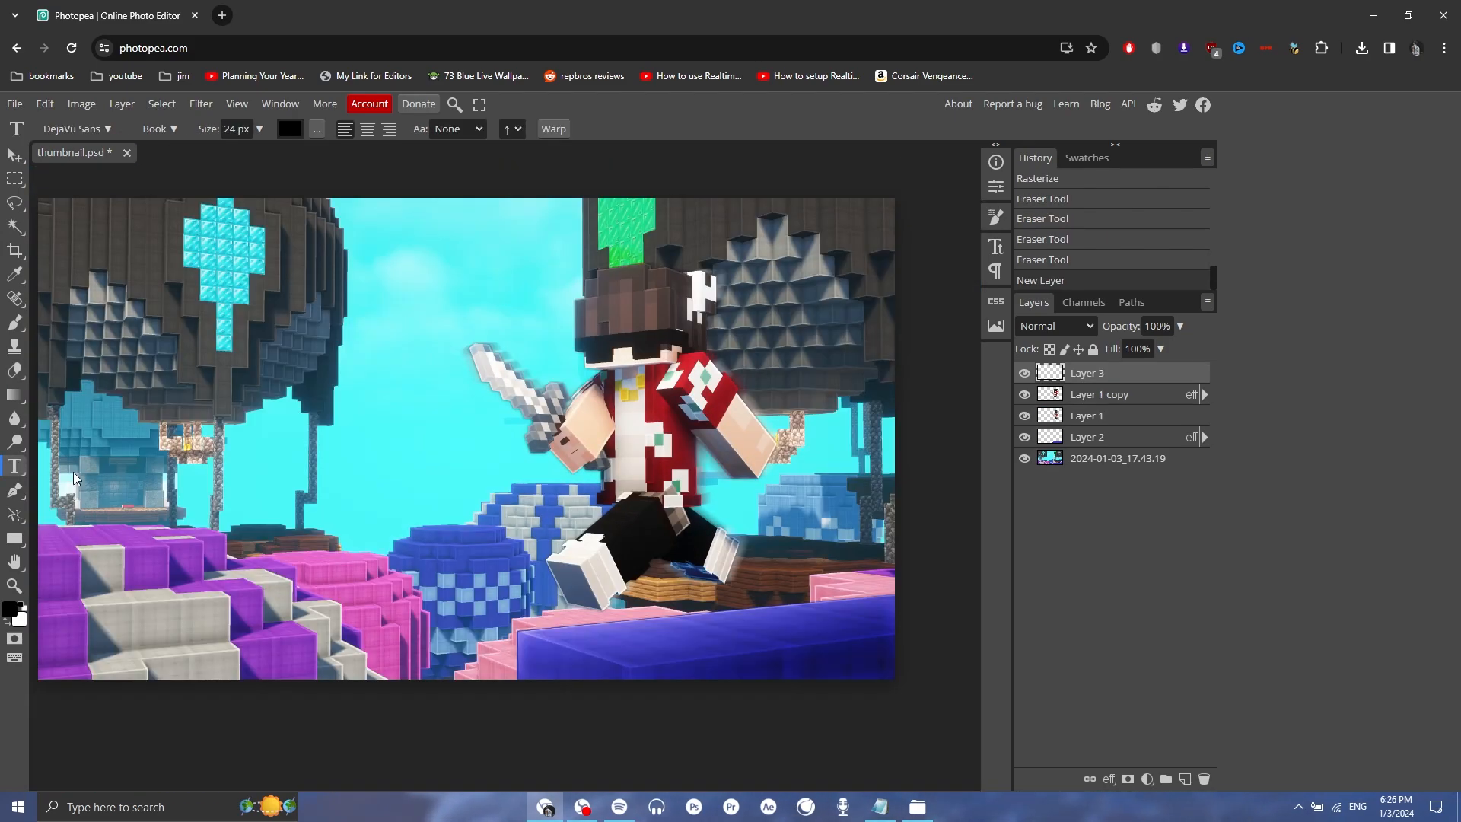
Start a text layer left of the character using the local Dustin Regular font at size 150.
{"action": "left_click", "coordinate": [169, 424]}
{"action": "left_click", "coordinate": [77, 129]}
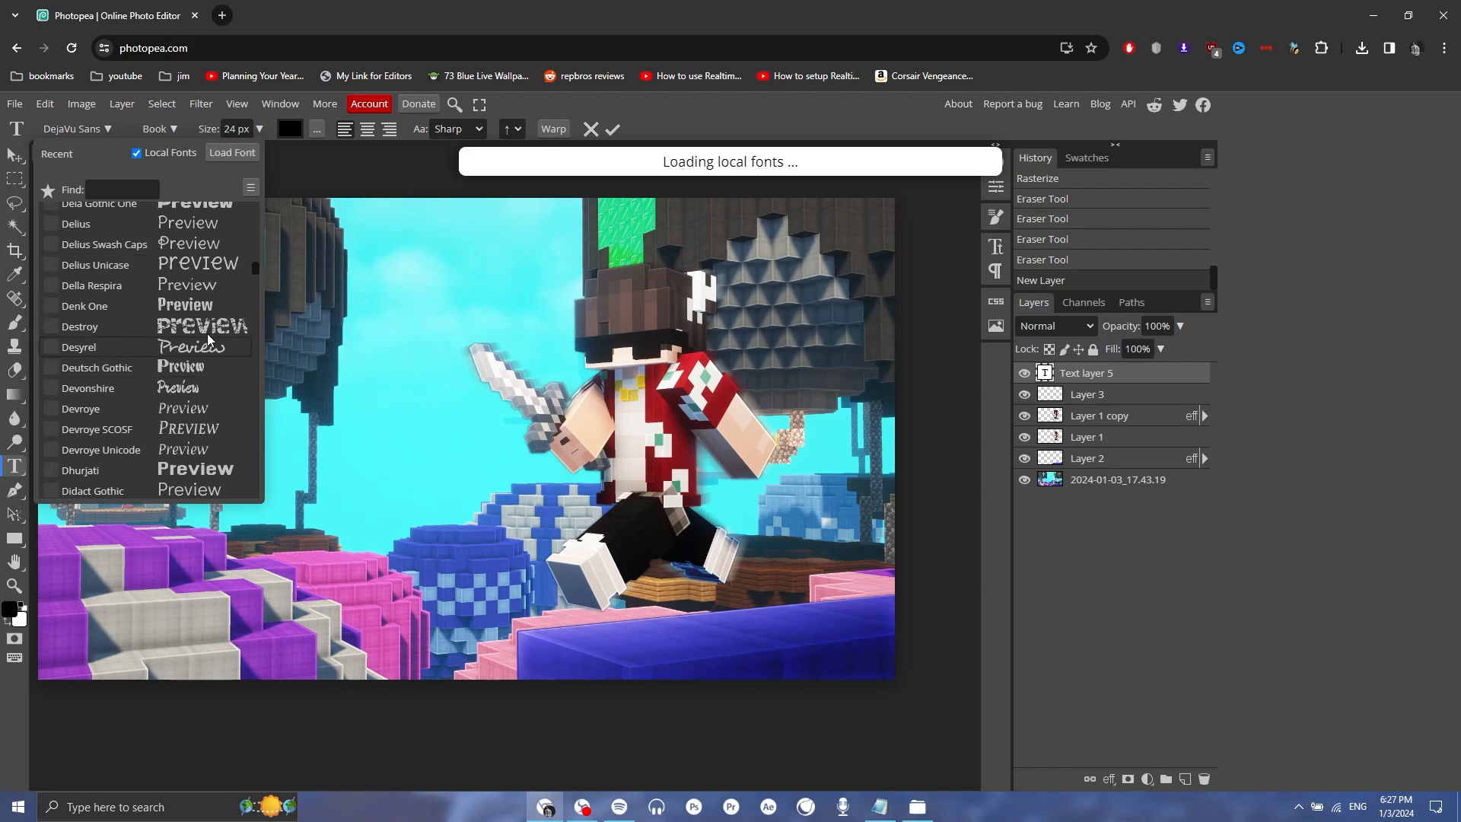
{"action": "scroll", "coordinate": [200, 320], "scroll_direction": "up", "scroll_amount": 5}
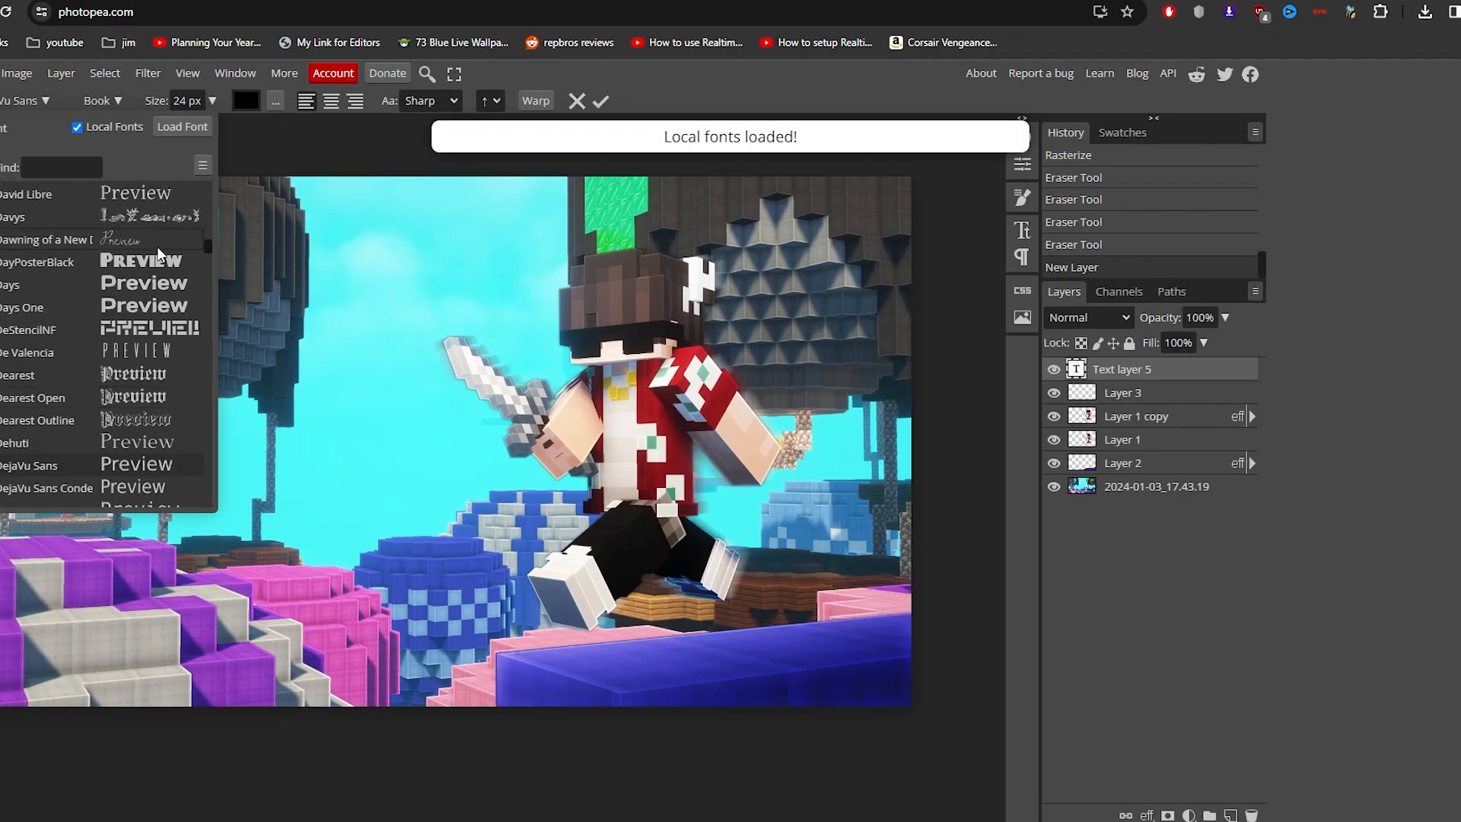
{"action": "left_click", "coordinate": [137, 189]}
{"action": "type", "text": "dustin"}
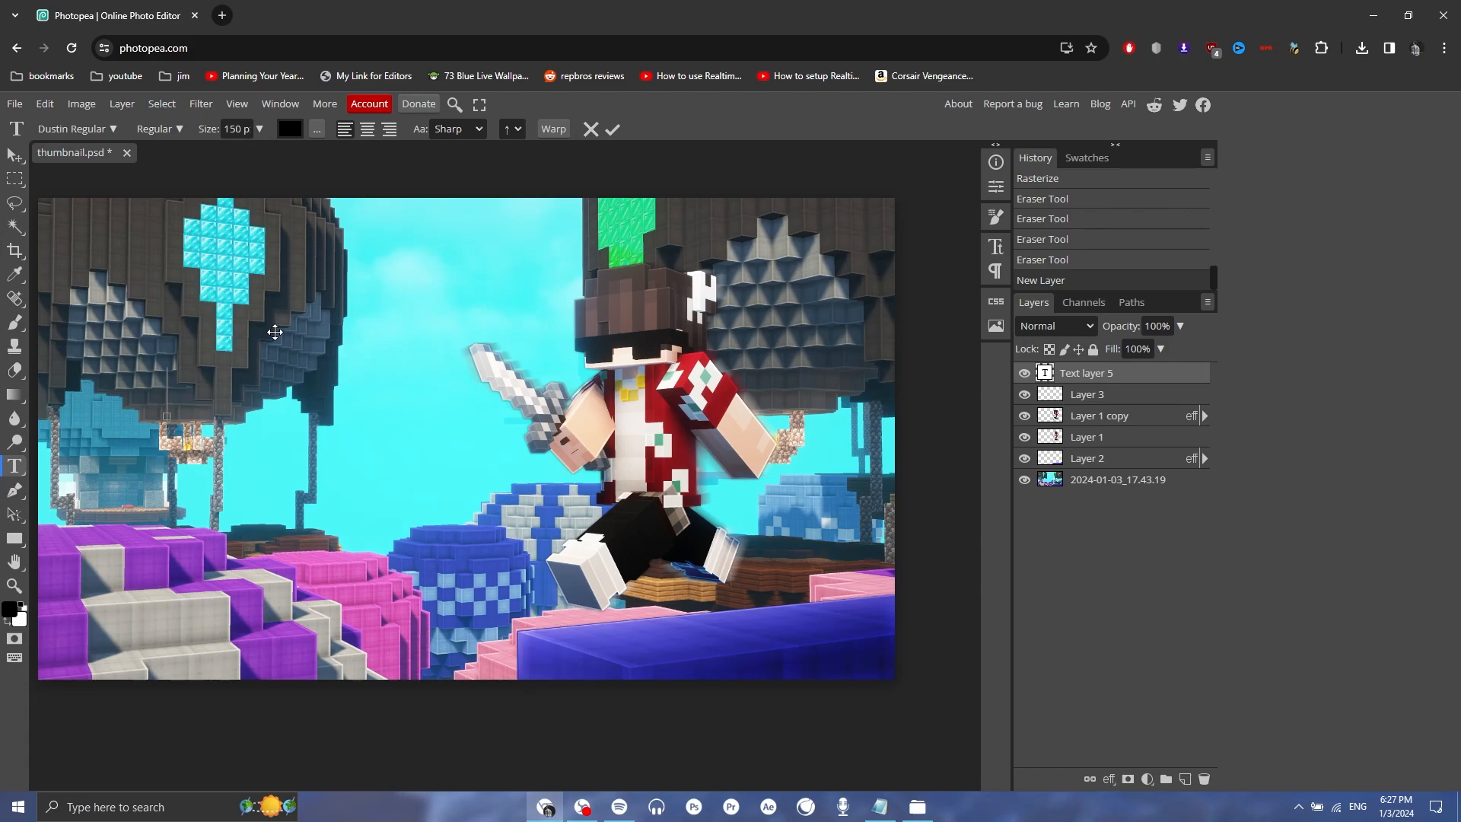
Enter ASMR in capitals as the text and colour it white.
{"action": "type", "text": "th"}
{"action": "key", "text": "BackSpace"}
{"action": "key", "text": "BackSpace"}
{"action": "key", "text": "Caps_Lock"}
{"action": "type", "text": "ASMR"}
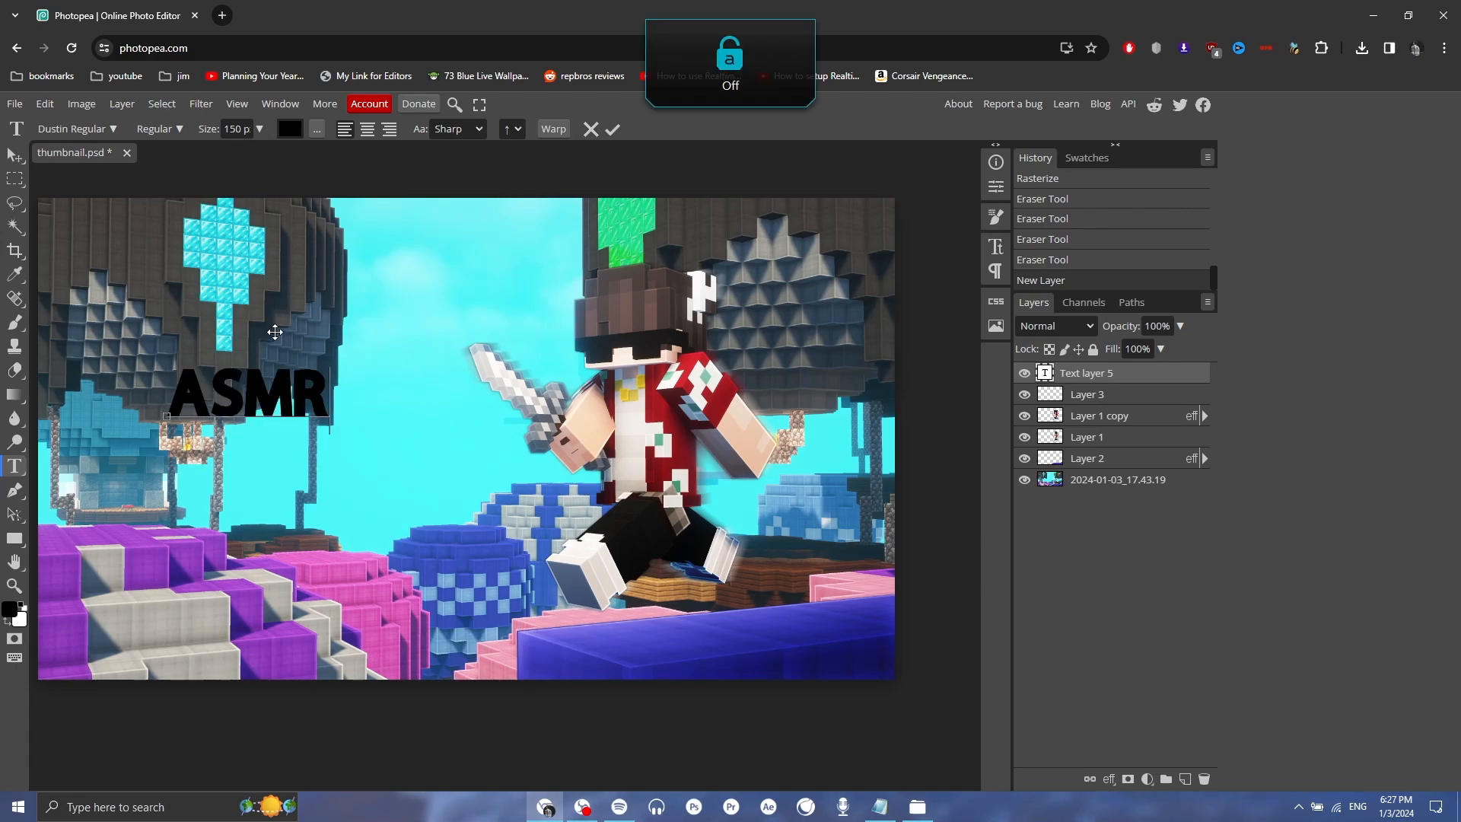
{"action": "key", "text": "ctrl+a"}
Scale the ASMR text to about 209% and place it in the upper-left area of the image.
{"action": "left_click_drag", "start_coordinate": [306, 401], "coordinate": [315, 347]}
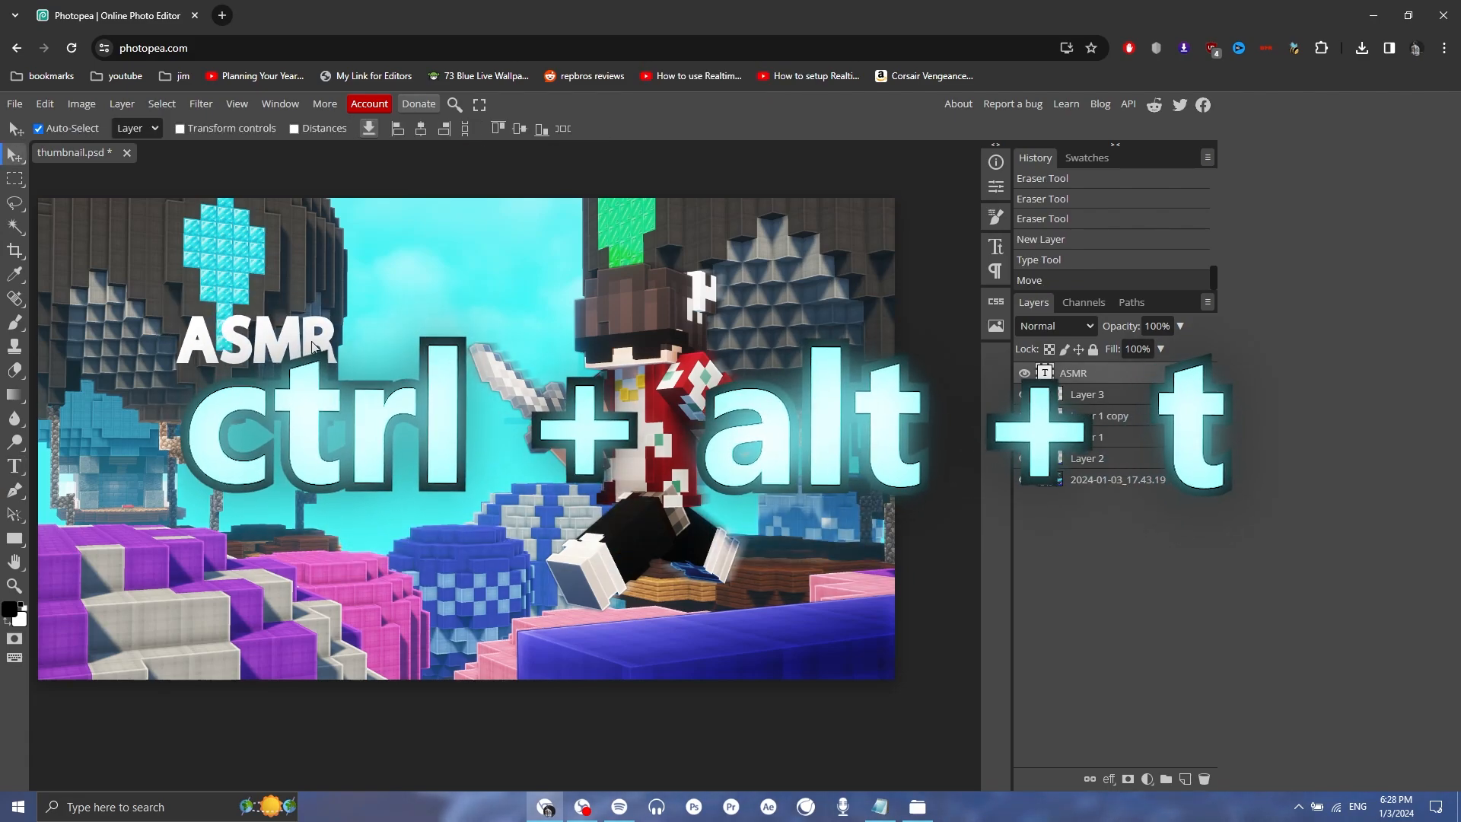
{"action": "key", "text": "ctrl+alt+t"}
{"action": "left_click_drag", "start_coordinate": [344, 341], "coordinate": [518, 342]}
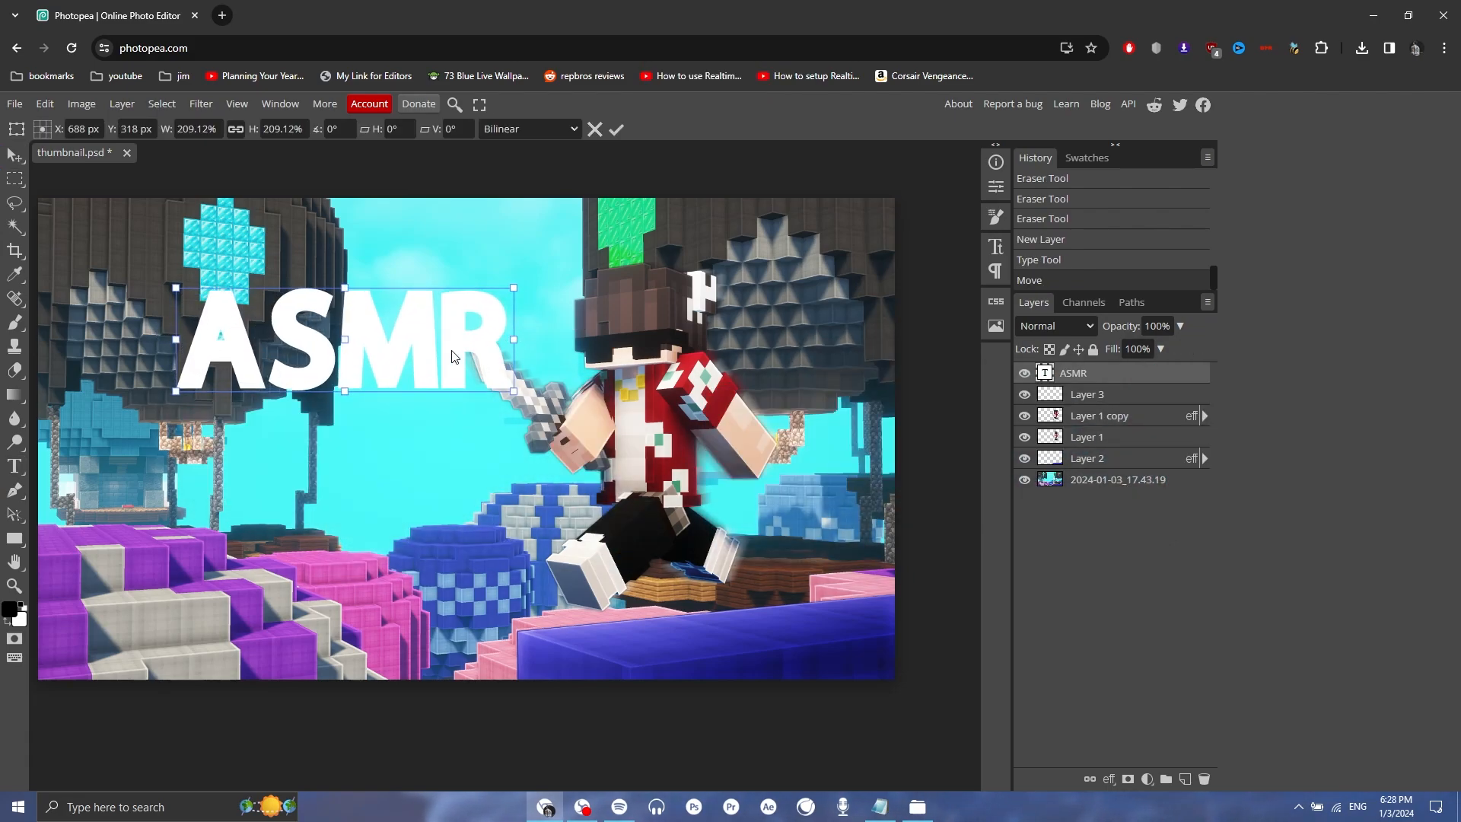
{"action": "left_click_drag", "start_coordinate": [449, 351], "coordinate": [376, 332]}
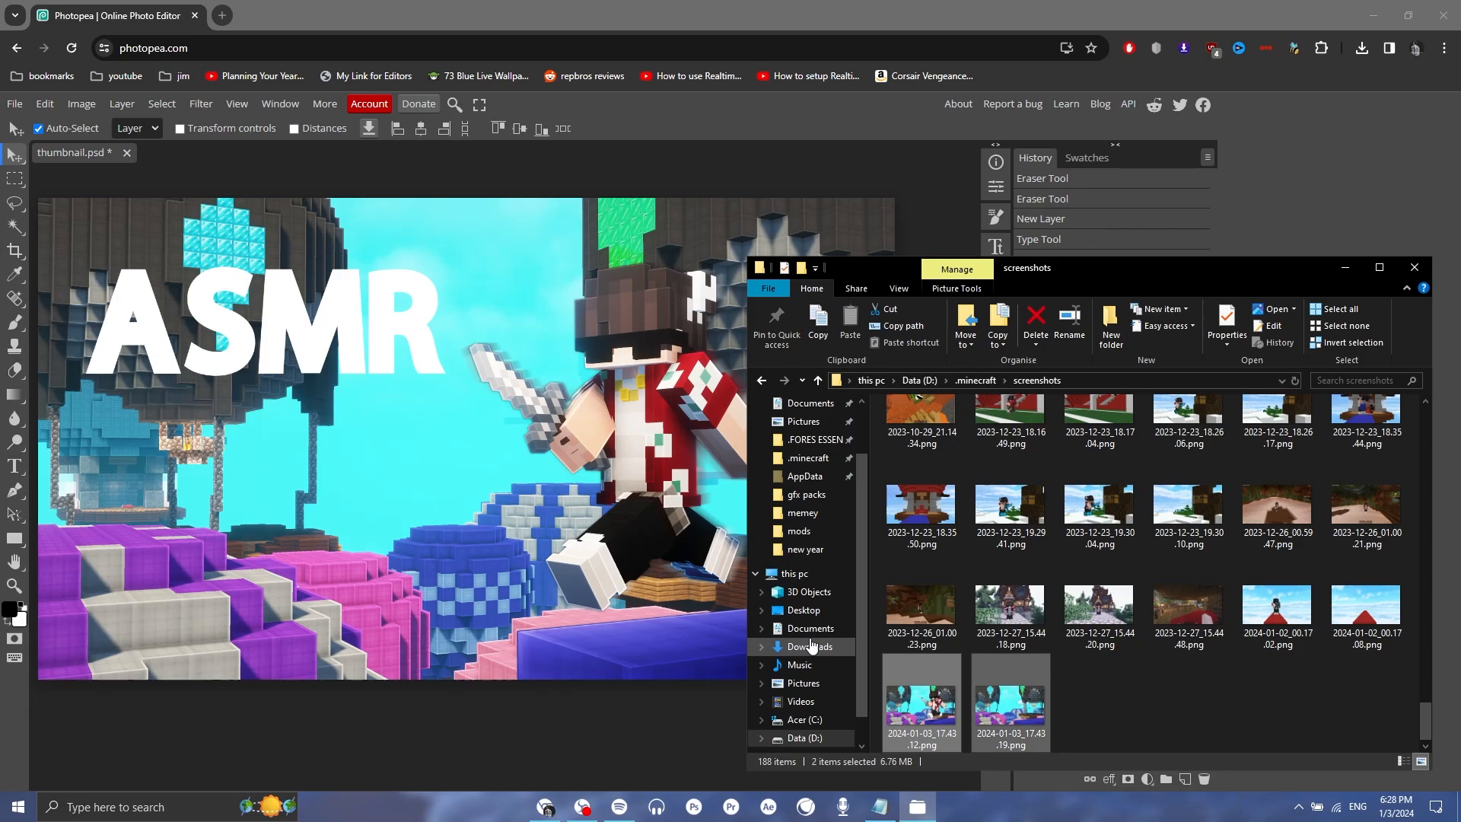
Place model-o-wireless-minus-black-1.png and razer-huntsman-mini-04-800x800.png from the Downloads folder into the thumbnail.
{"action": "left_click", "coordinate": [812, 646]}
{"action": "left_click", "coordinate": [934, 474]}
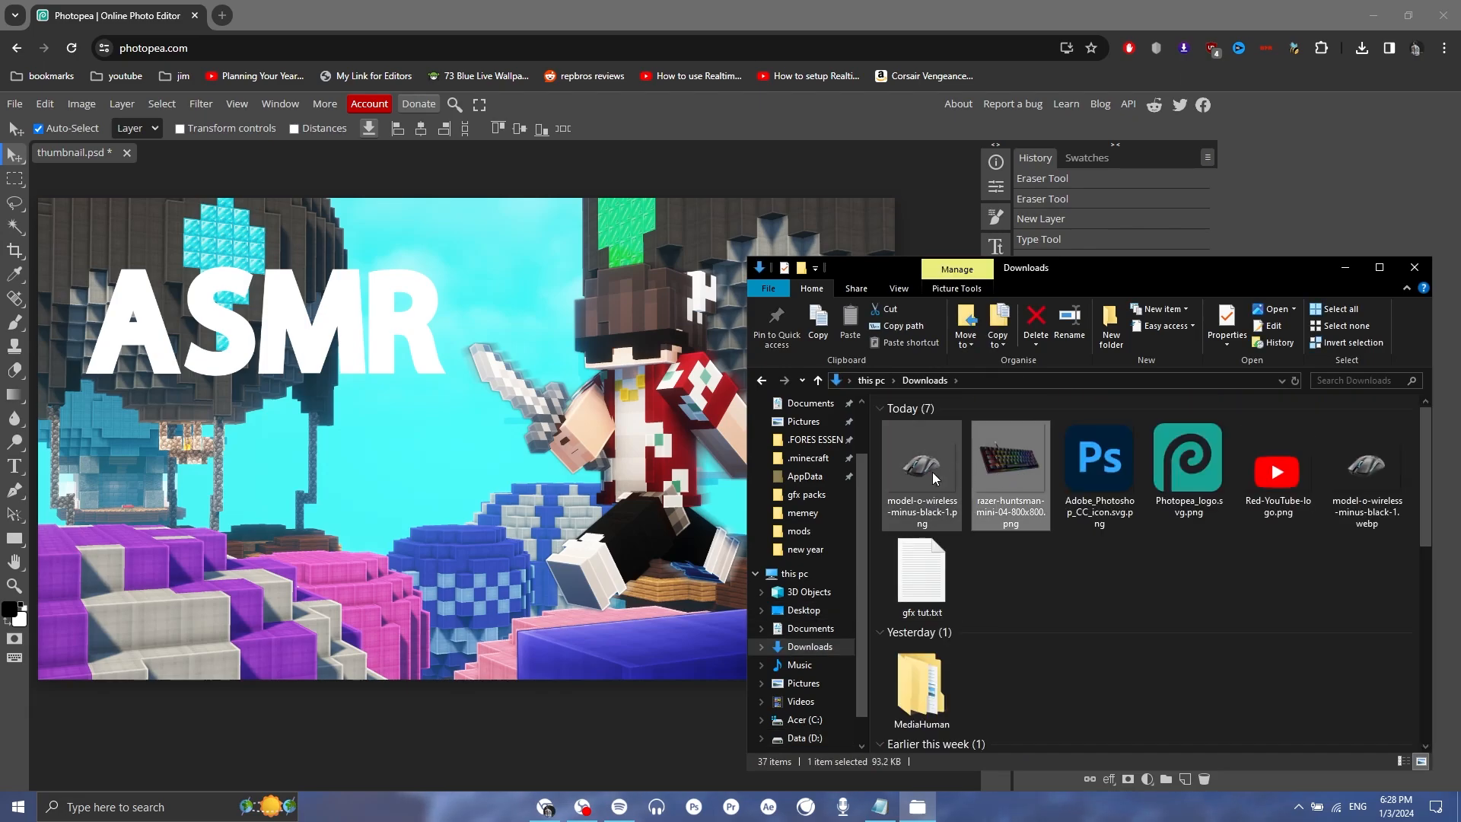
{"action": "key", "text": "shift+Right"}
{"action": "left_click_drag", "start_coordinate": [930, 457], "coordinate": [531, 470]}
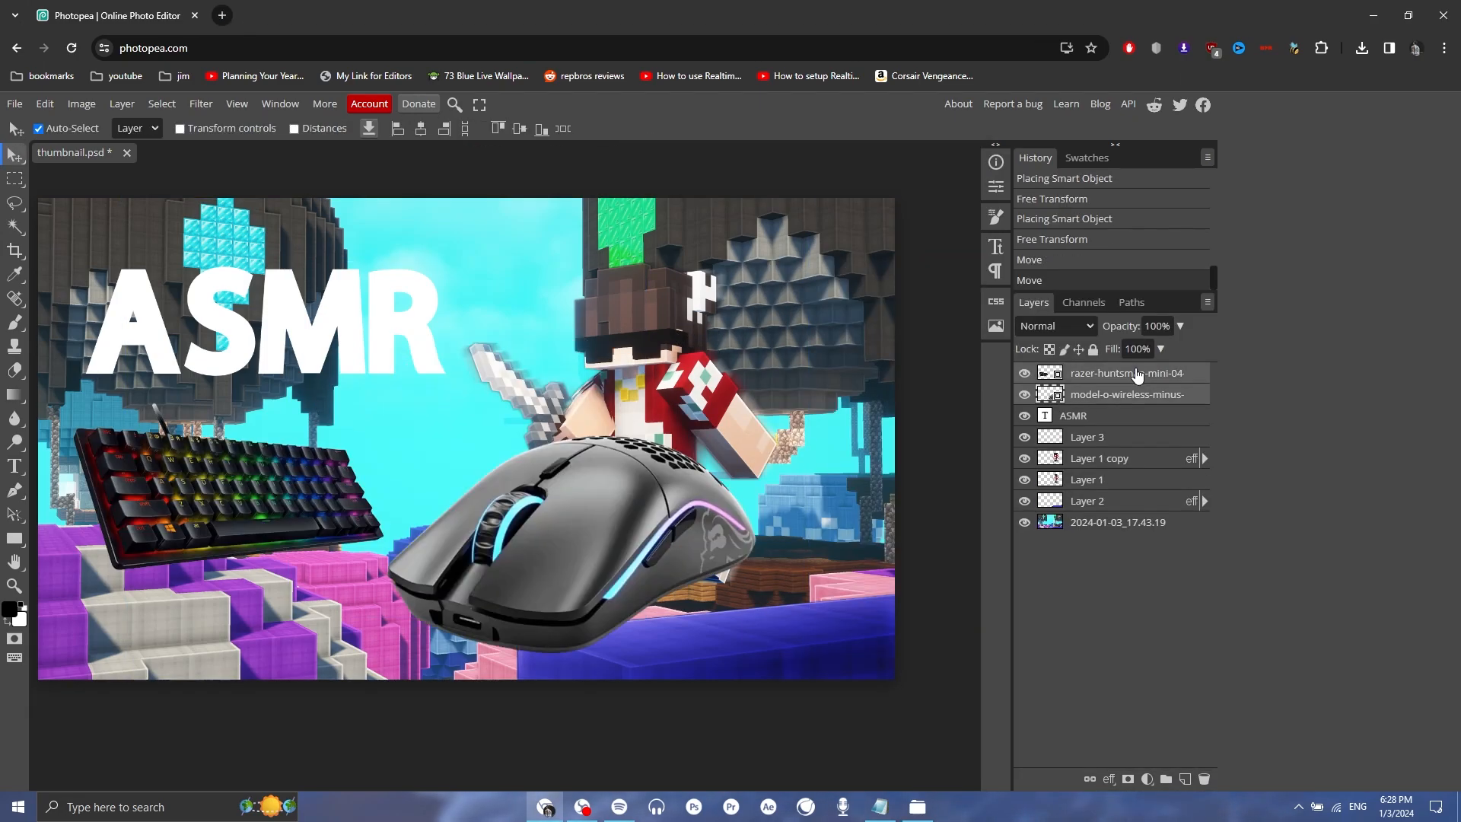
Rasterize the keyboard and mouse layers, and move the ASMR text layer beneath Layer 2.
{"action": "right_click", "coordinate": [1137, 374]}
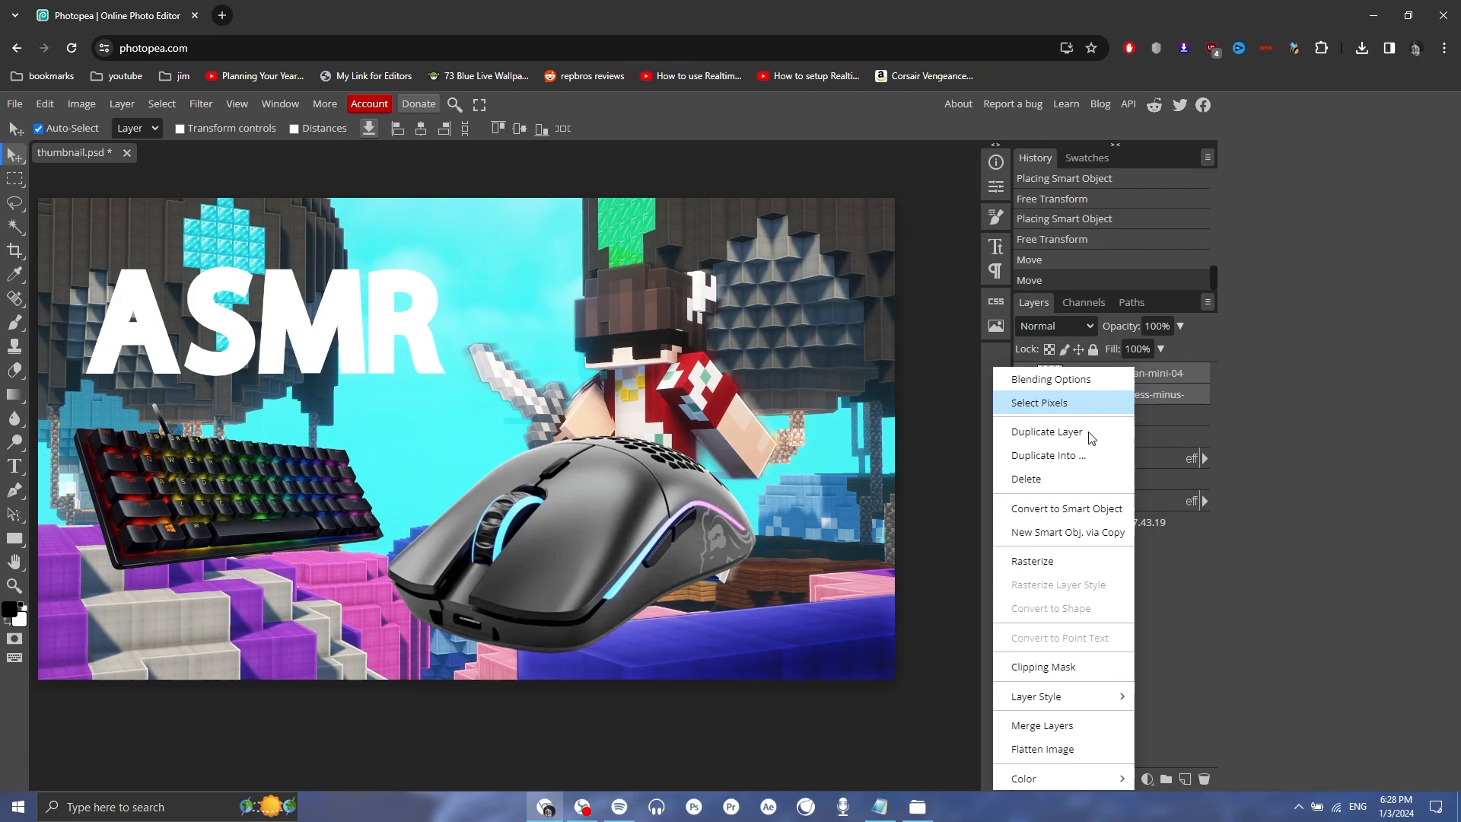
{"action": "left_click", "coordinate": [1062, 567]}
{"action": "left_click_drag", "start_coordinate": [1093, 417], "coordinate": [1094, 493]}
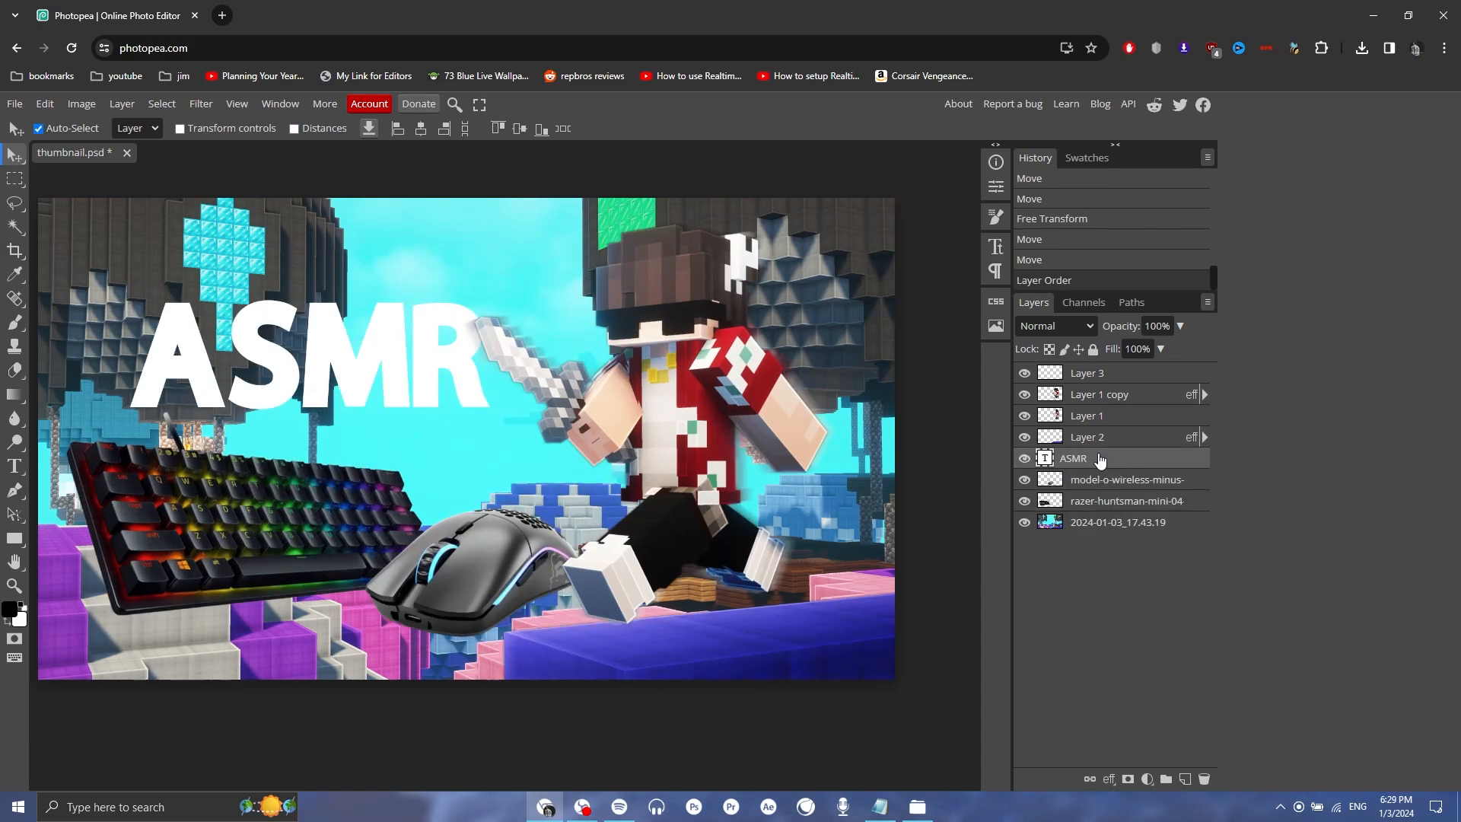
Style the ASMR text with a Stroke, a black Inner Glow at 36% opacity and 17 px size, and two Drop Shadows.
{"action": "right_click", "coordinate": [1111, 460]}
{"action": "left_click", "coordinate": [1073, 379]}
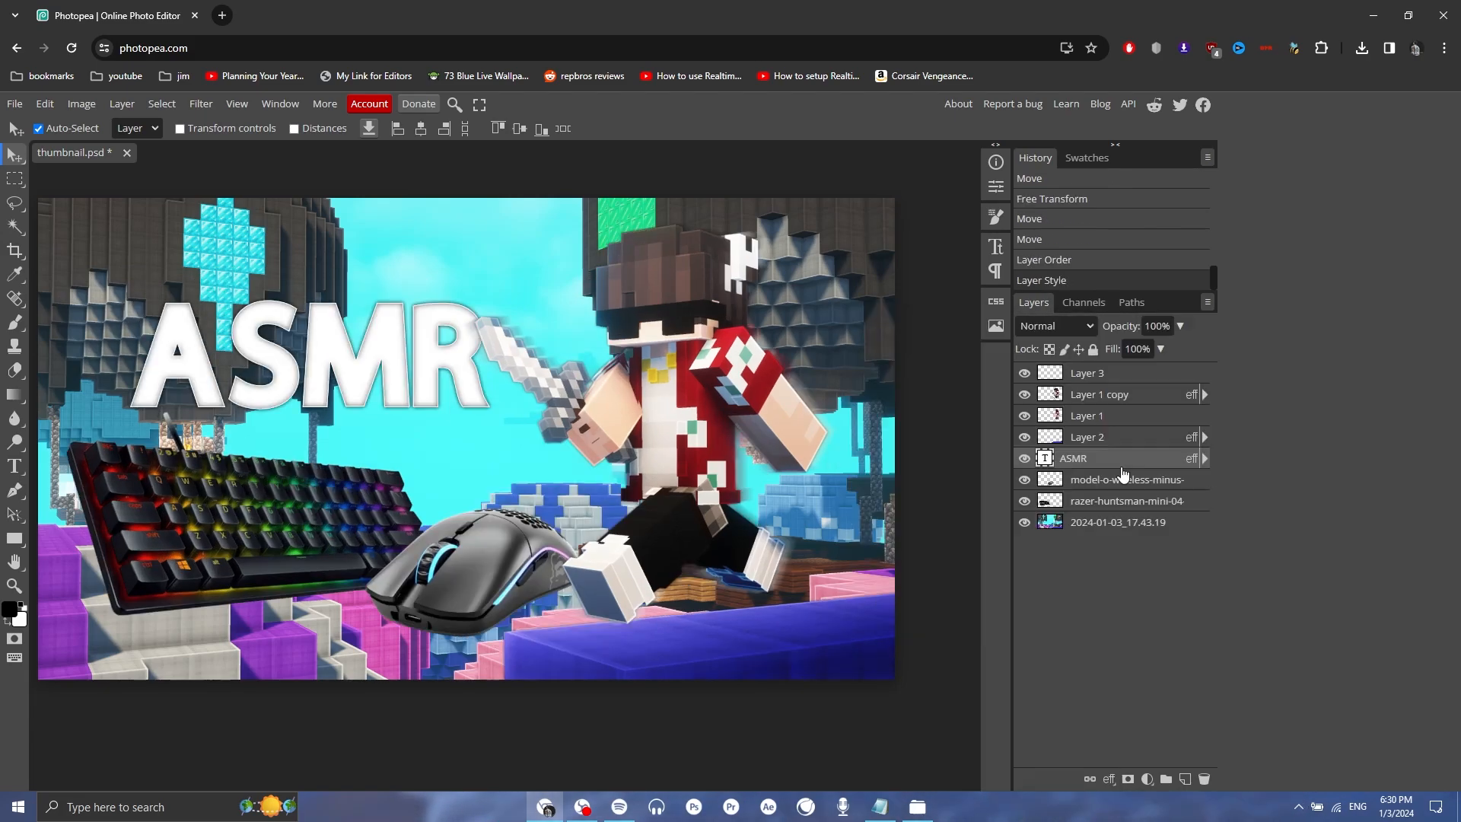
{"action": "right_click", "coordinate": [1119, 456]}
{"action": "left_click", "coordinate": [1036, 381]}
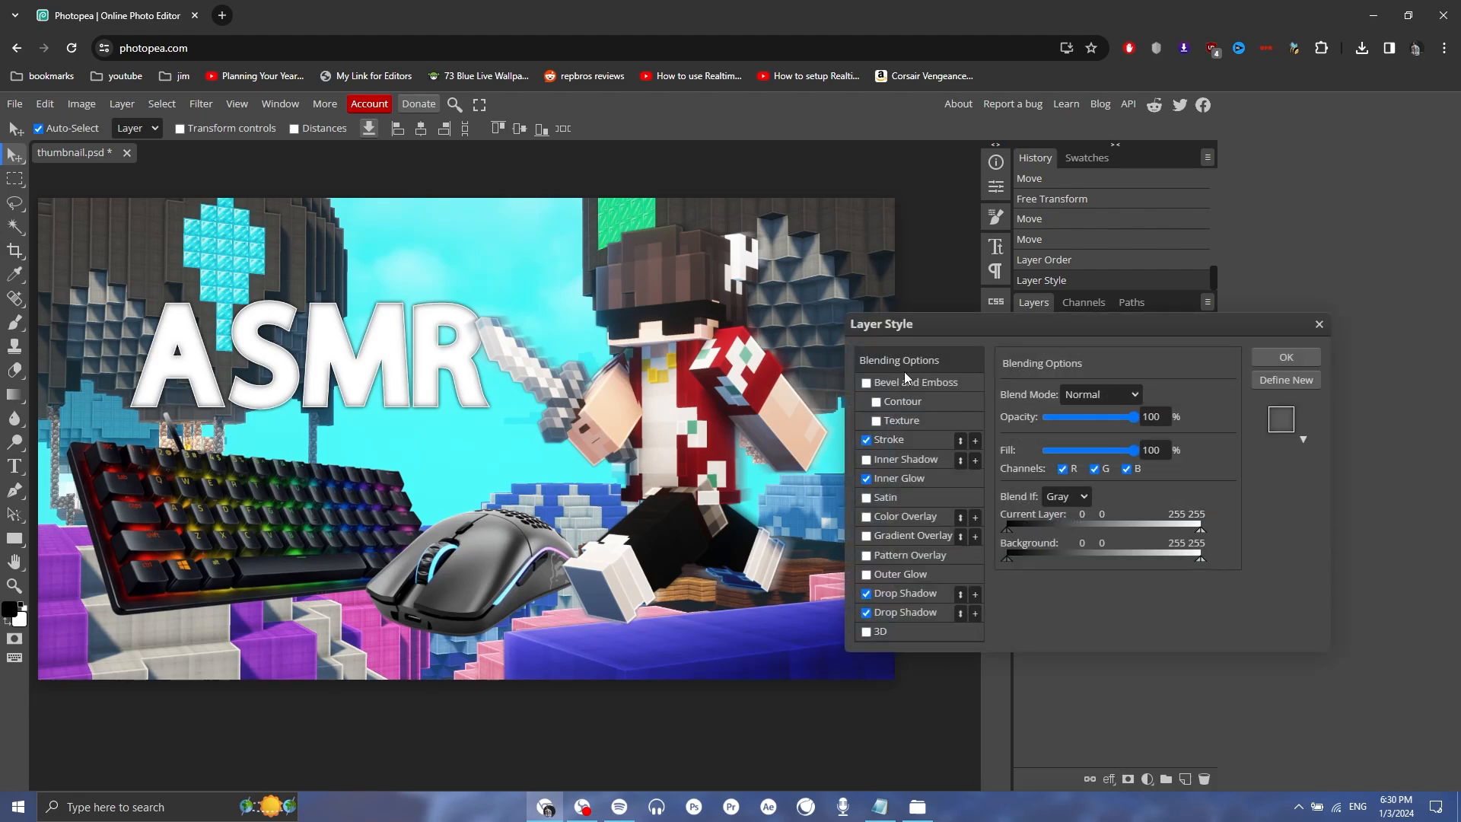
{"action": "left_click", "coordinate": [879, 440]}
{"action": "left_click", "coordinate": [908, 481]}
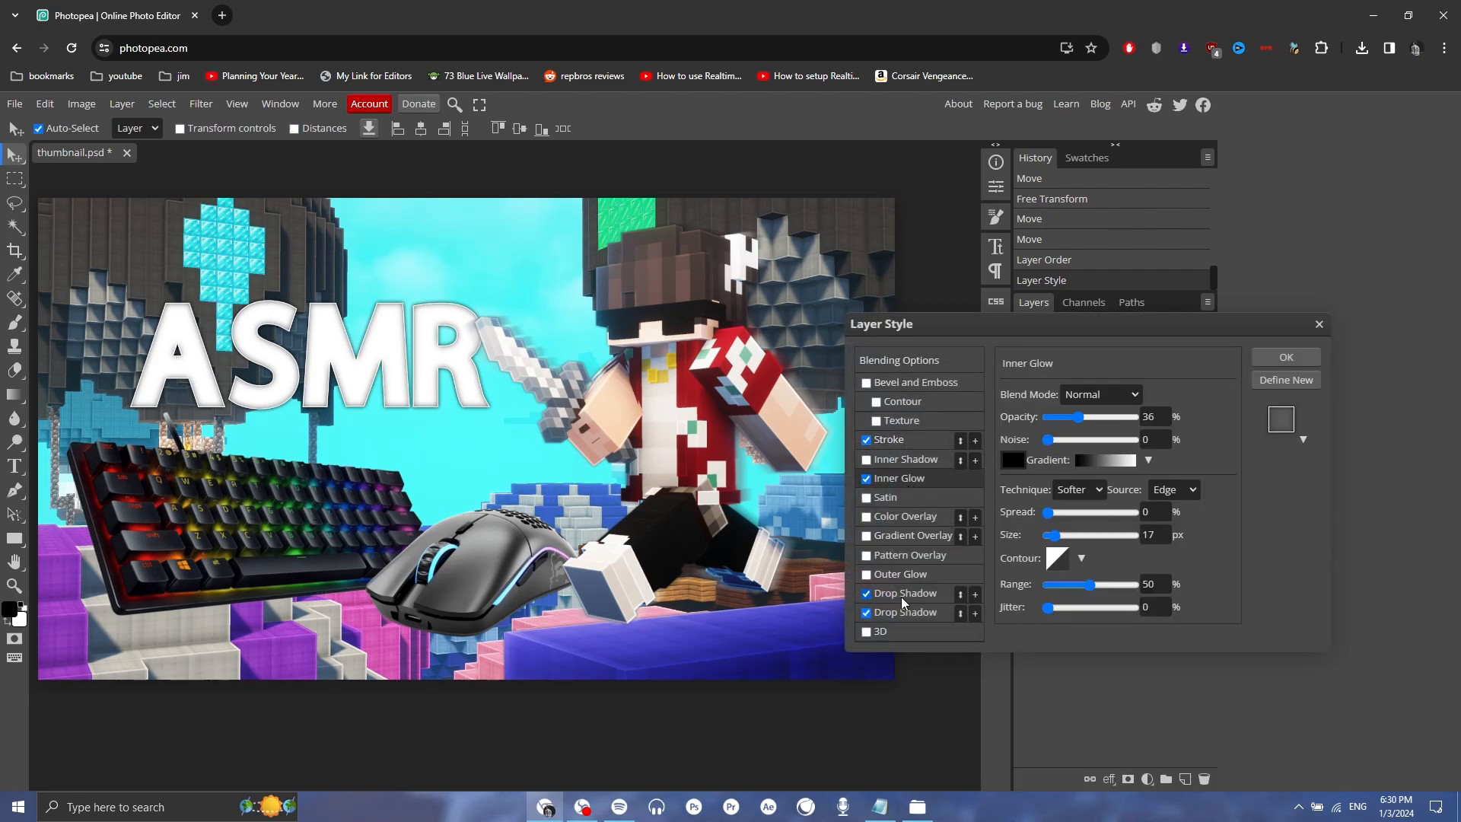
{"action": "left_click", "coordinate": [900, 597]}
{"action": "left_click", "coordinate": [1286, 357]}
Recolour the ASMR text red and shift its position slightly.
{"action": "key", "text": "shift+Left"}
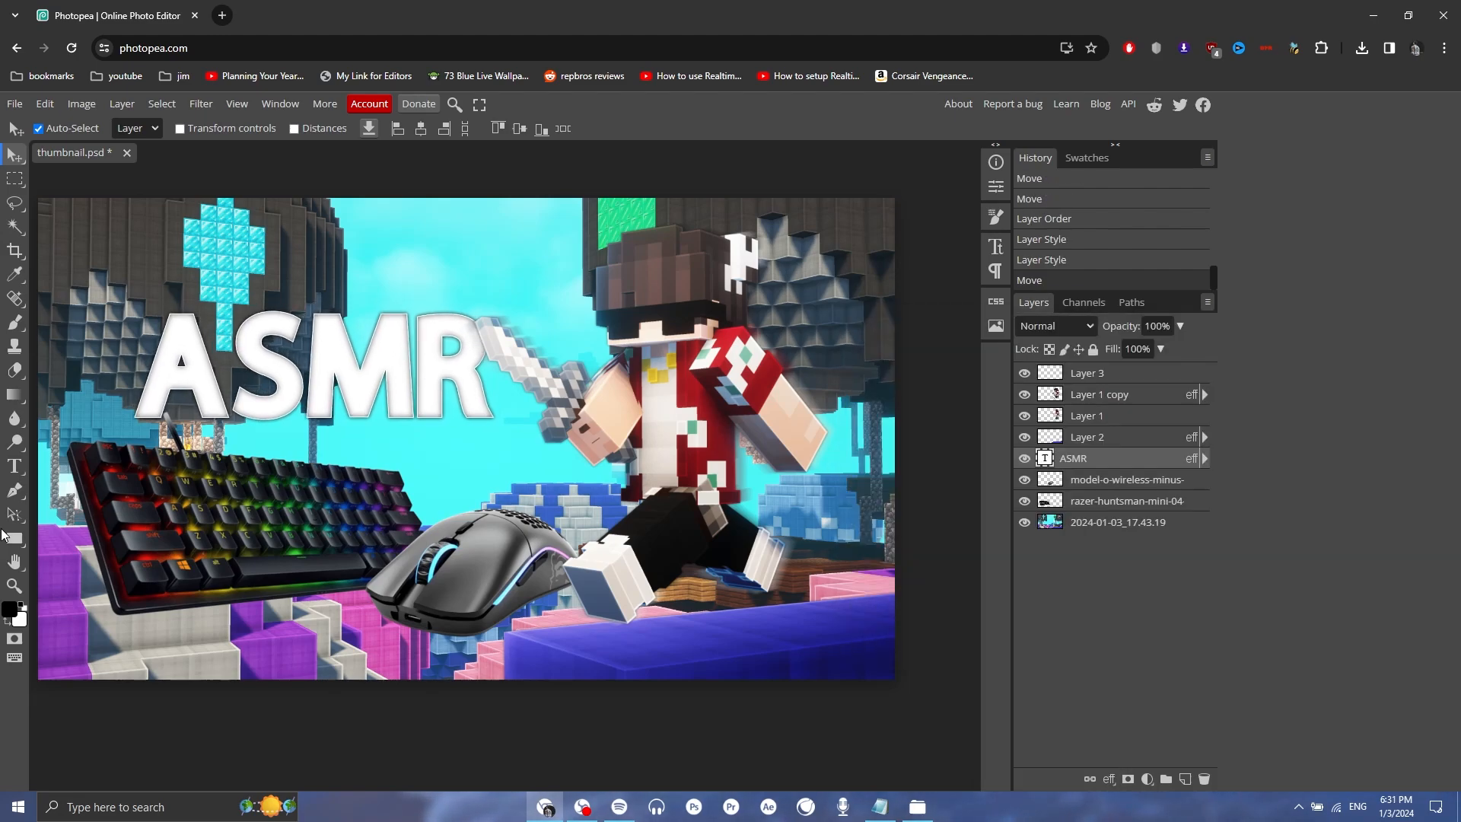
{"action": "left_click", "coordinate": [14, 466]}
{"action": "left_click", "coordinate": [414, 357]}
{"action": "key", "text": "ctrl+a"}
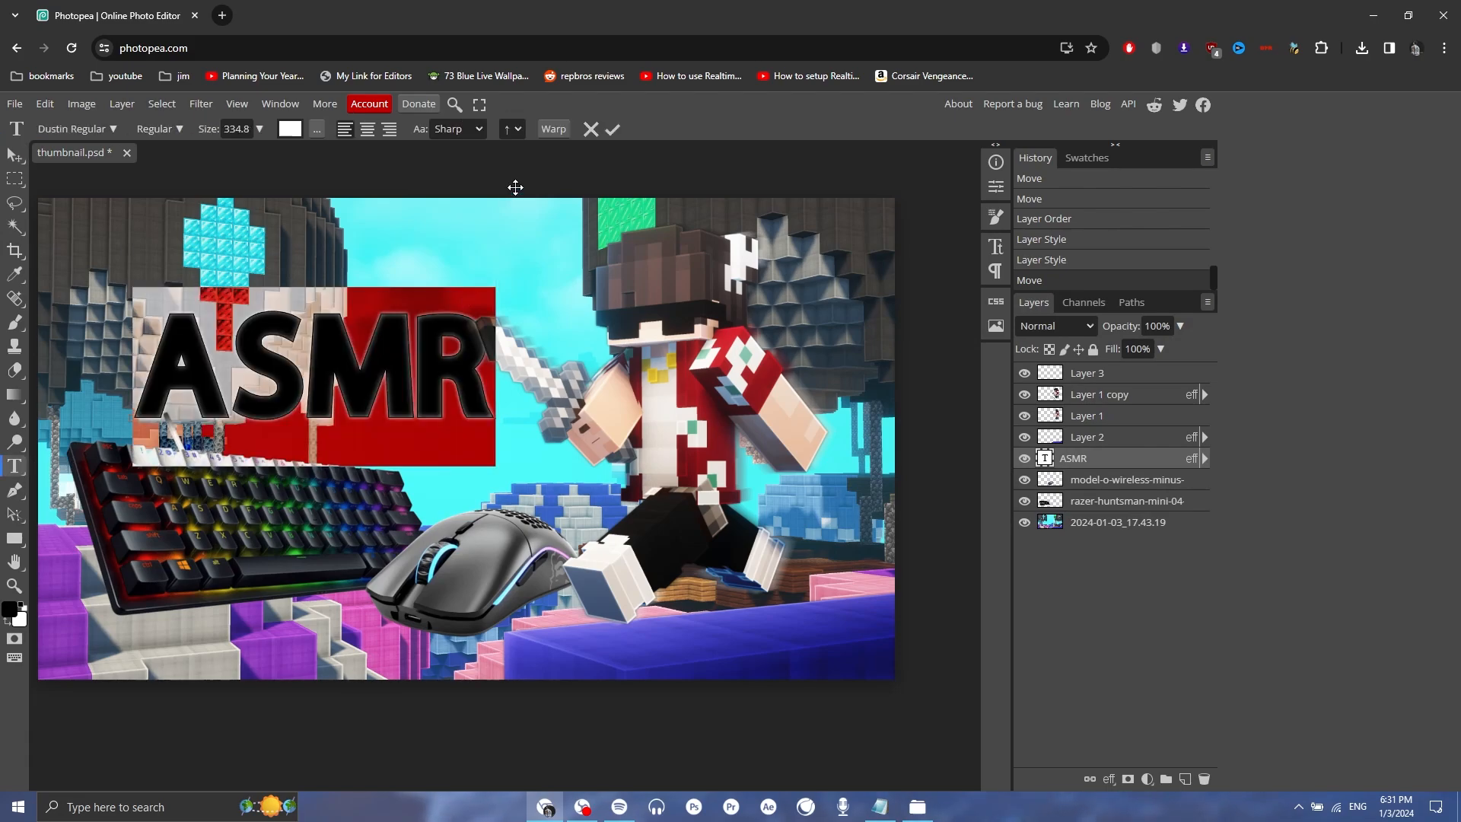
{"action": "left_click", "coordinate": [298, 130]}
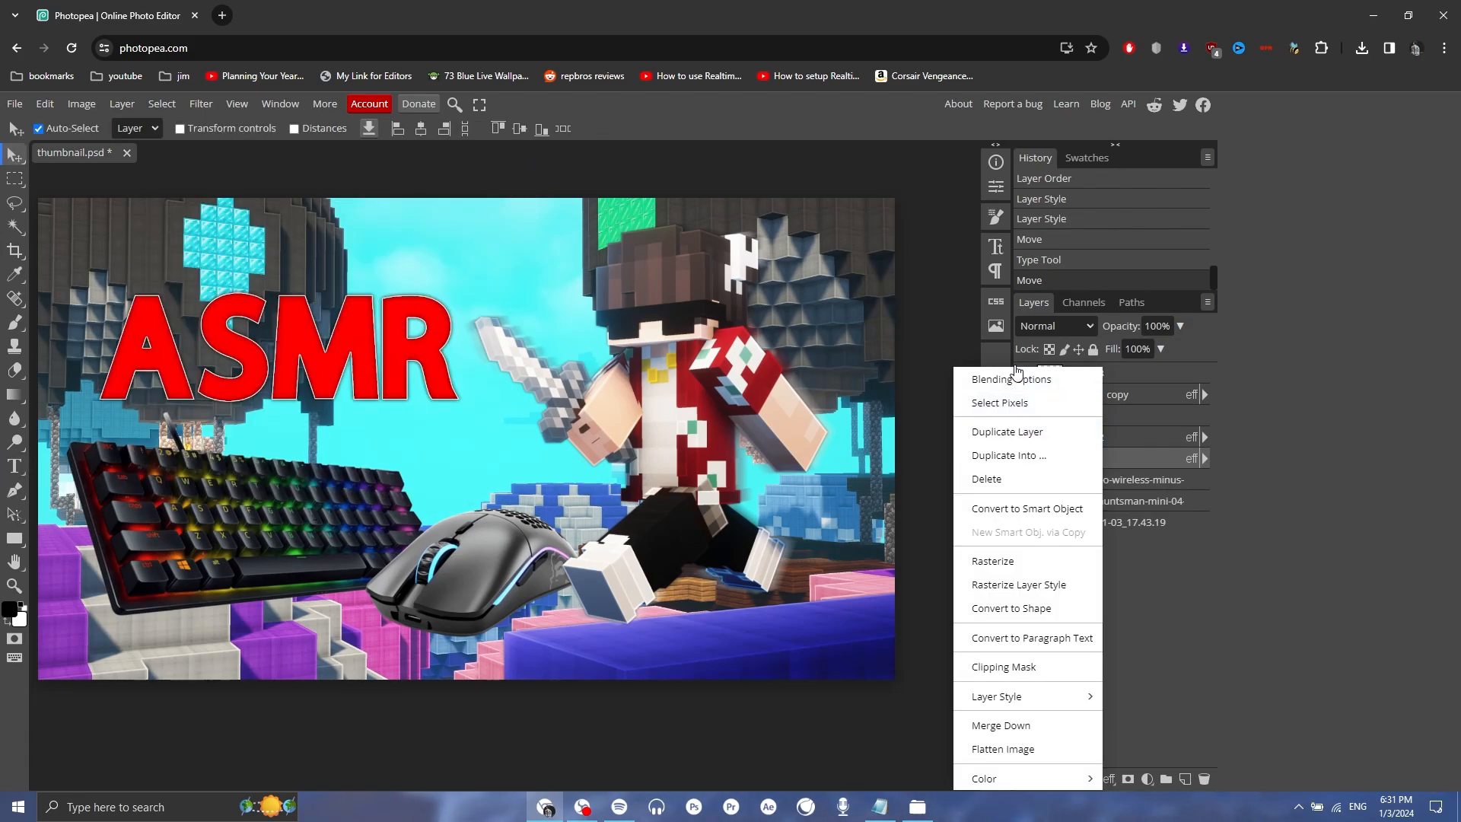
Add a Gradient Overlay from dark to light red to the ASMR text, with Normal blend mode, 59% opacity and 103° angle.
{"action": "left_click", "coordinate": [970, 384]}
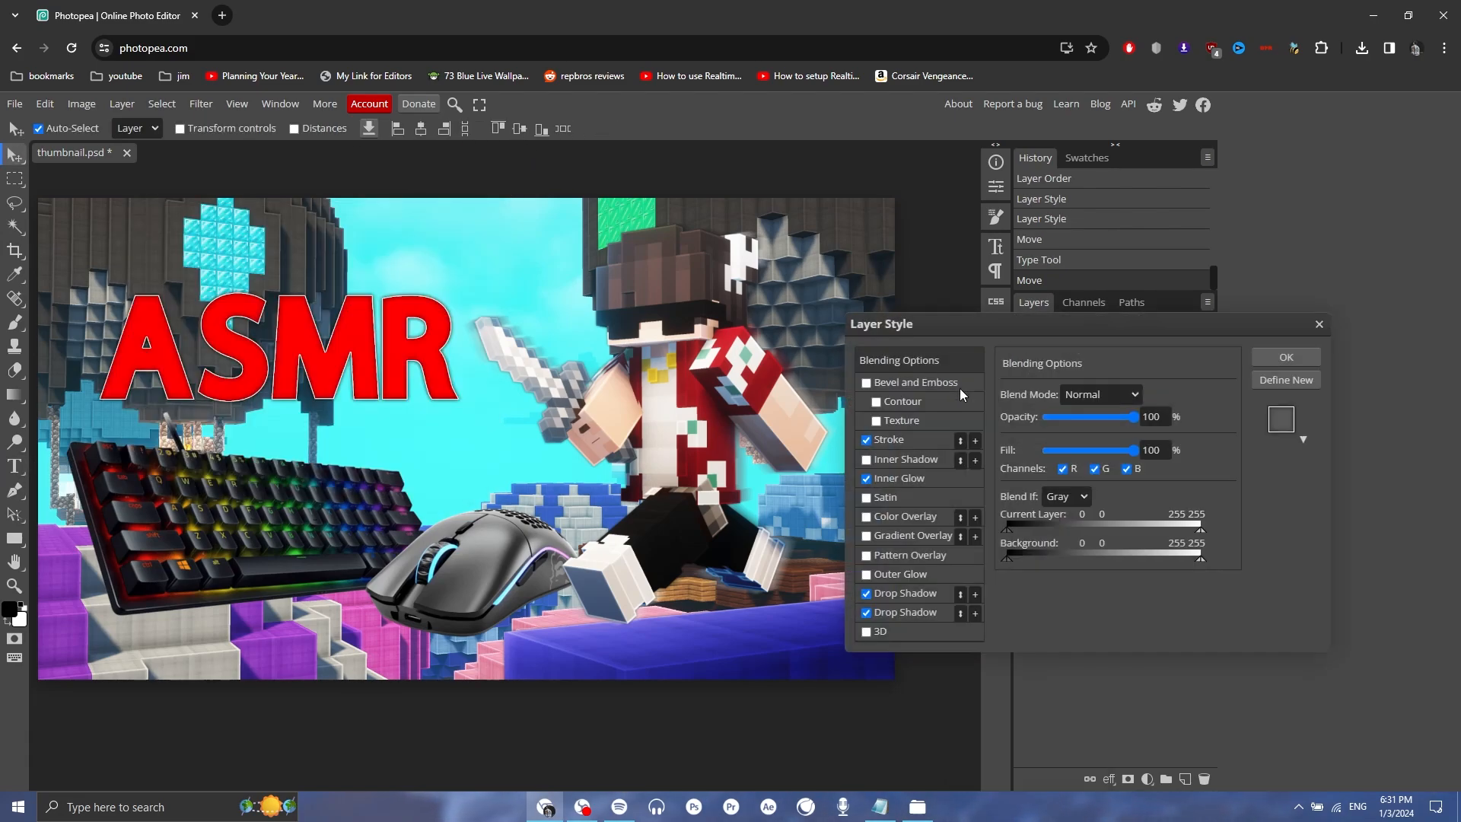
{"action": "left_click", "coordinate": [898, 534]}
{"action": "left_click", "coordinate": [1111, 393]}
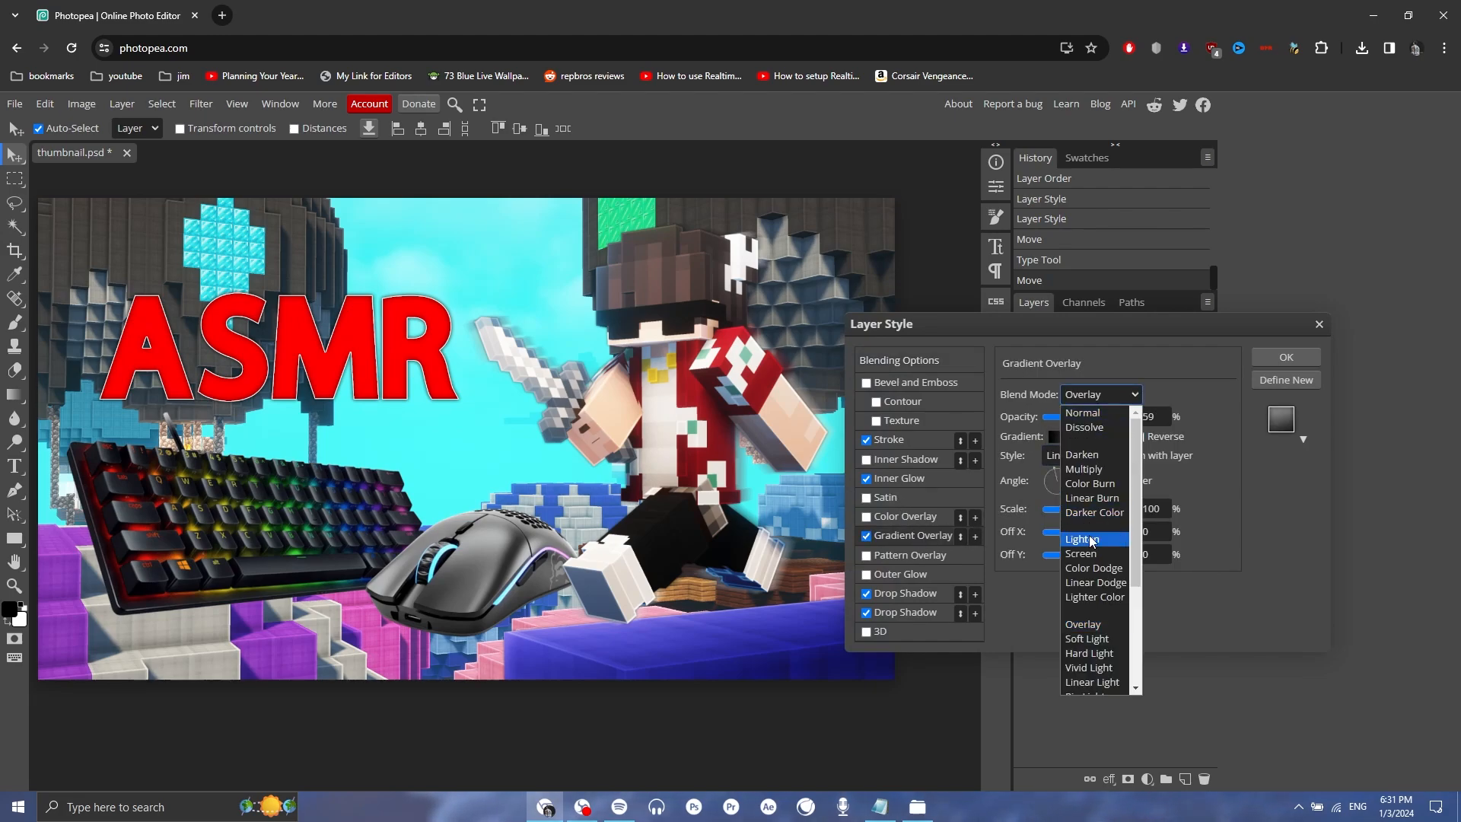
{"action": "left_click", "coordinate": [1082, 412]}
{"action": "left_click", "coordinate": [1053, 438]}
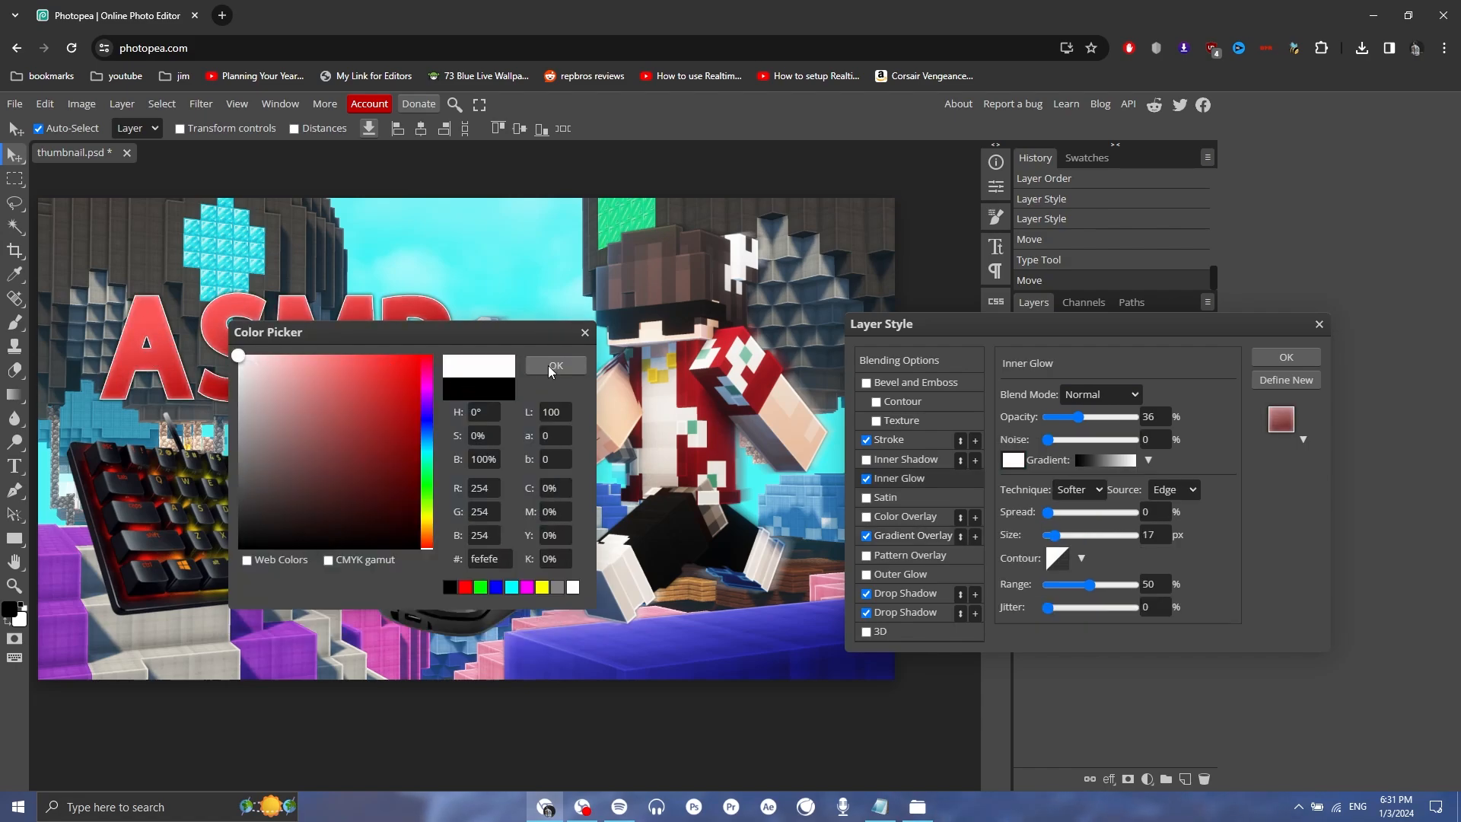
Set the ASMR text's Inner Glow to white, Linear Dodge, 85% opacity and 13 px size, and apply the layer style.
{"action": "left_click", "coordinate": [558, 368]}
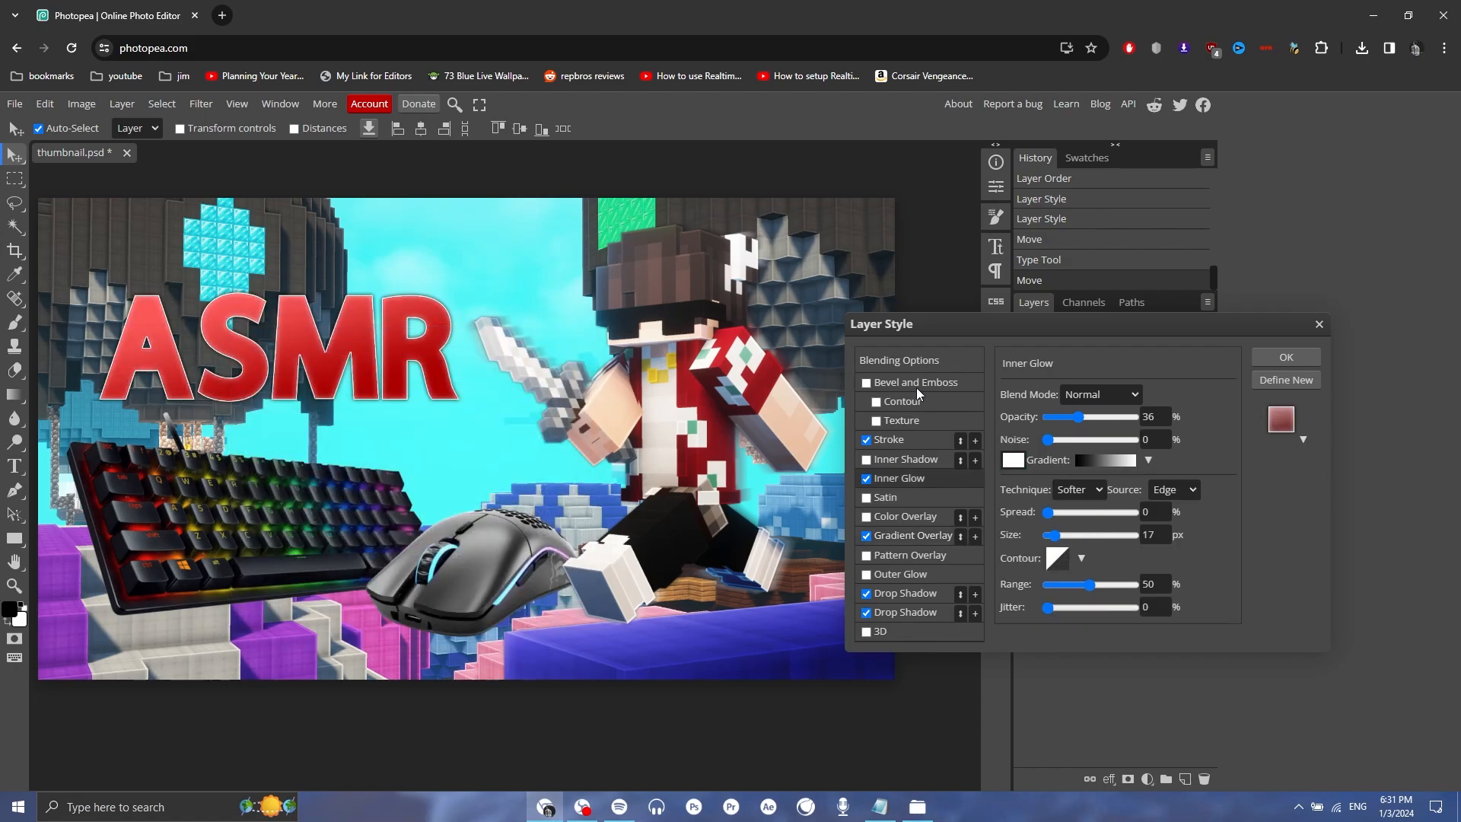
{"action": "left_click_drag", "start_coordinate": [1052, 535], "coordinate": [1066, 537]}
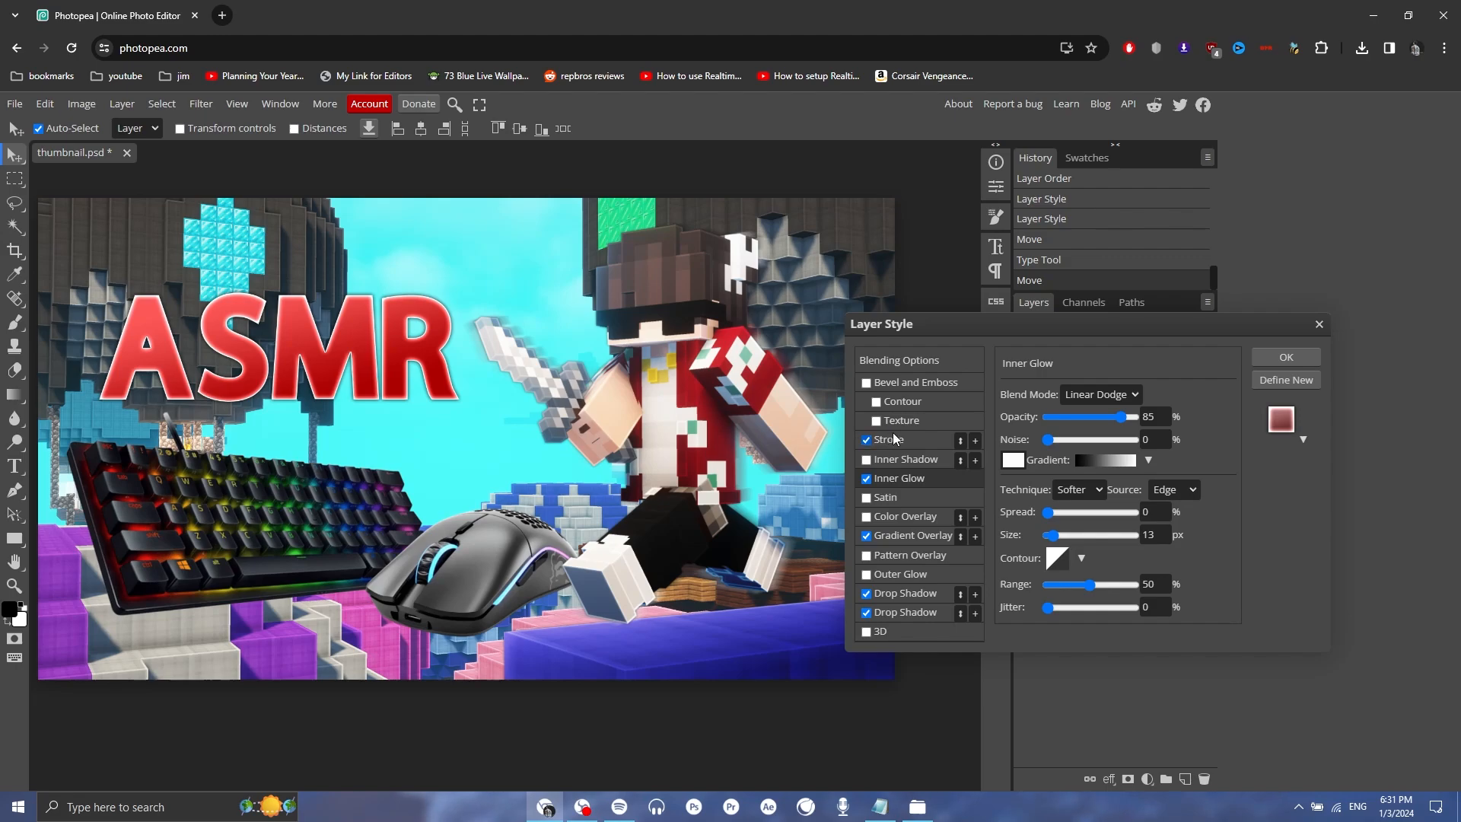
{"action": "left_click", "coordinate": [890, 439]}
{"action": "left_click", "coordinate": [910, 481]}
{"action": "left_click", "coordinate": [915, 537]}
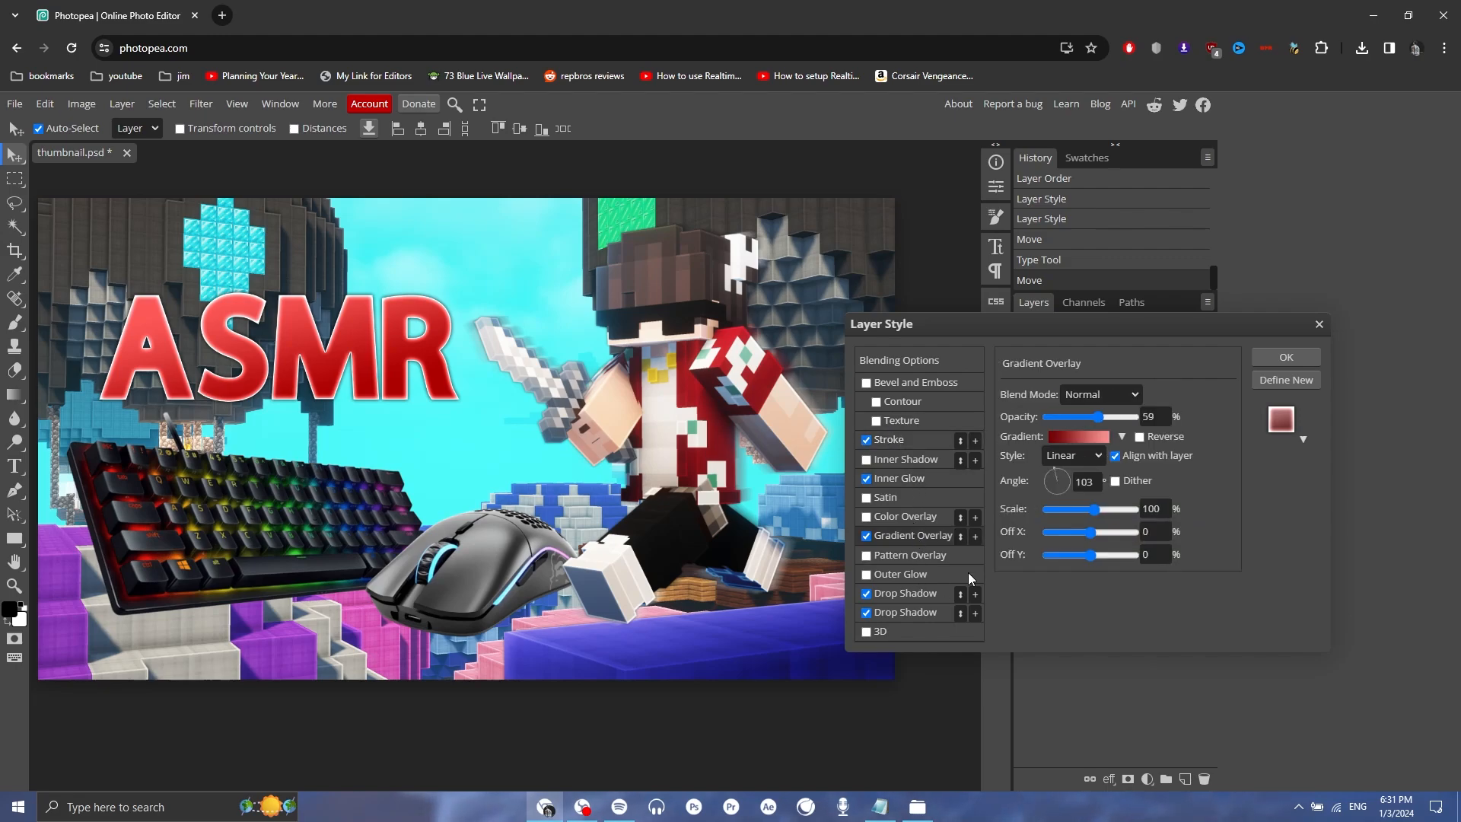
{"action": "left_click", "coordinate": [942, 592]}
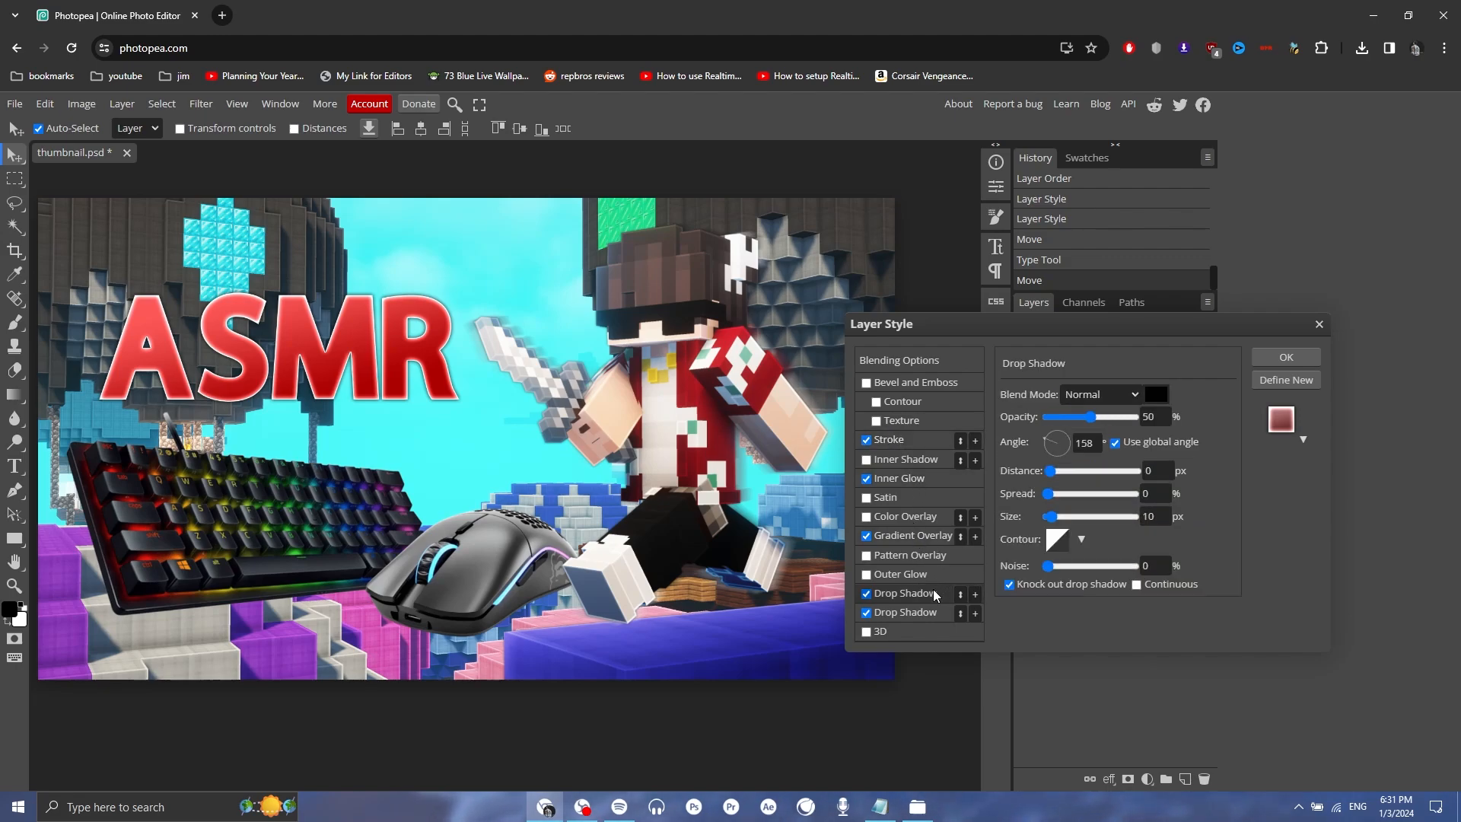
{"action": "left_click", "coordinate": [1286, 358]}
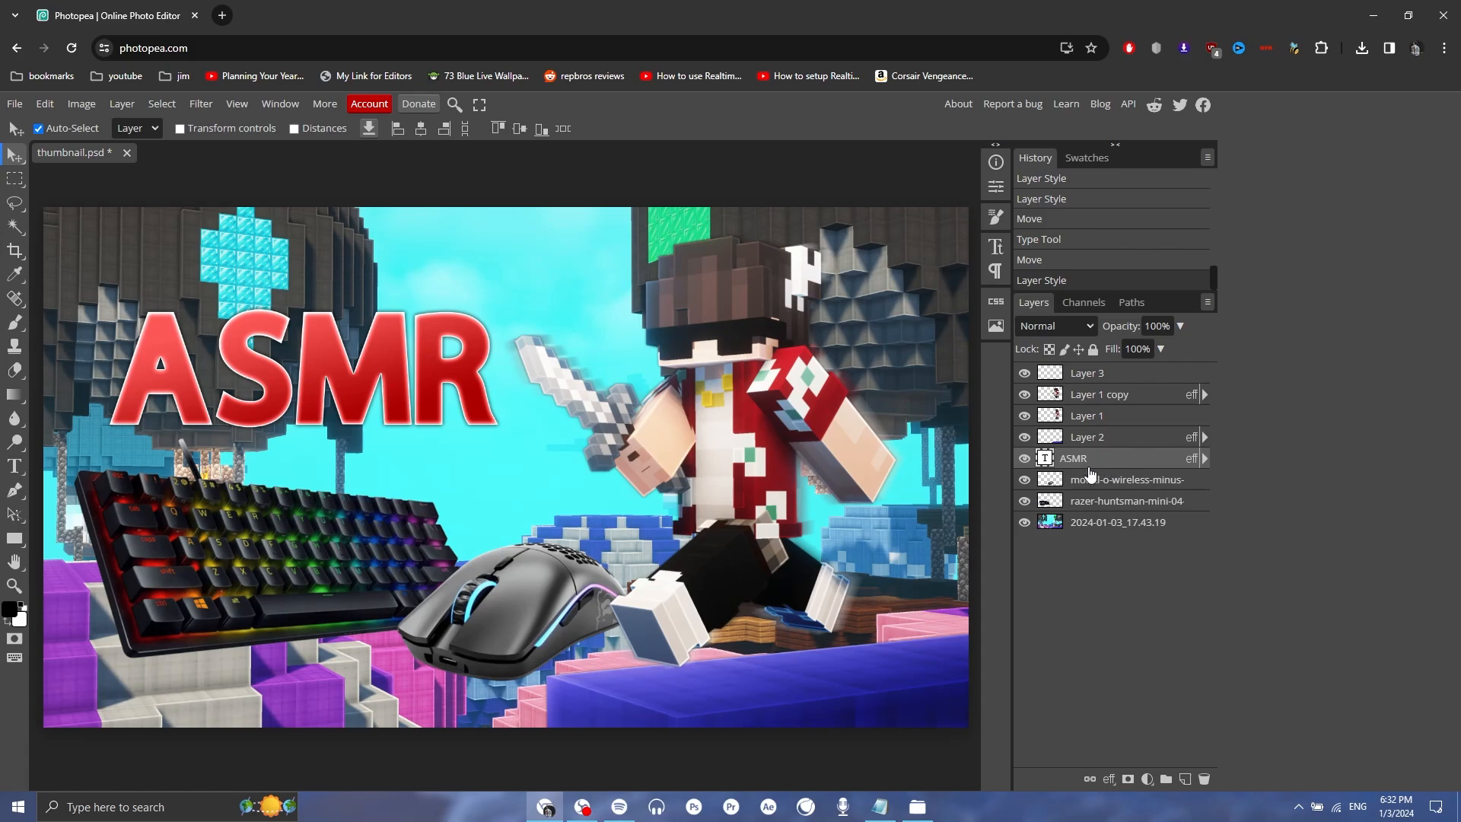
Rasterize the ASMR layer's style and bend the lettering upward with an Arc warp.
{"action": "right_click", "coordinate": [1110, 466]}
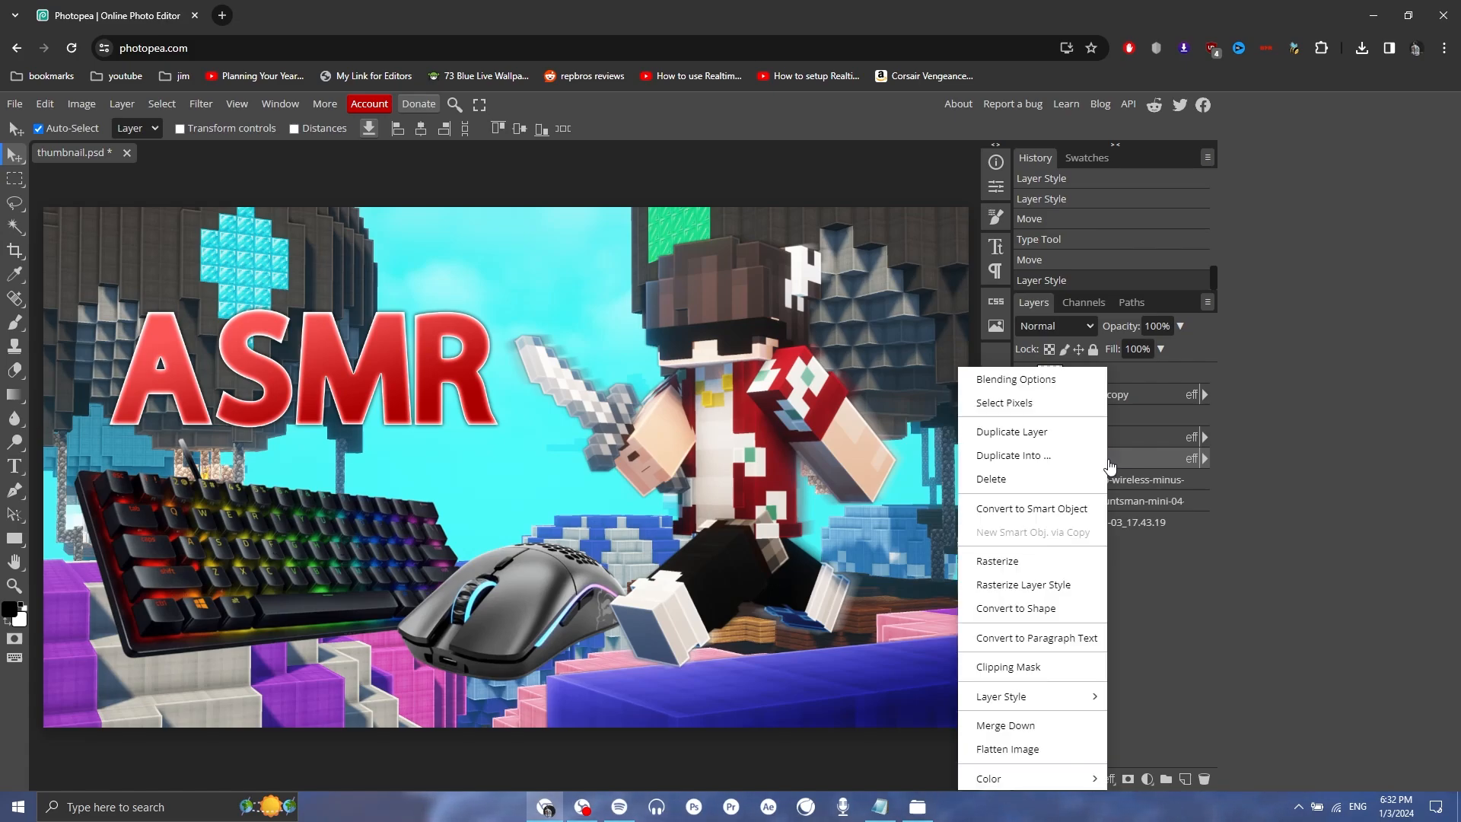
{"action": "left_click", "coordinate": [1023, 585]}
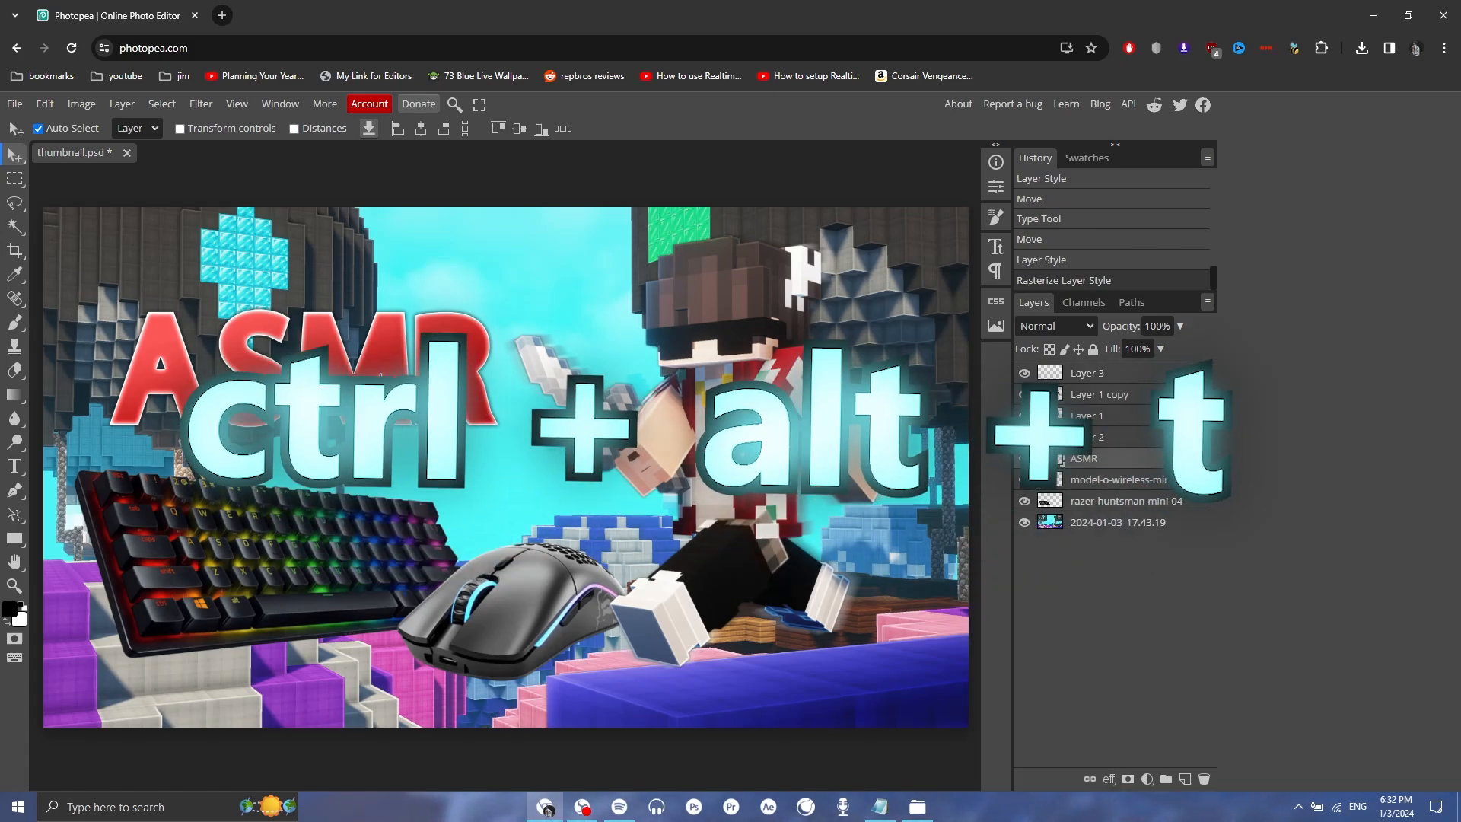
{"action": "key", "text": "ctrl+alt+t"}
{"action": "right_click", "coordinate": [424, 384]}
{"action": "left_click", "coordinate": [464, 539]}
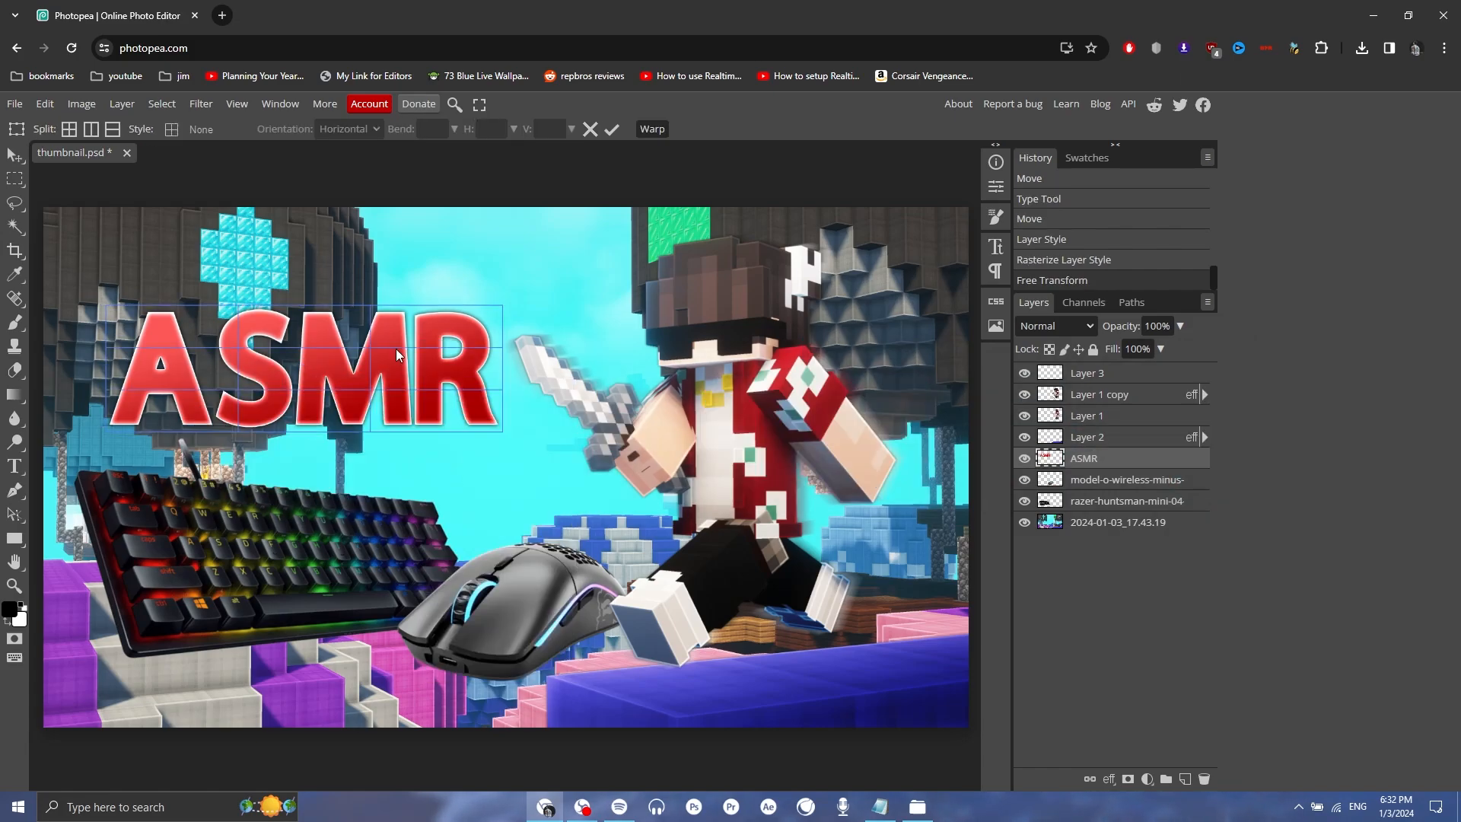
{"action": "left_click", "coordinate": [192, 130]}
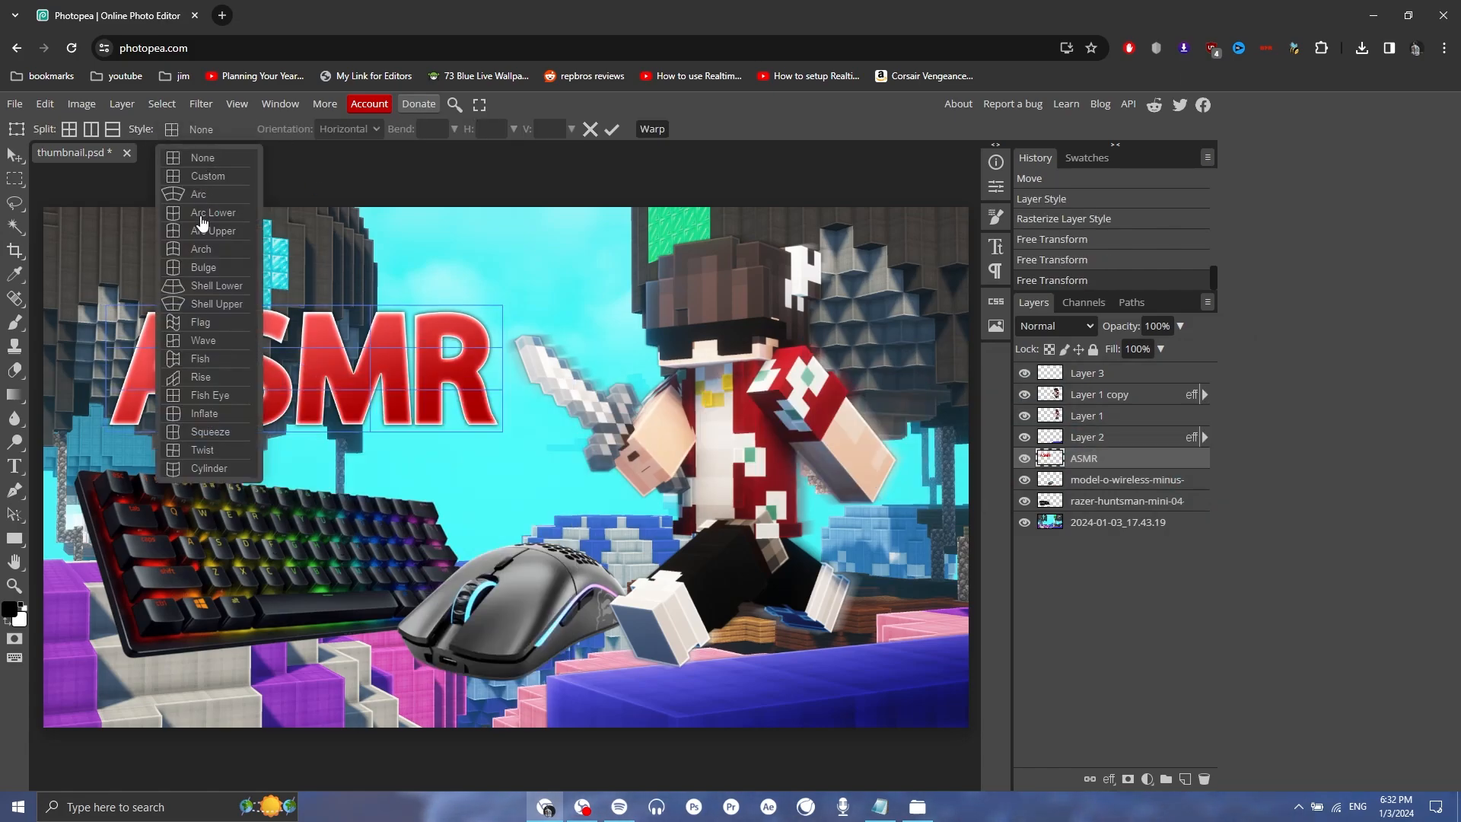
{"action": "left_click", "coordinate": [200, 202]}
{"action": "left_click_drag", "start_coordinate": [288, 263], "coordinate": [295, 169]}
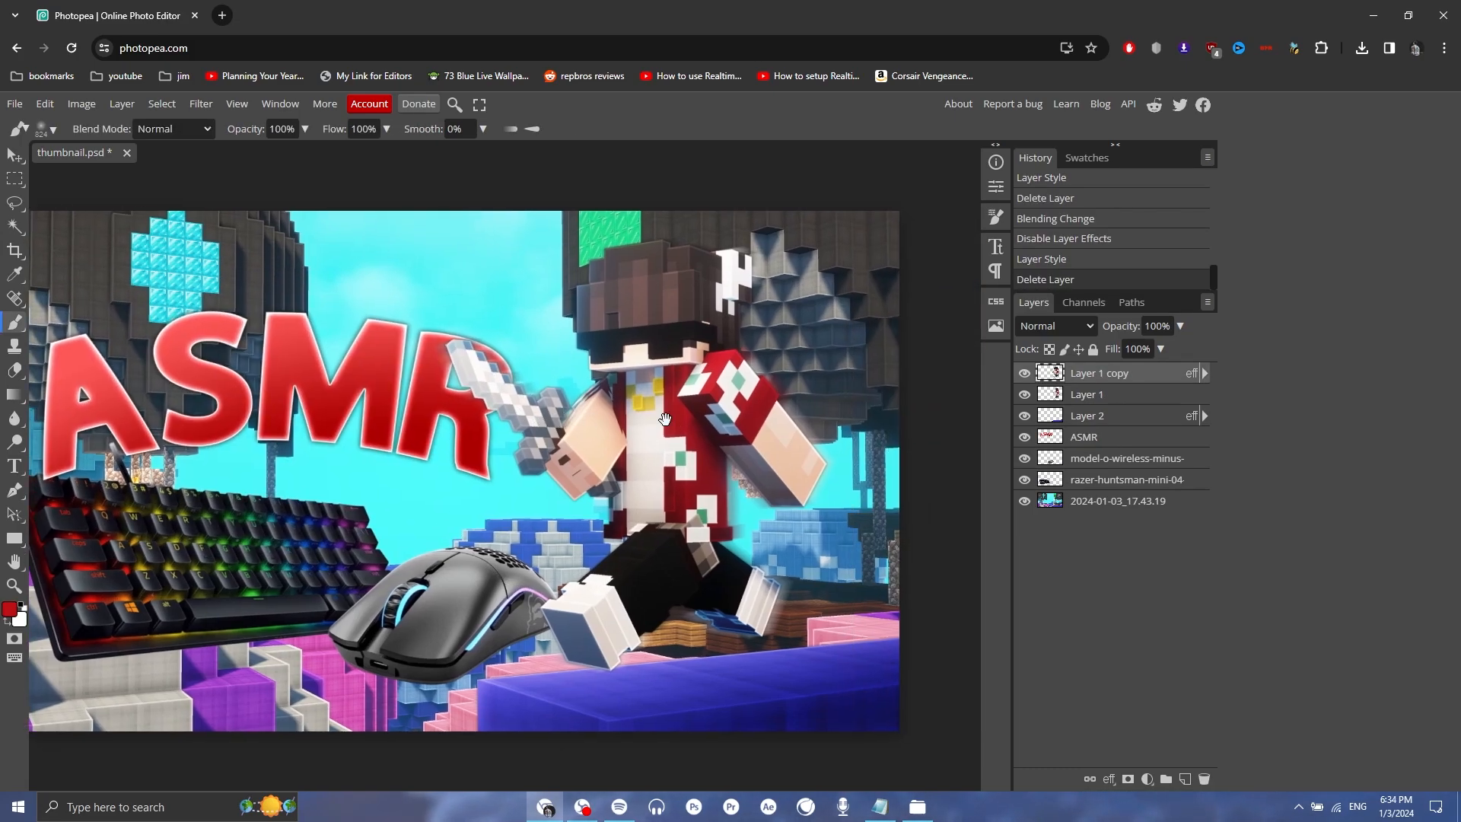
Create a new layer above Layer 1 copy for soft-brush lighting and set its blend mode to Linear Dodge.
{"action": "mouse_move", "coordinate": [571, 411]}
{"action": "left_mouse_down"}
{"action": "mouse_move", "coordinate": [710, 424]}
{"action": "mouse_move", "coordinate": [635, 451]}
{"action": "mouse_move", "coordinate": [565, 422]}
{"action": "left_mouse_up"}
{"action": "right_click", "coordinate": [659, 447]}
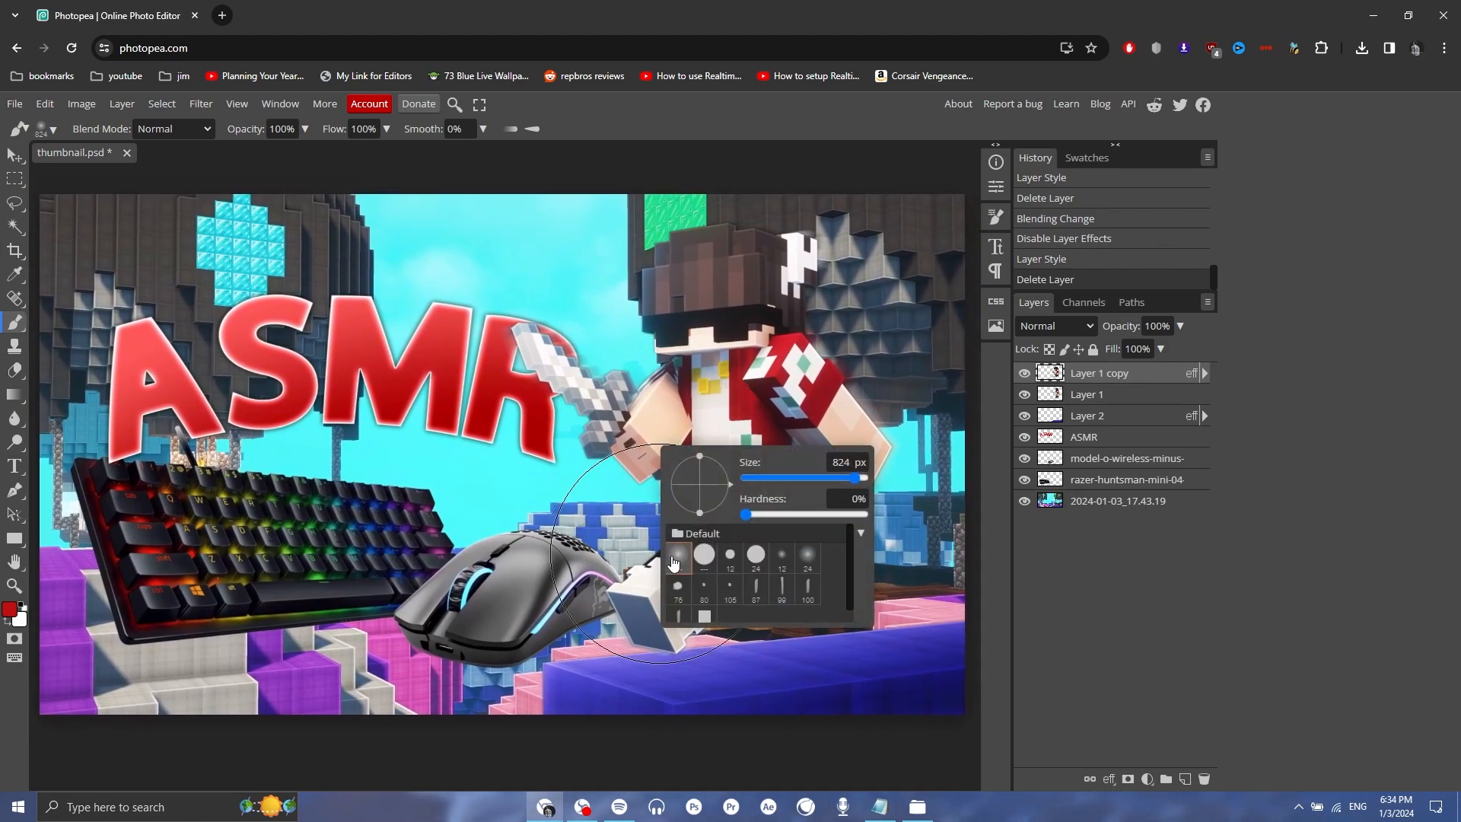
{"action": "left_click", "coordinate": [1186, 777]}
{"action": "left_click", "coordinate": [1058, 325]}
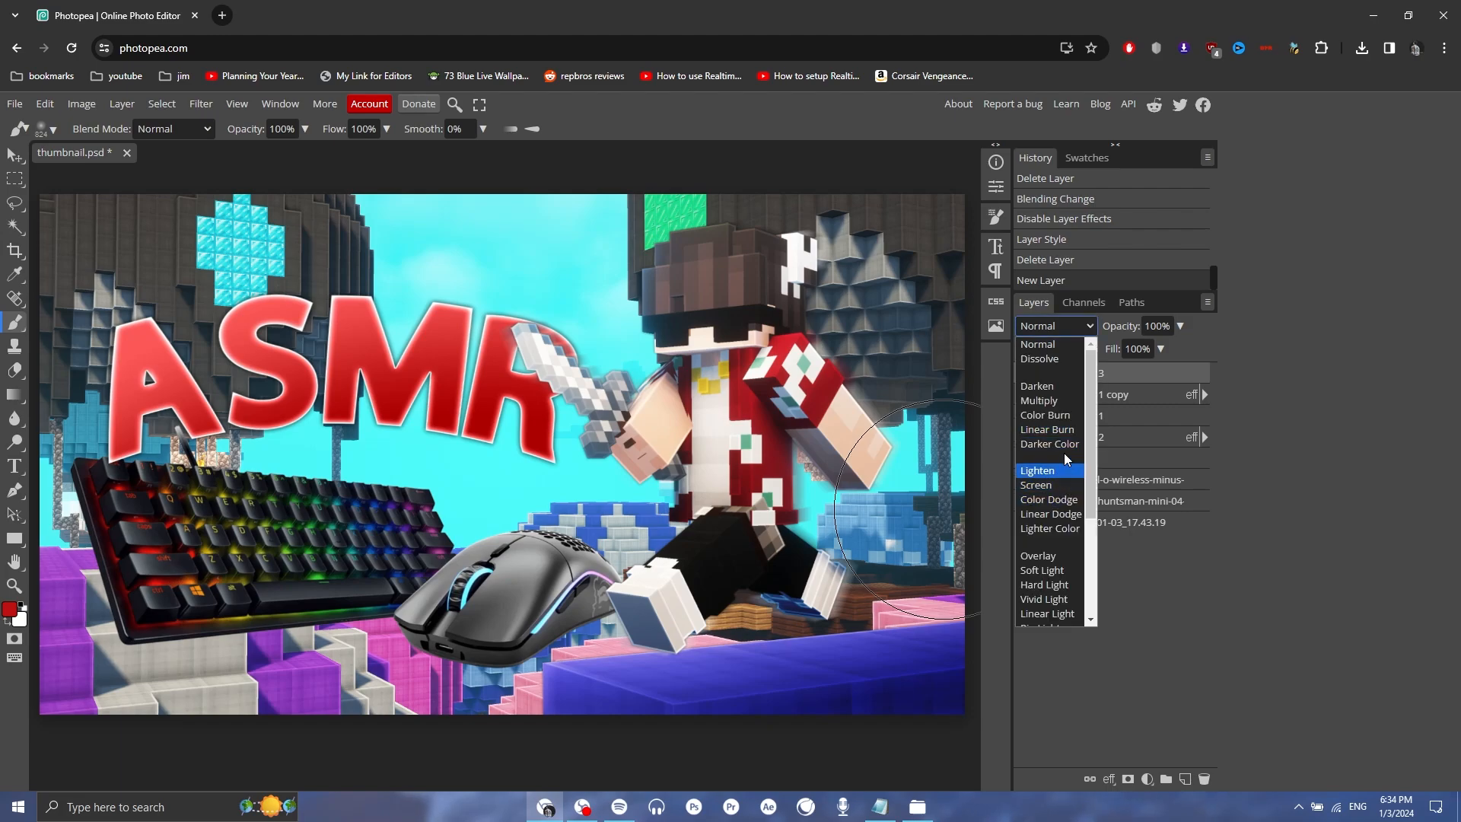
{"action": "left_click", "coordinate": [1050, 511]}
Paint soft red light along the thumbnail's outer edges on Layer 3 and set the layer's opacity to 54%.
{"action": "scroll", "coordinate": [561, 633], "scroll_direction": "down", "scroll_amount": 2}
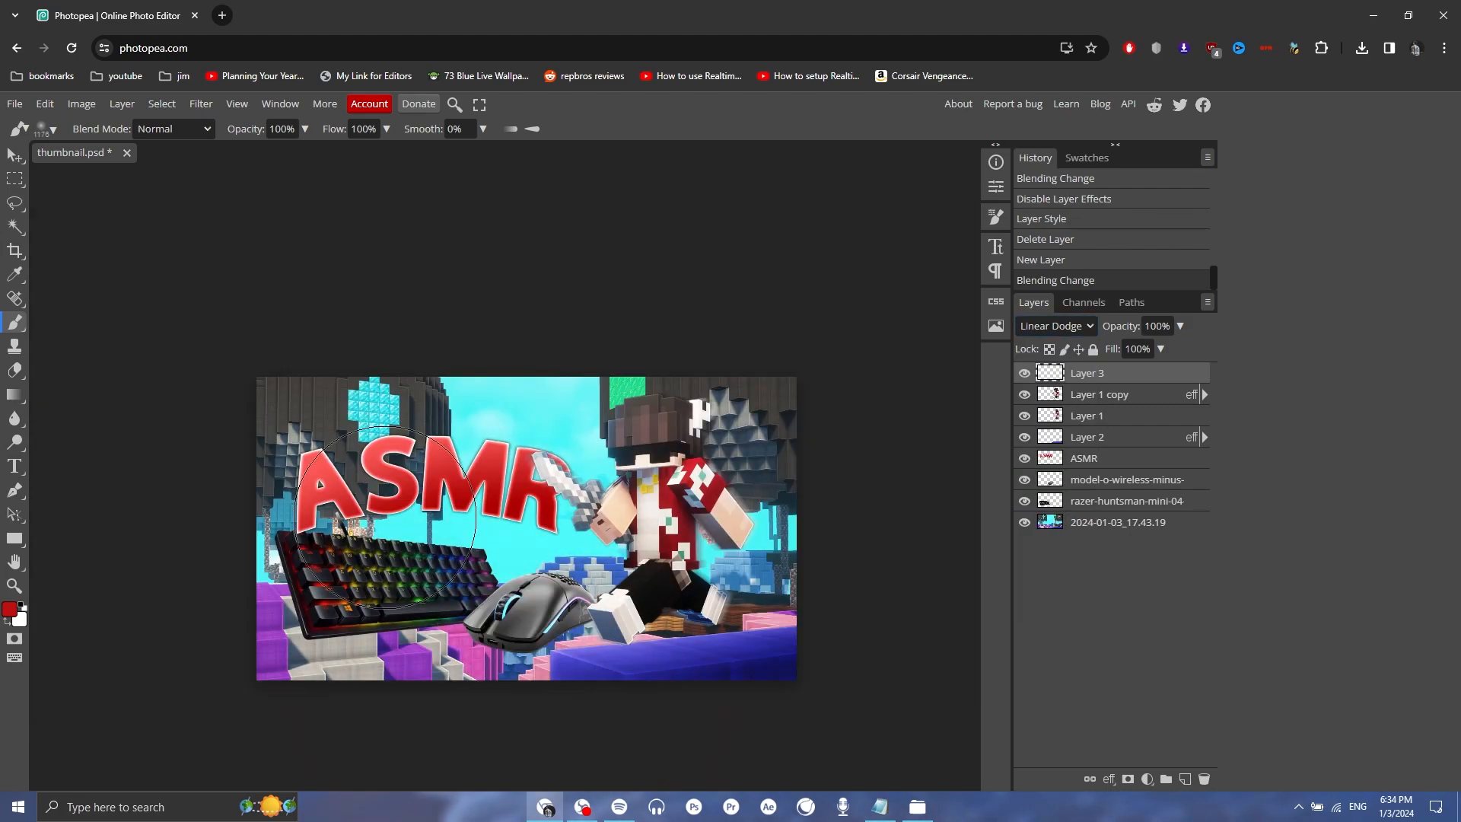
{"action": "scroll", "coordinate": [386, 517], "scroll_direction": "up", "scroll_amount": 2}
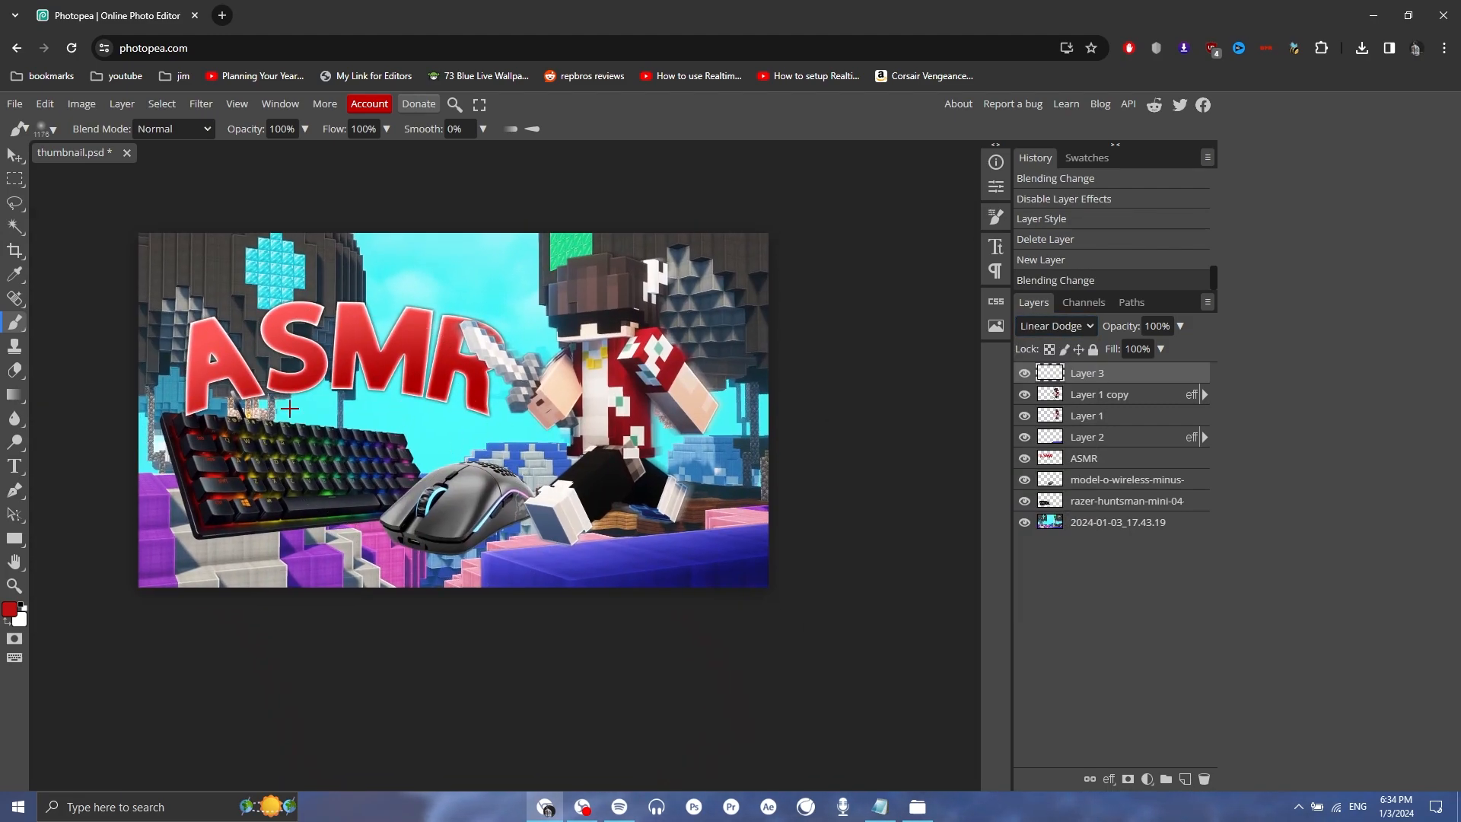
{"action": "scroll", "coordinate": [290, 408], "scroll_direction": "up", "scroll_amount": 1}
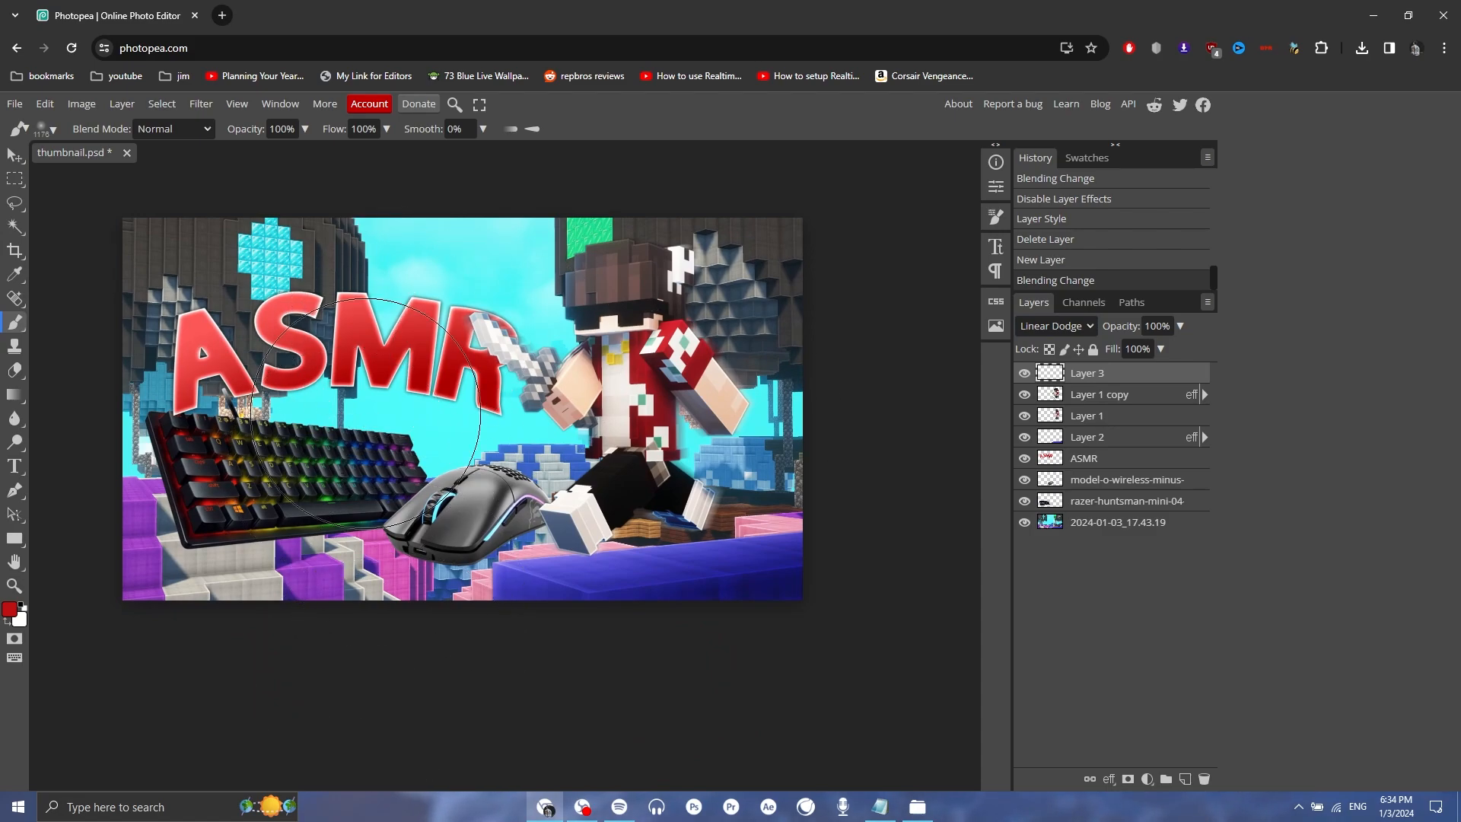
{"action": "left_click_drag", "start_coordinate": [327, 609], "coordinate": [555, 701]}
{"action": "left_click_drag", "start_coordinate": [864, 359], "coordinate": [845, 396]}
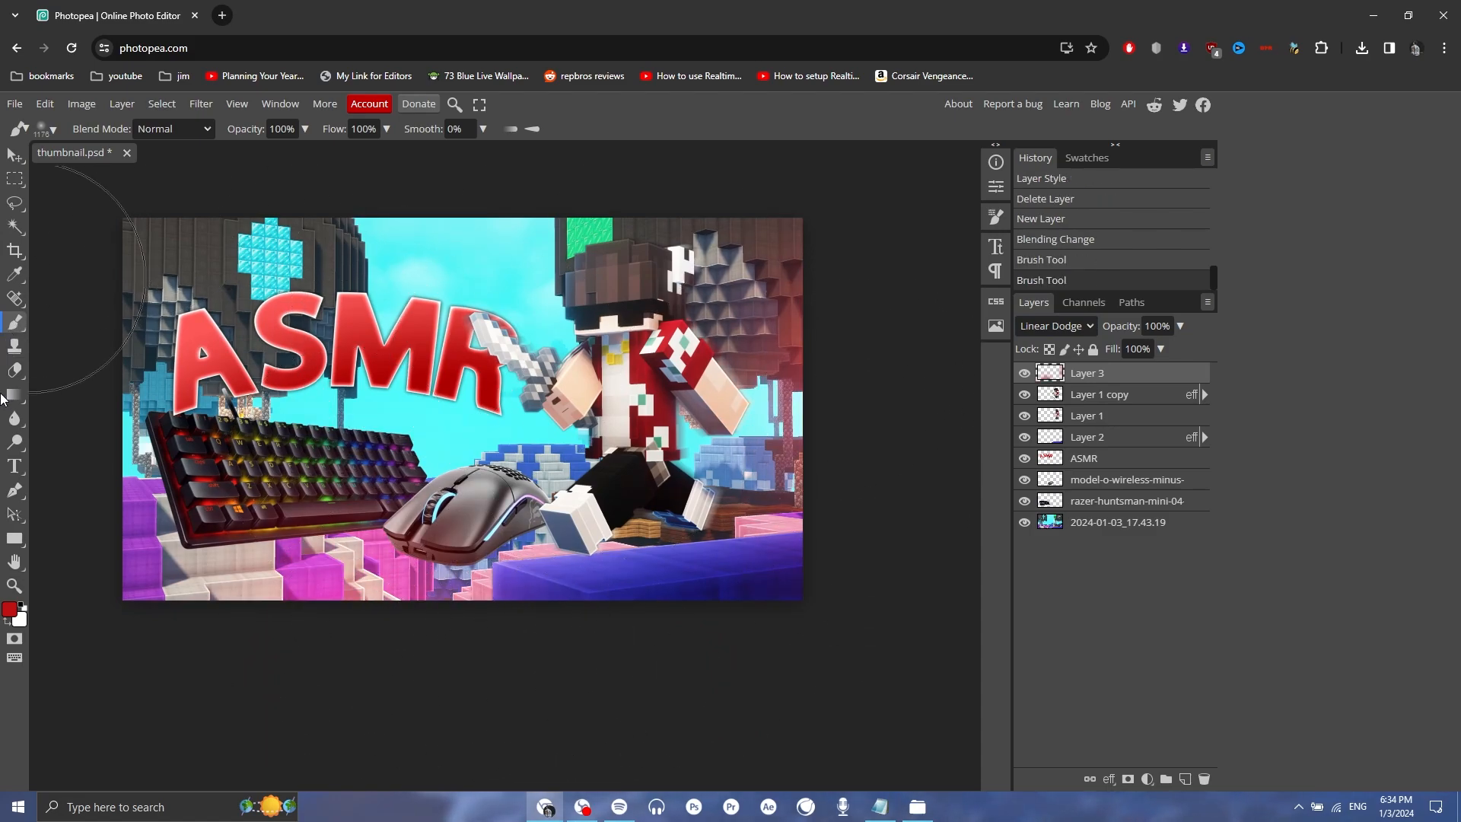
{"action": "left_click", "coordinate": [69, 405]}
{"action": "left_click", "coordinate": [1180, 327]}
{"action": "left_click_drag", "start_coordinate": [1162, 350], "coordinate": [1147, 355]}
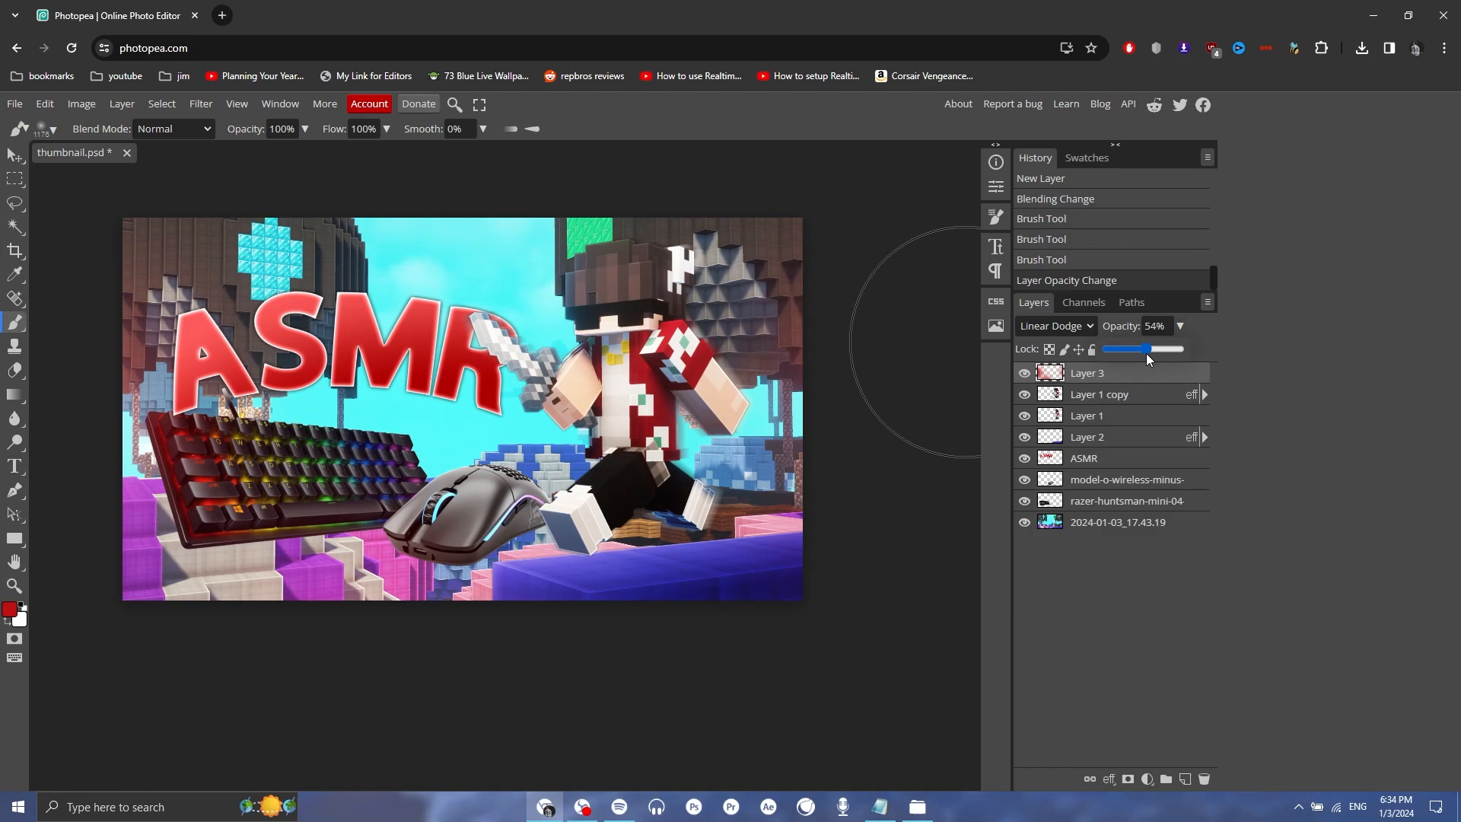
Change the brush's foreground colour from red to a pinkish hue.
{"action": "left_click", "coordinate": [9, 609]}
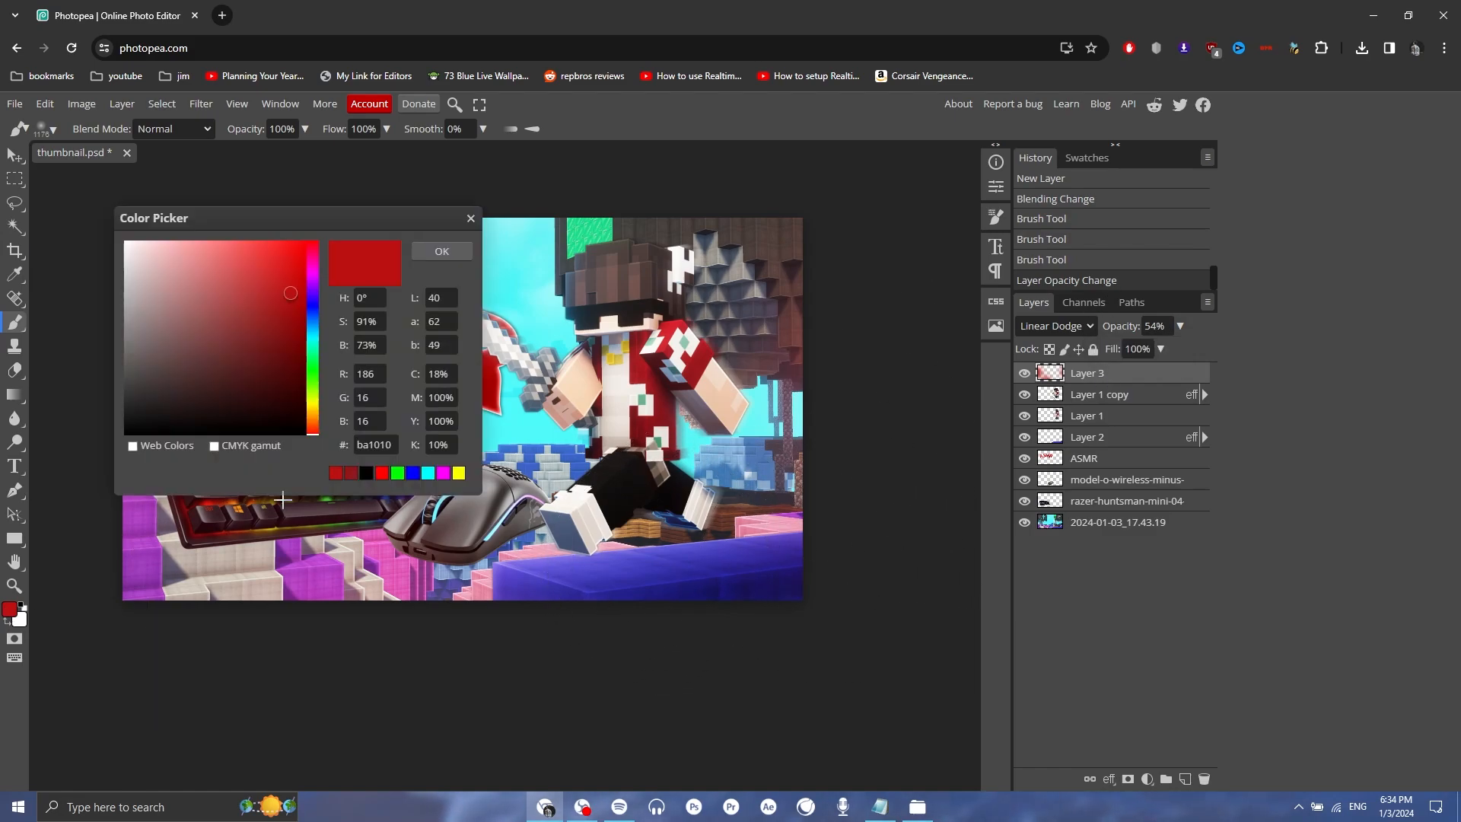
{"action": "left_click", "coordinate": [306, 297]}
{"action": "left_click_drag", "start_coordinate": [300, 291], "coordinate": [318, 251]}
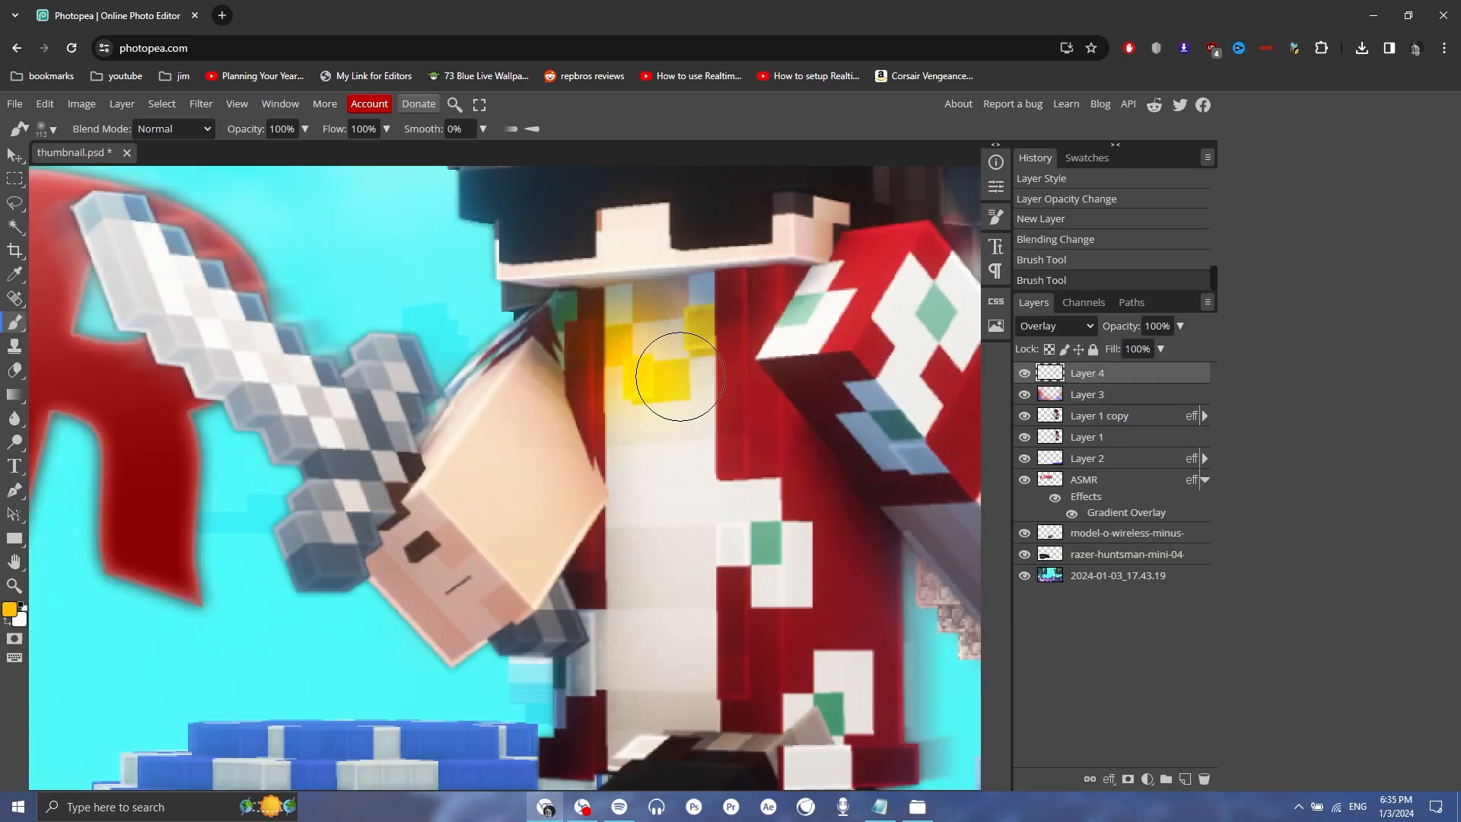
Undo the last two yellow strokes and repaint a yellow glow over the character's gold necklace on the Overlay layer.
{"action": "key", "text": "ctrl+z"}
{"action": "key", "text": "ctrl+z"}
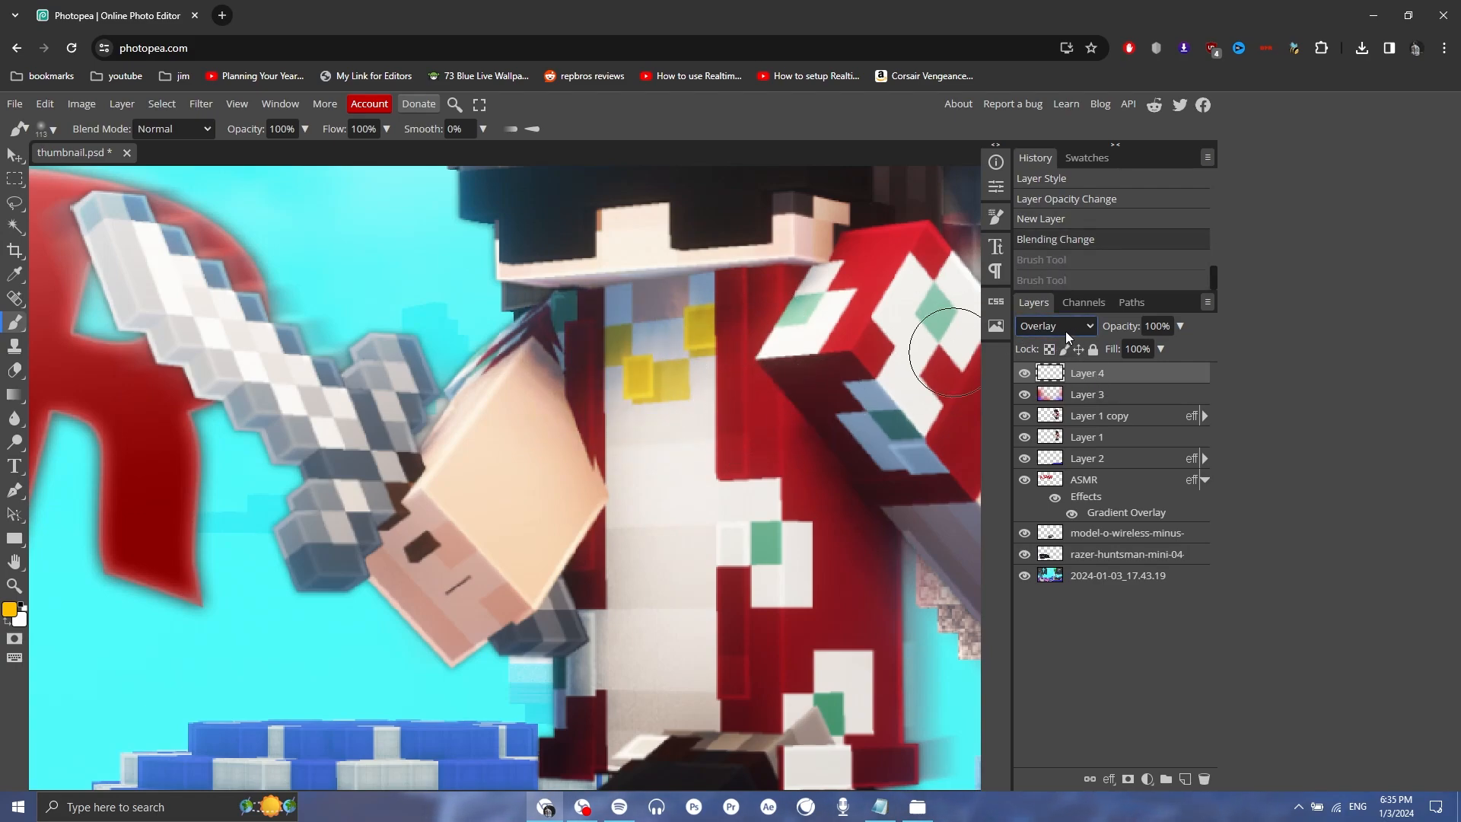
{"action": "left_click_drag", "start_coordinate": [632, 335], "coordinate": [659, 357]}
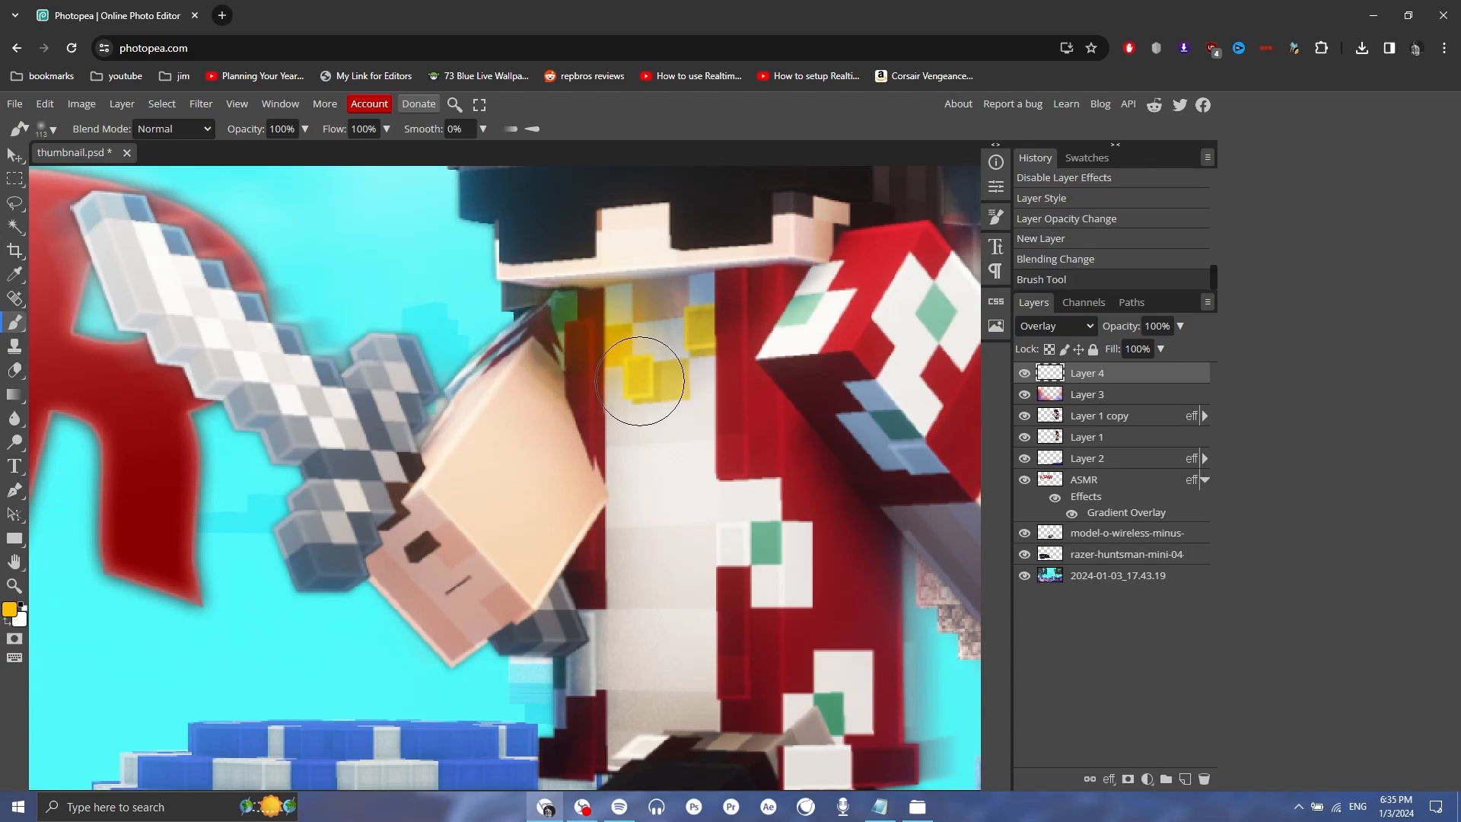
{"action": "left_click", "coordinate": [675, 389]}
{"action": "left_click", "coordinate": [709, 332]}
{"action": "scroll", "coordinate": [628, 444], "scroll_direction": "down", "scroll_amount": 4}
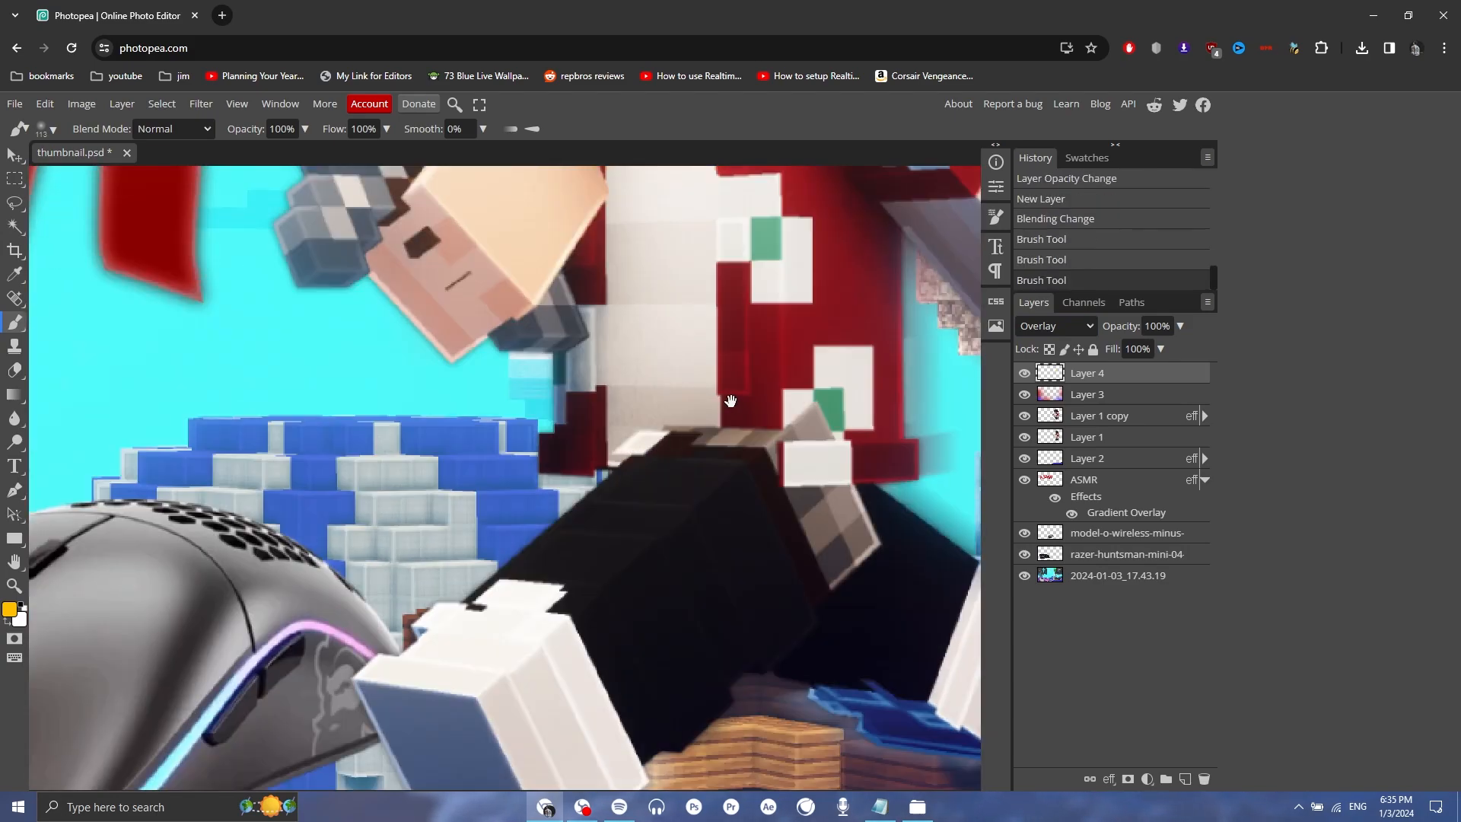
{"action": "scroll", "coordinate": [738, 403], "scroll_direction": "up", "scroll_amount": 6}
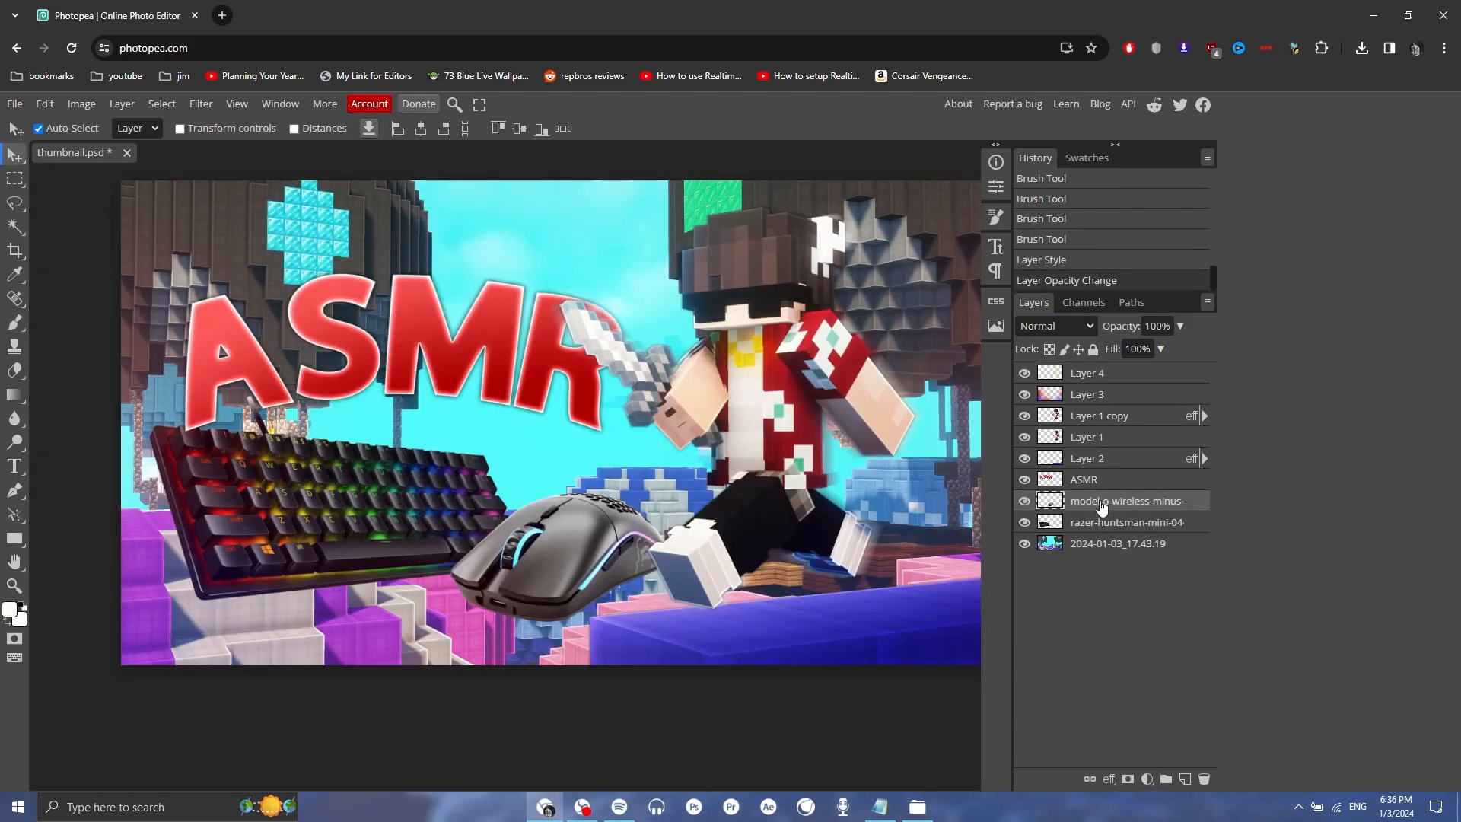
Add a black Drop Shadow at 100% opacity and 15 px size plus a Stroke to the mouse layer.
{"action": "right_click", "coordinate": [1134, 510]}
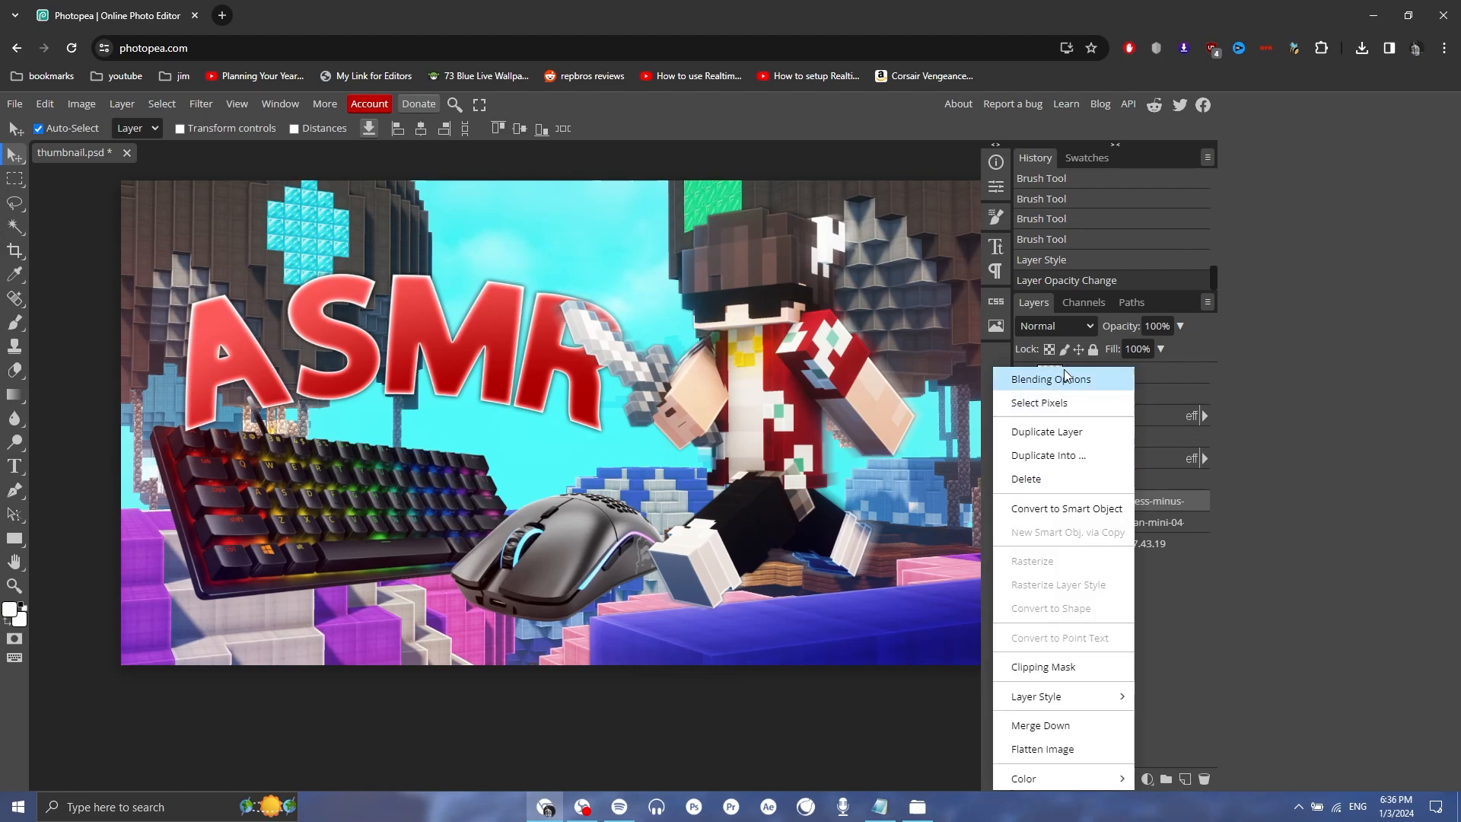
{"action": "left_click", "coordinate": [1123, 375]}
{"action": "left_click", "coordinate": [867, 594]}
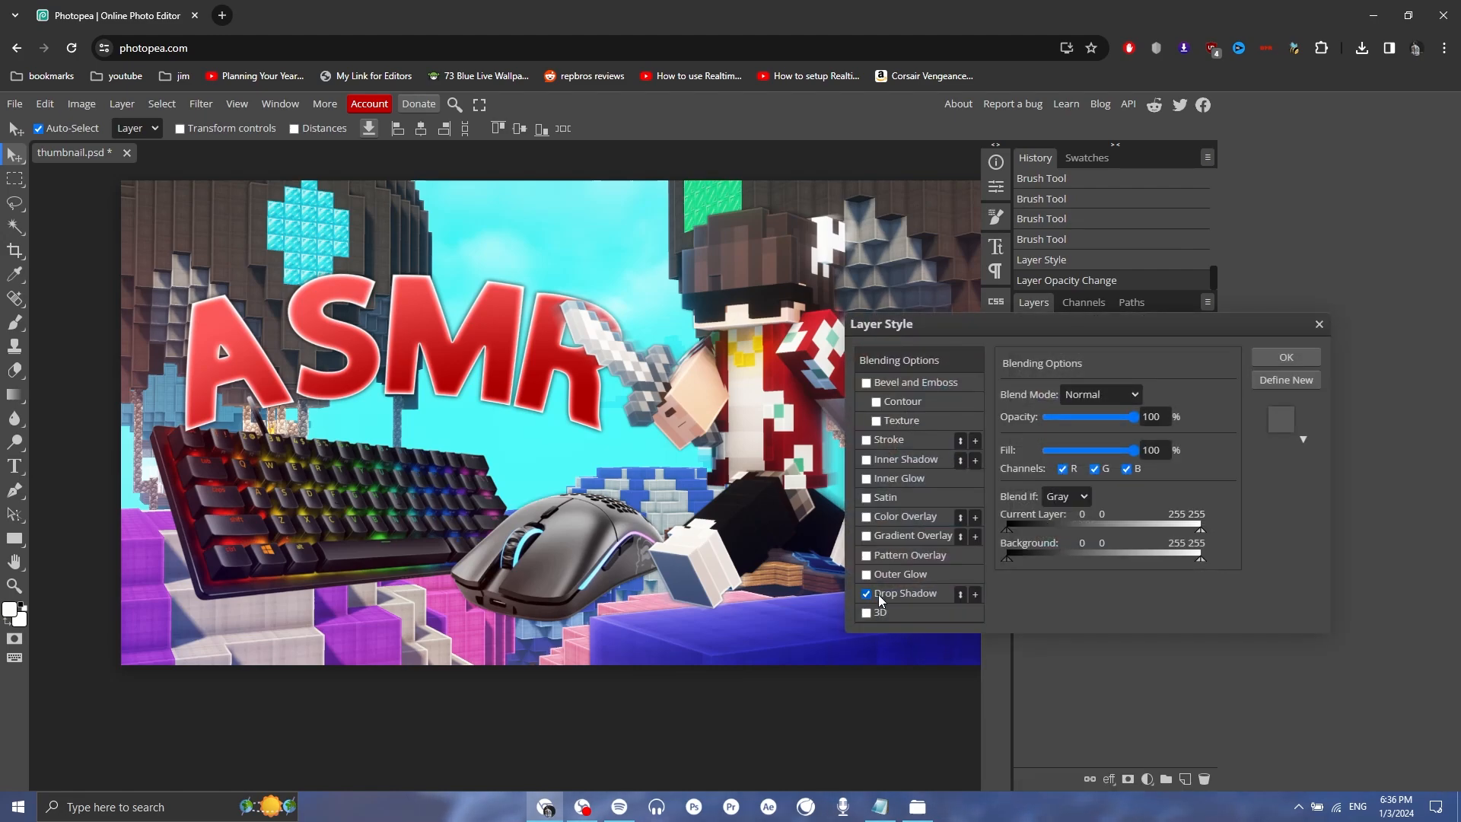
{"action": "left_click", "coordinate": [883, 594]}
{"action": "left_click", "coordinate": [866, 440]}
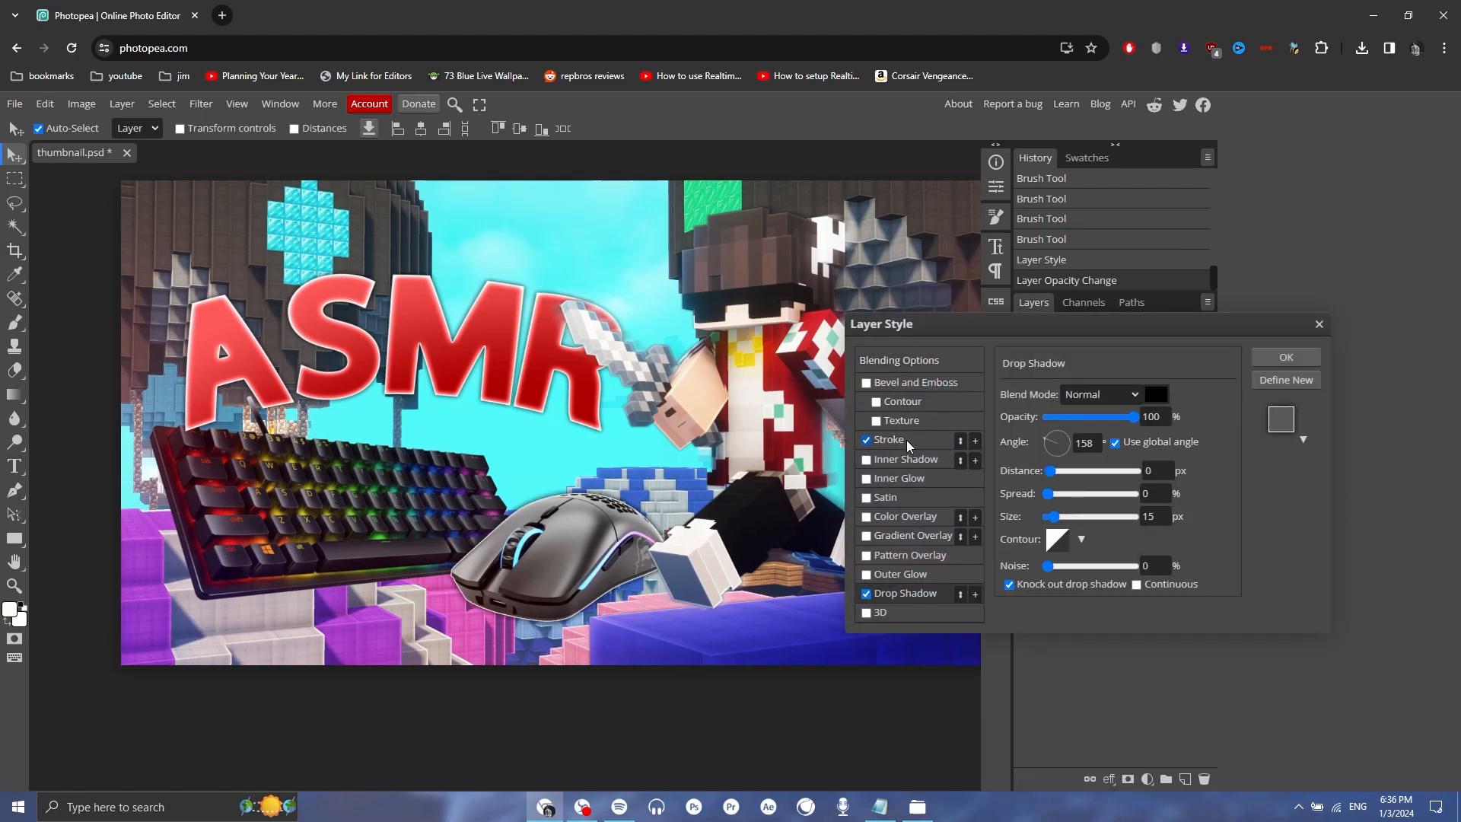
{"action": "left_click", "coordinate": [1305, 355]}
Copy the mouse layer's style onto the razer-huntsman-mini-04 keyboard layer.
{"action": "right_click", "coordinate": [1093, 504]}
{"action": "mouse_move", "coordinate": [1054, 697]}
{"action": "left_click", "coordinate": [1123, 720]}
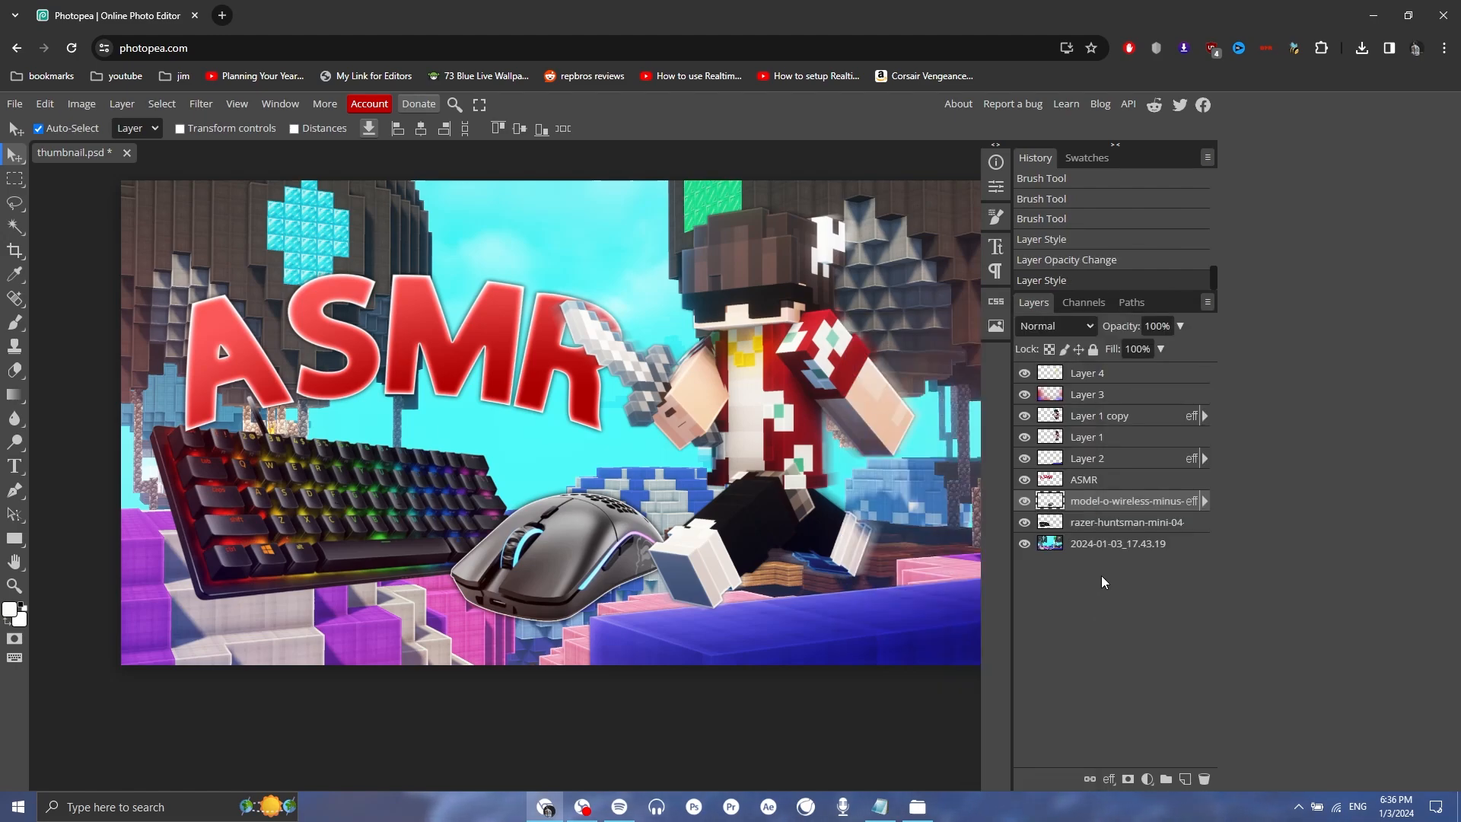
{"action": "right_click", "coordinate": [1110, 523]}
{"action": "scroll", "coordinate": [786, 350], "scroll_direction": "down", "scroll_amount": 2}
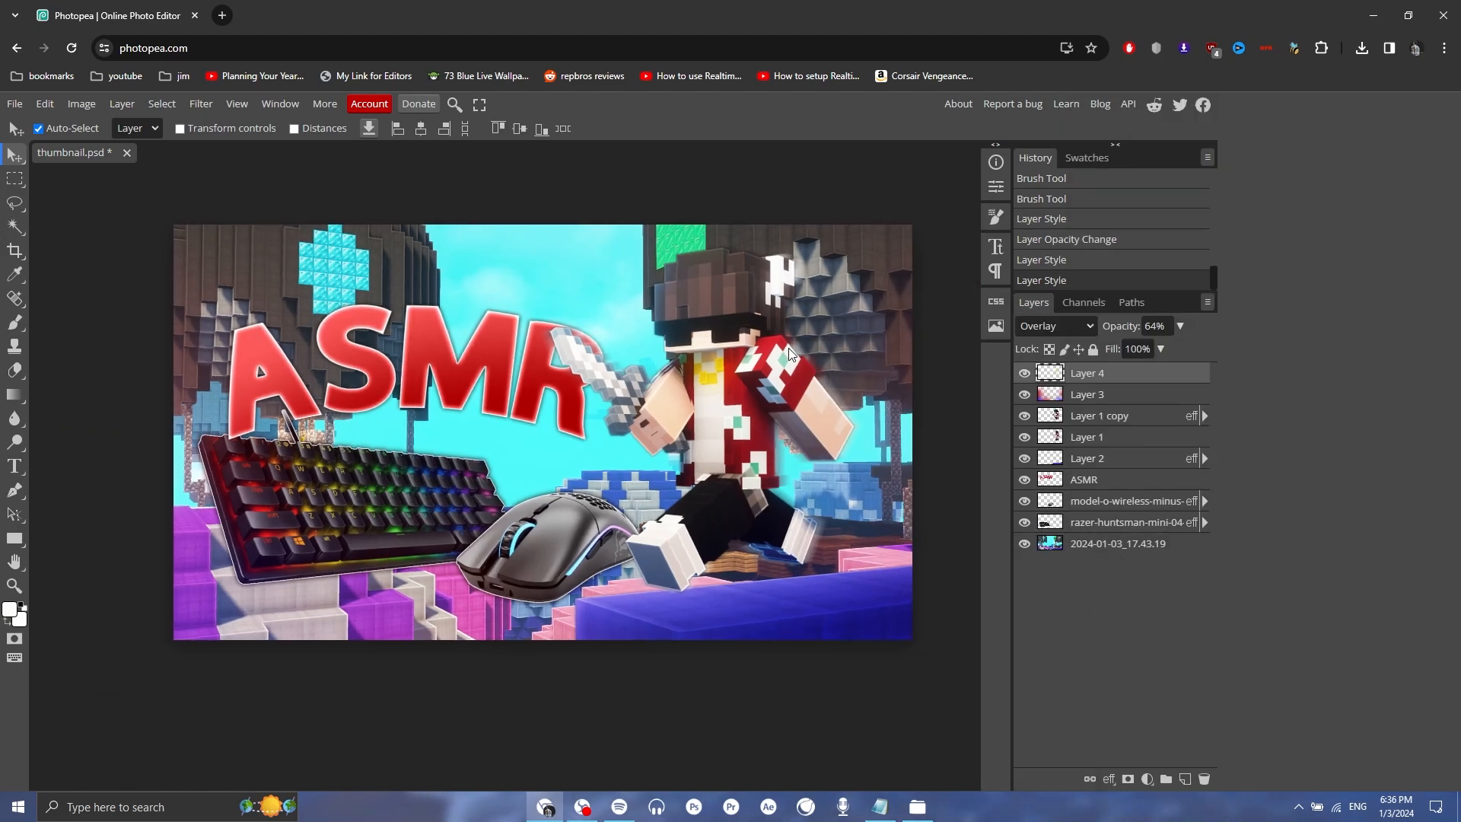
{"action": "scroll", "coordinate": [786, 351], "scroll_direction": "up", "scroll_amount": 2}
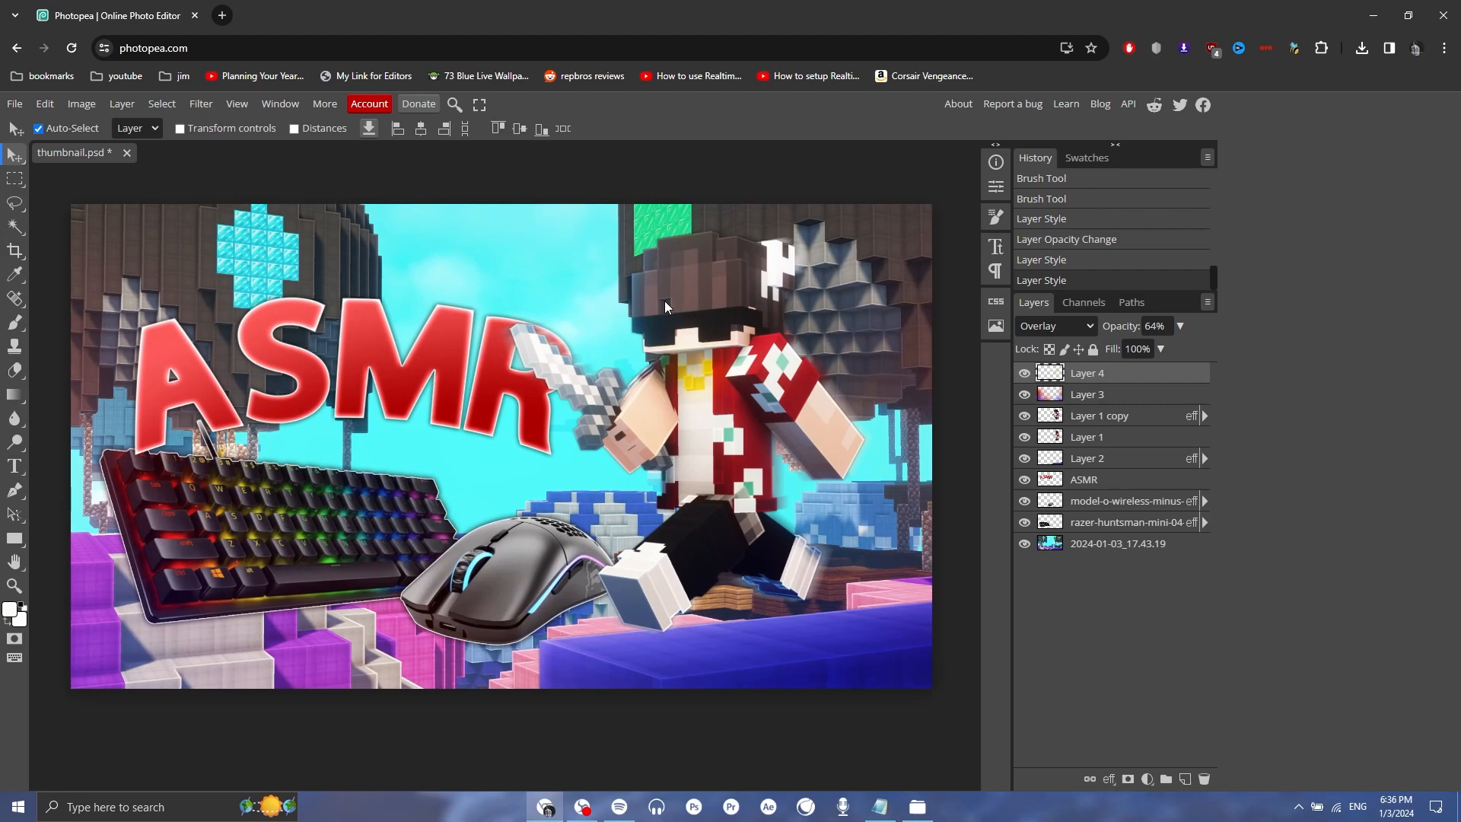
Add a Brightness/Contrast adjustment layer on top of all layers with brightness 26 and contrast 17.
{"action": "left_click", "coordinate": [293, 112]}
{"action": "left_click", "coordinate": [308, 204]}
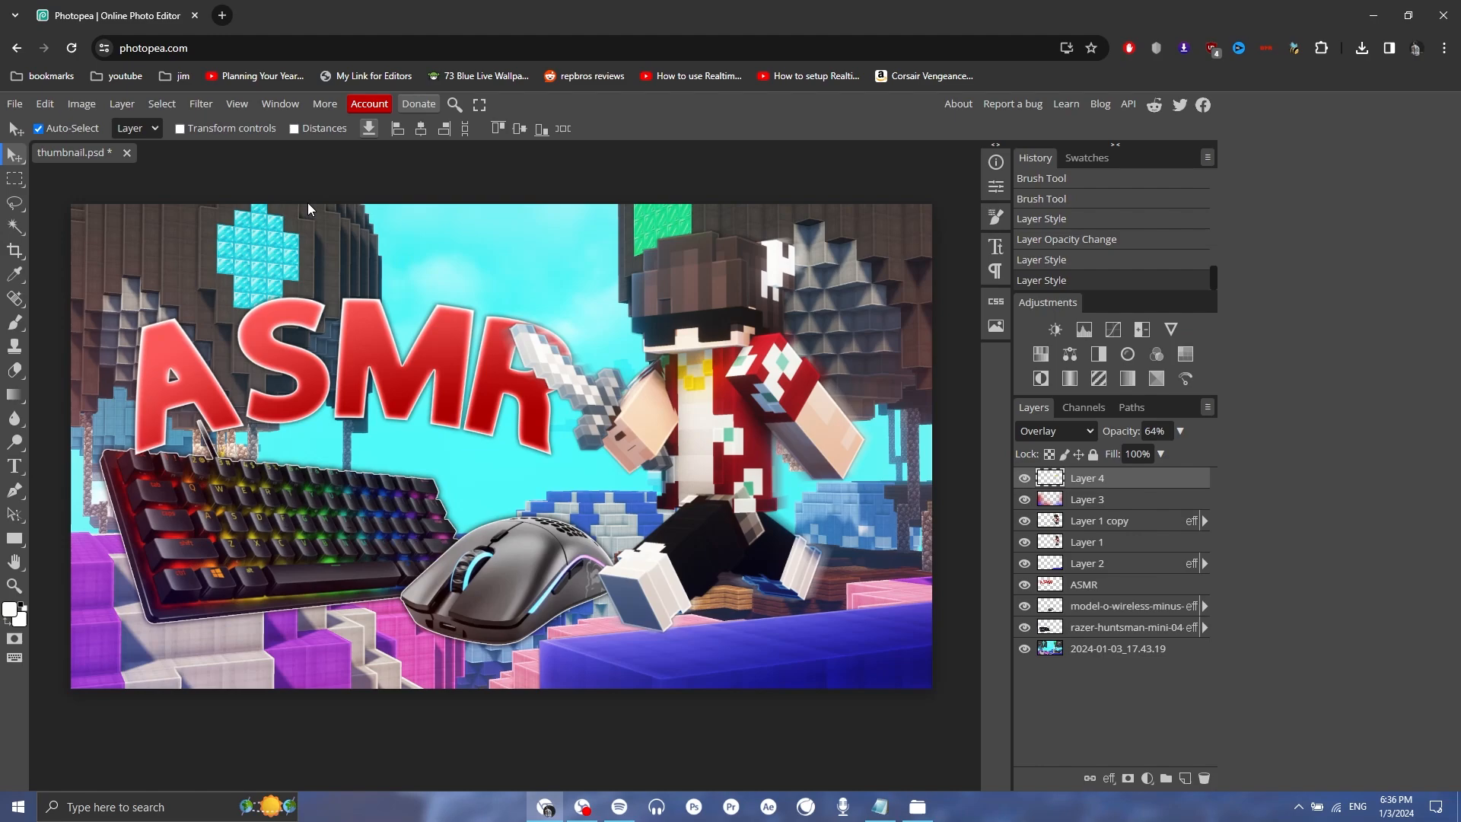
{"action": "left_click", "coordinate": [1056, 329]}
{"action": "left_click_drag", "start_coordinate": [861, 270], "coordinate": [880, 316]}
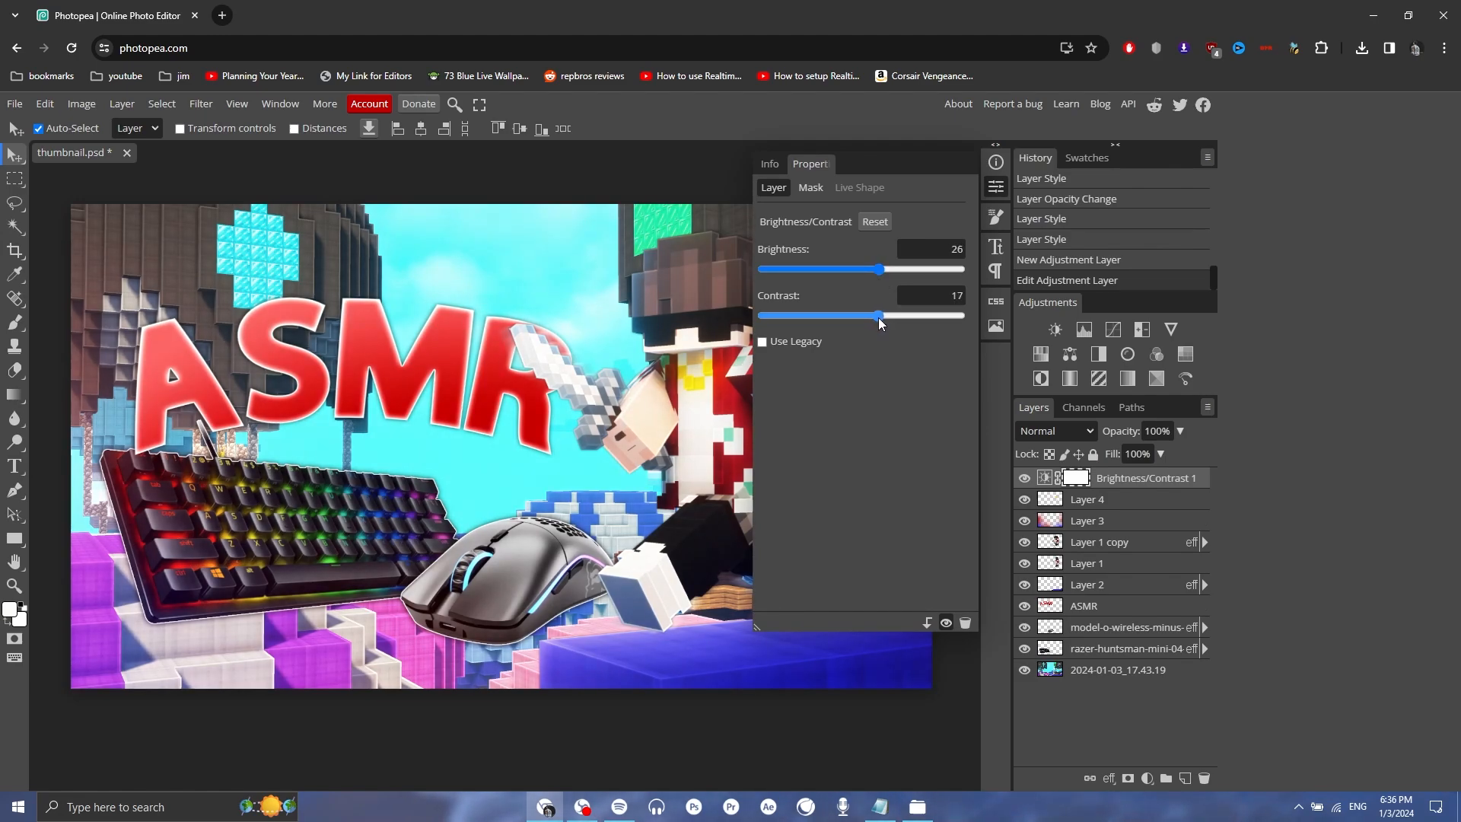
{"action": "left_click", "coordinate": [1000, 187]}
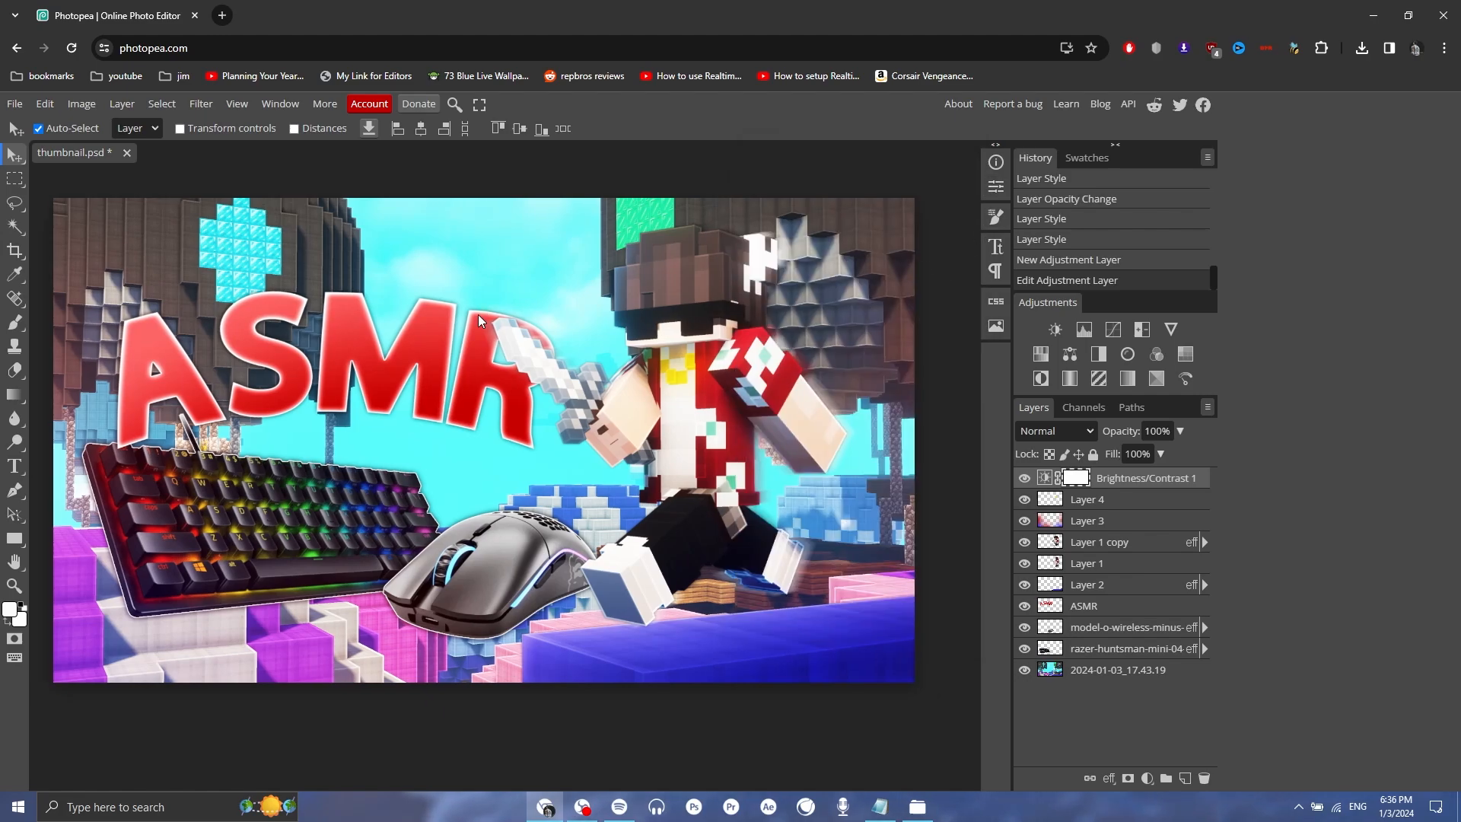
Add a Drop Shadow layer style to the ASMR text layer.
{"action": "left_click", "coordinate": [1104, 606]}
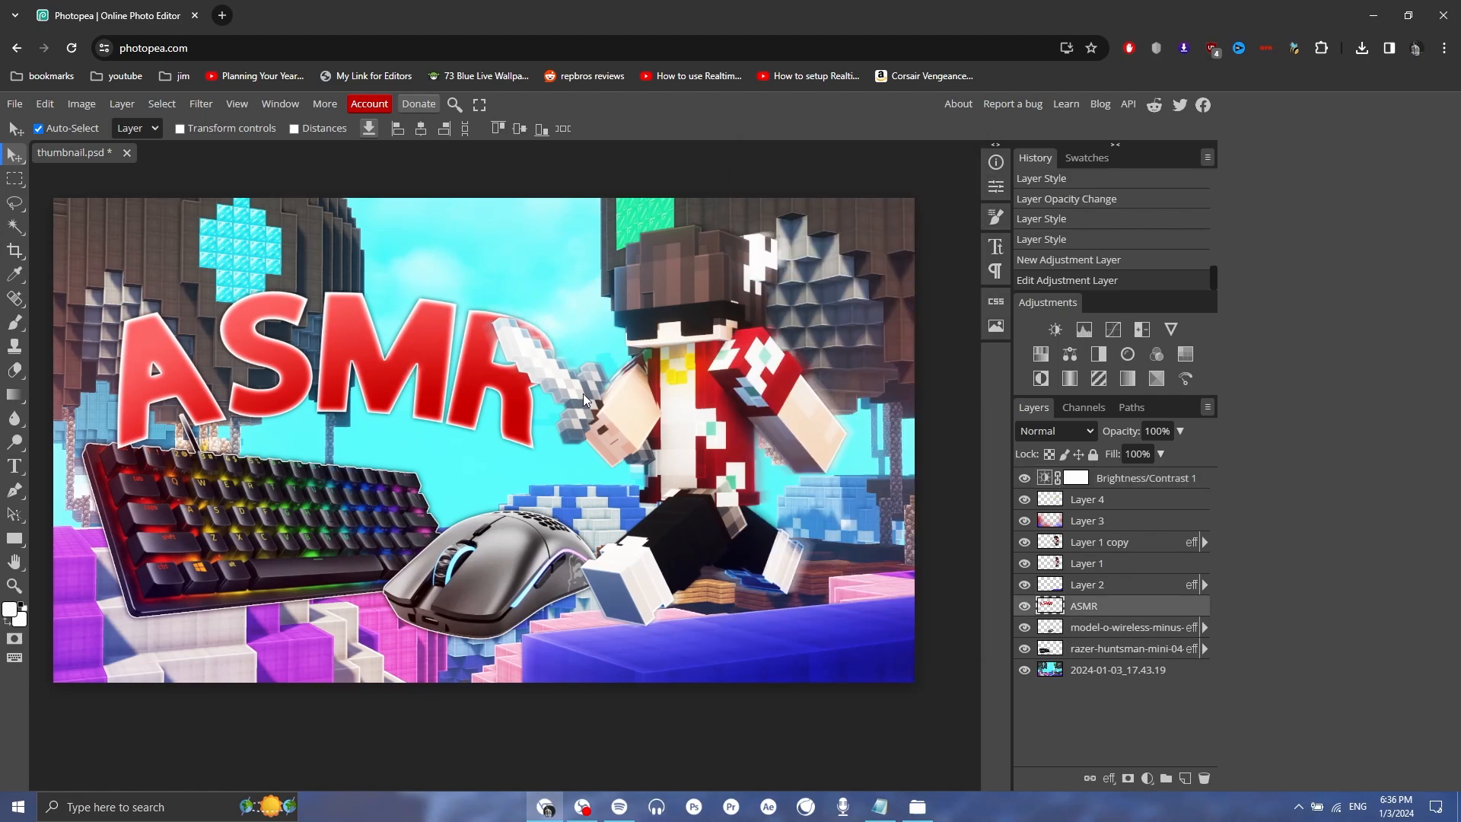
{"action": "right_click", "coordinate": [1129, 609]}
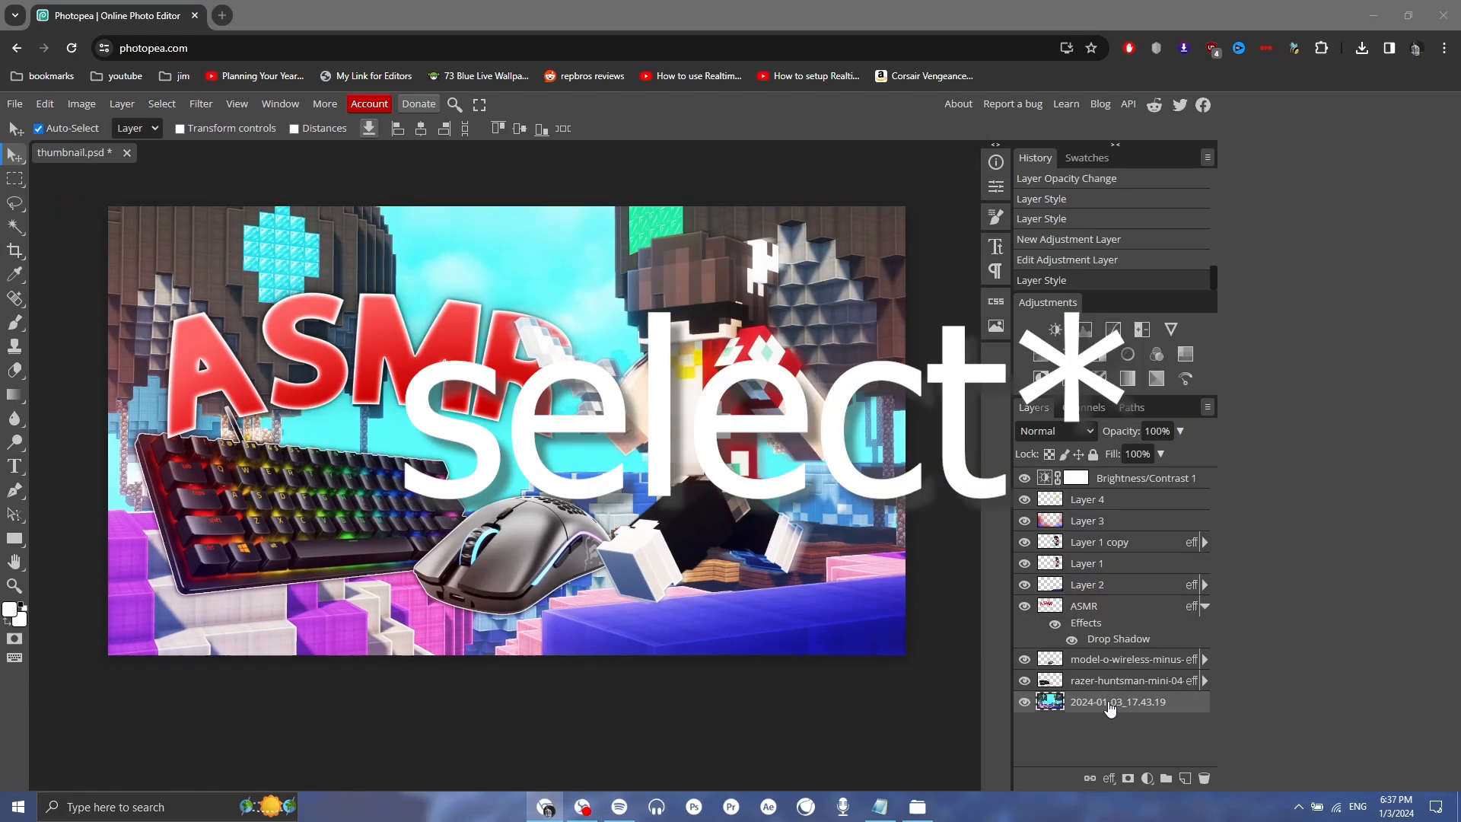
Apply a Gaussian Blur with a 3 px radius to the 2024-01-03_17.43.19 background layer.
{"action": "left_click", "coordinate": [201, 104]}
{"action": "mouse_move", "coordinate": [309, 327]}
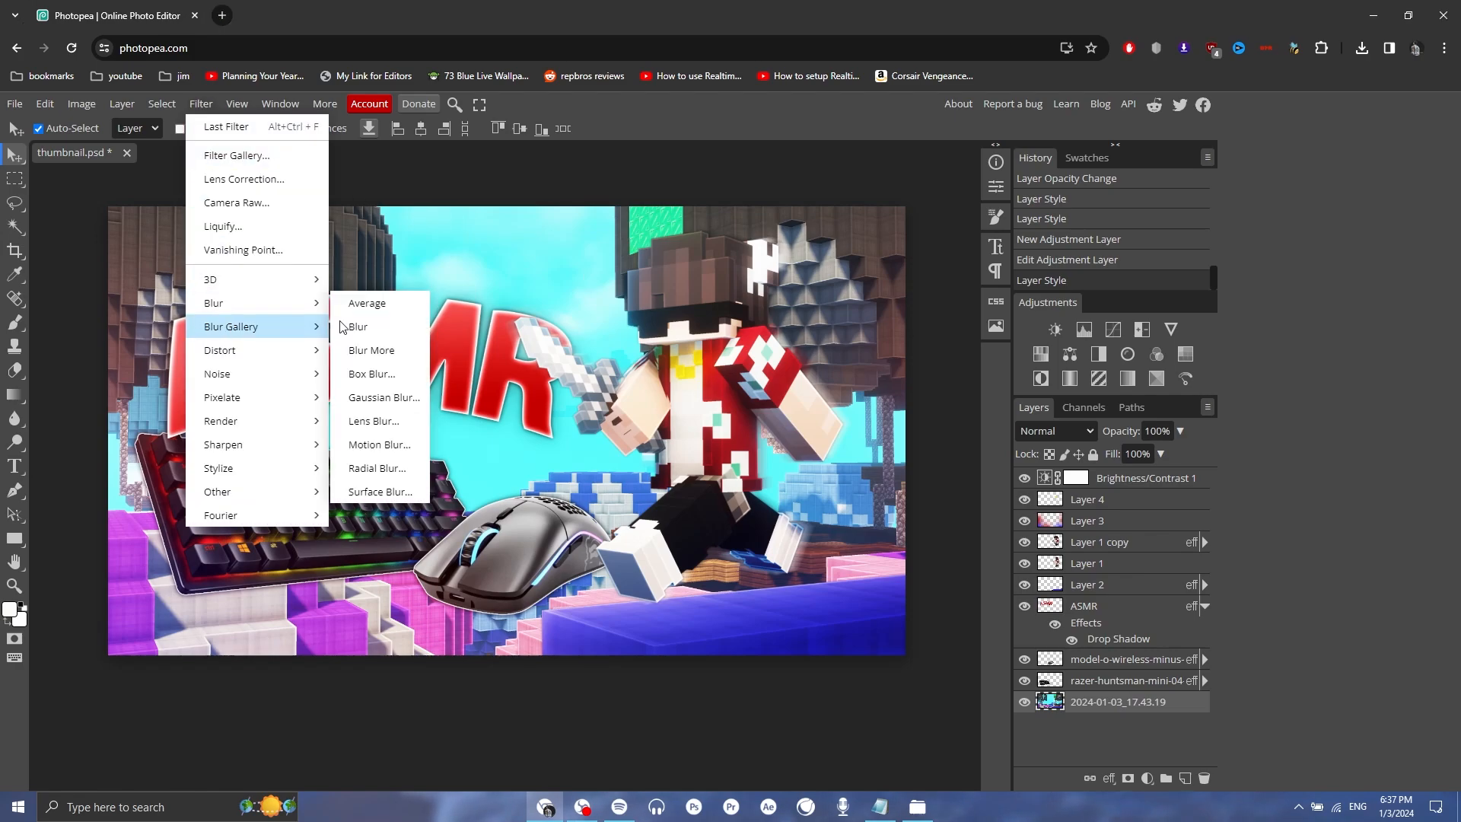
{"action": "left_click", "coordinate": [382, 398]}
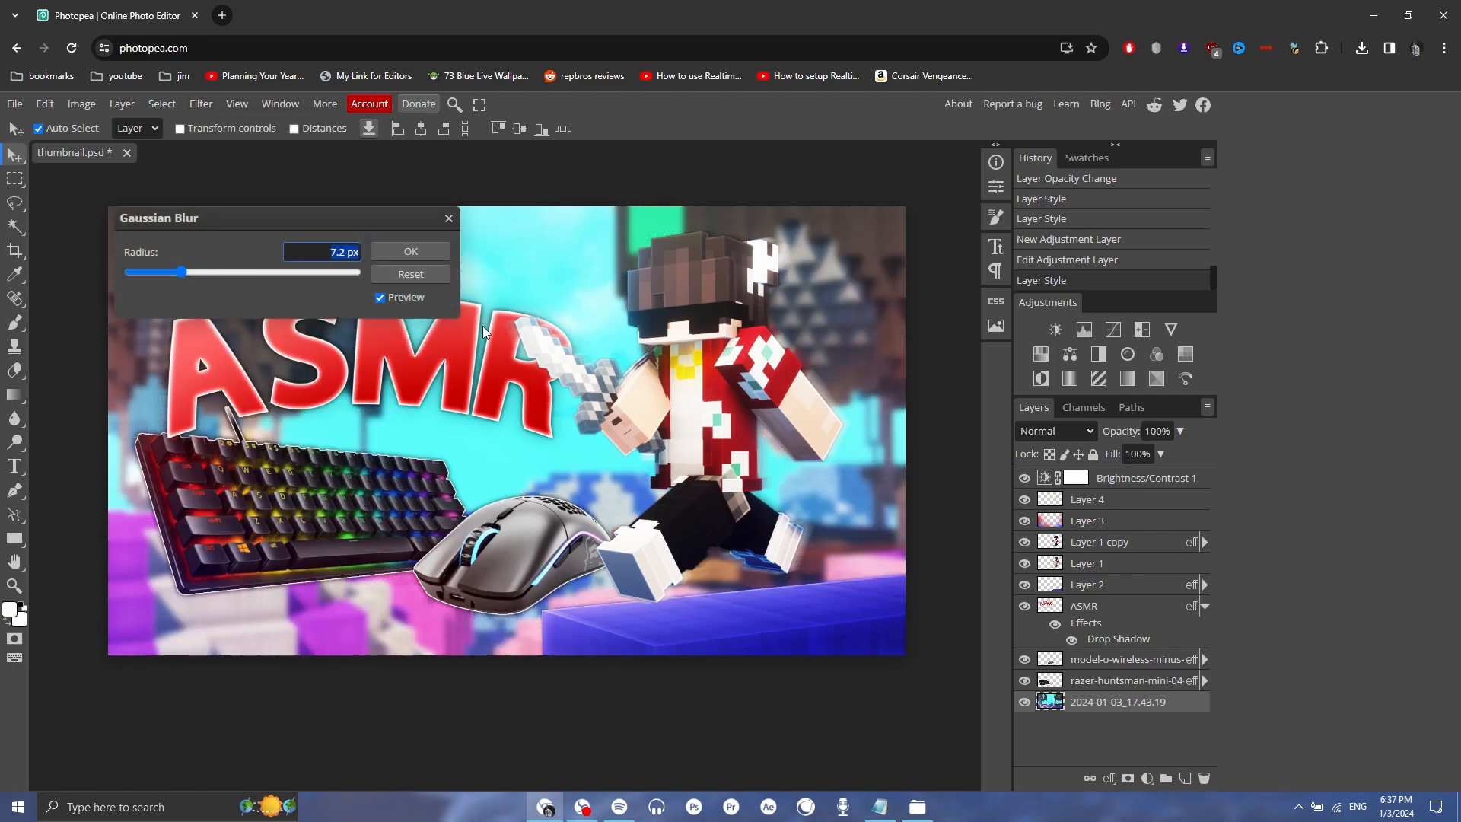
{"action": "type", "text": "5"}
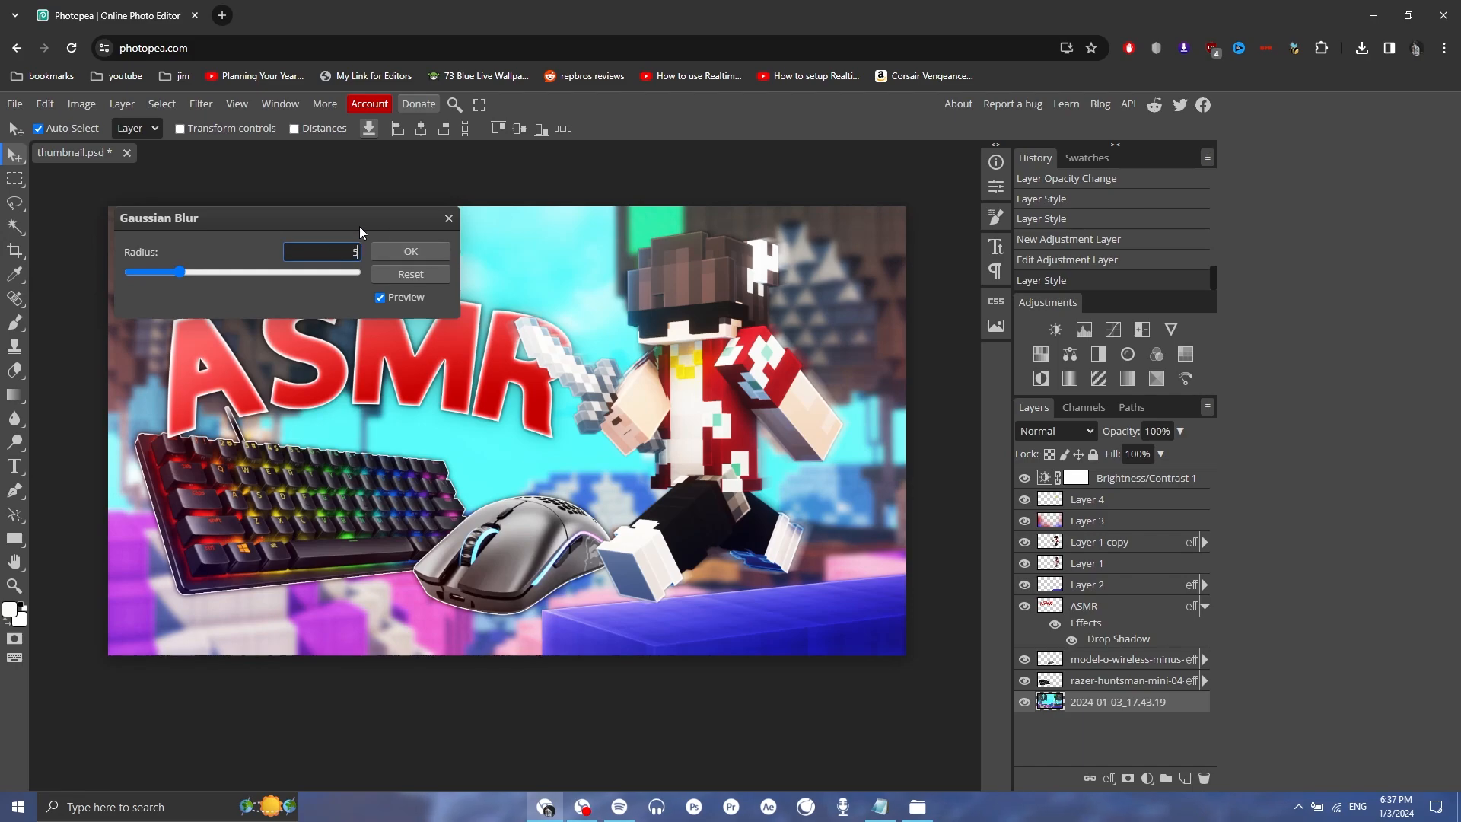
{"action": "key", "text": "Return"}
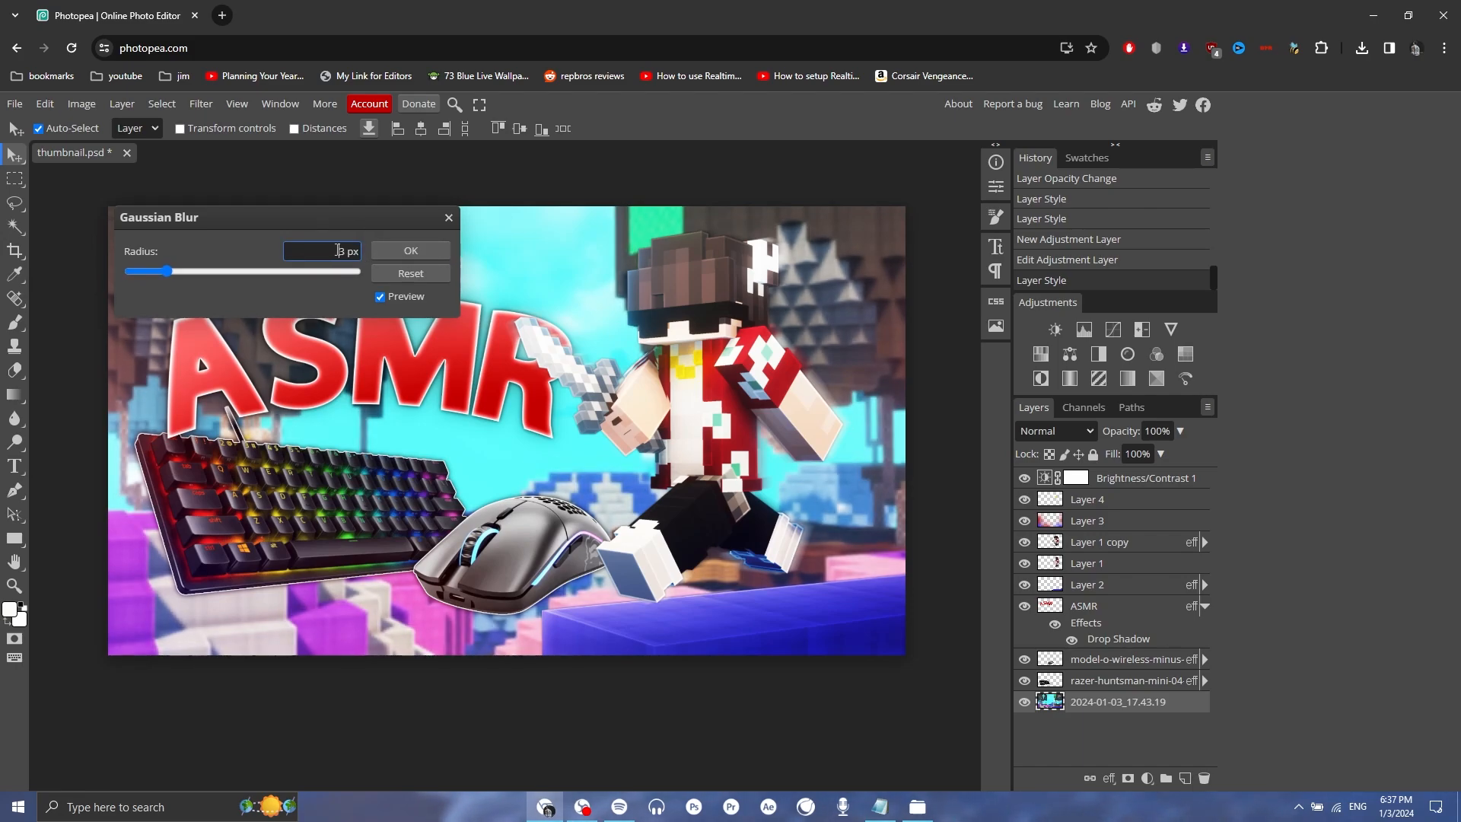
{"action": "type", "text": "3"}
{"action": "left_click", "coordinate": [406, 245]}
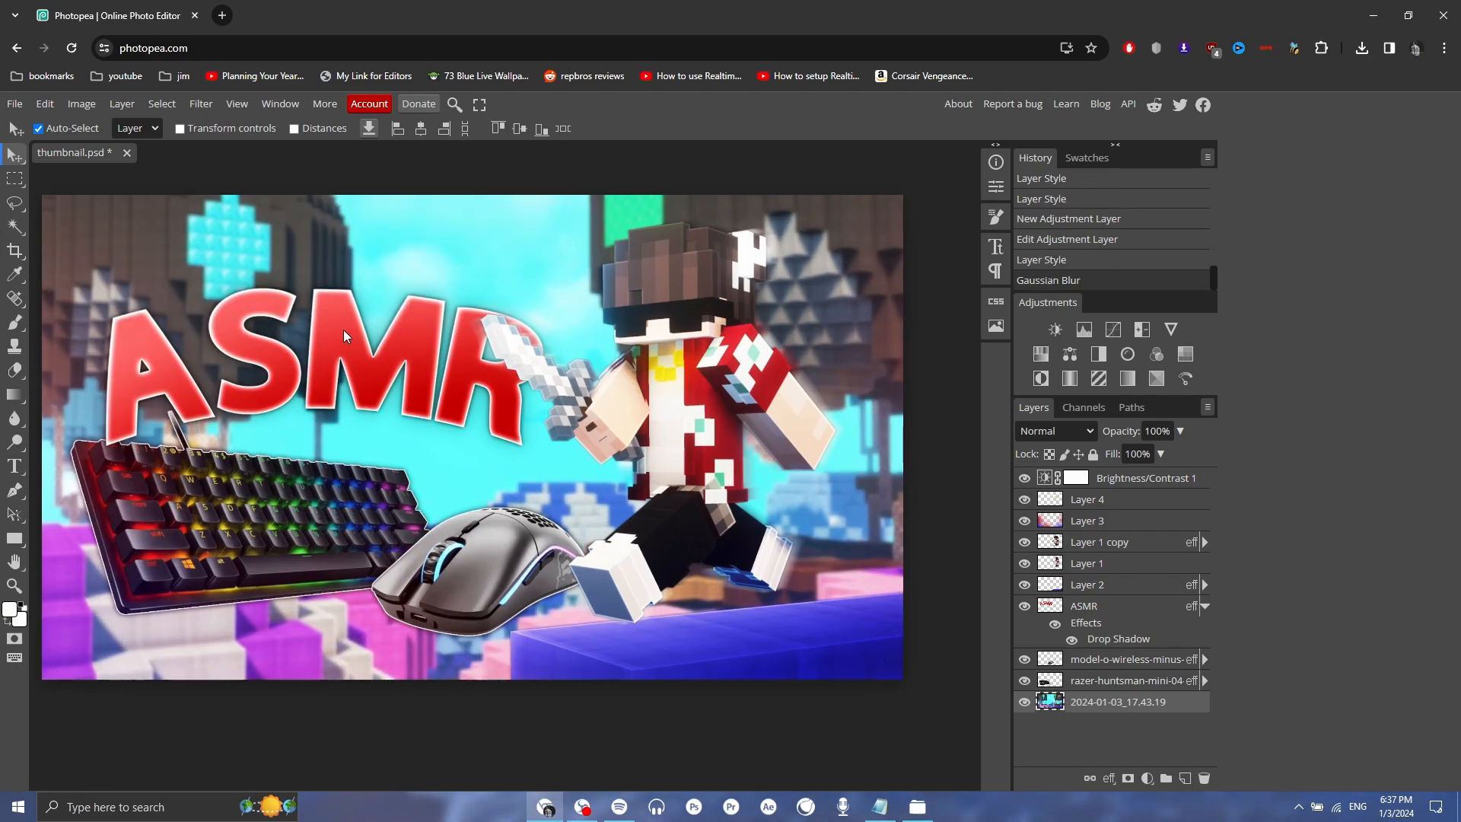
Share the finished thumbnail as a PNG through Imgur.com.
{"action": "left_click_drag", "start_coordinate": [436, 418], "coordinate": [481, 419]}
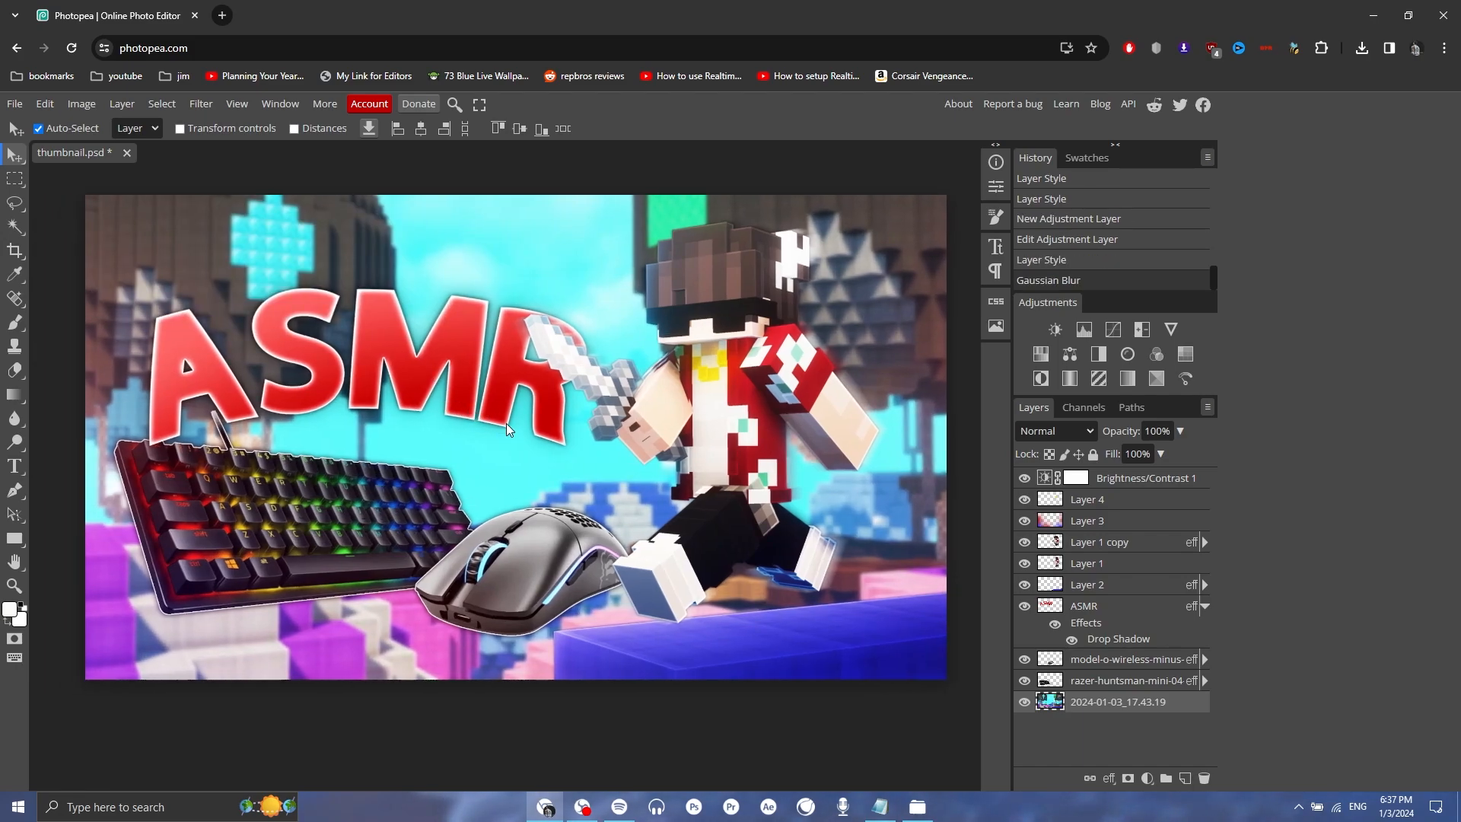
{"action": "left_click", "coordinate": [15, 104]}
{"action": "mouse_move", "coordinate": [46, 226]}
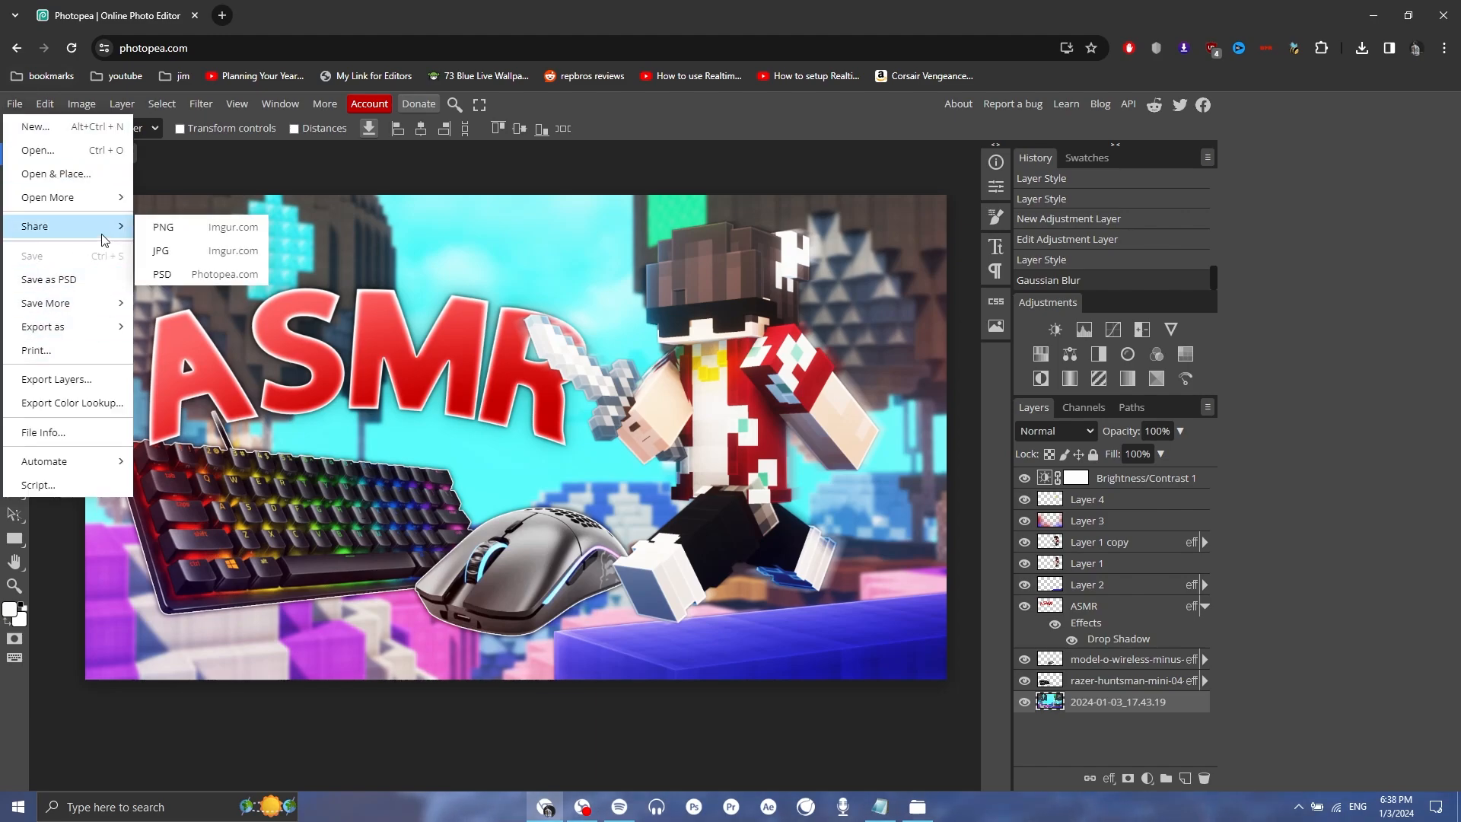
{"action": "left_click", "coordinate": [166, 227]}
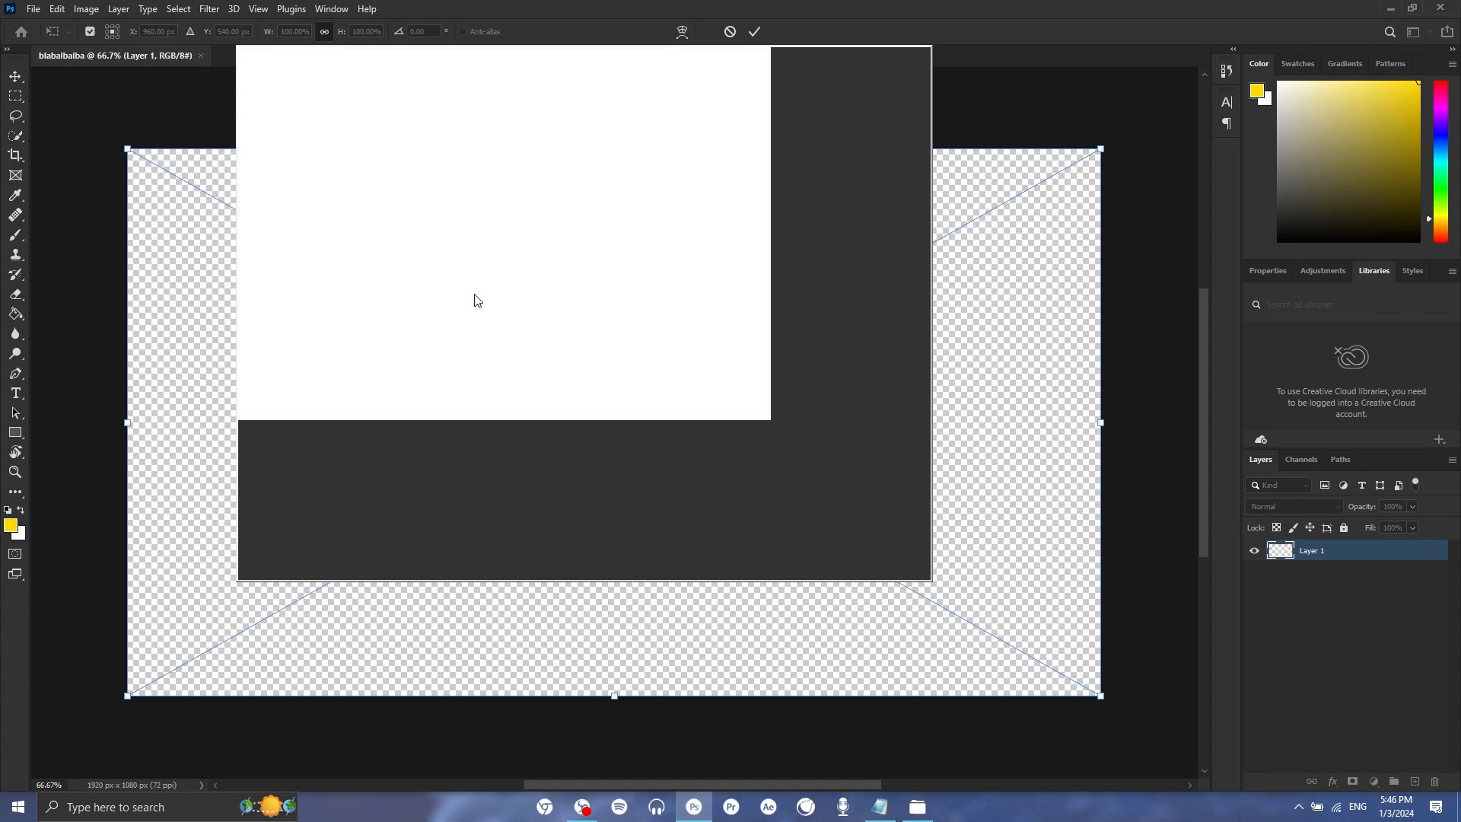
{"action": "left_click", "coordinate": [407, 335]}
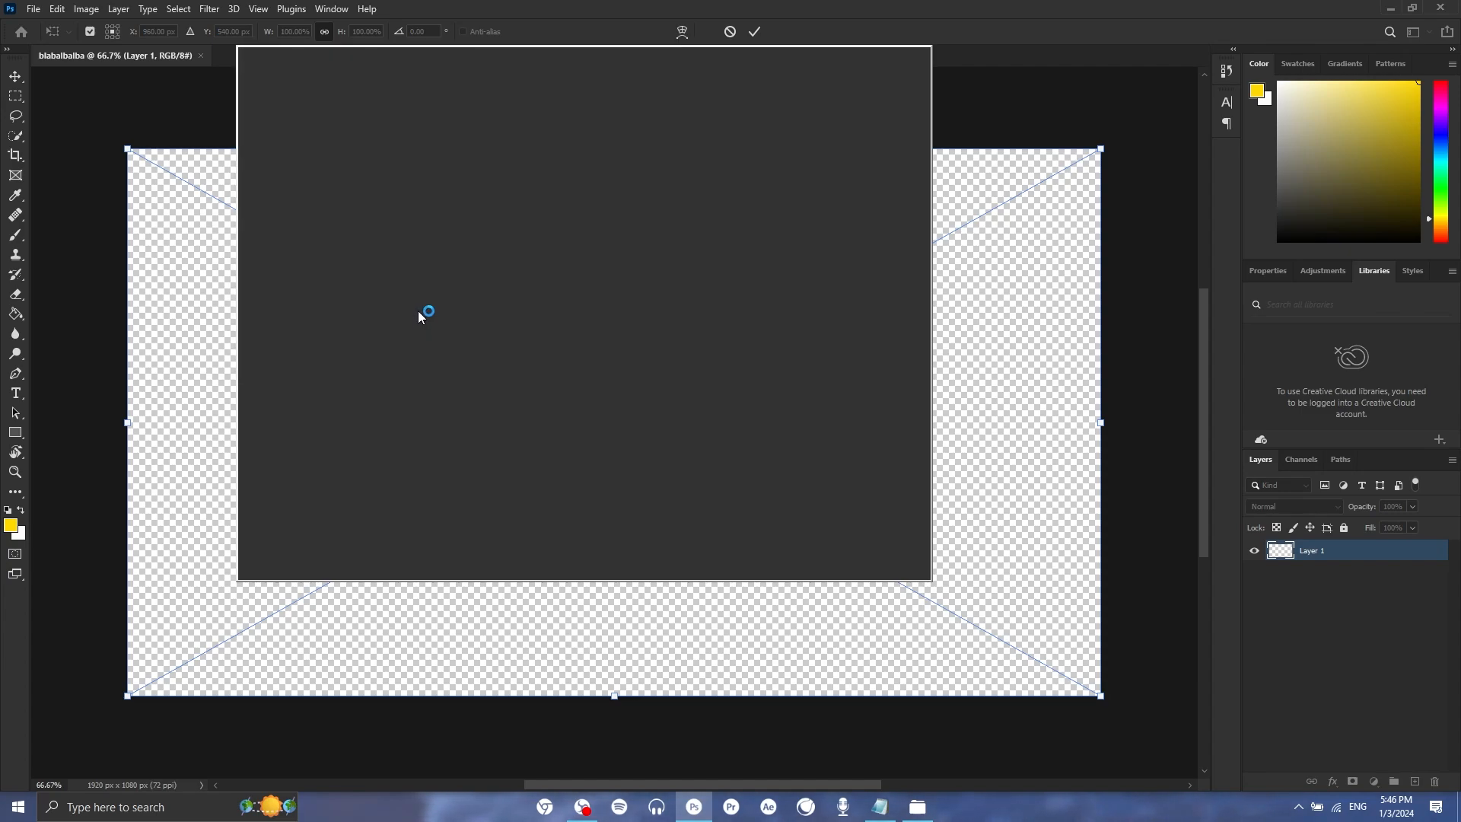